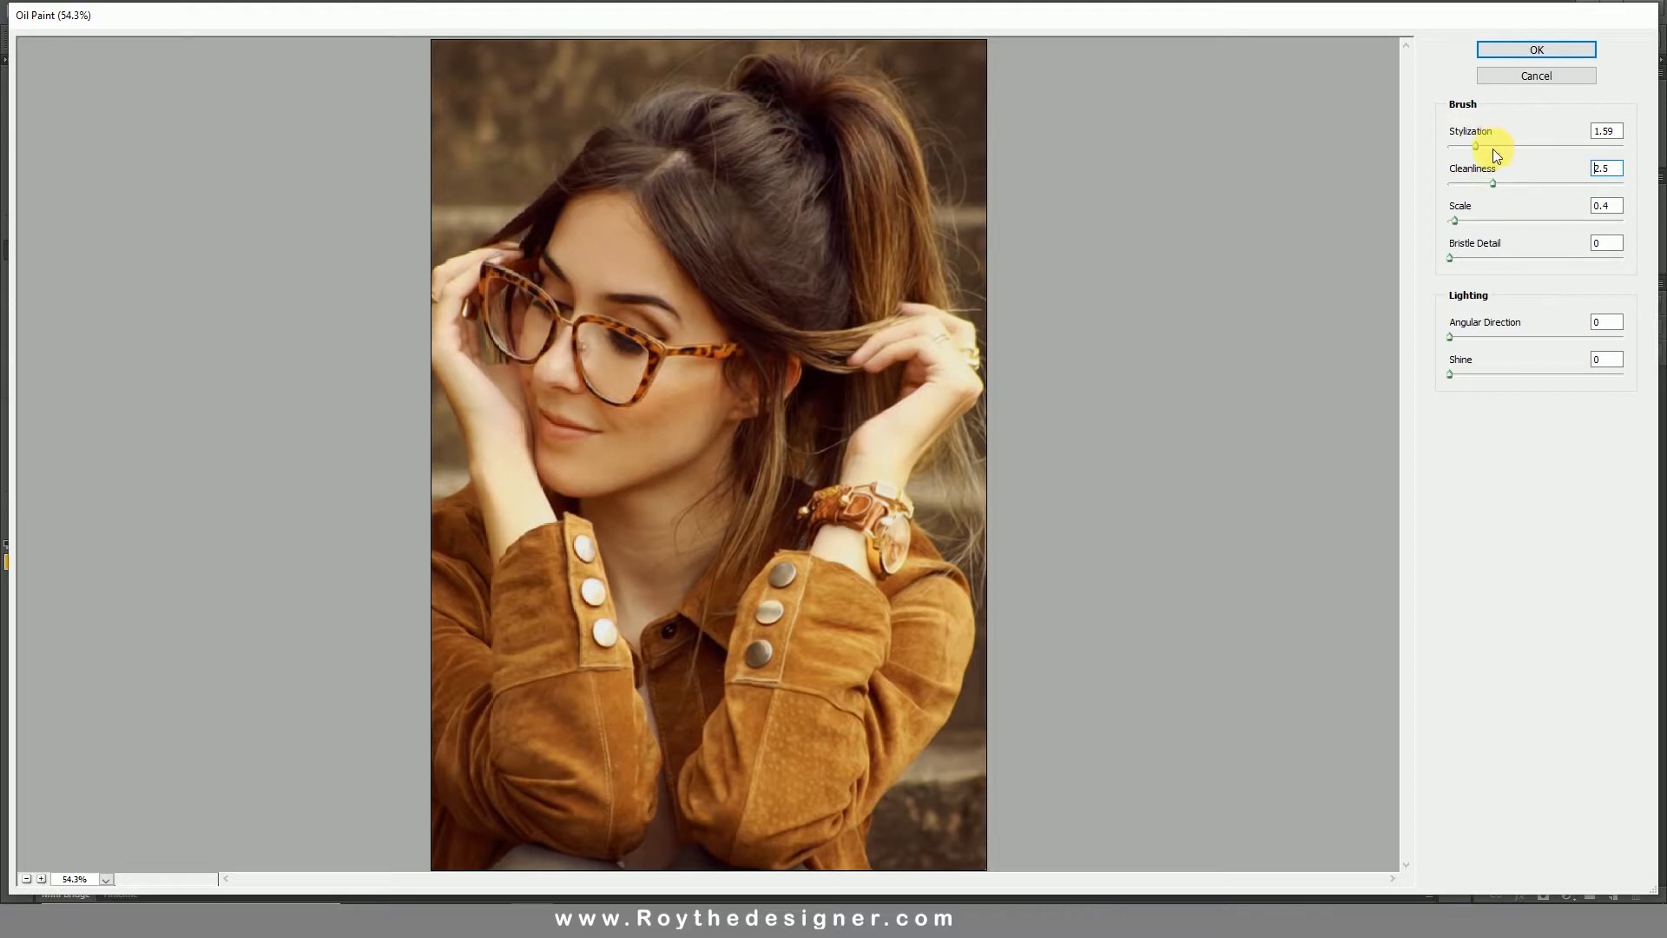
Raise the Oil Paint filter's cleanliness above 2.5 and apply the filter to the photo.
drag(1493, 182, 1532, 182)
key(Return)
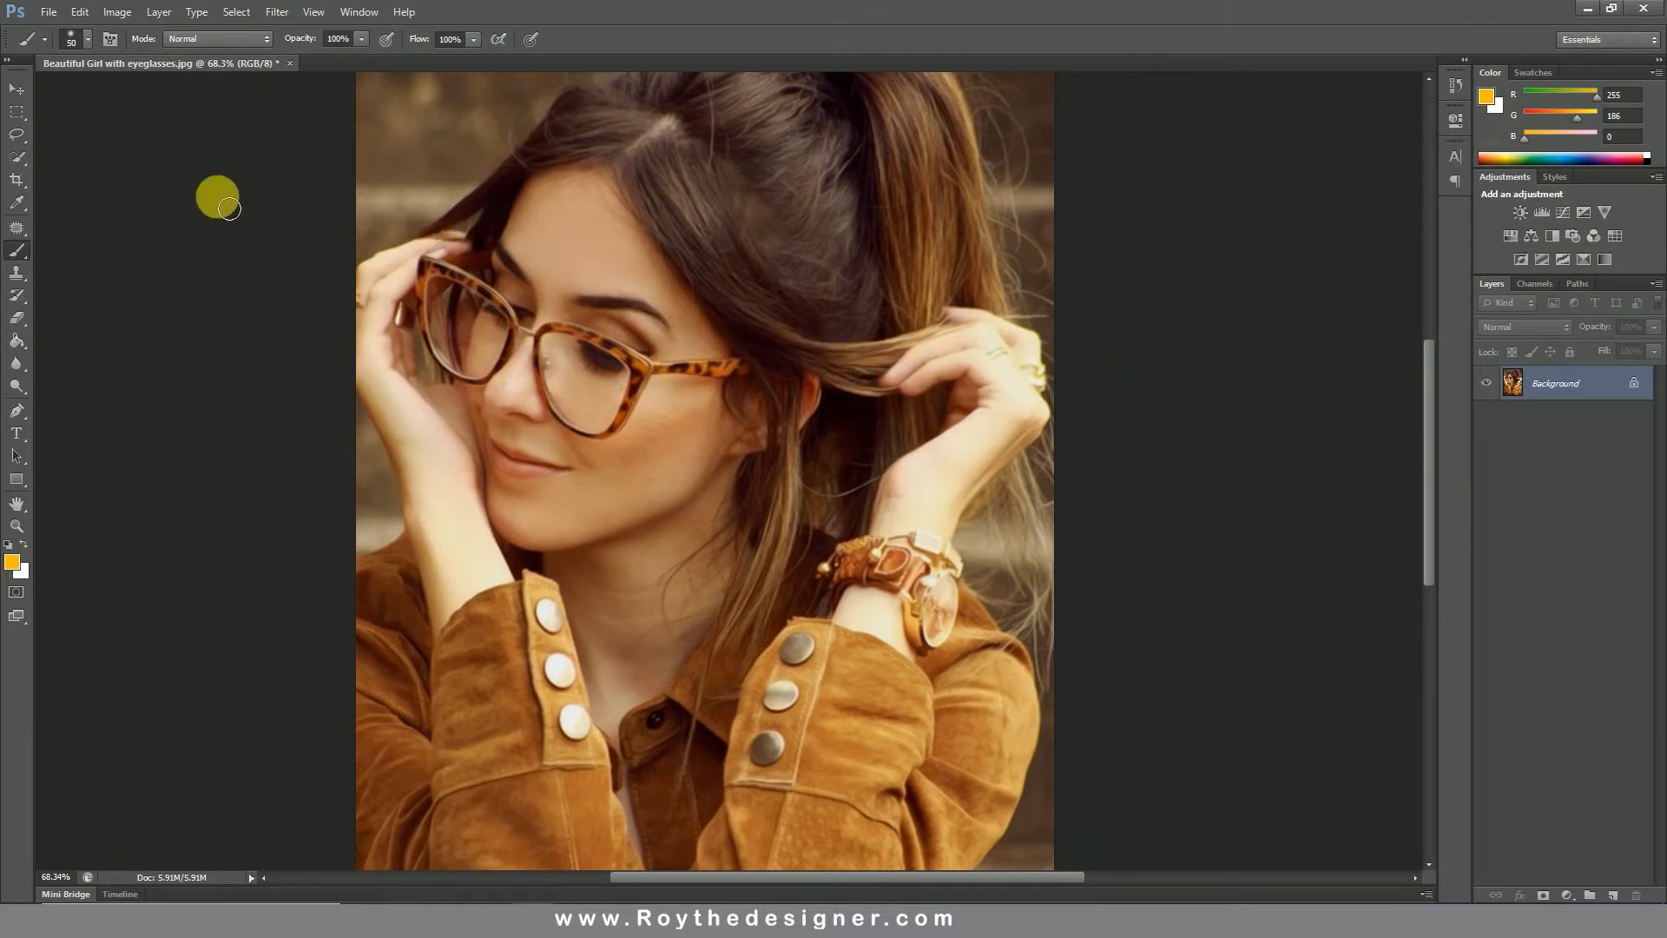
Add a Levels adjustment layer above the photo and darken it by setting the white output level to 37.
click(17, 88)
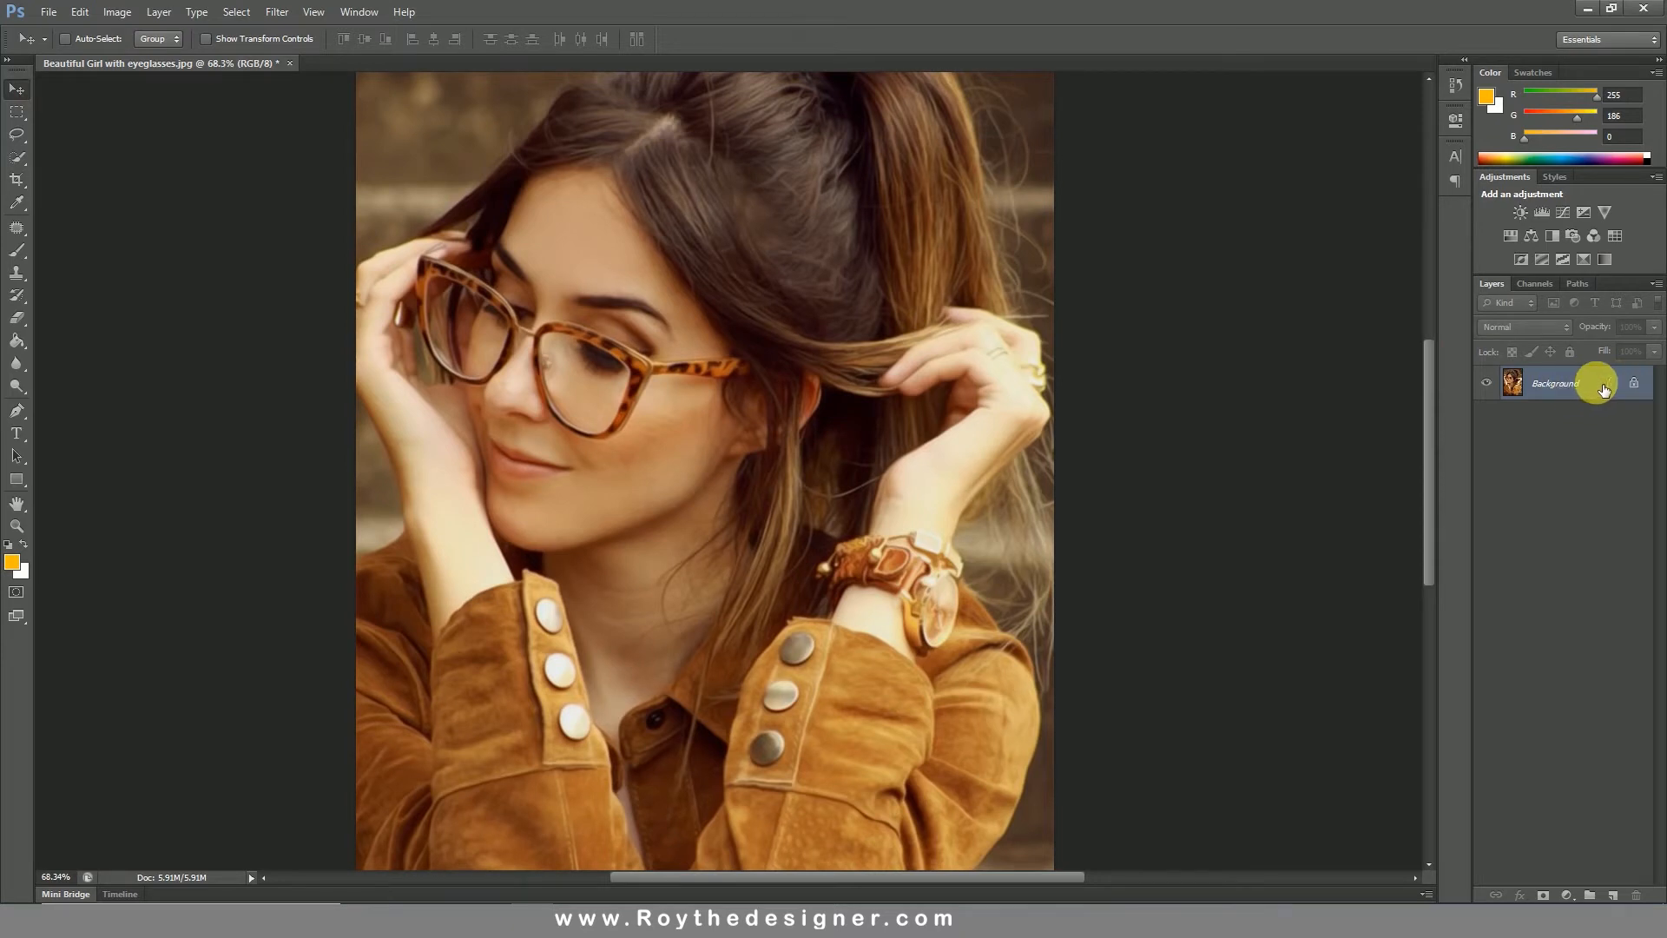
drag(875, 379, 876, 407)
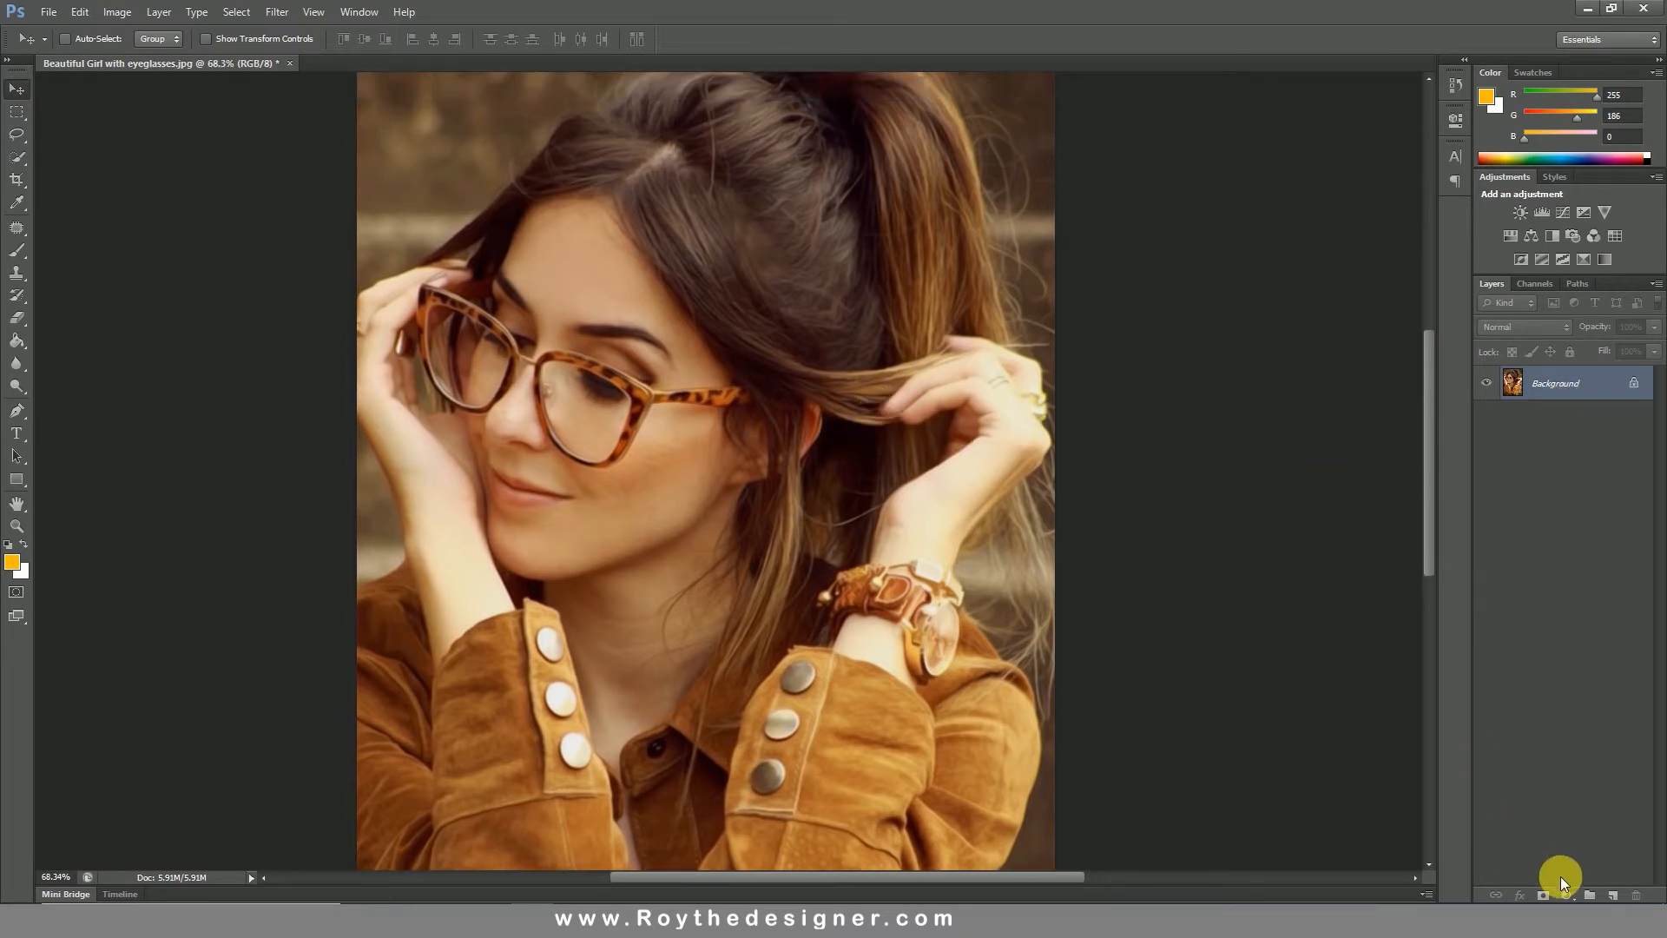
click(1572, 897)
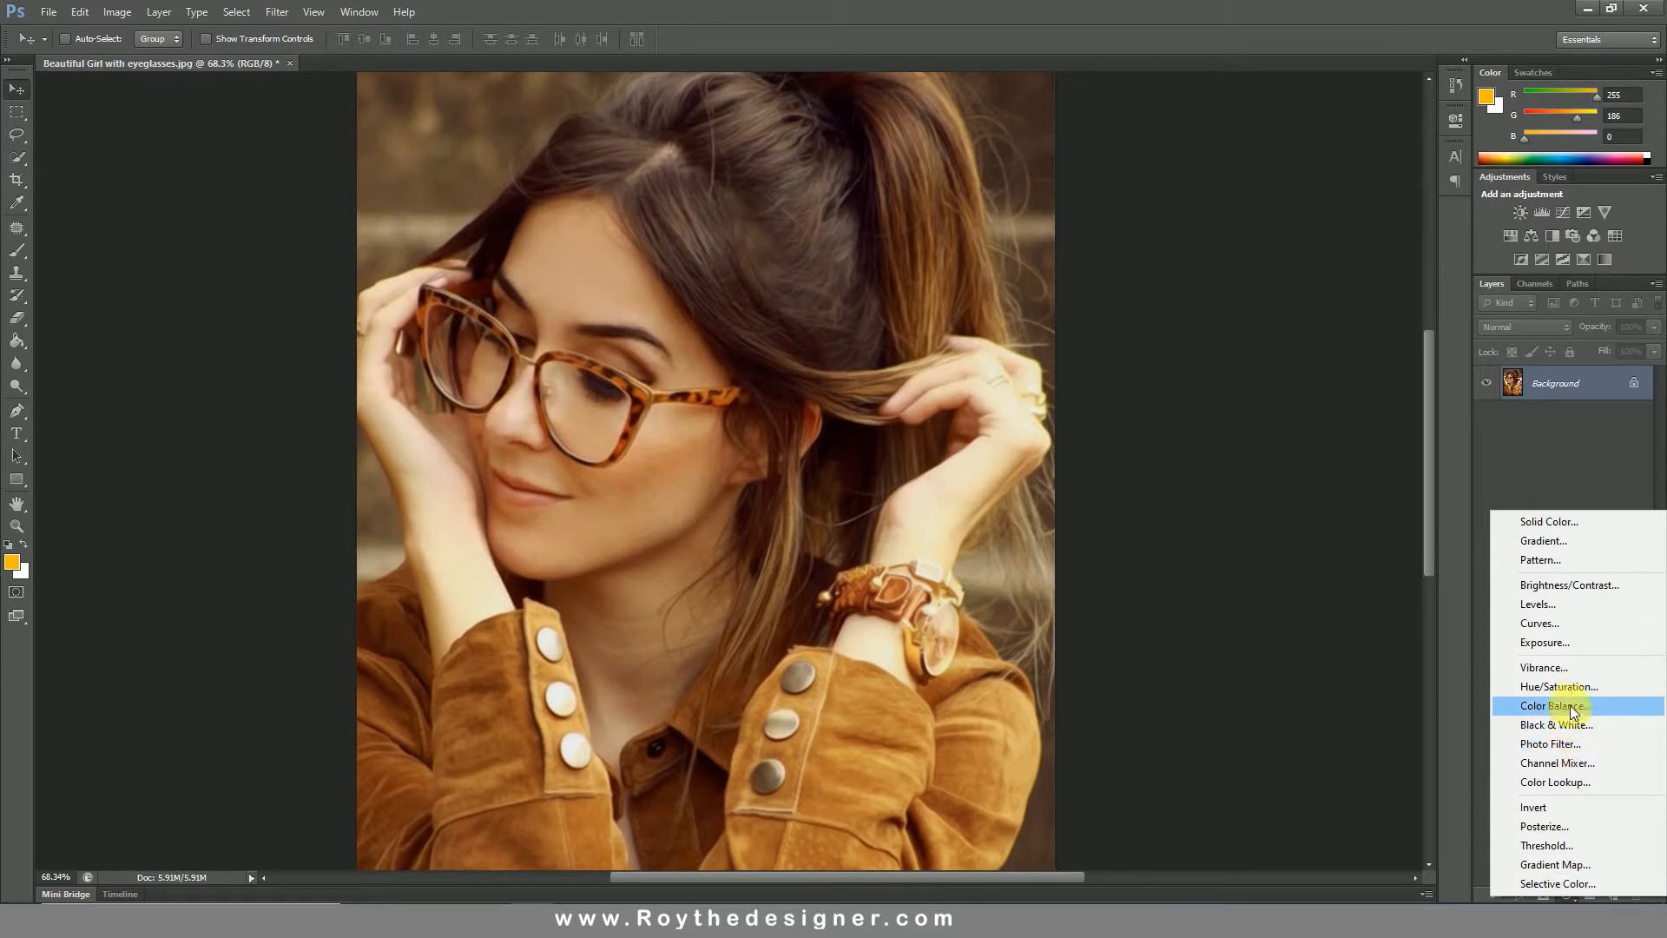
click(1566, 604)
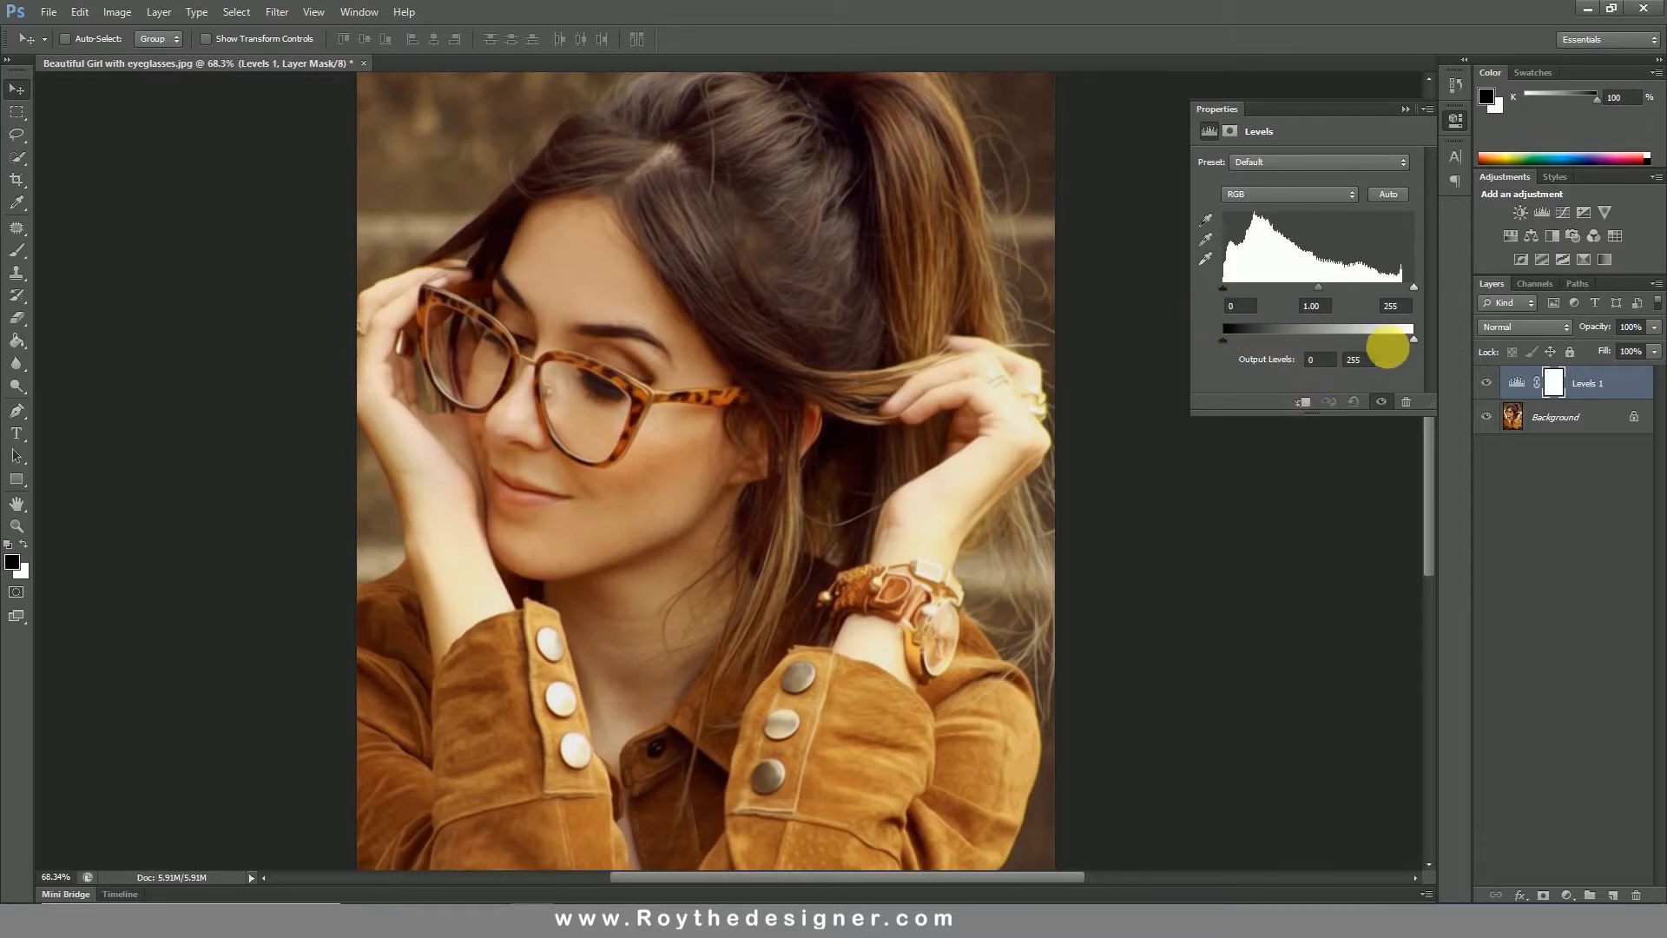
drag(1413, 338, 1269, 335)
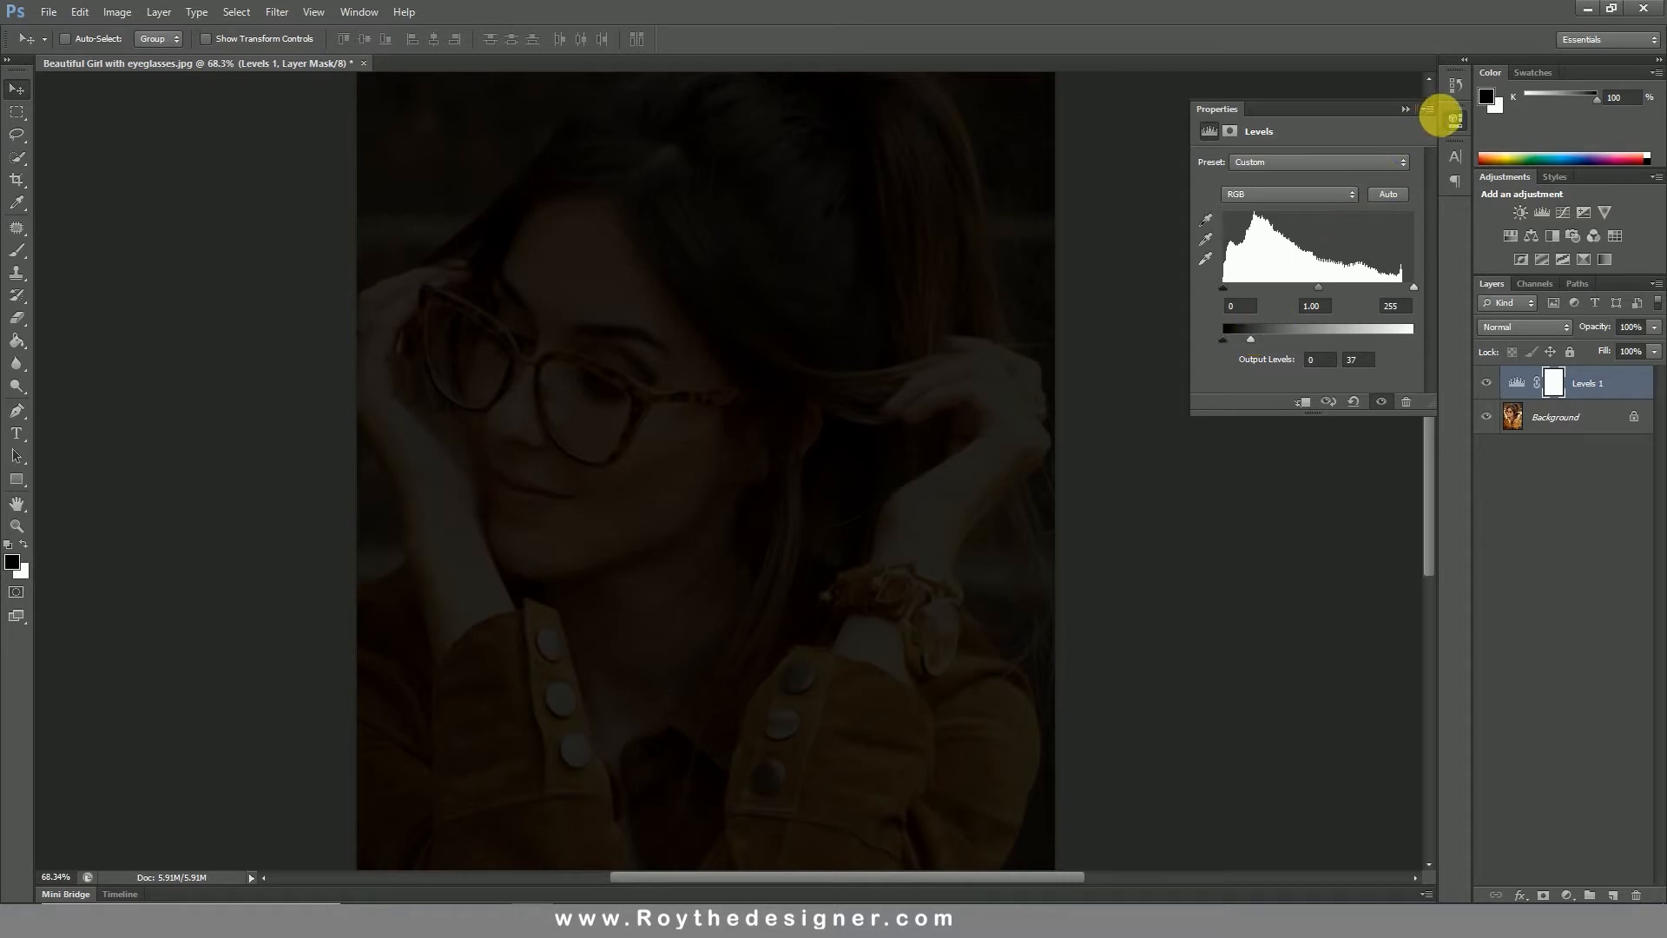
click(1456, 120)
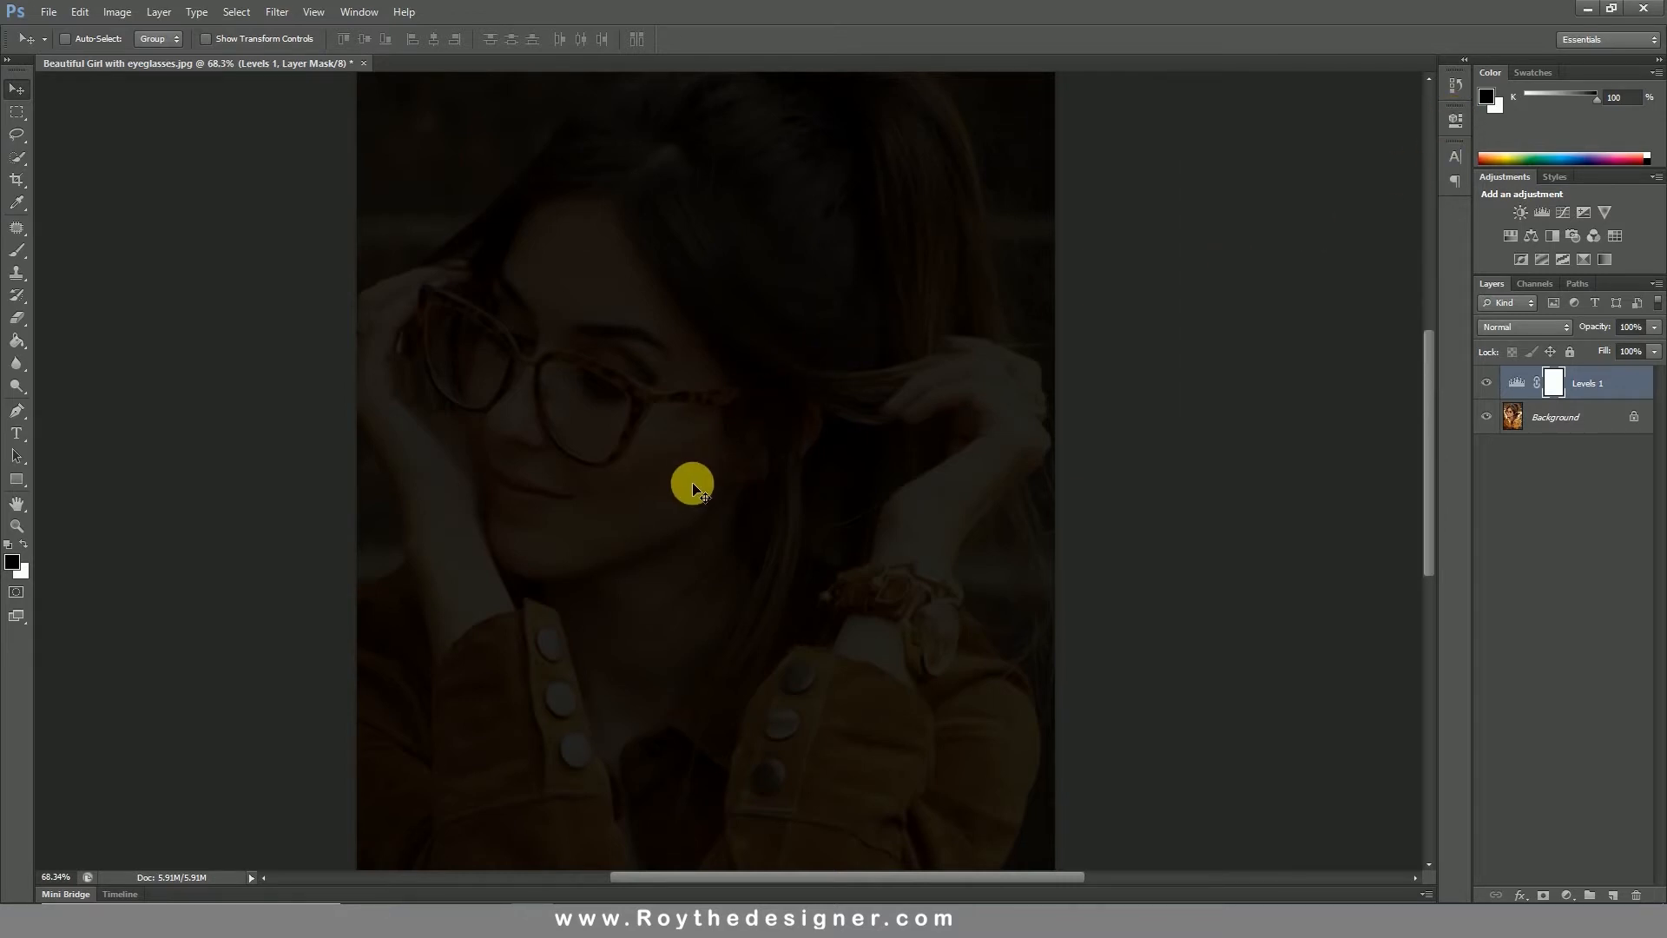
Hide the Levels adjustment layer and add a new empty layer above it.
click(1486, 383)
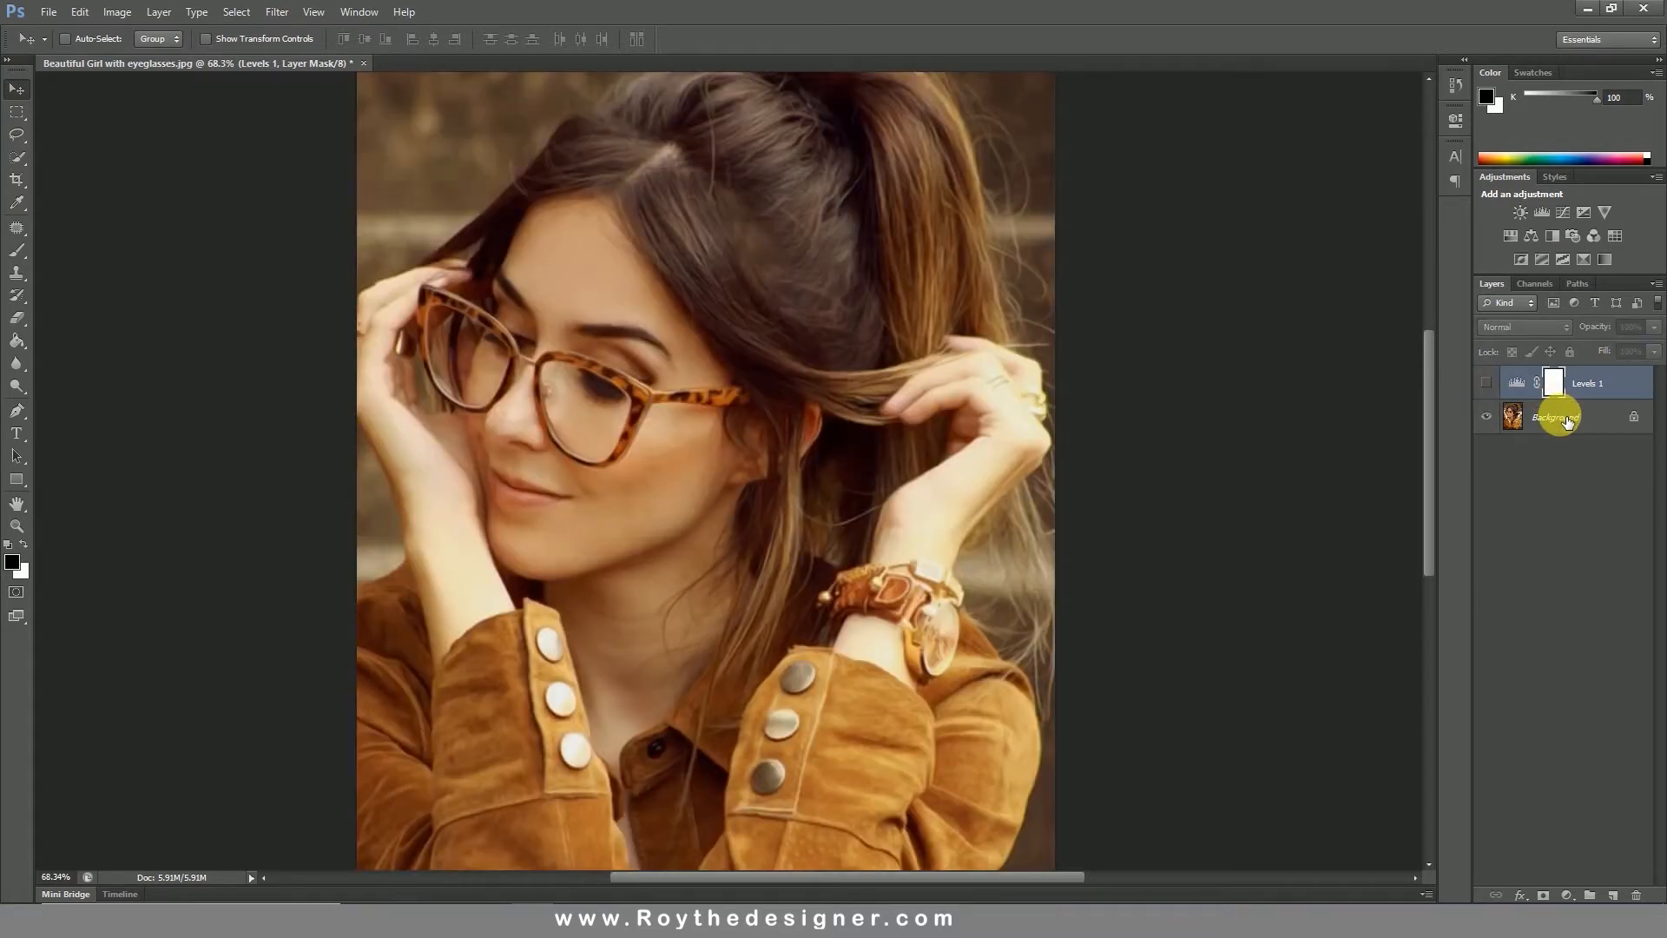
click(1620, 894)
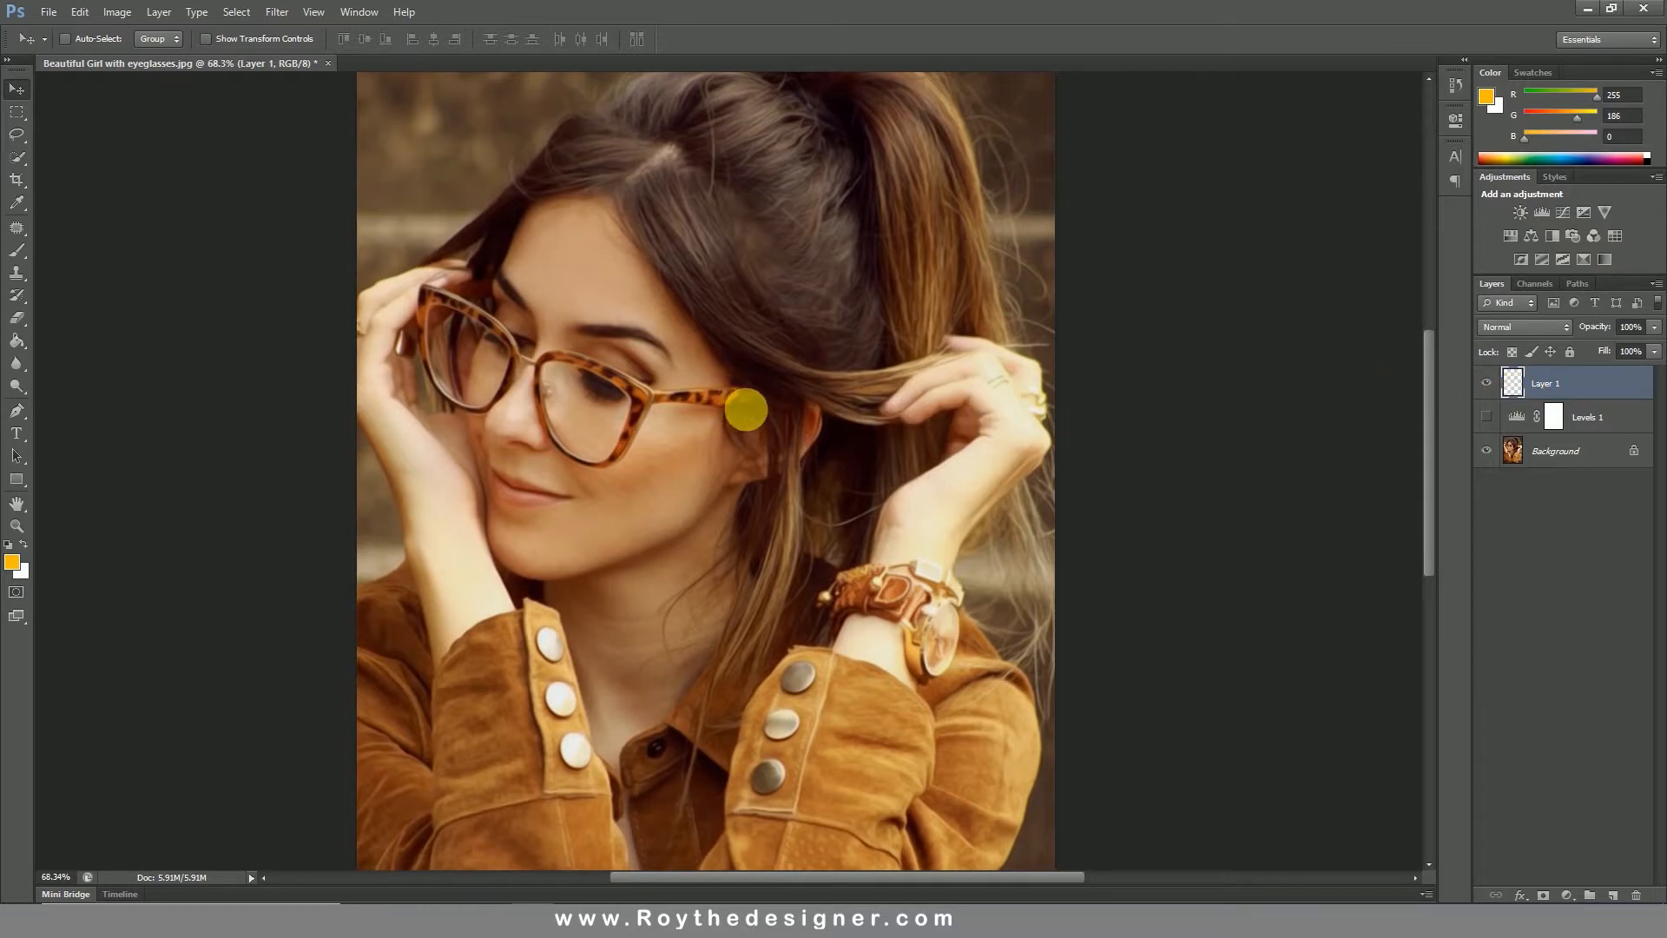
Start a Pen tool path along the lower edge of the glasses' arm, from the hair to the right lens frame.
drag(745, 409, 833, 402)
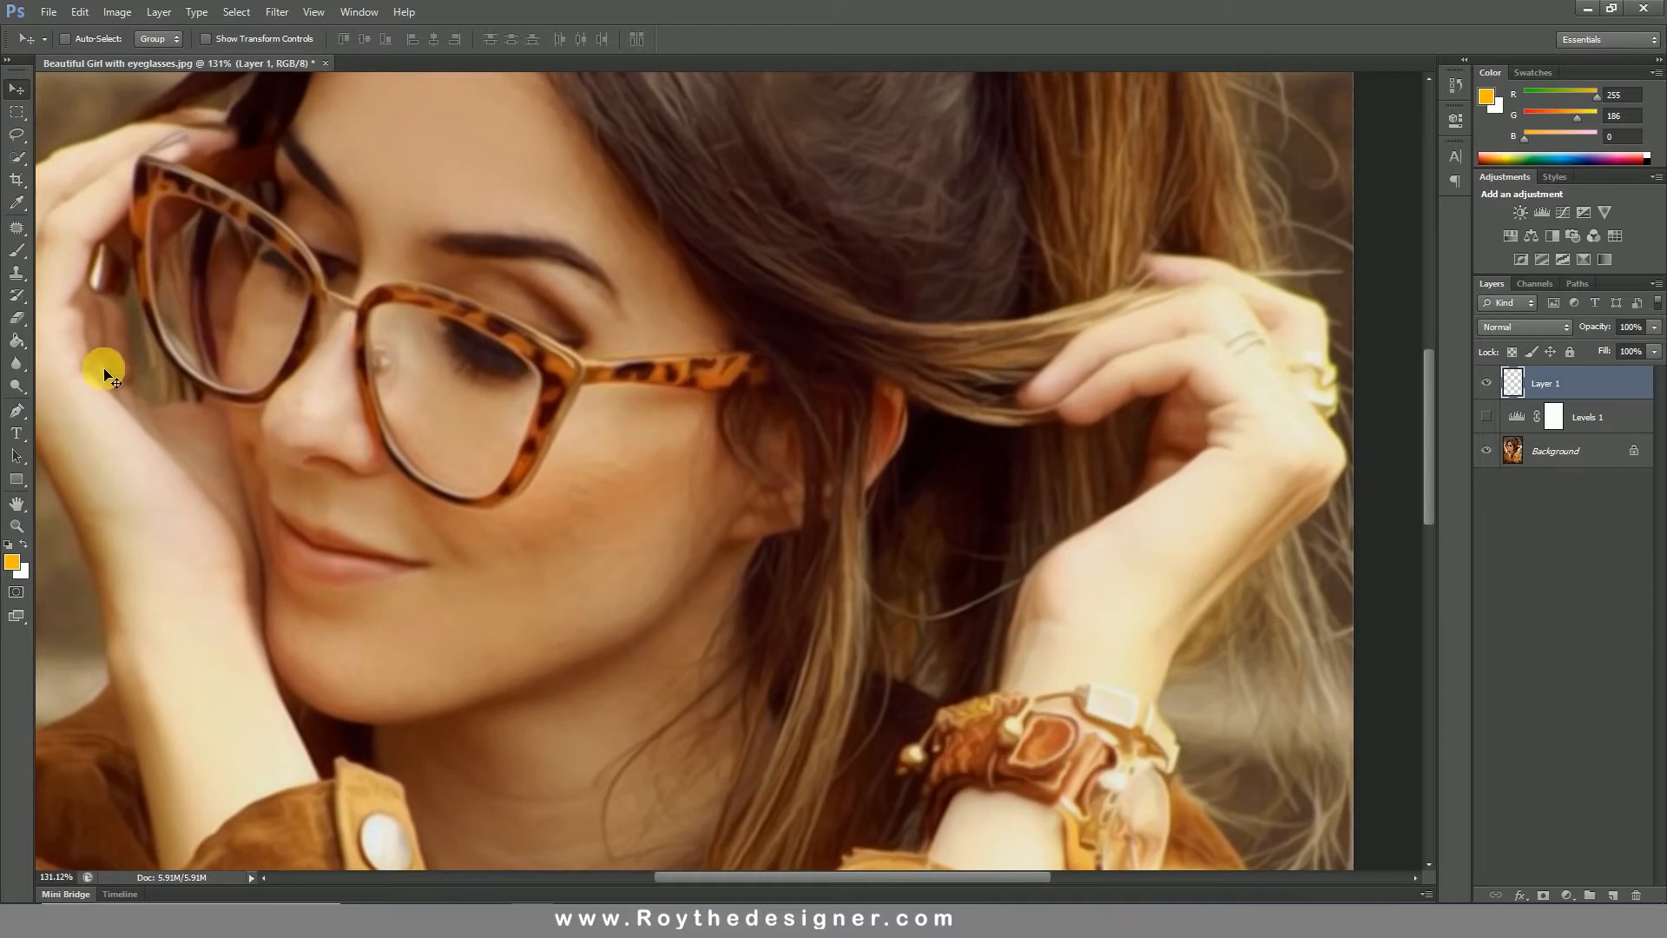
click(16, 410)
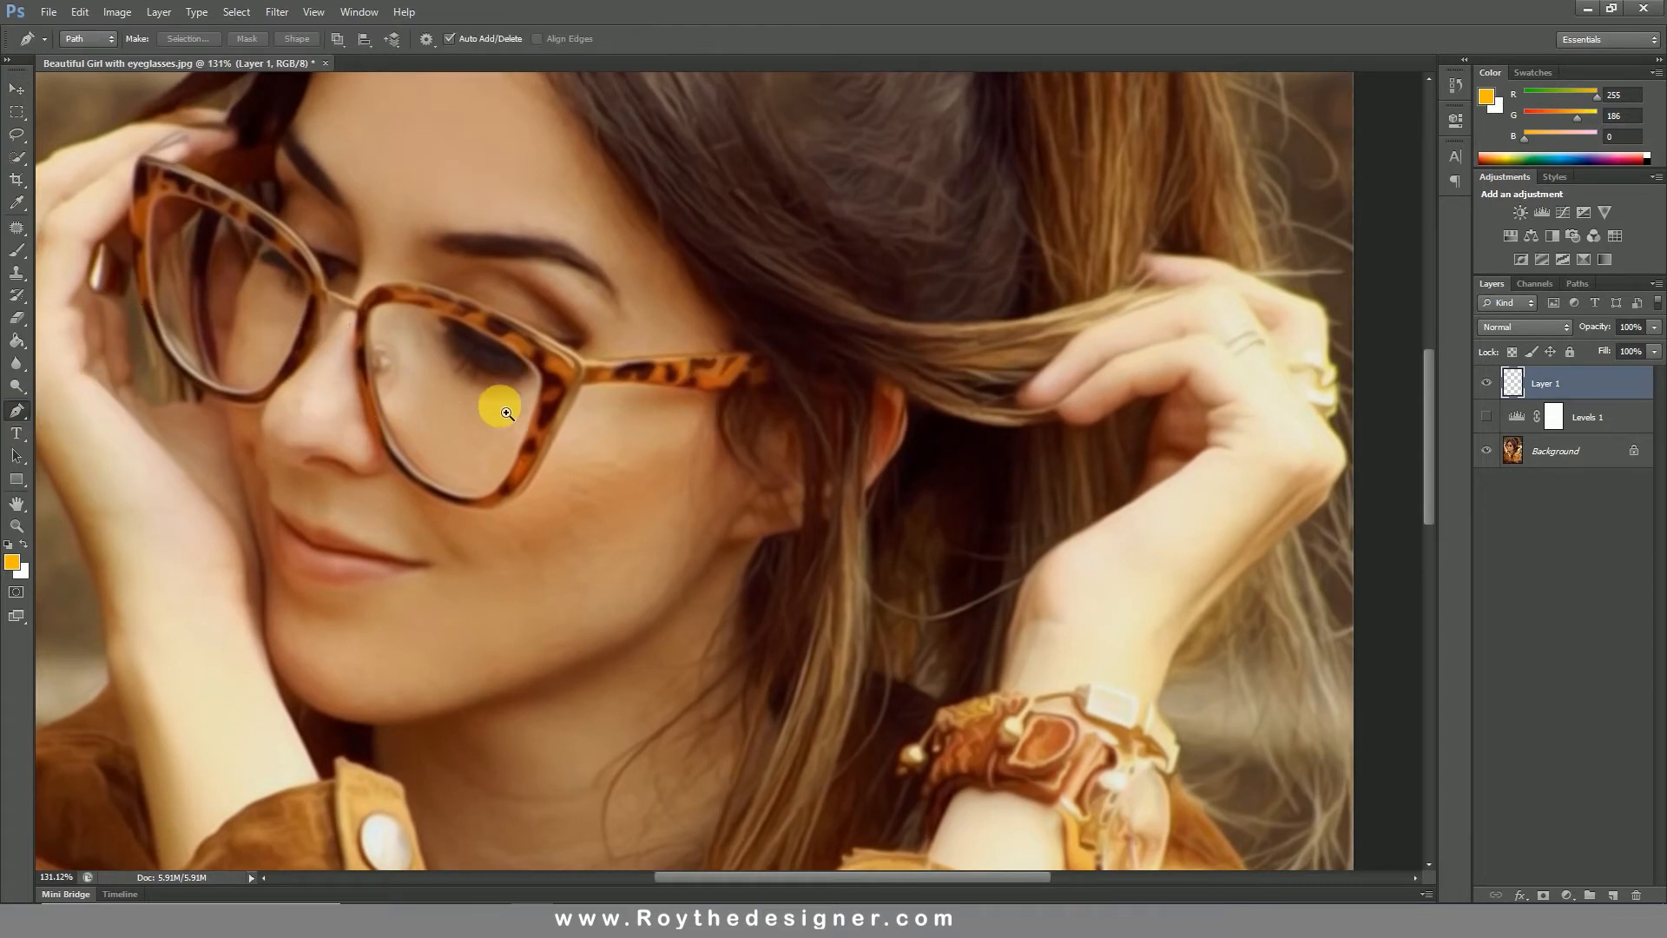
drag(722, 398, 767, 416)
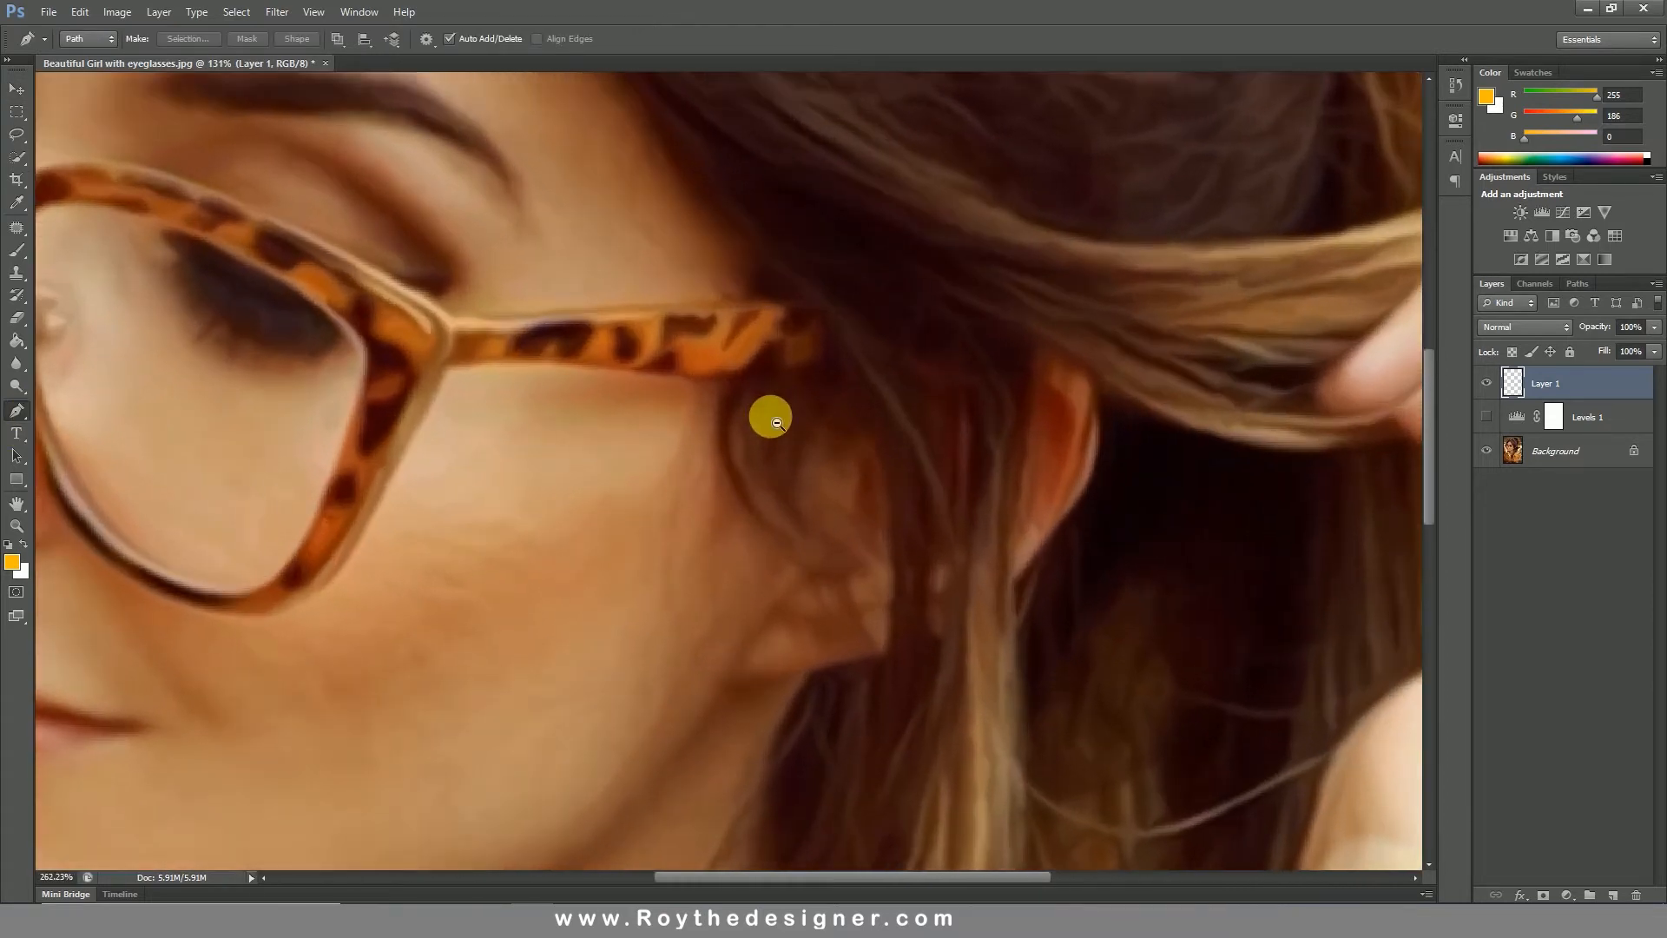
click(820, 364)
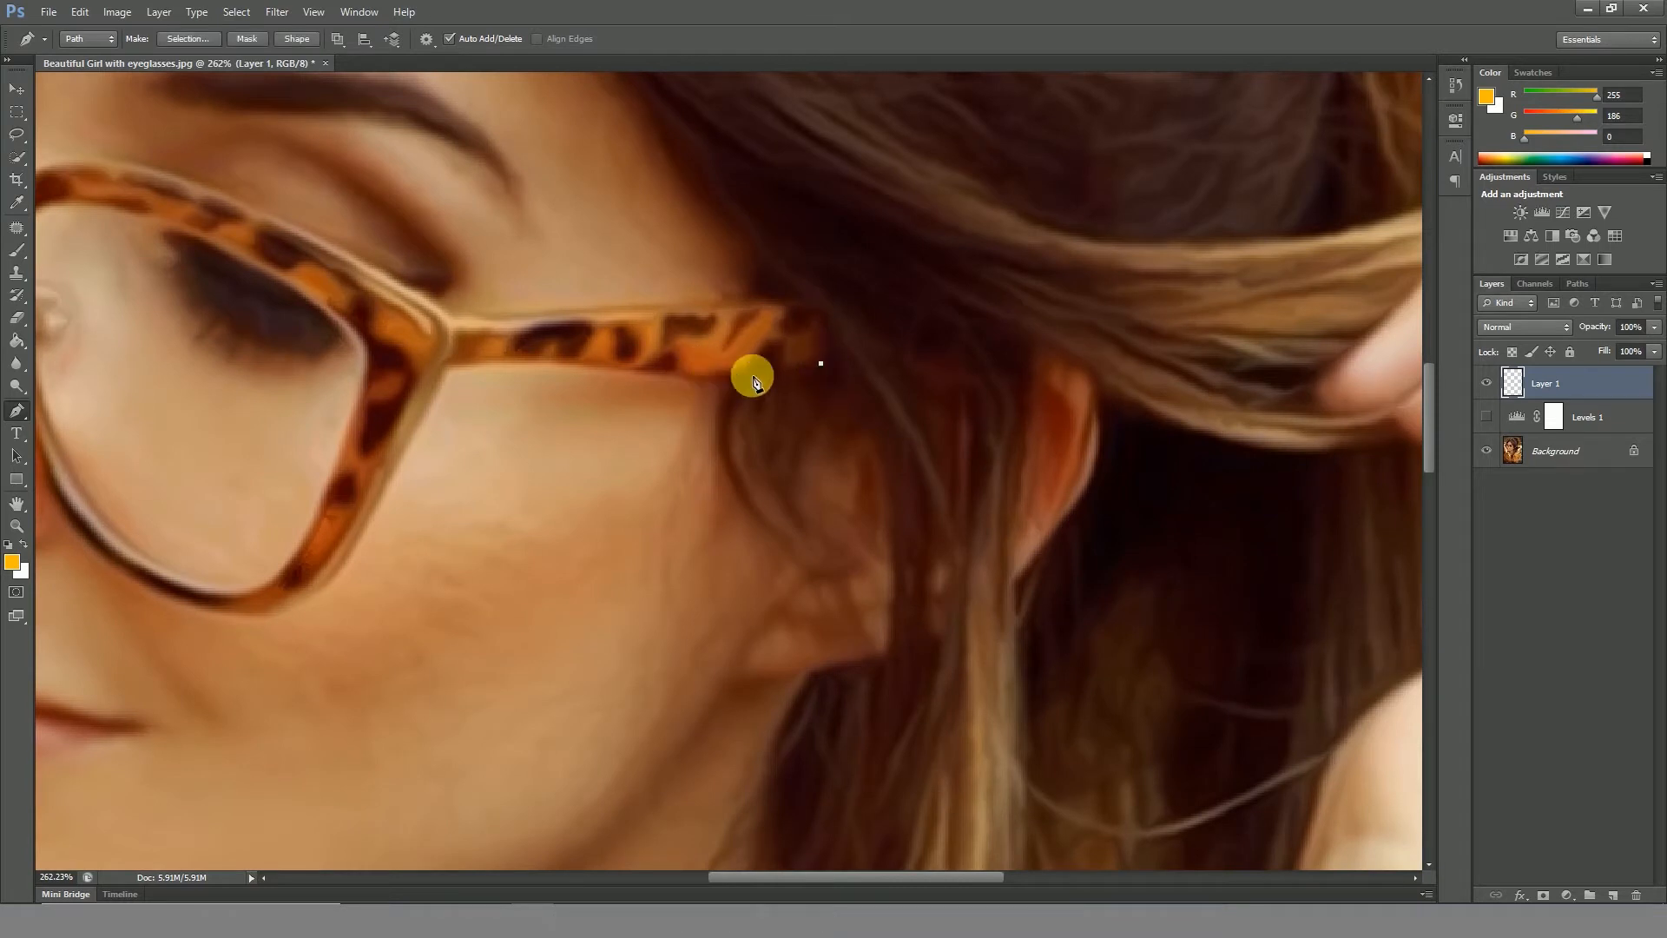
click(692, 379)
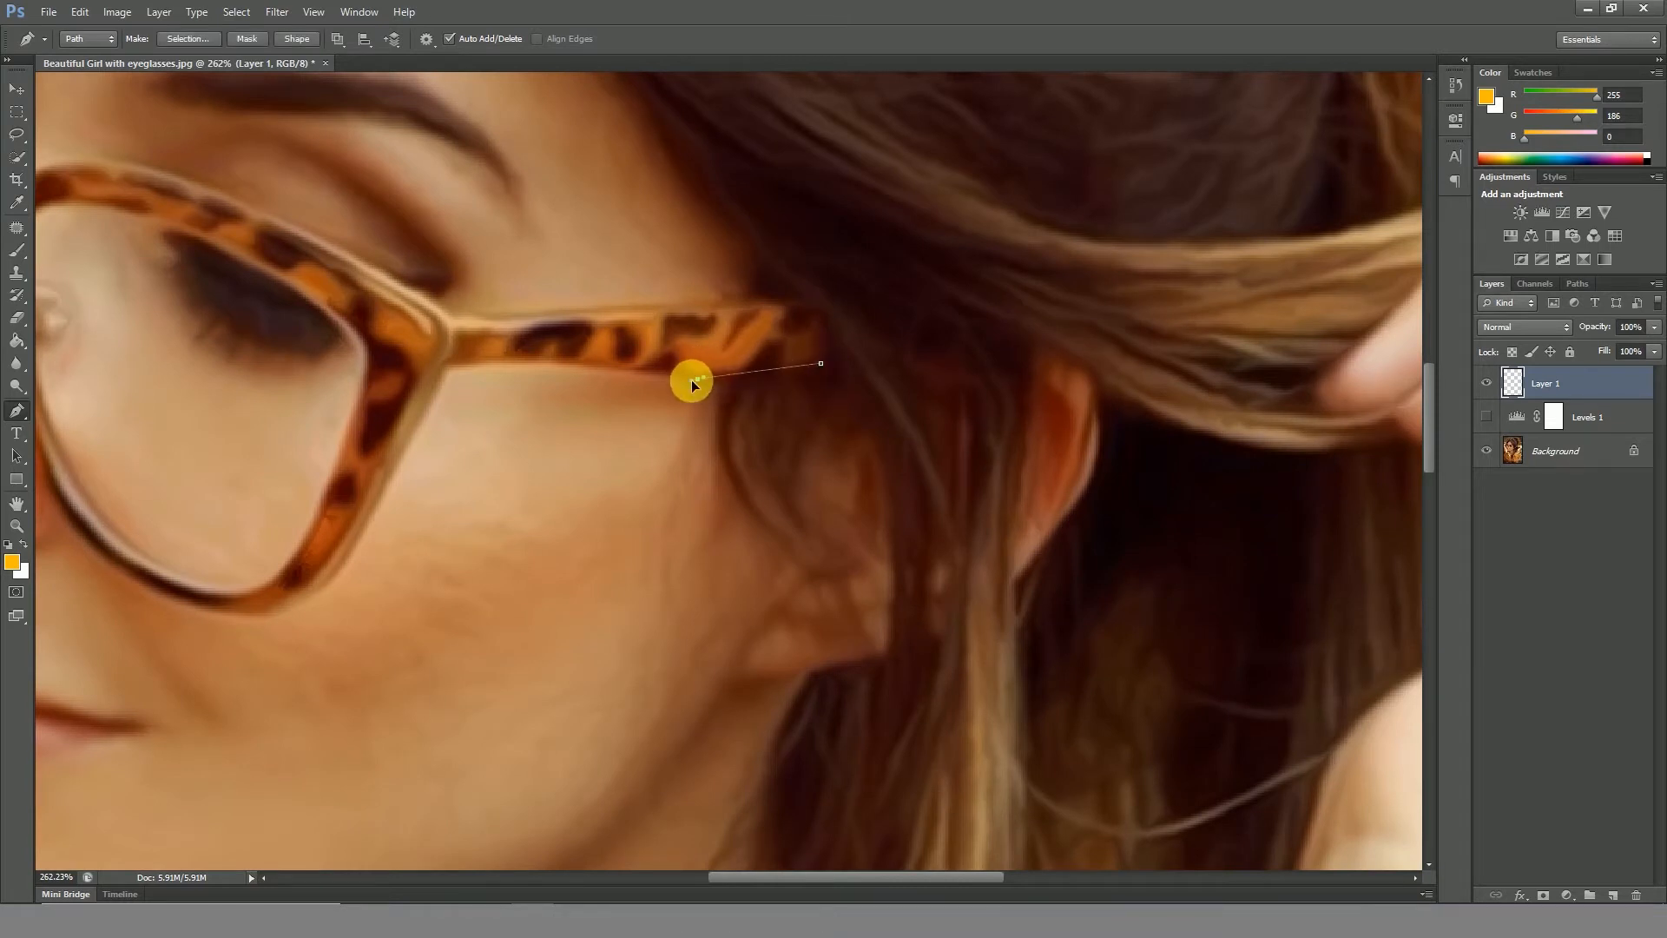
drag(821, 365, 824, 375)
click(445, 370)
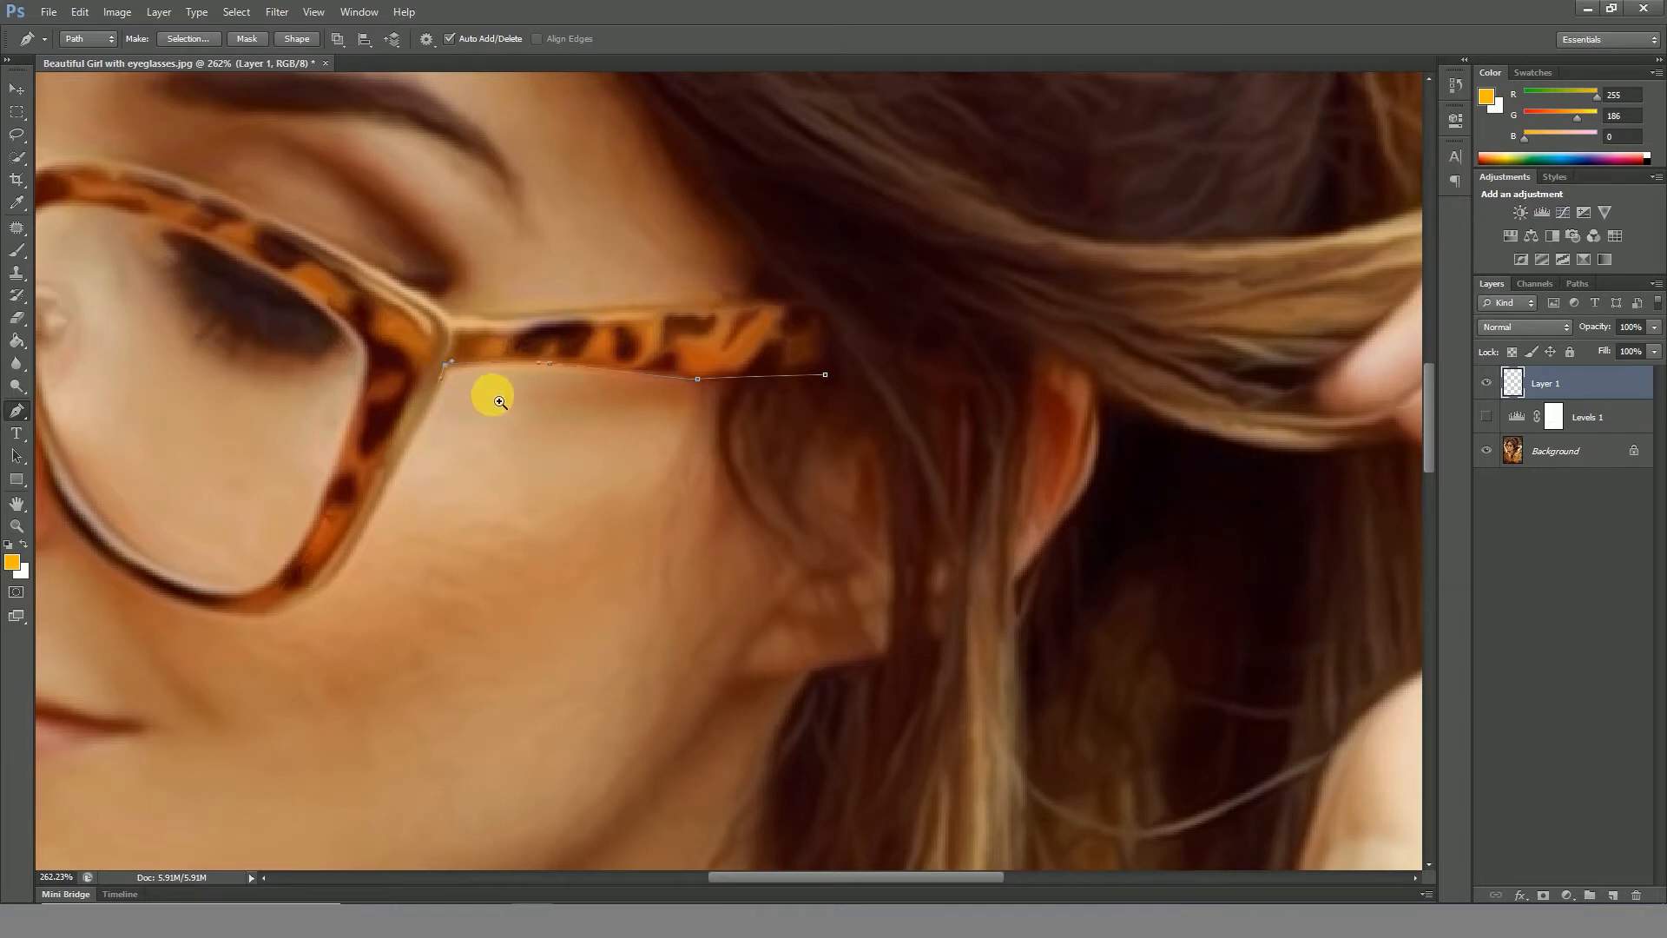
Continue the path around the outer lower edge of the right lens frame and up to the nose bridge.
drag(487, 392, 865, 360)
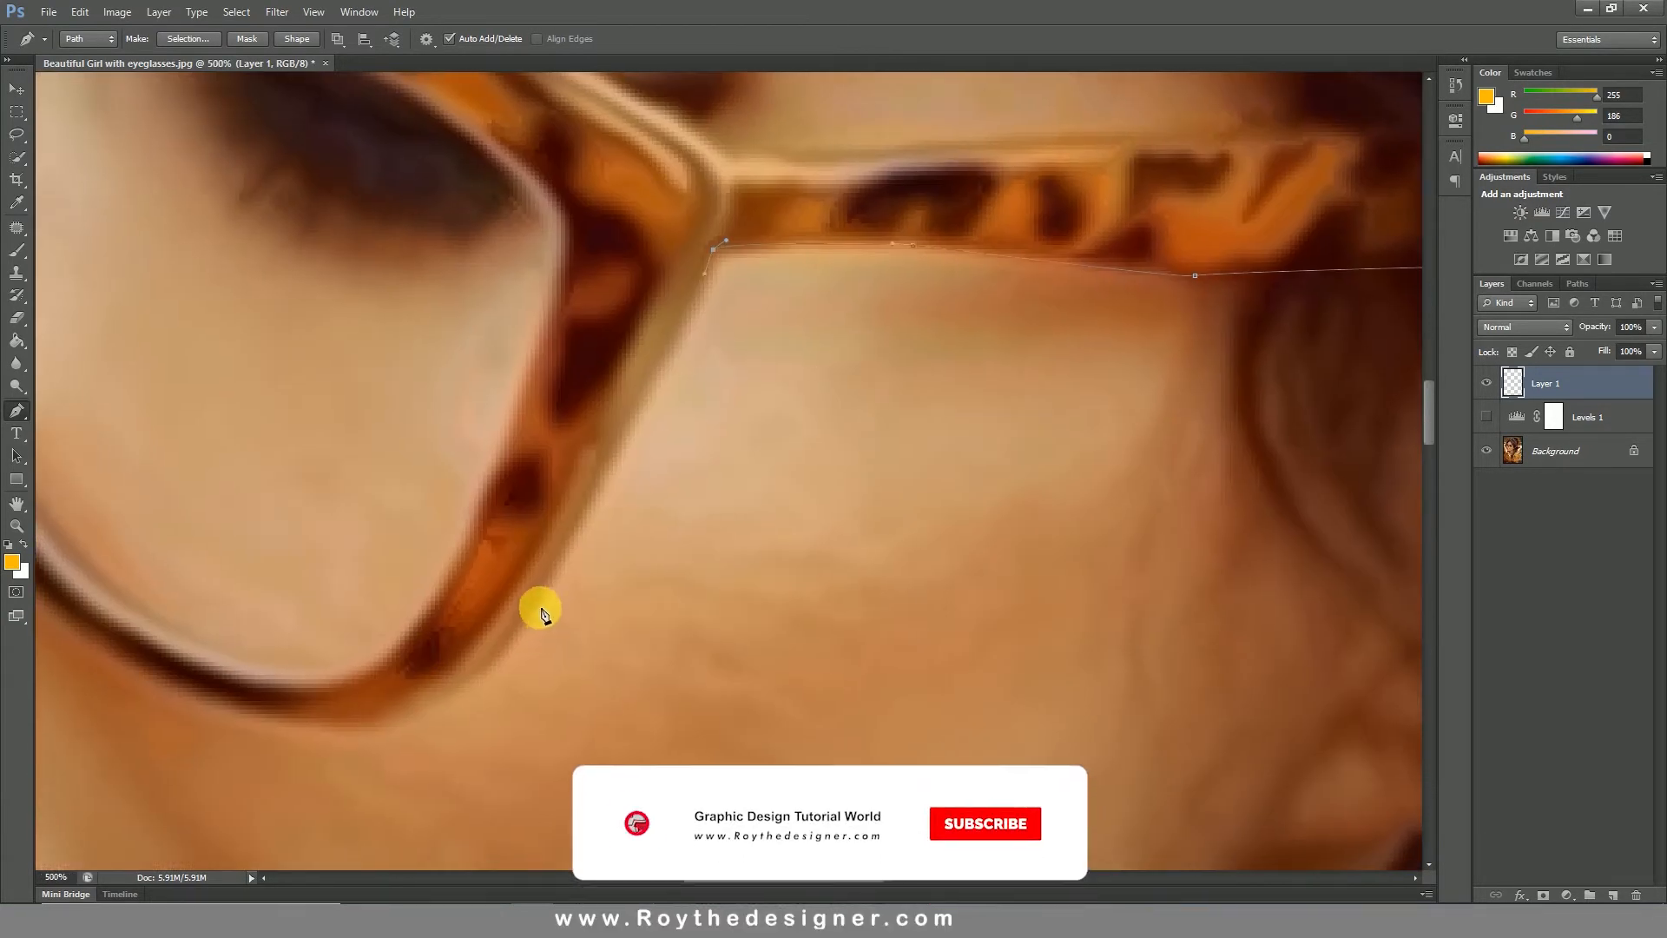
drag(539, 605, 846, 502)
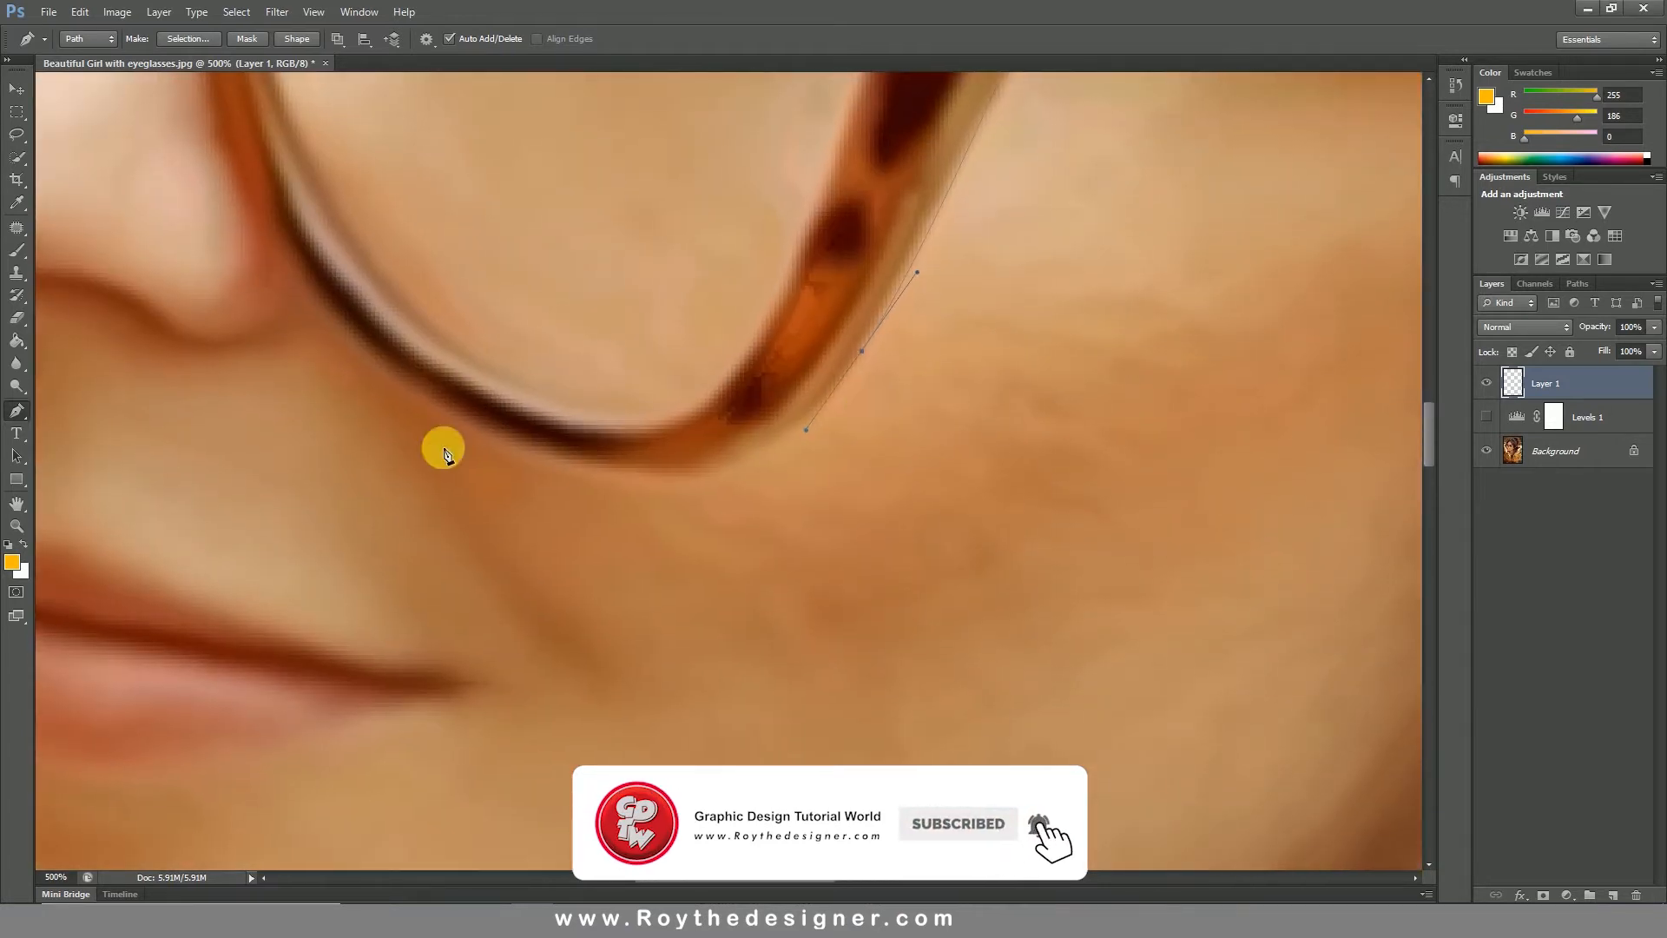
drag(419, 403, 342, 312)
drag(252, 259, 185, 236)
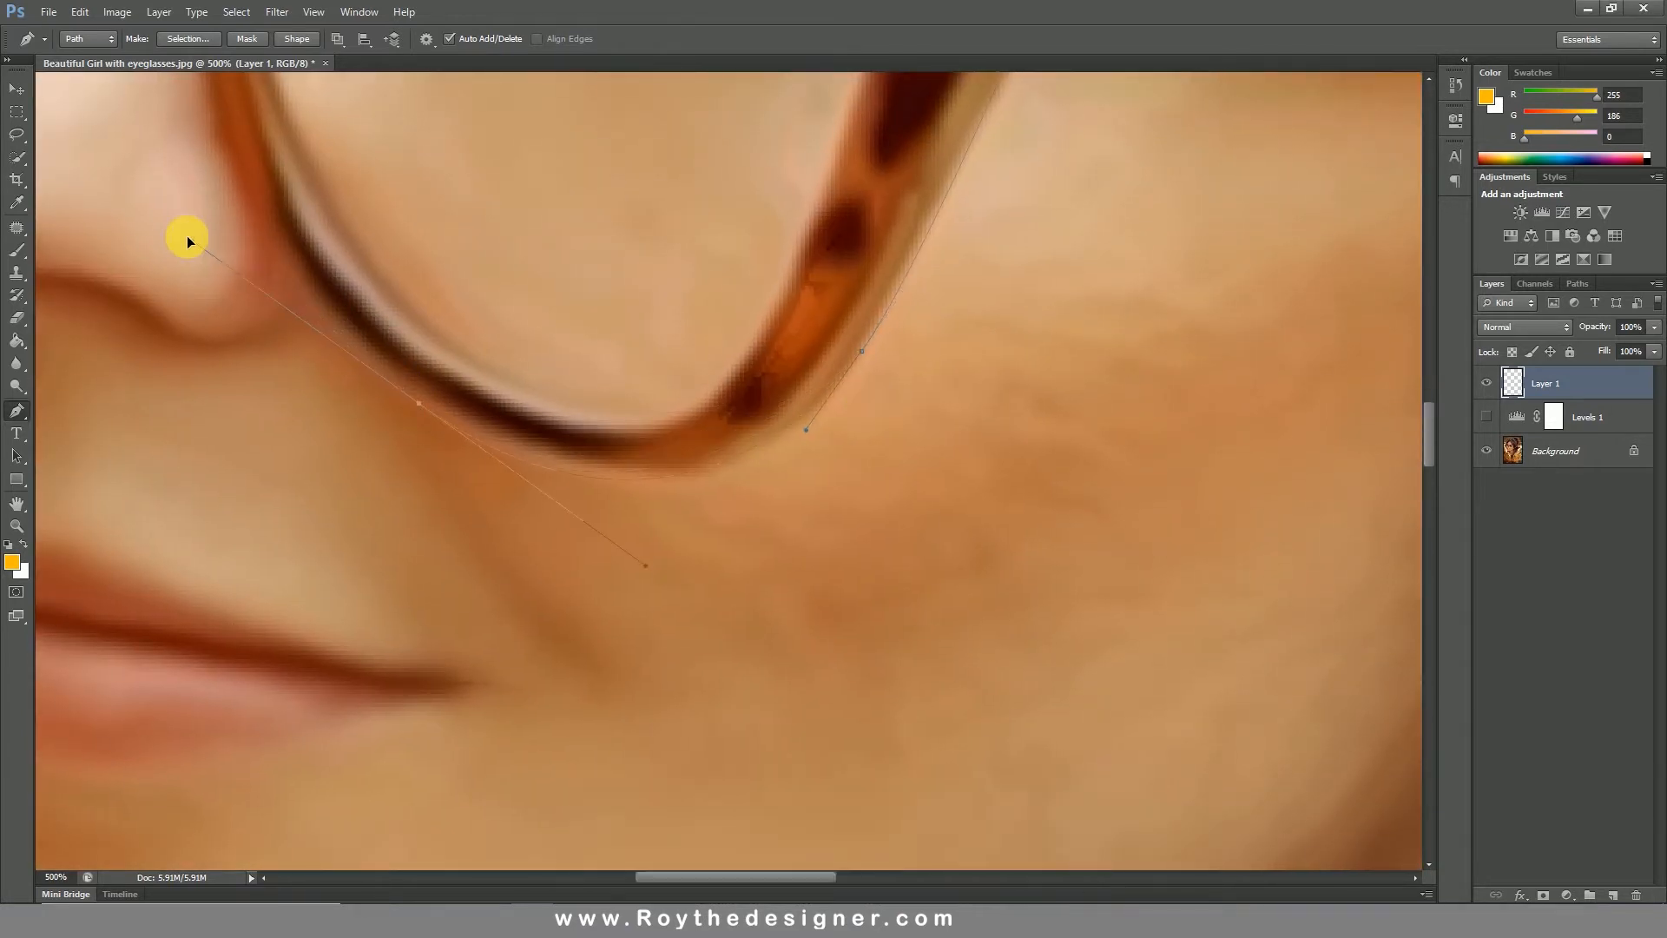
drag(486, 282, 774, 510)
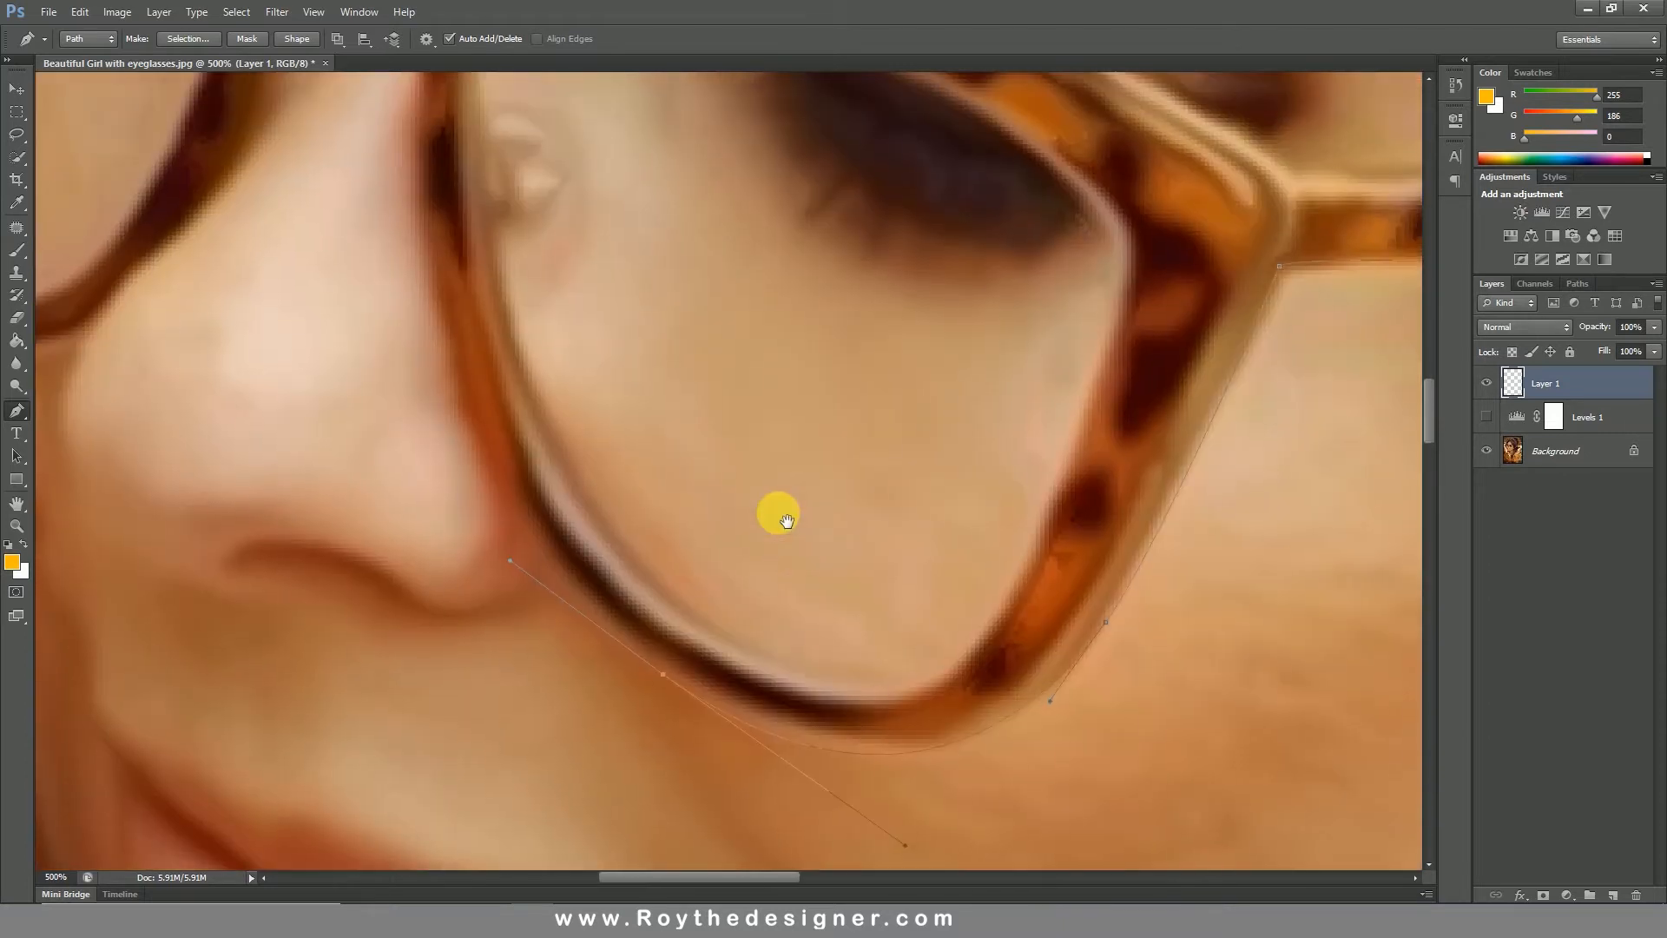
drag(428, 244, 672, 234)
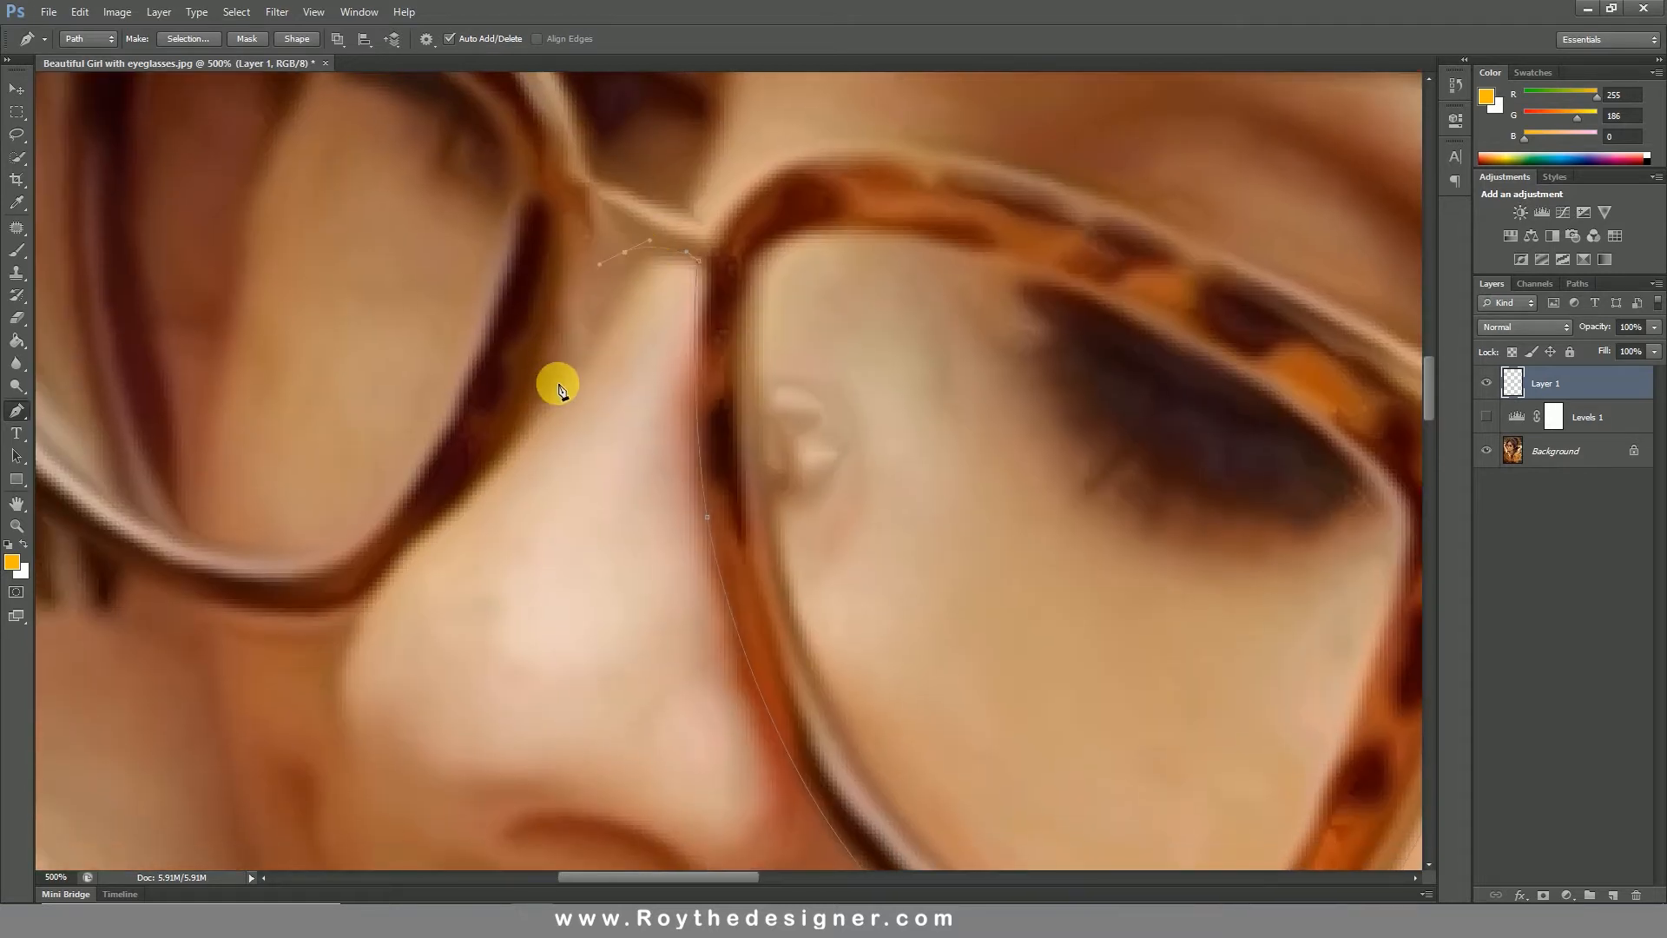
Continue the path beneath the nose bridge and along the outer bottom edge of the left lens frame.
drag(534, 417, 729, 253)
drag(599, 364, 570, 384)
drag(509, 457, 882, 431)
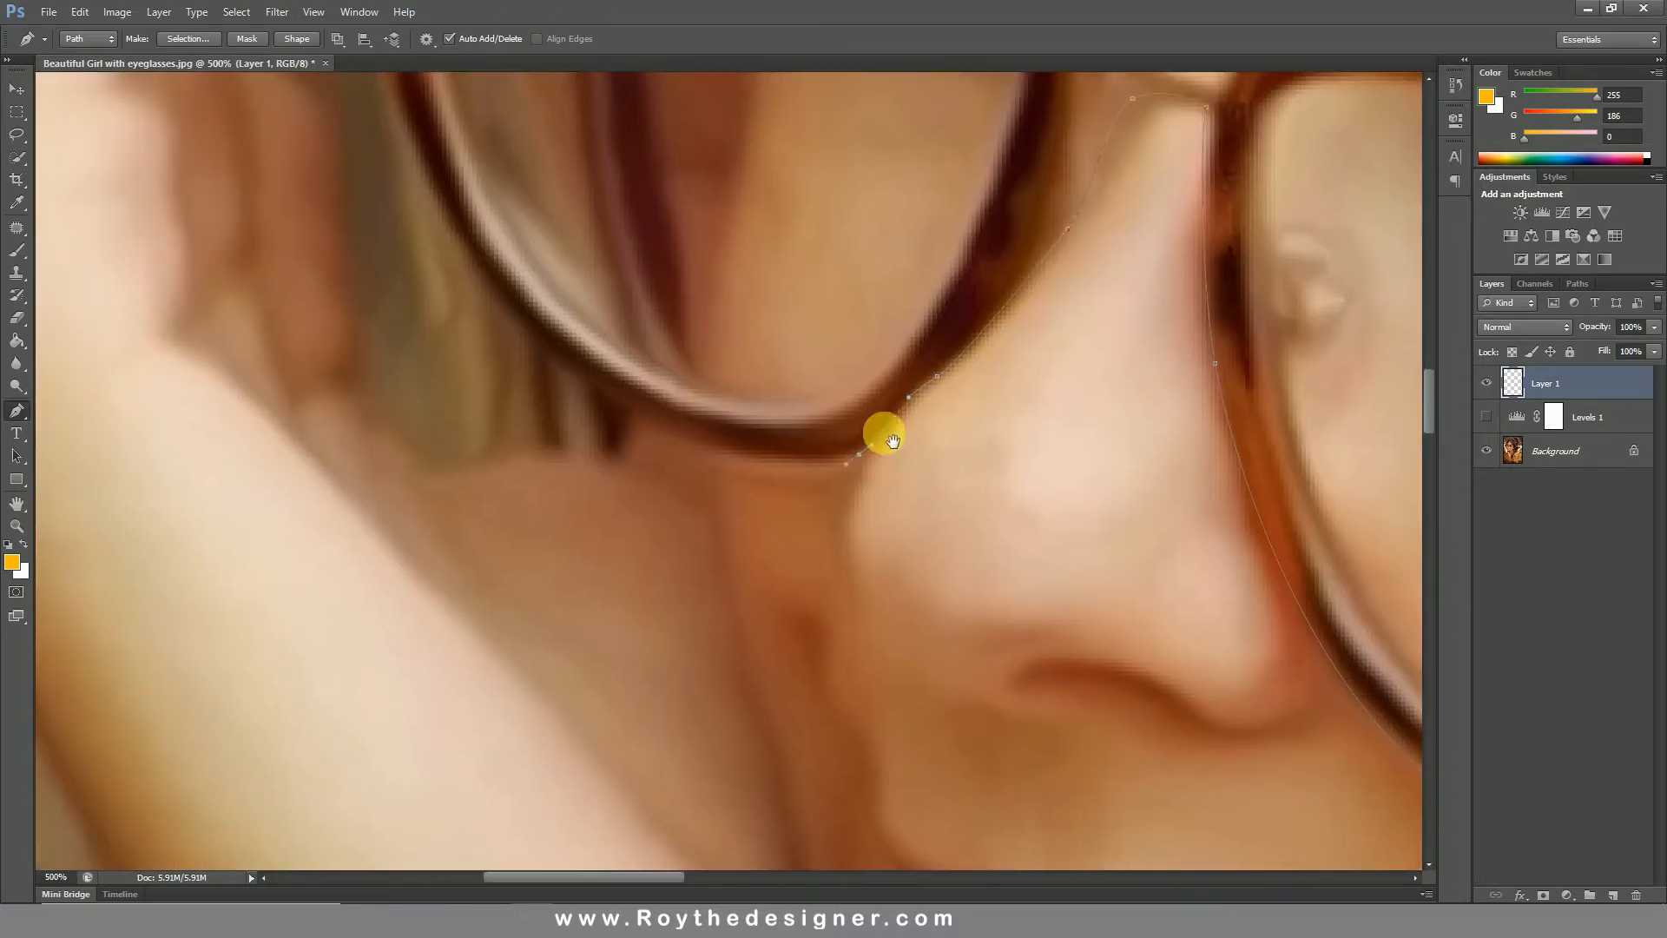
drag(566, 372, 466, 260)
drag(720, 225, 841, 410)
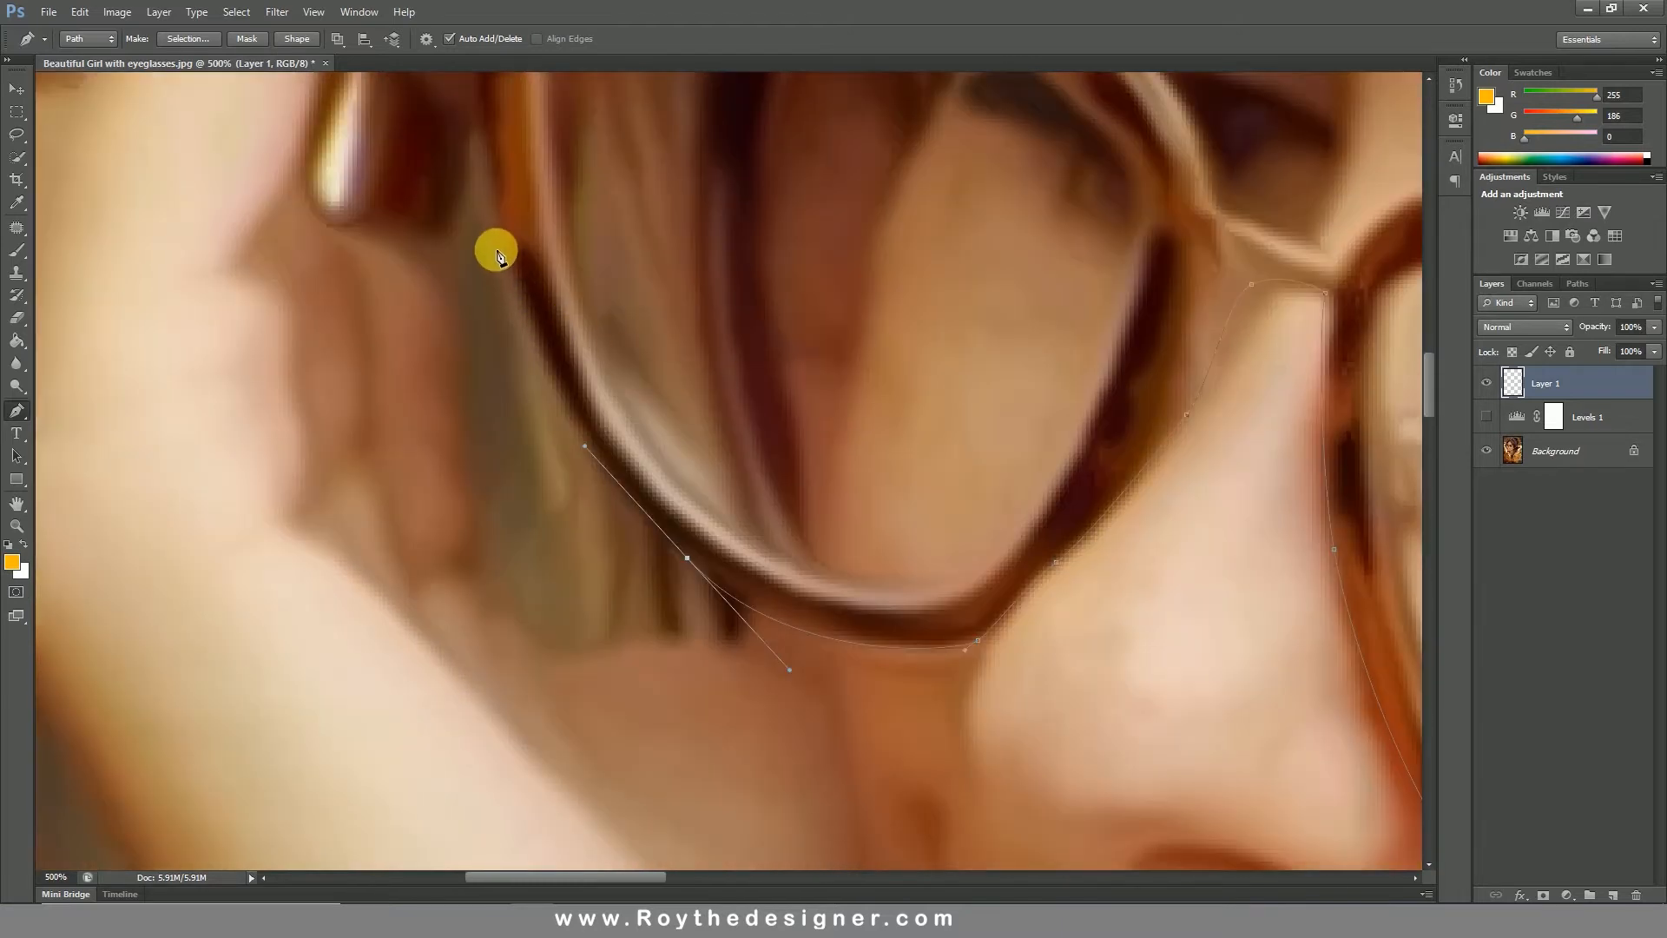
Trace the outer side of the left lens frame up to and around its upper corner by the fingers.
drag(501, 233, 484, 136)
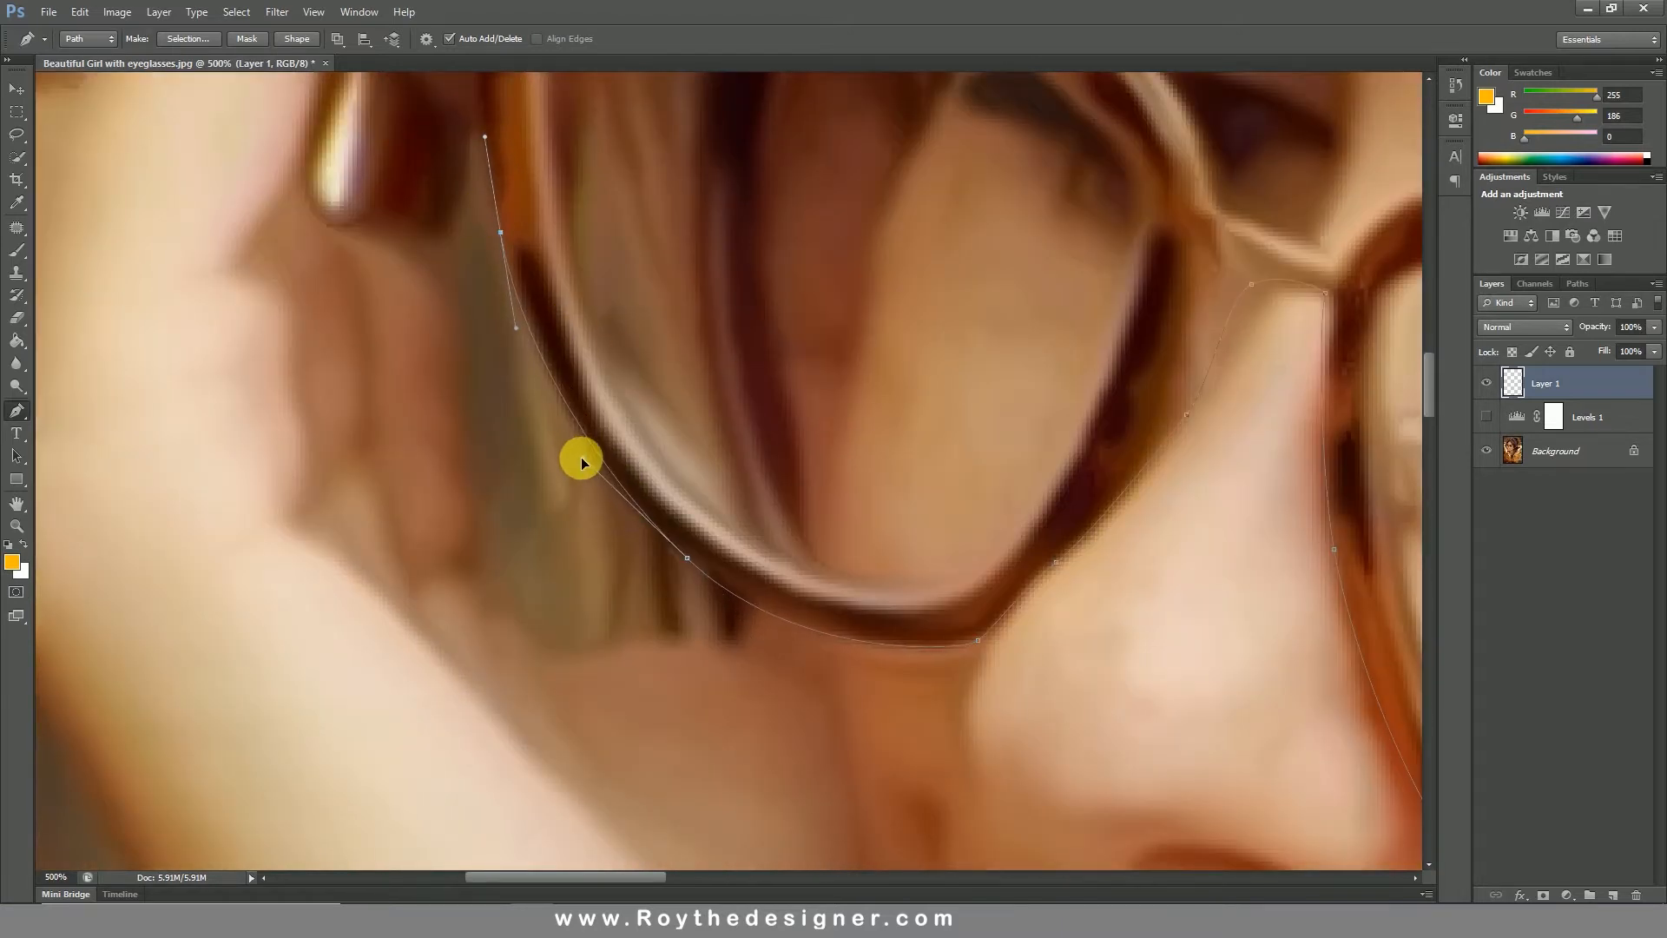
drag(725, 242, 731, 630)
drag(457, 290, 467, 176)
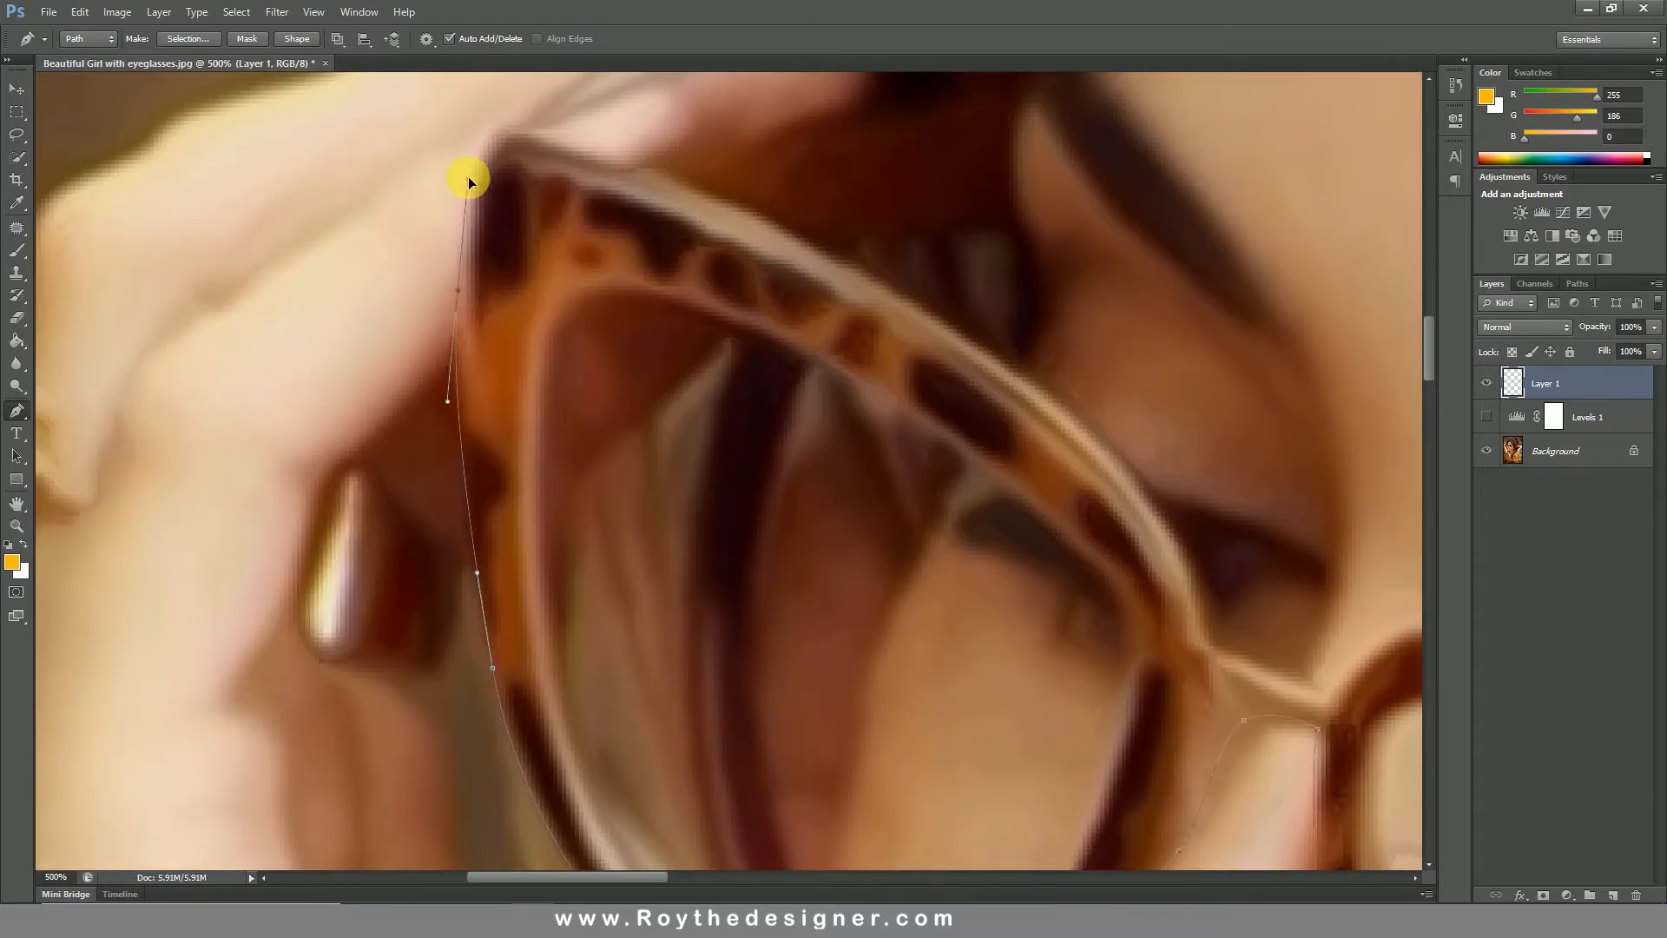
drag(606, 354, 614, 387)
drag(724, 222, 685, 390)
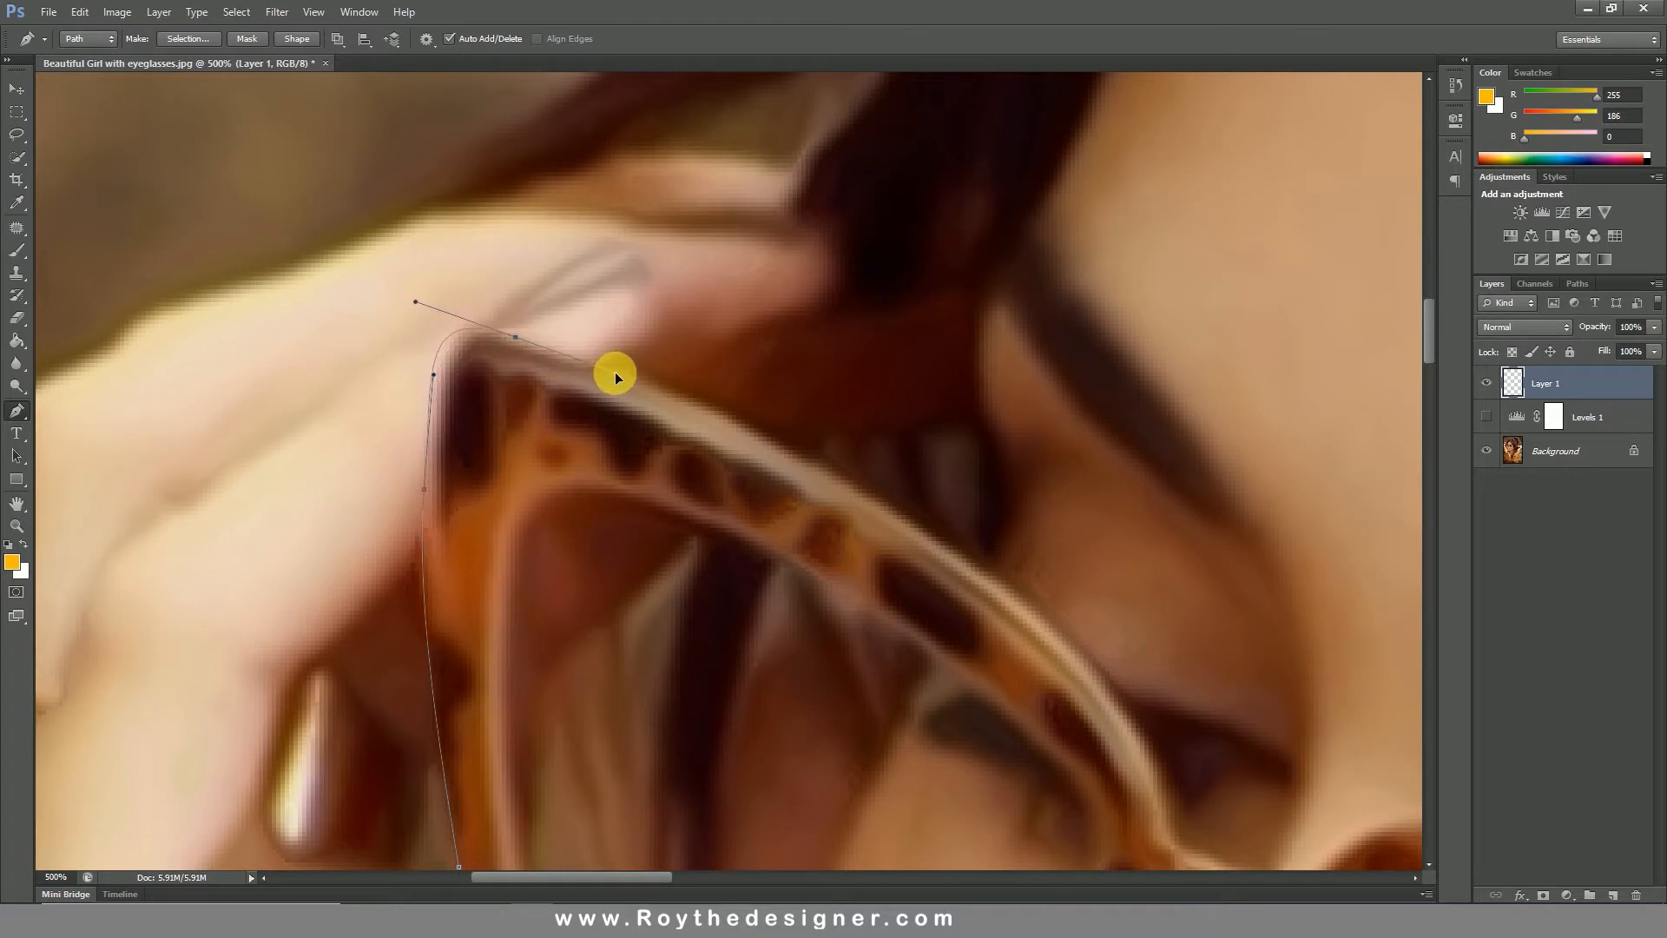
Extend the path around the far arm of the glasses behind the left lens, returning to the frame's top edge.
drag(728, 336, 780, 328)
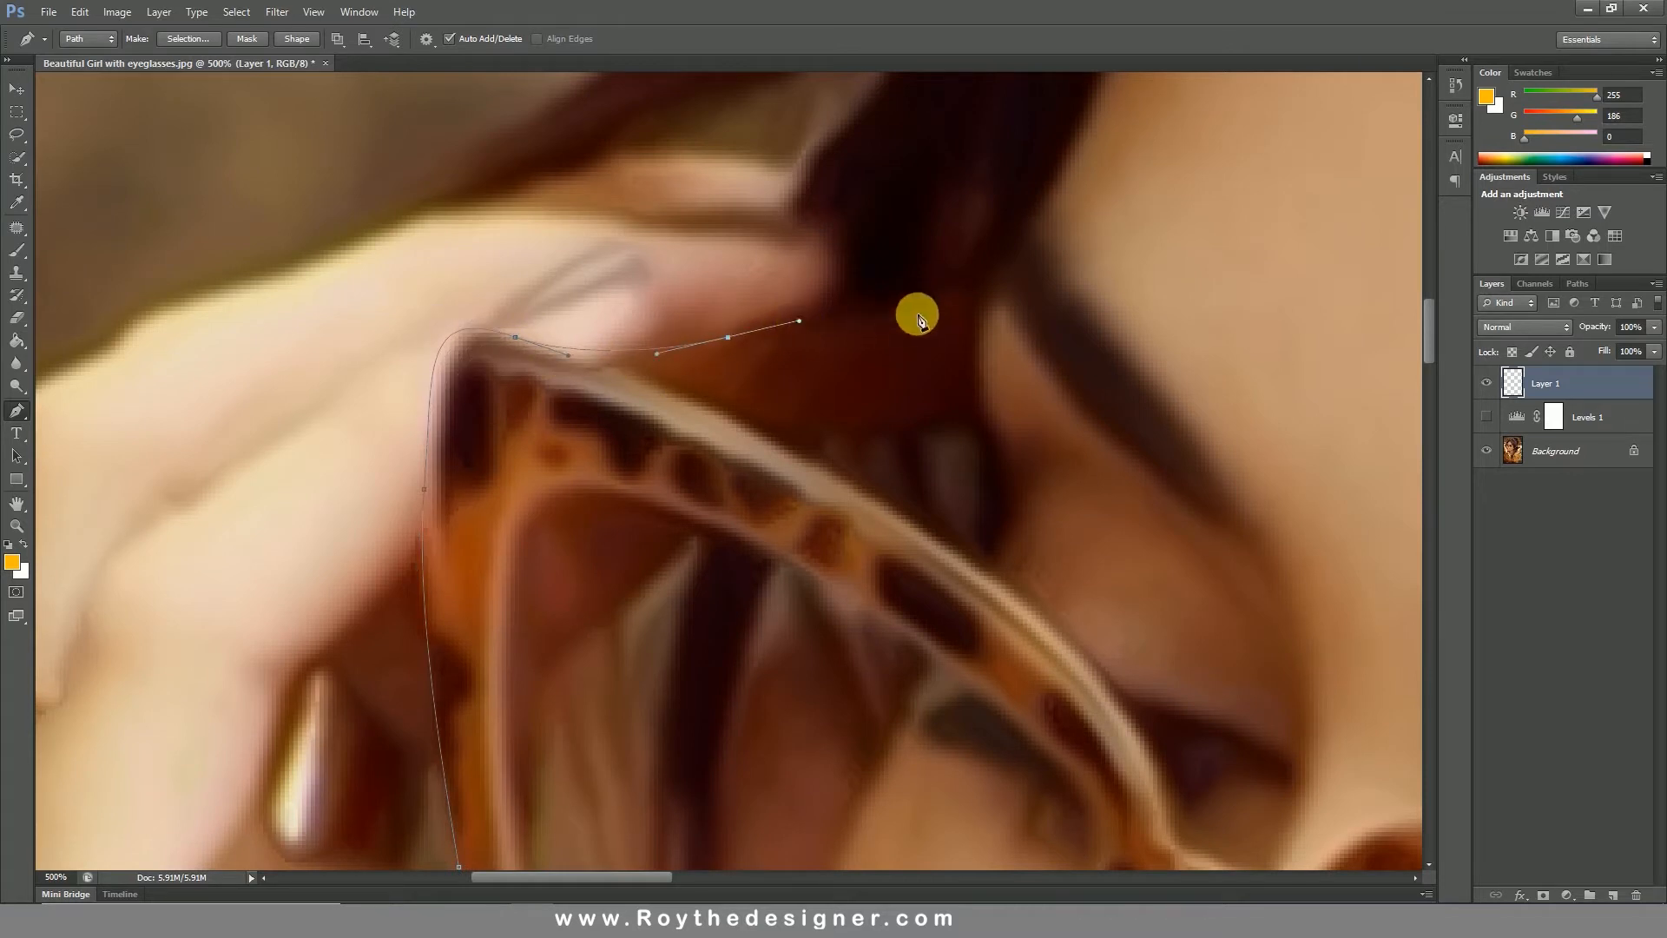
drag(949, 289, 972, 280)
click(970, 293)
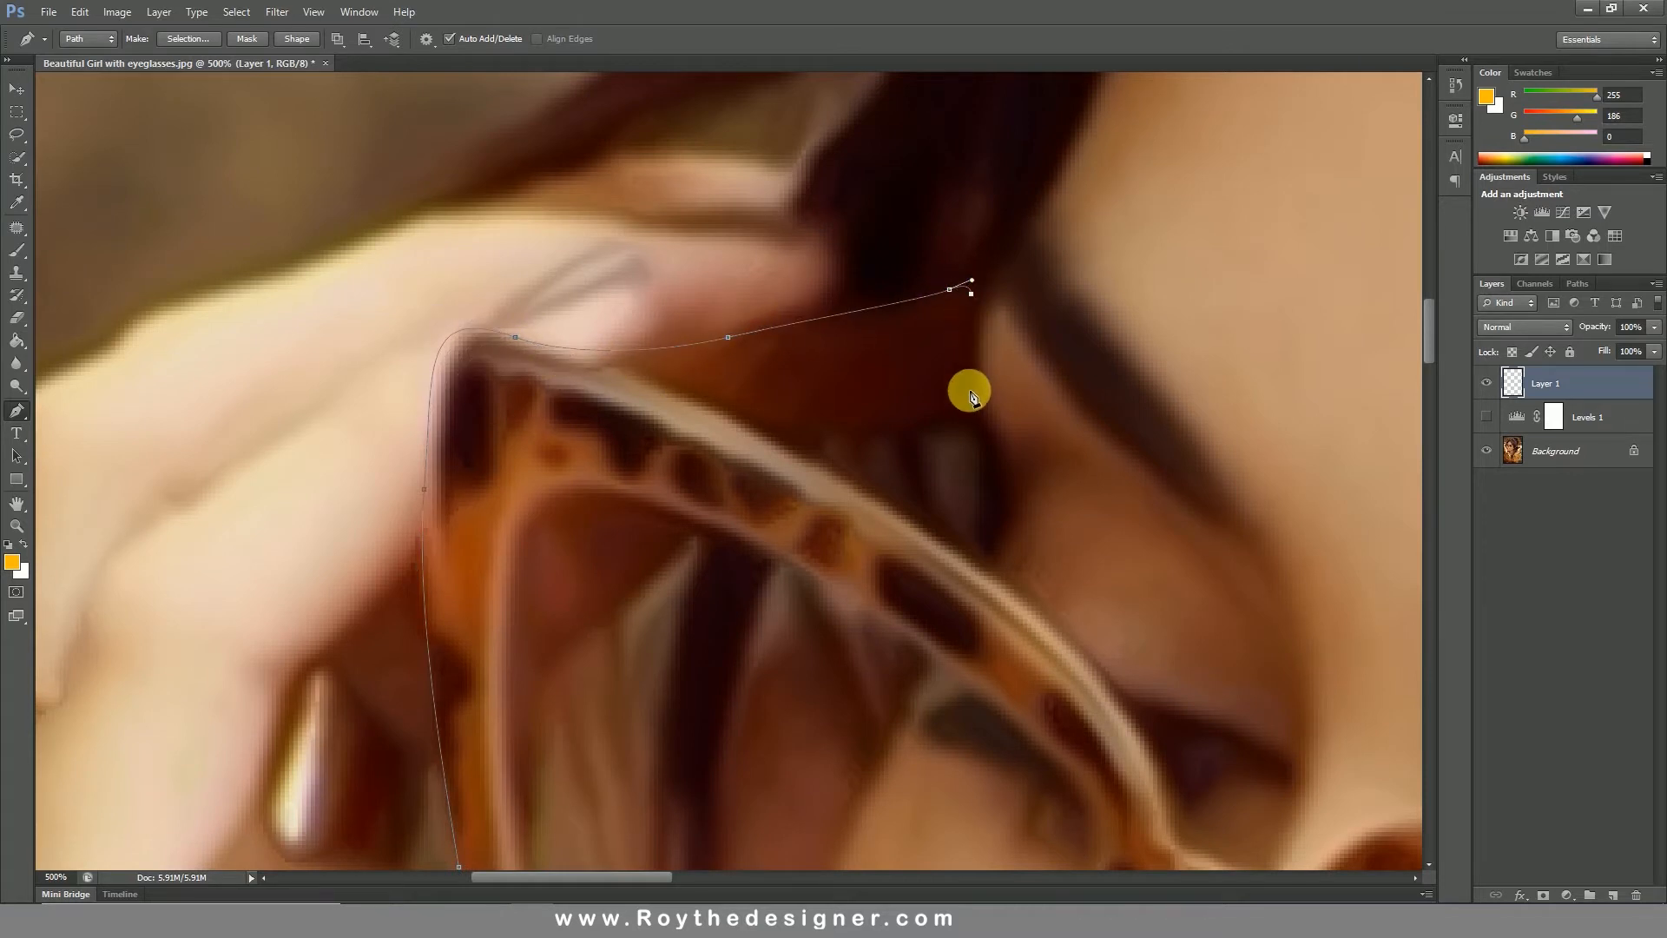
drag(967, 406, 880, 432)
scroll(882, 436, down, 1)
scroll(883, 436, left, 2)
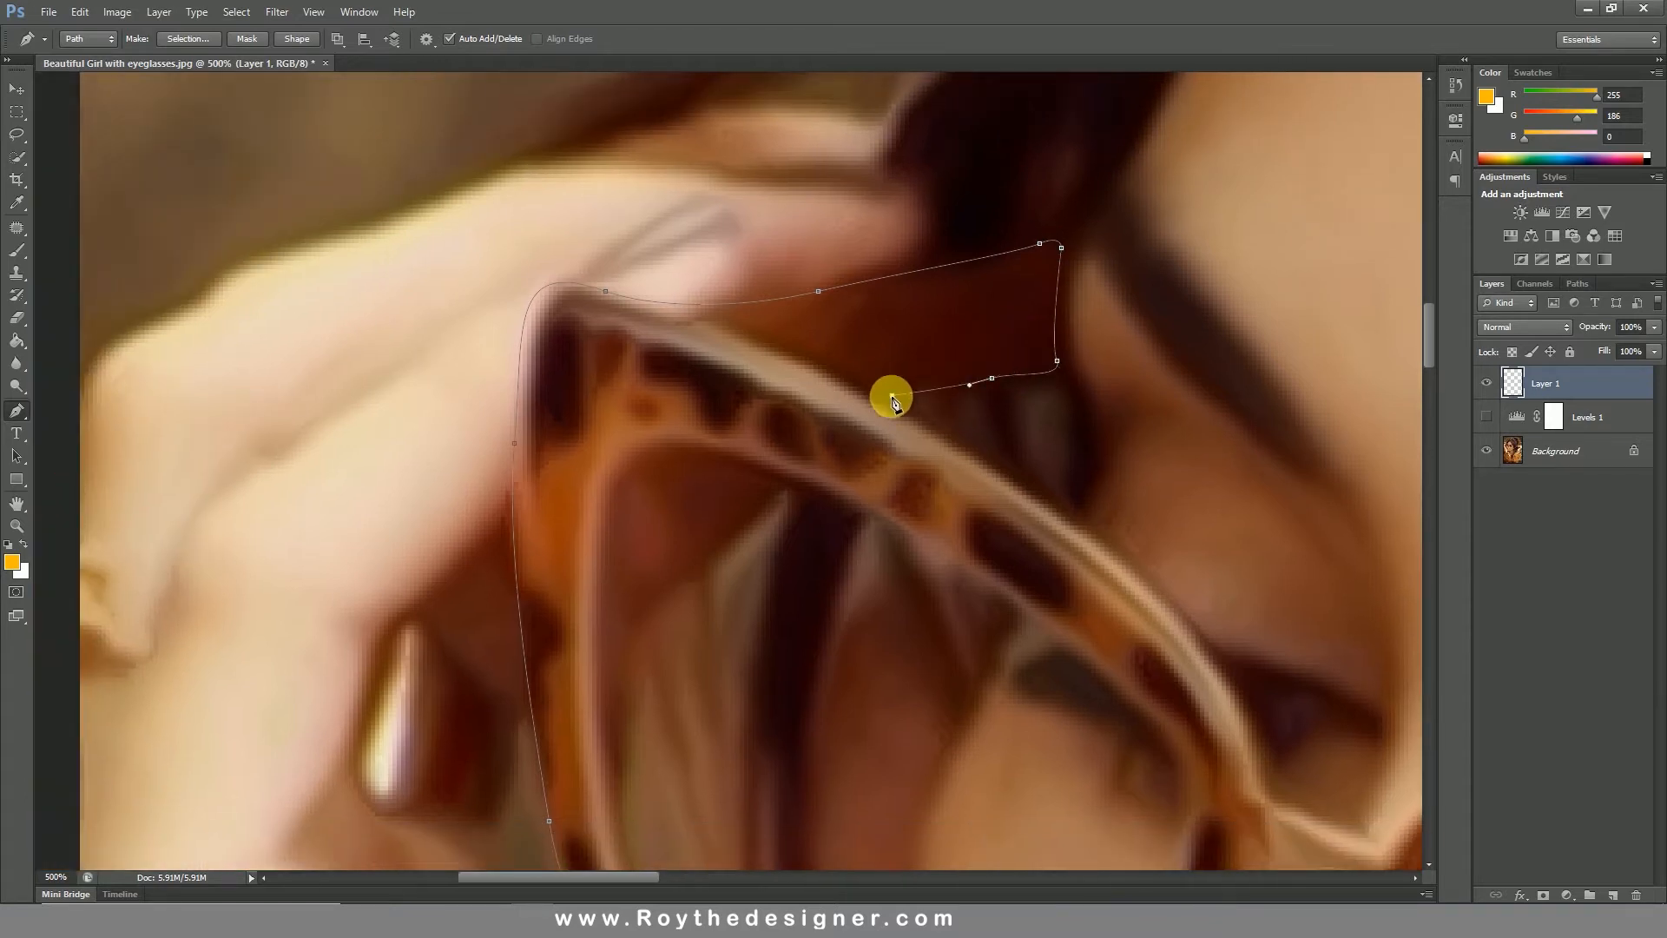
Trace the top edge of the left lens frame down to and across the nose bridge.
scroll(923, 428, down, 2)
scroll(923, 428, right, 3)
drag(847, 401, 851, 468)
drag(893, 526, 803, 496)
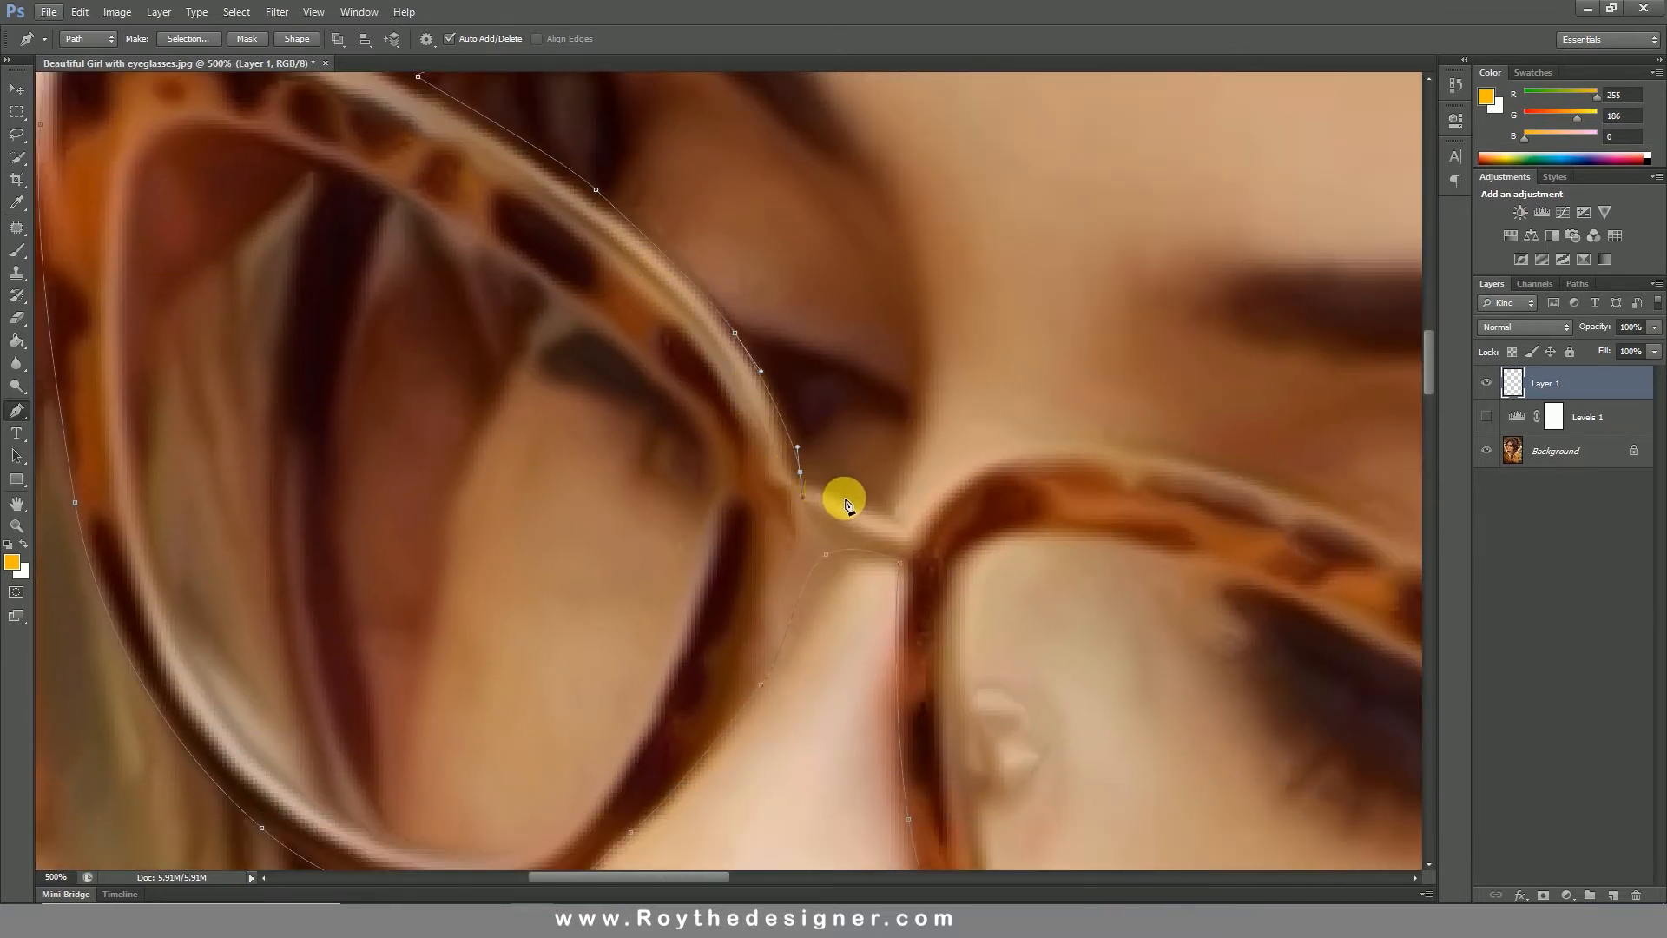
drag(908, 523, 829, 525)
Trace the top edge of the right lens frame and the arm, closing the outer path at its starting point.
drag(998, 473, 492, 253)
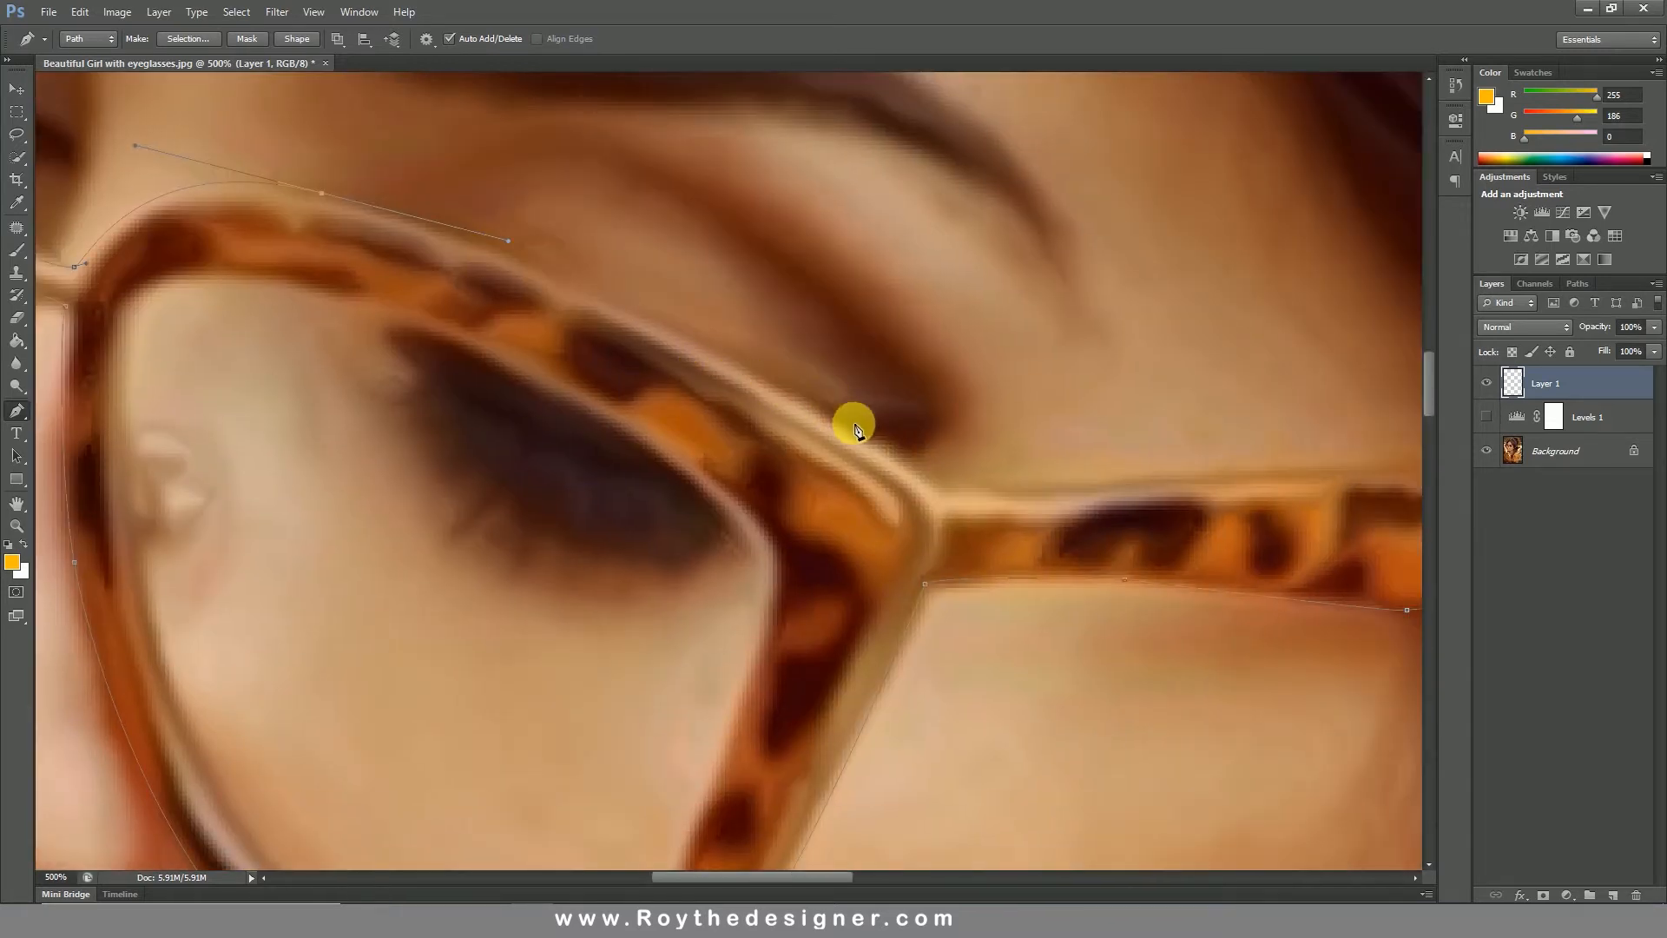
drag(894, 449, 956, 498)
drag(1080, 484, 551, 426)
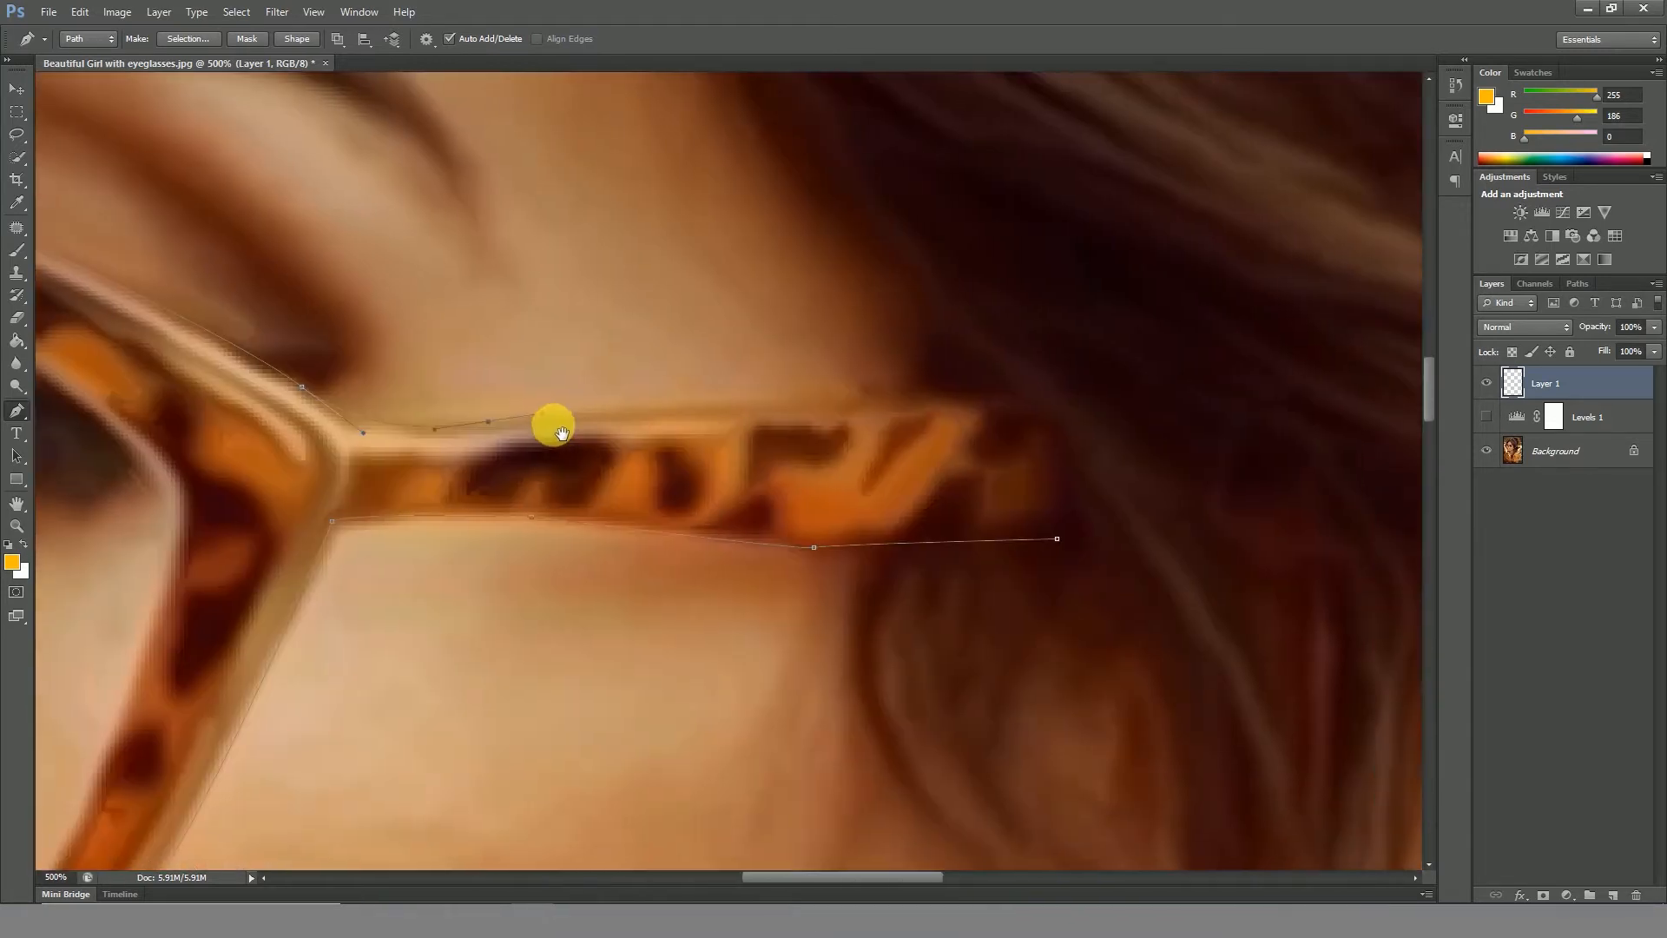
drag(809, 401, 865, 399)
click(958, 401)
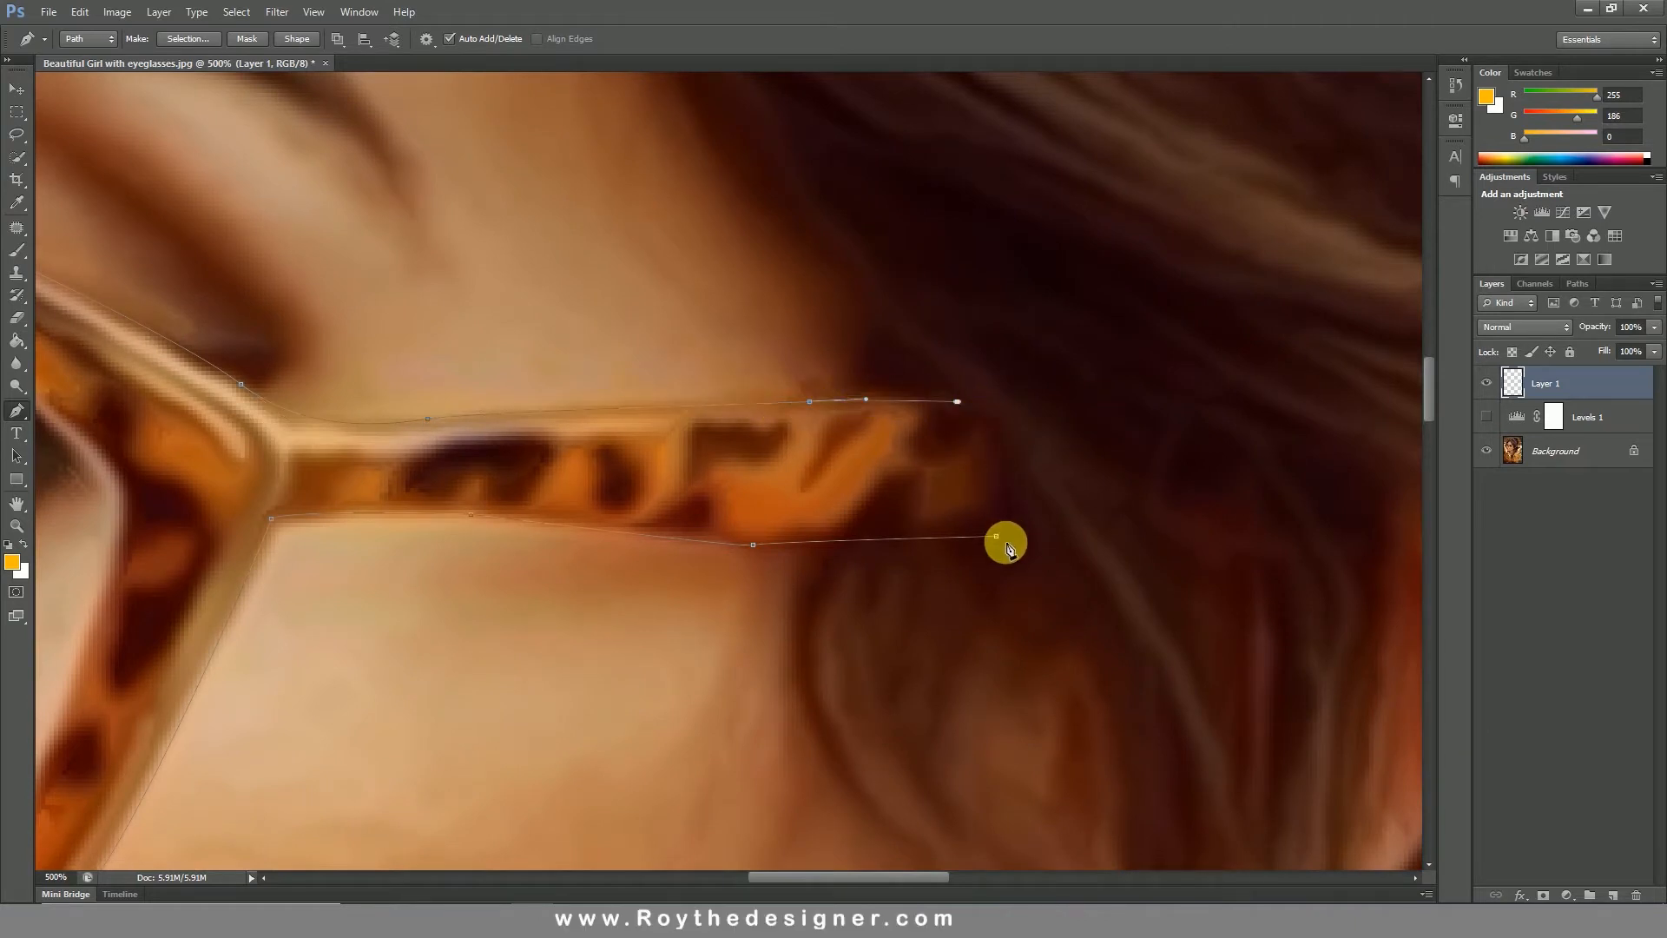
drag(996, 536, 977, 643)
Trace the inner edge of the right lens opening from the hinge side down around the bottom and up to the nose side.
drag(928, 547, 1129, 373)
drag(833, 553, 1301, 552)
click(784, 382)
drag(781, 372, 842, 335)
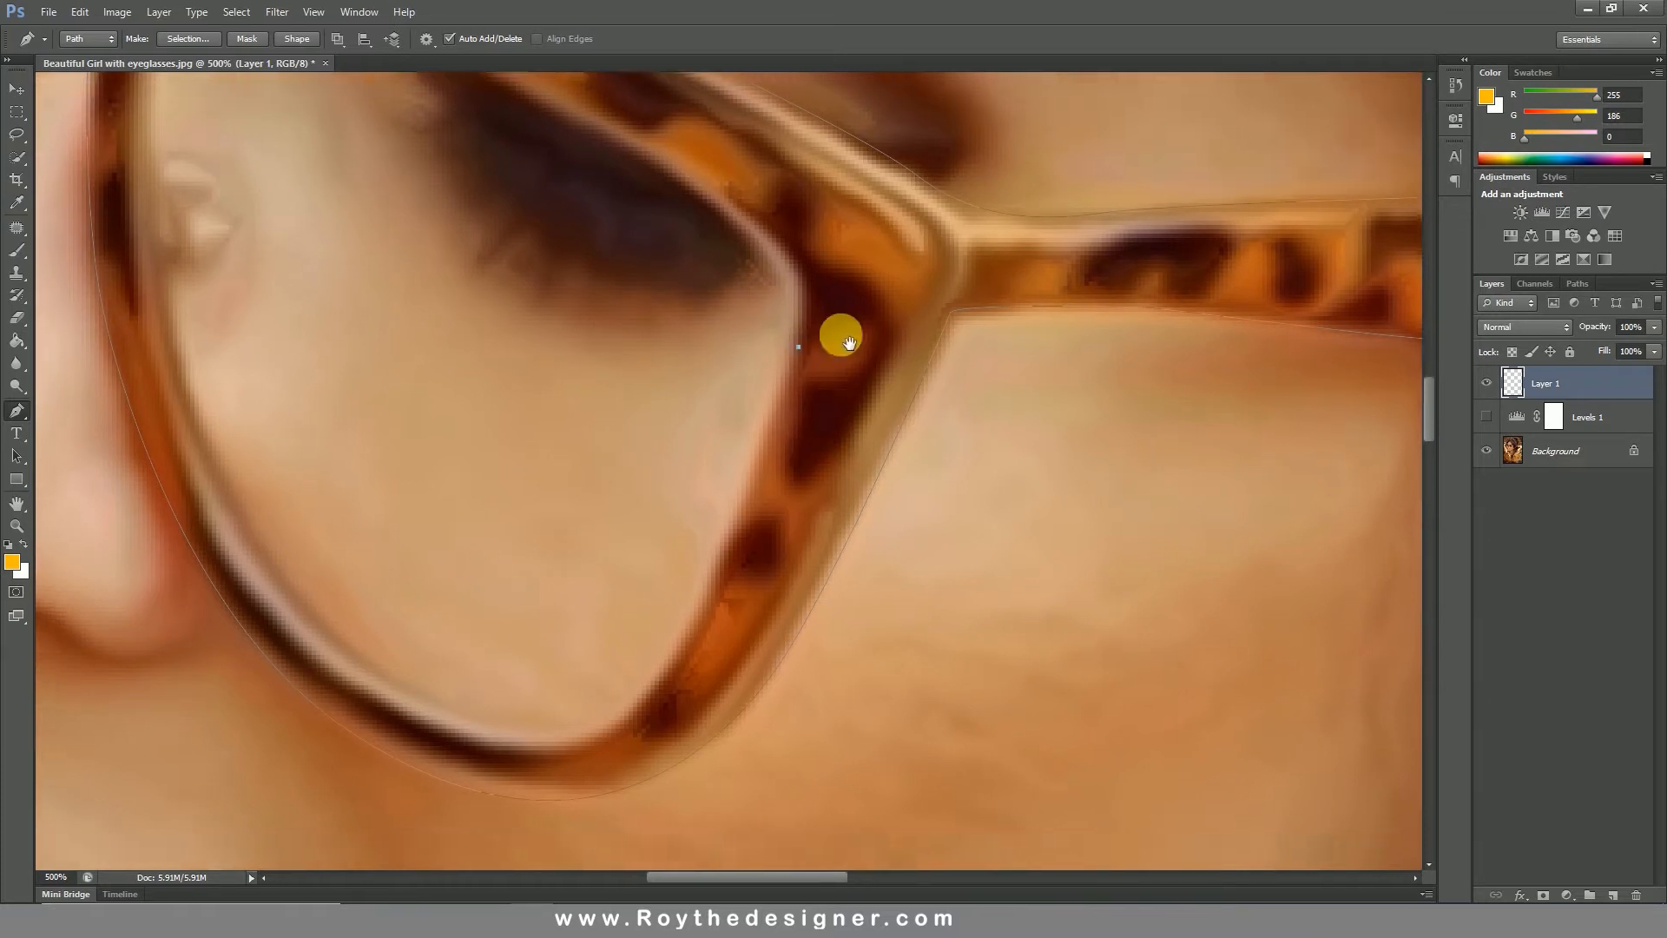
drag(730, 470, 536, 365)
scroll(755, 491, left, 5)
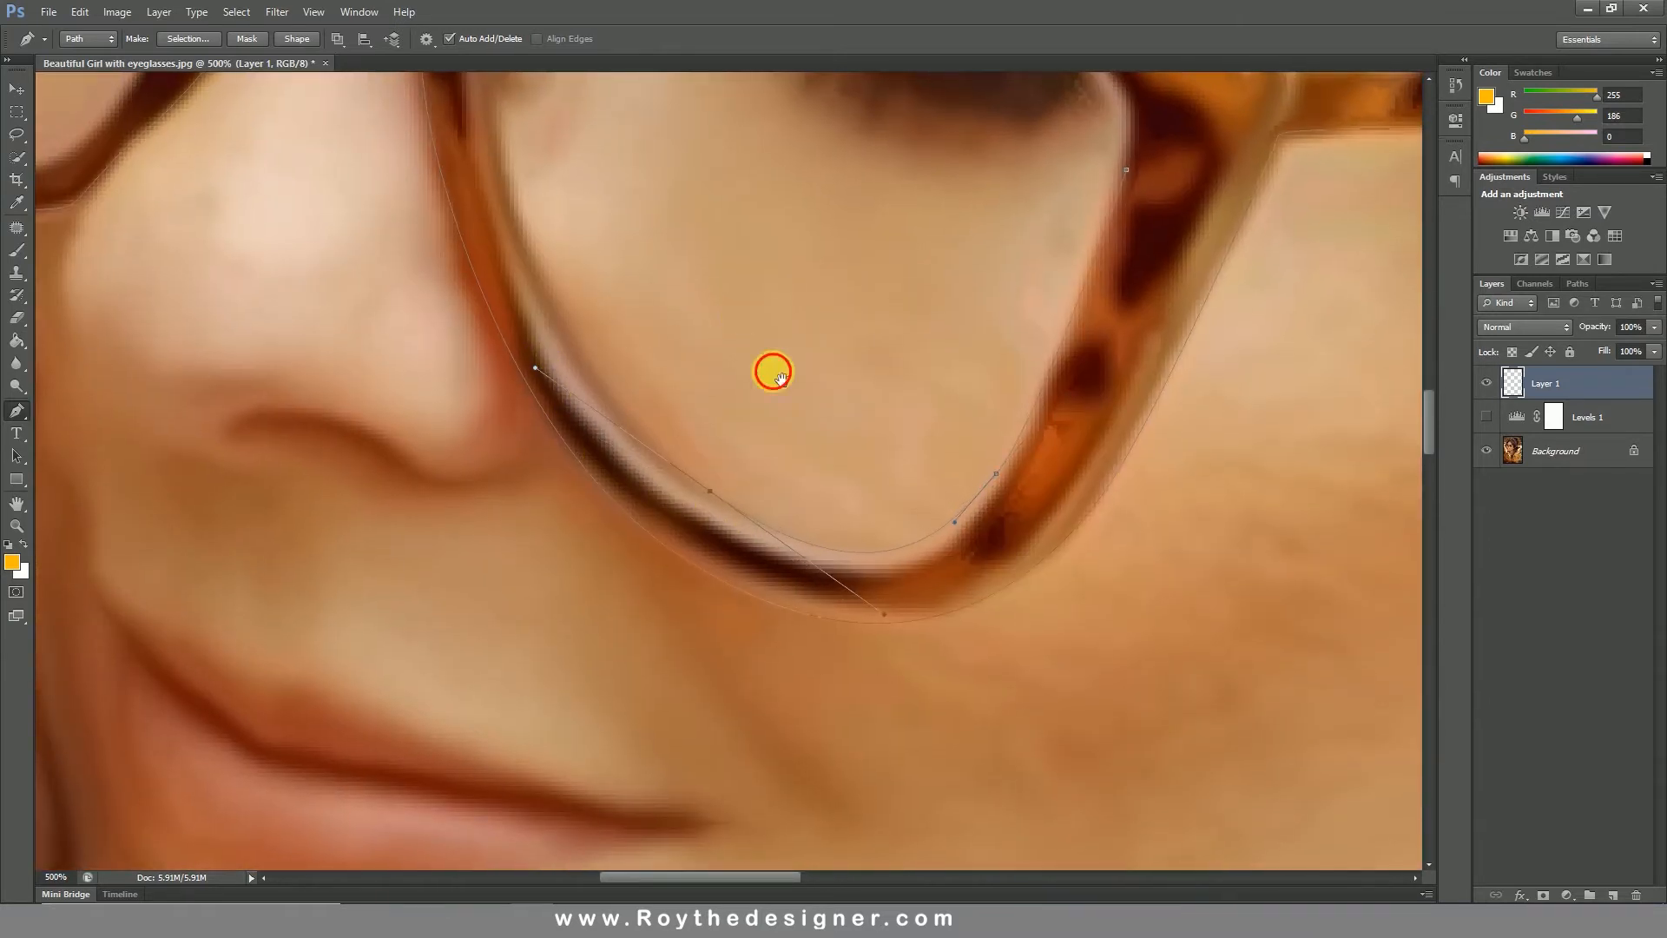
scroll(770, 371, up, 4)
scroll(770, 371, left, 3)
drag(636, 209, 633, 140)
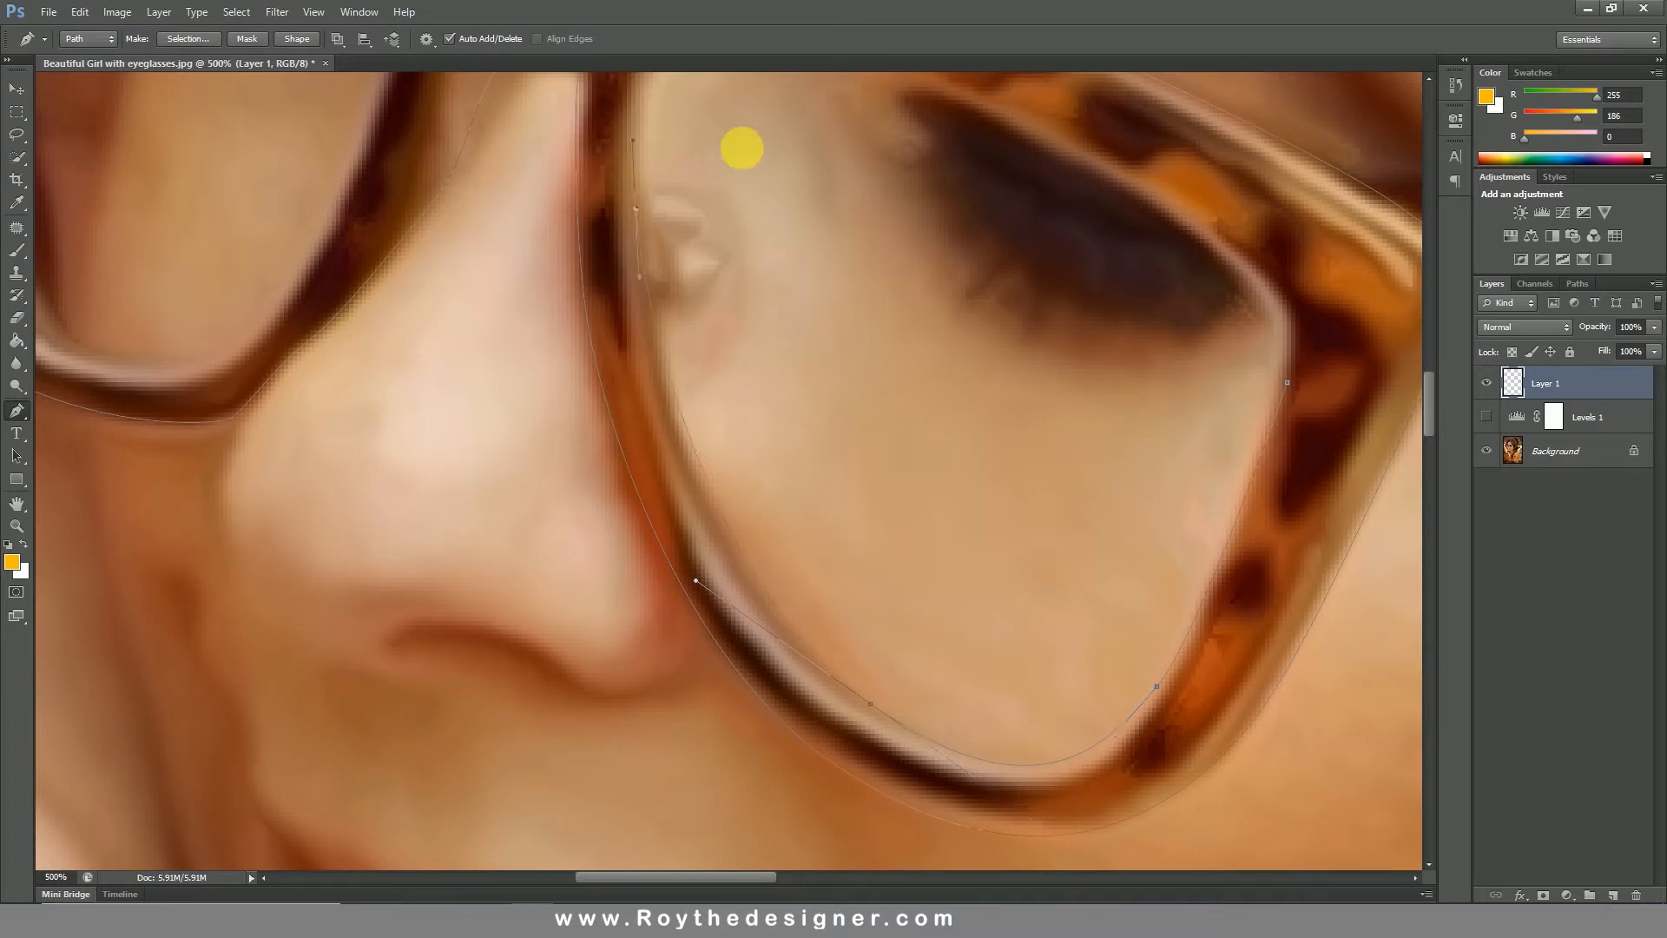
Continue the path along the top inner edge of the right lens and close it at its starting point.
drag(741, 148, 722, 514)
drag(723, 407, 837, 413)
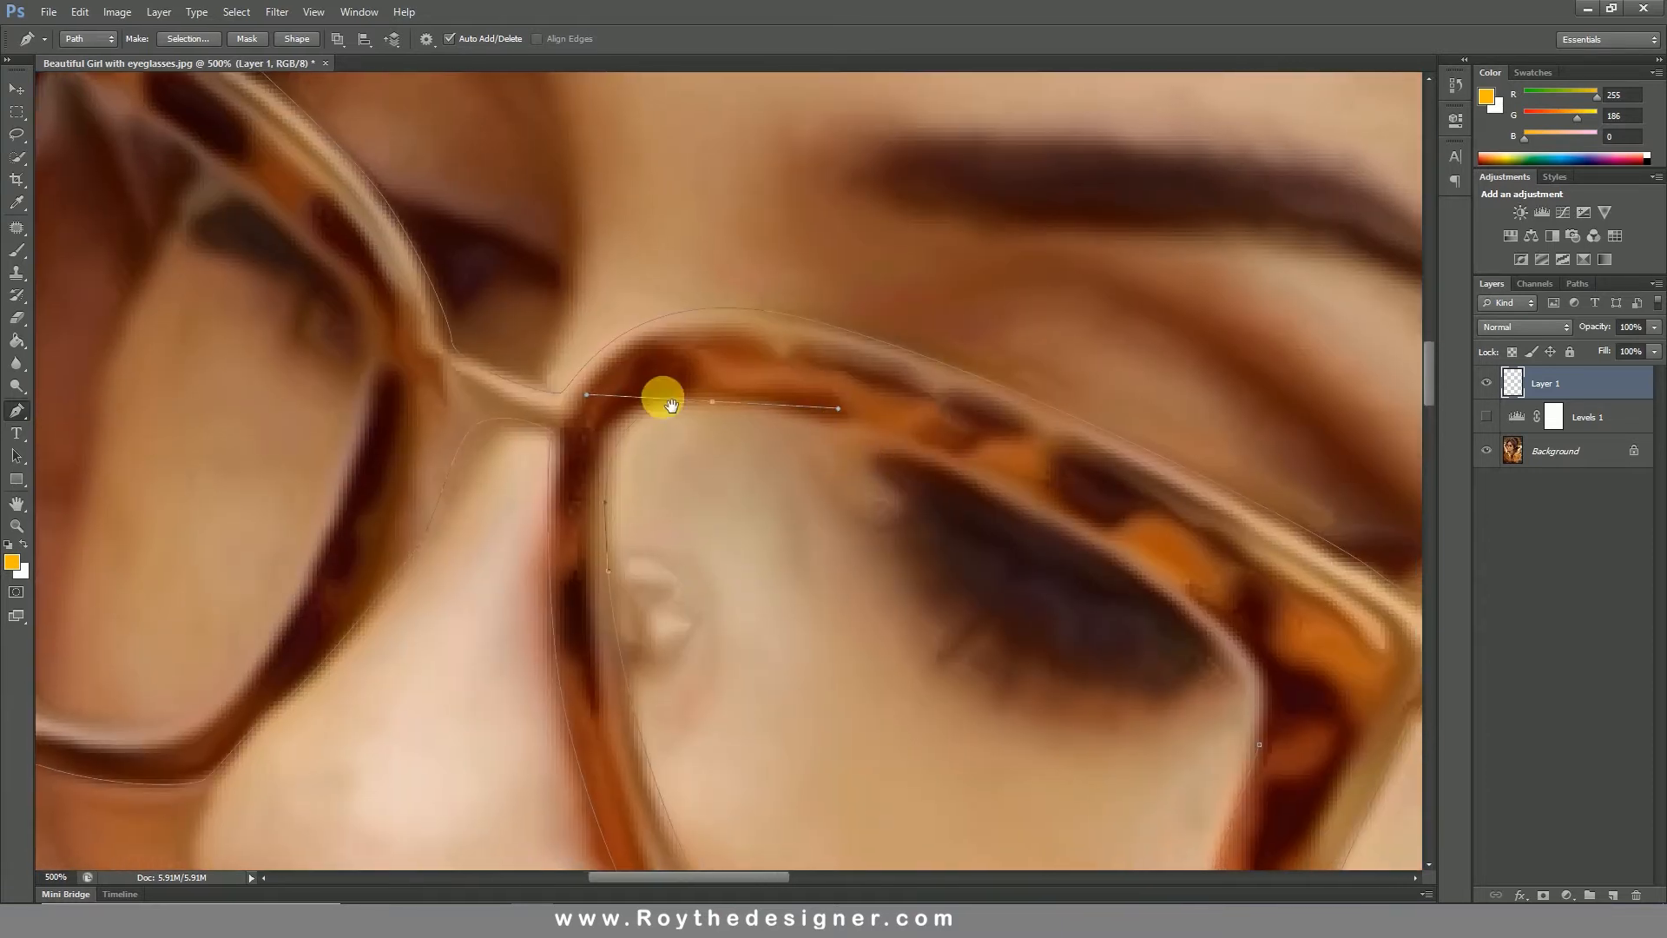
scroll(1046, 591, right, 4)
scroll(1045, 591, down, 1)
drag(1024, 571, 1067, 596)
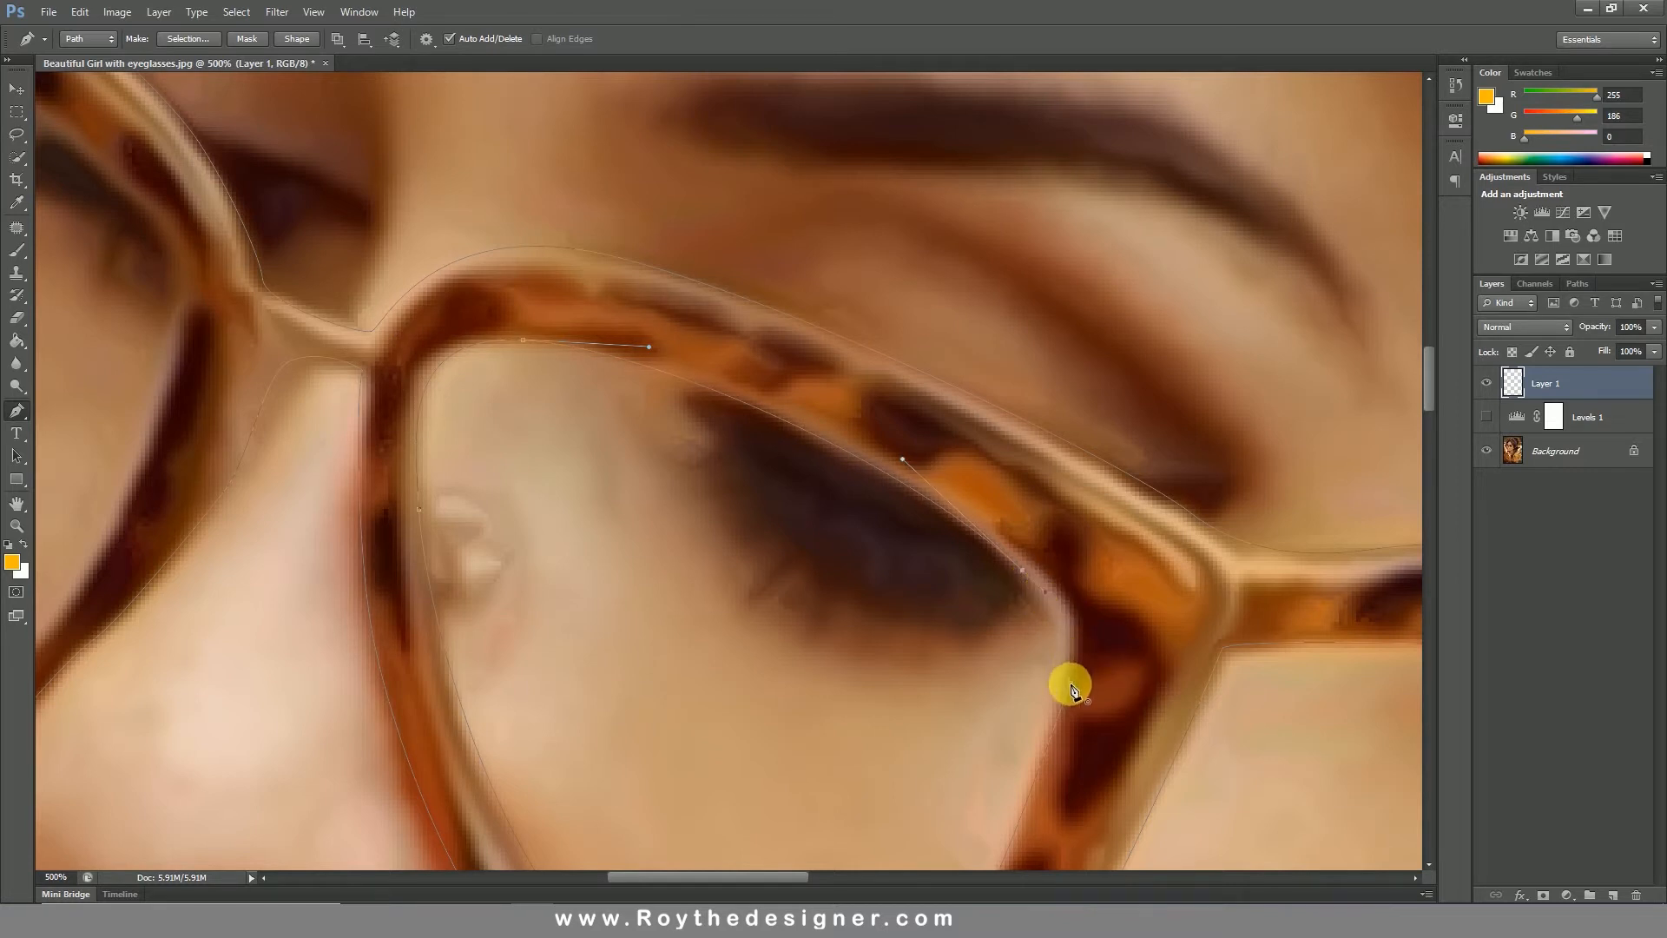
drag(1071, 684, 1066, 770)
Start a path inside the left lens at the nose bridge and trace it down and around the bottom edge.
drag(715, 536, 1036, 541)
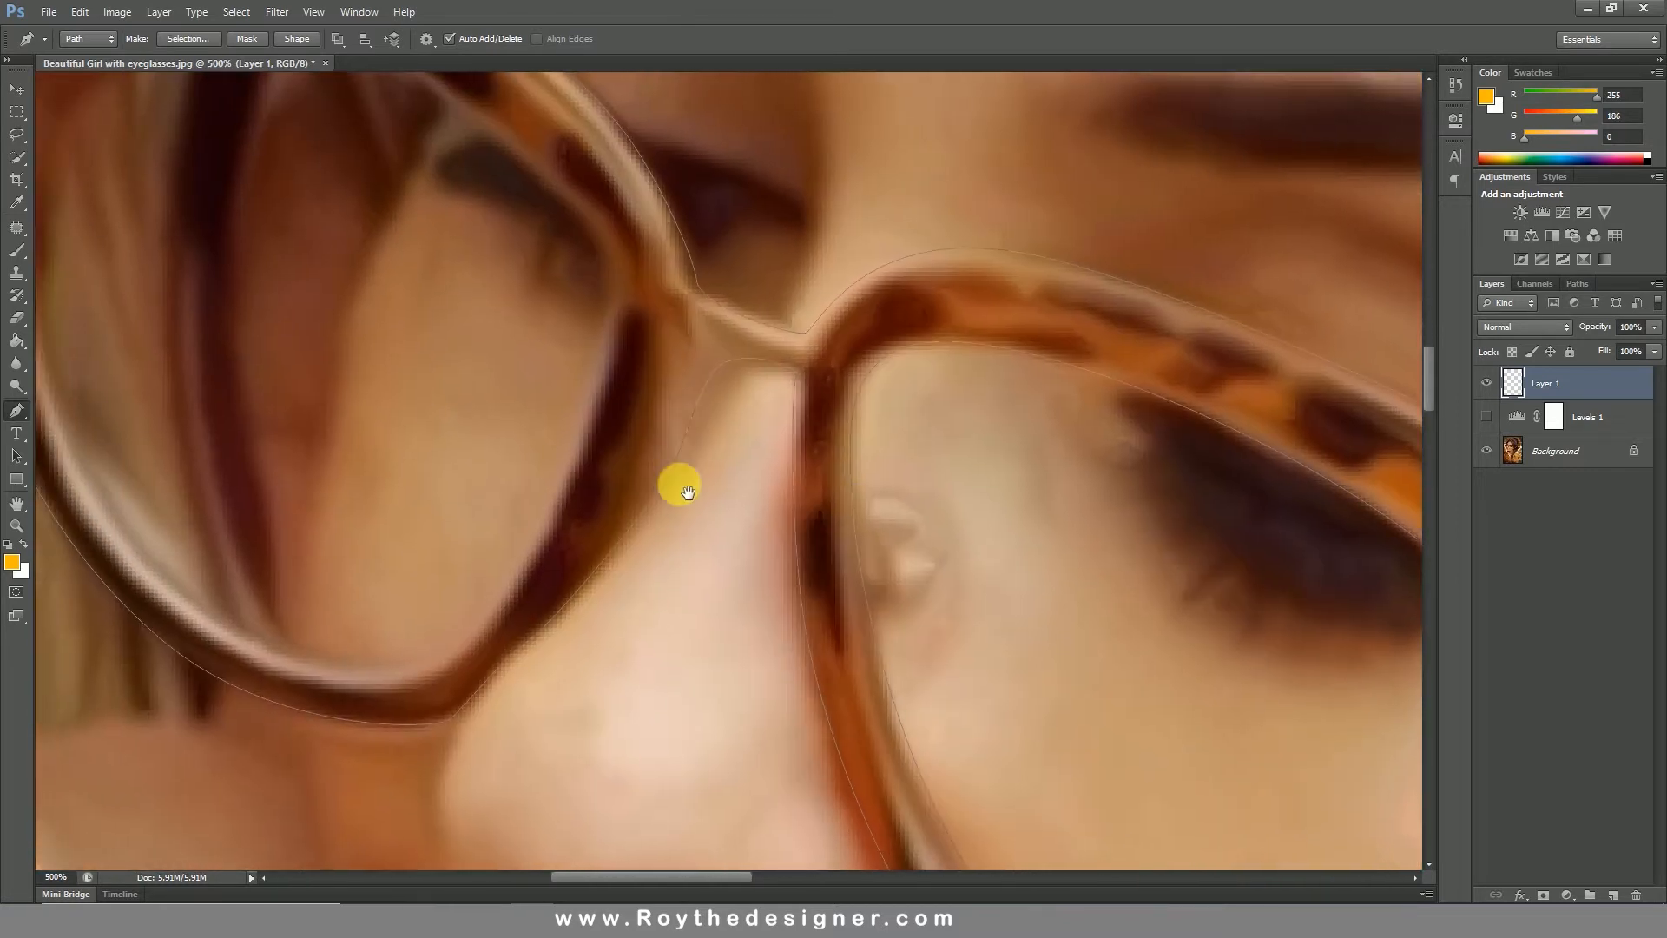
drag(681, 477, 1013, 499)
drag(948, 329, 947, 349)
drag(954, 441, 967, 376)
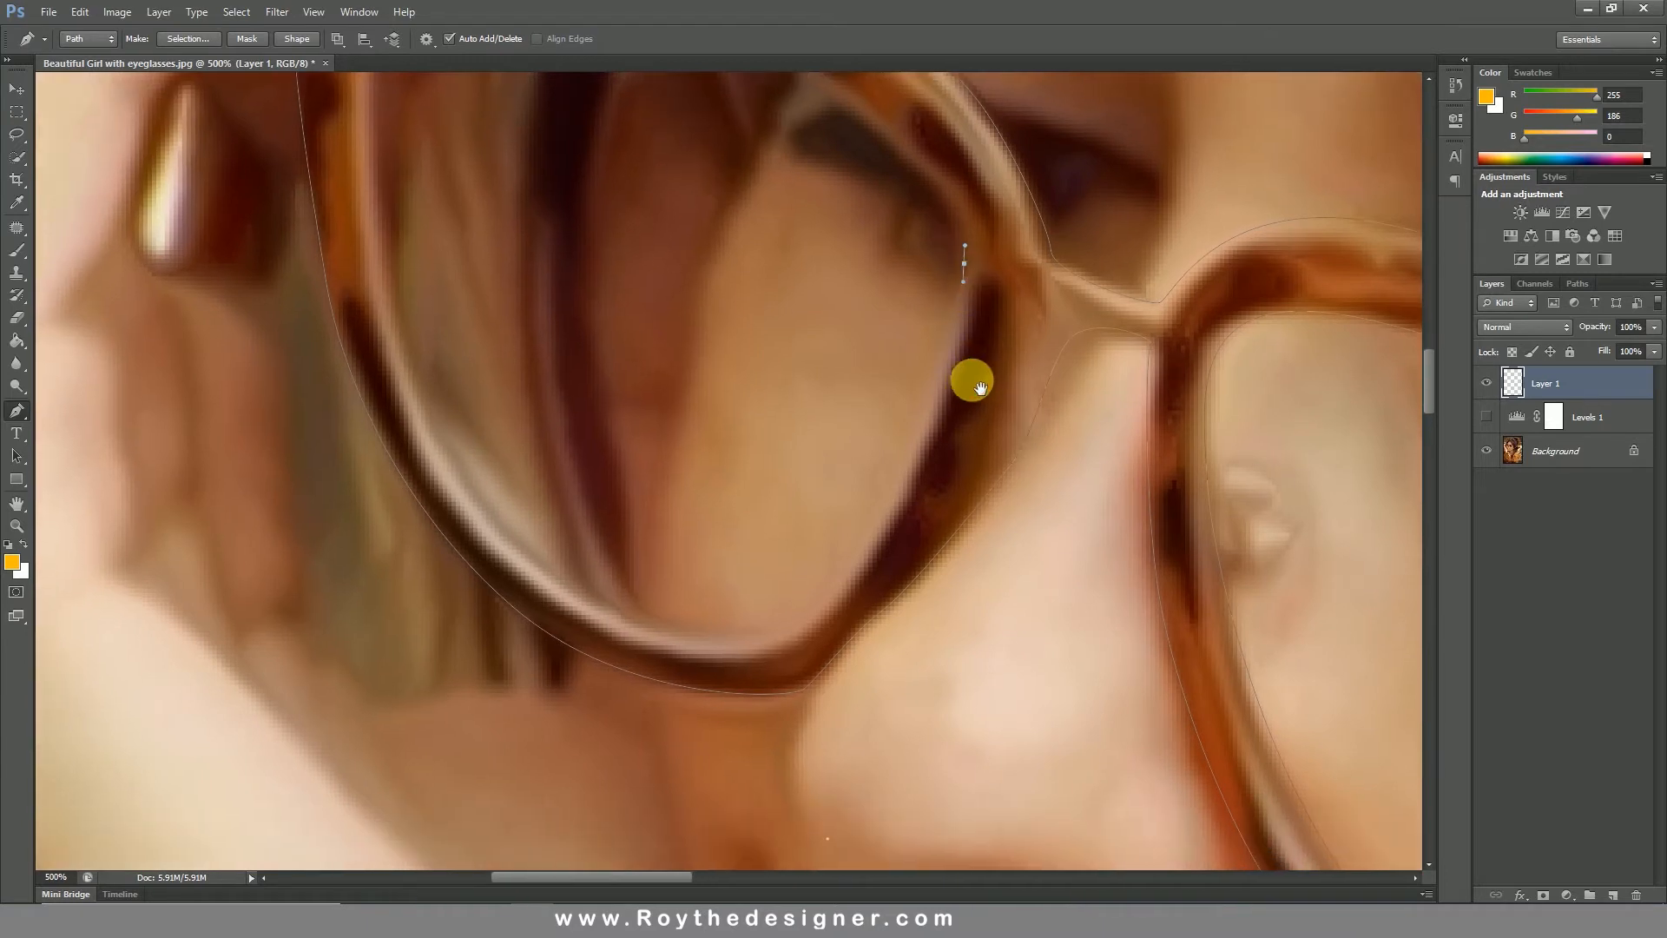
drag(851, 567, 1105, 498)
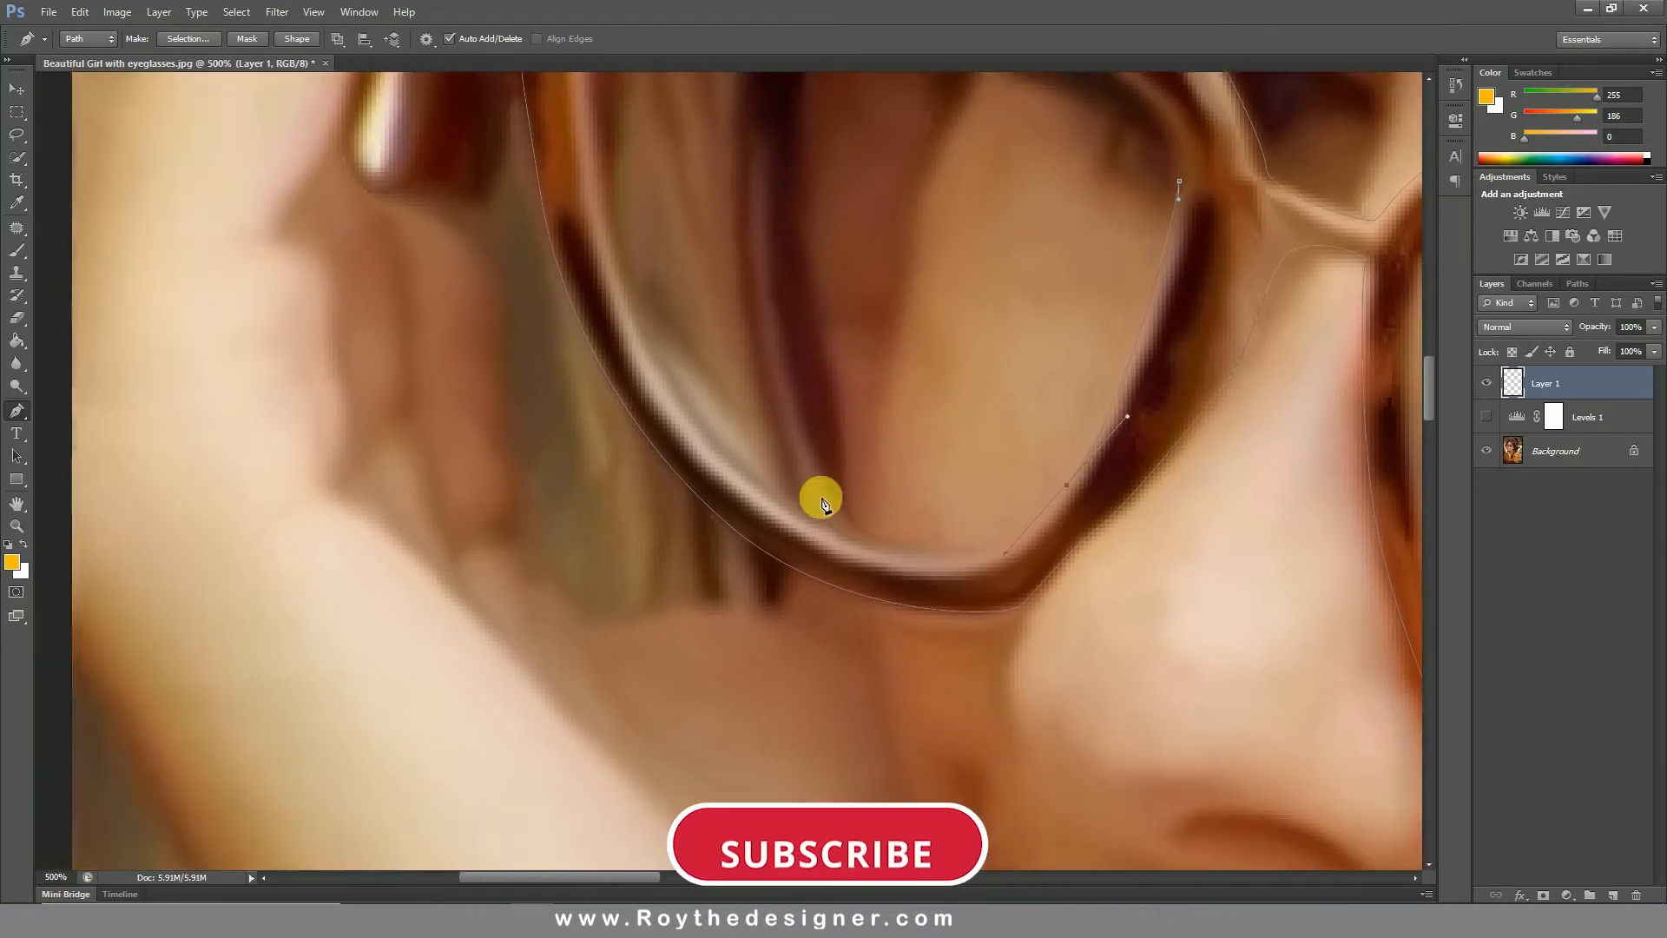
drag(767, 479, 640, 390)
Trace the outer side and top inner edge of the left lens, closing the path near the nose bridge.
drag(712, 316, 894, 563)
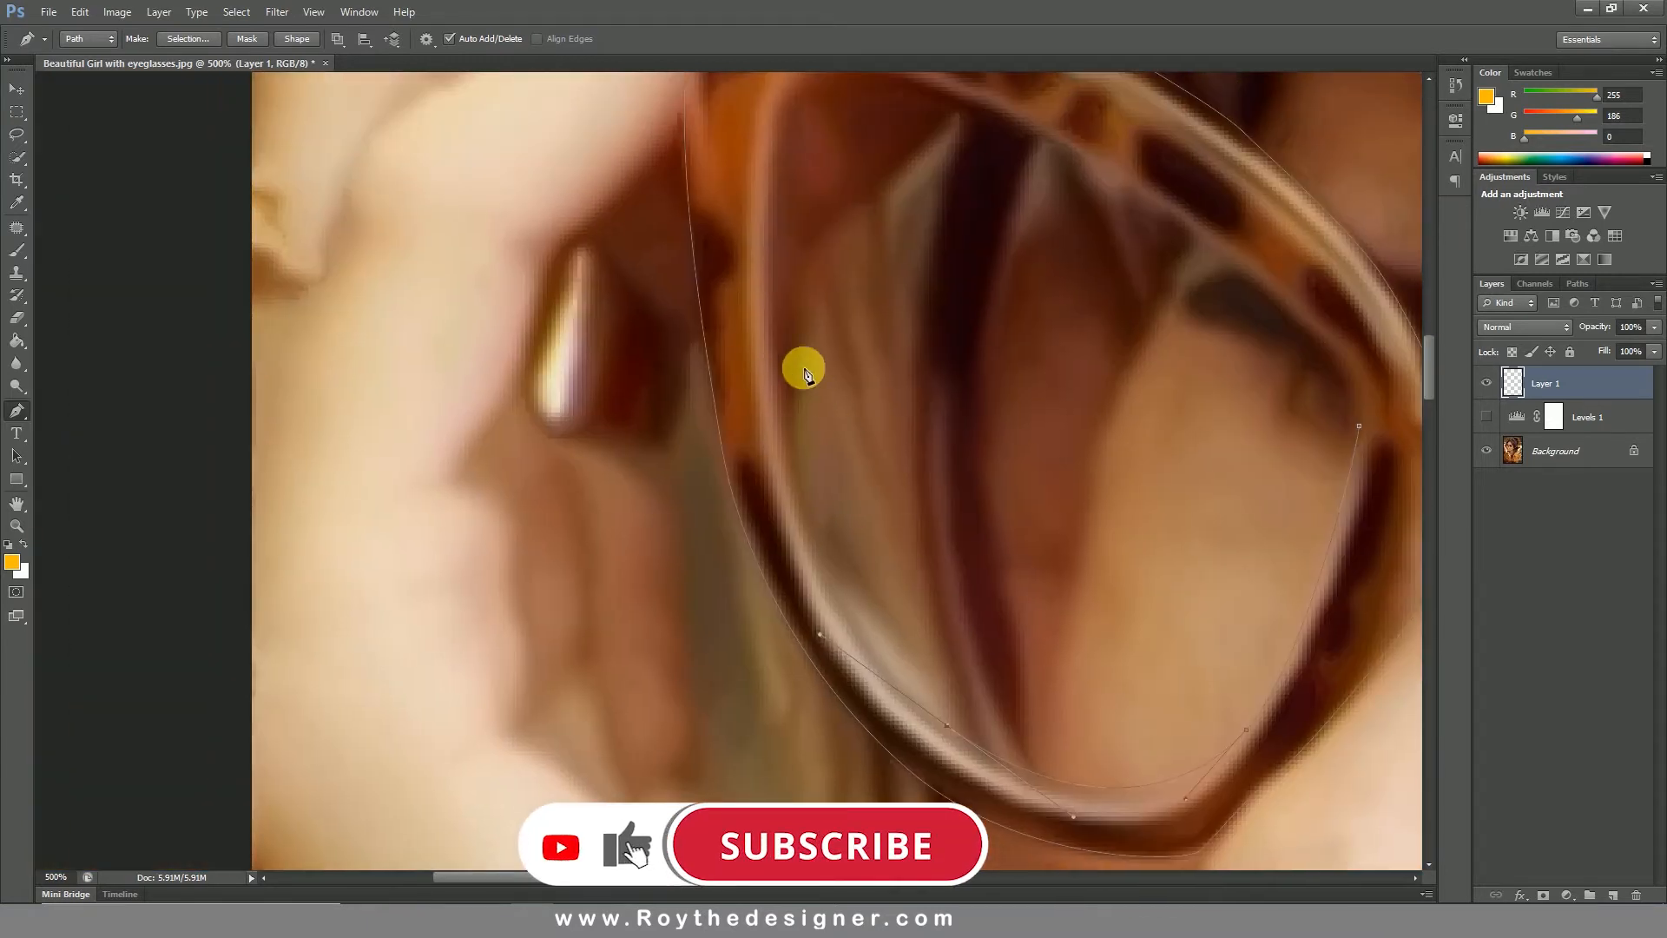
drag(775, 322, 822, 444)
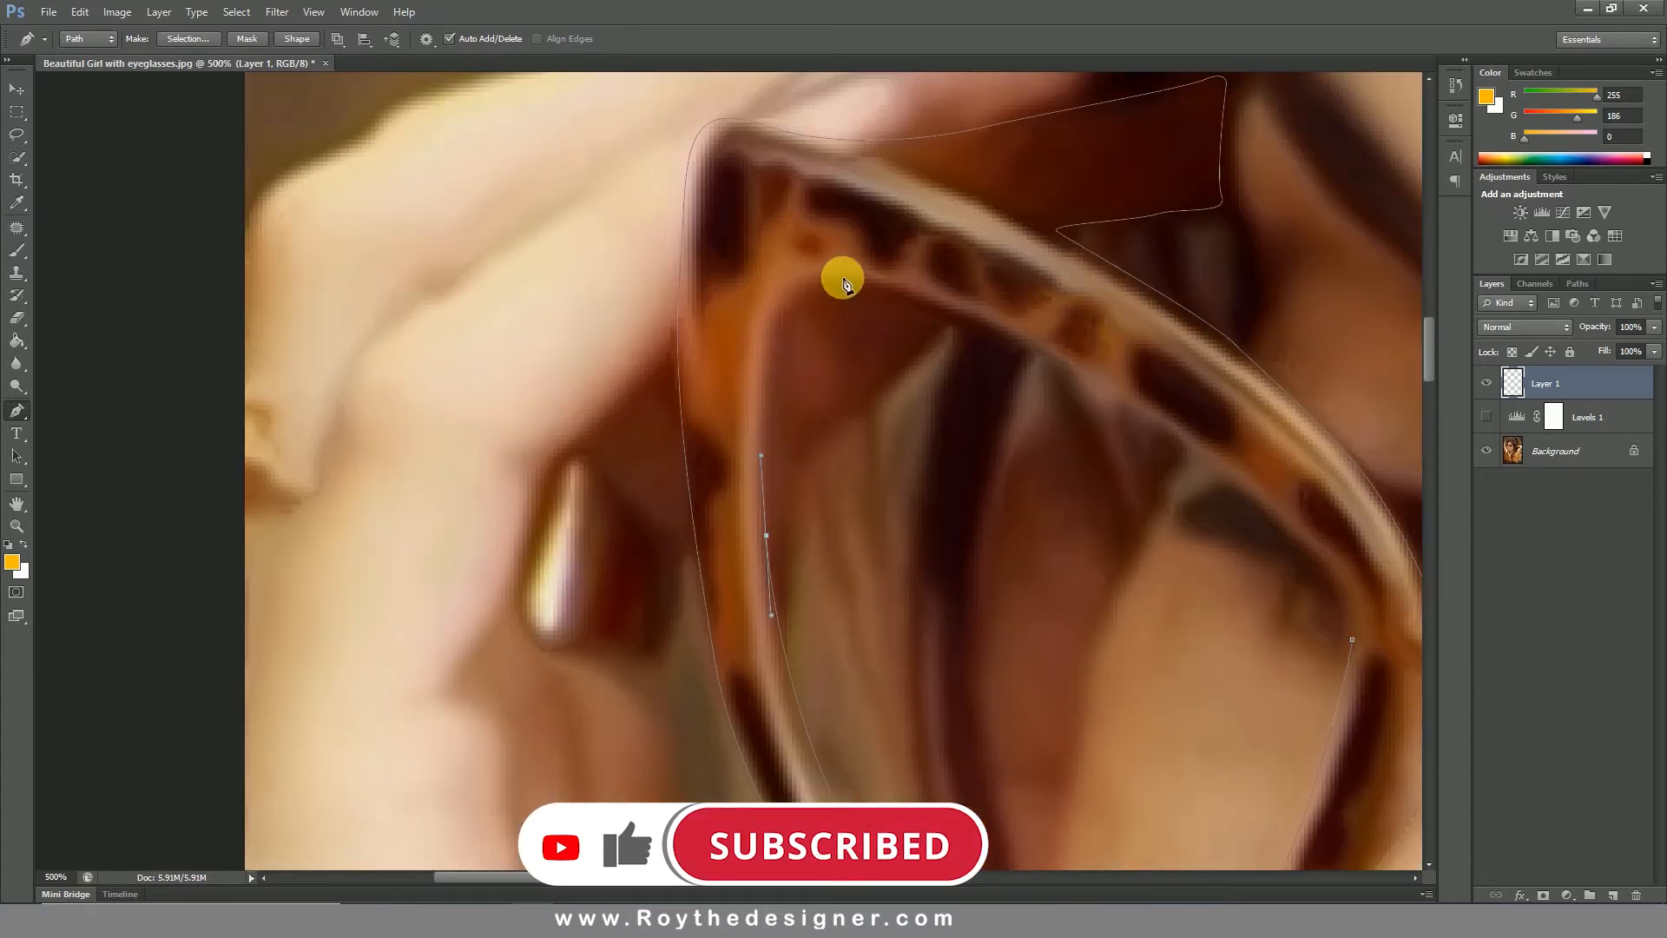
drag(842, 275, 946, 293)
drag(1077, 357, 905, 309)
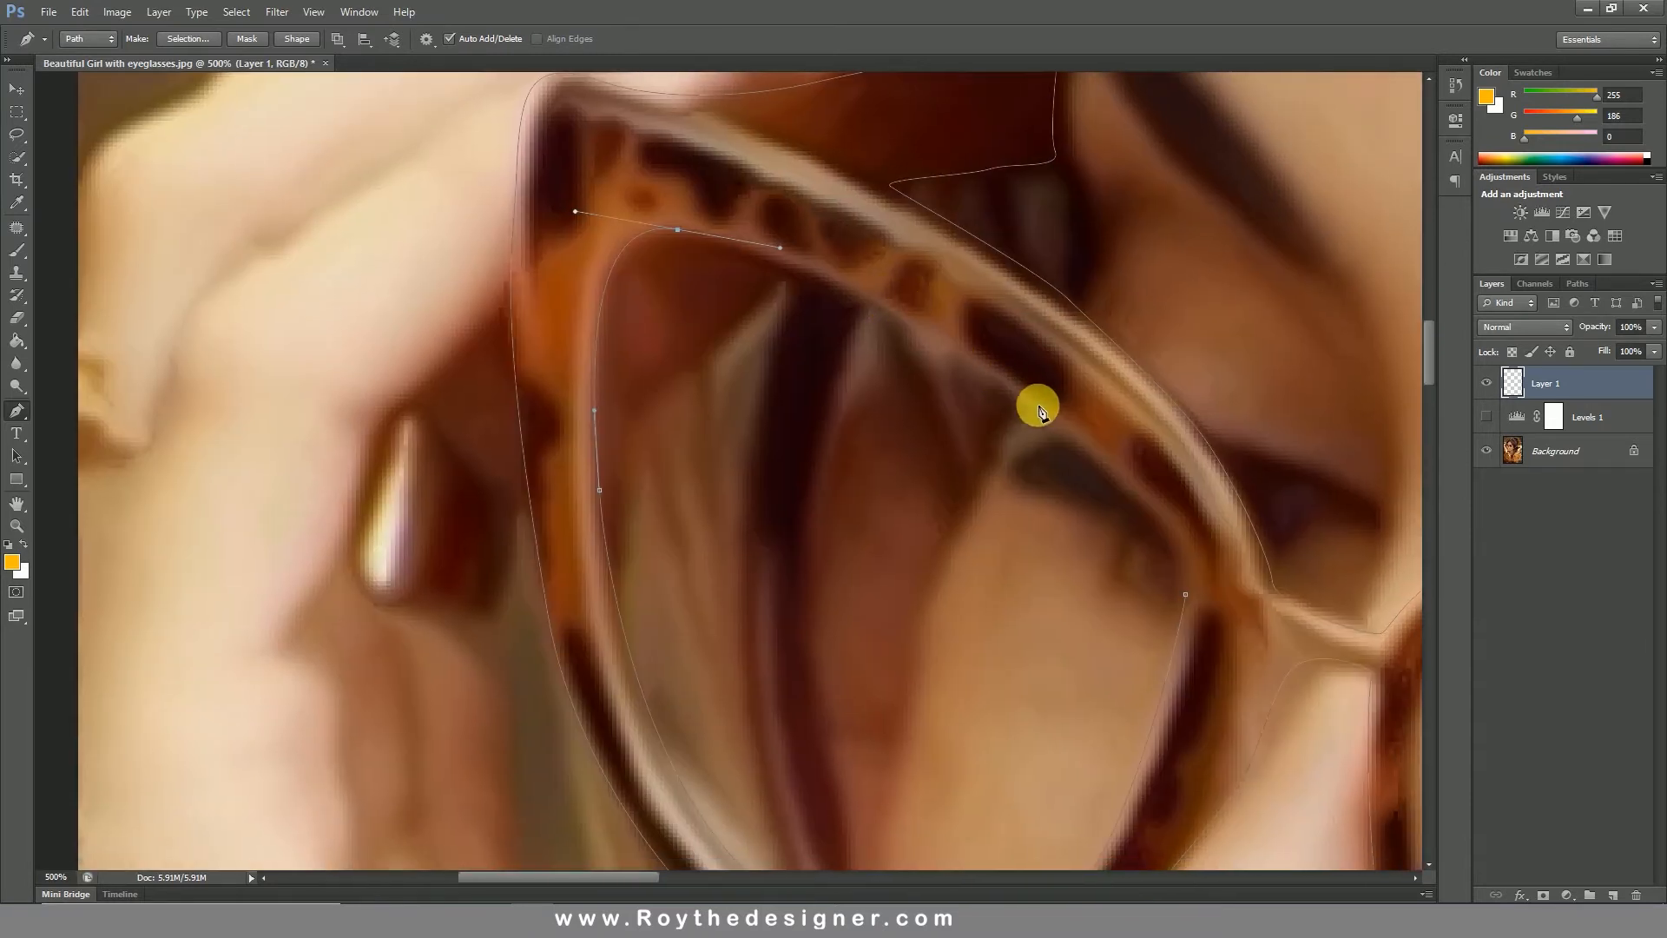
drag(1181, 596, 1181, 633)
Outline the uppermost snap button on the left jacket cuff with a closed, curved path.
drag(1167, 711, 898, 270)
alt+click(1062, 504)
alt+click(1061, 505)
alt+click(975, 532)
drag(879, 551, 731, 519)
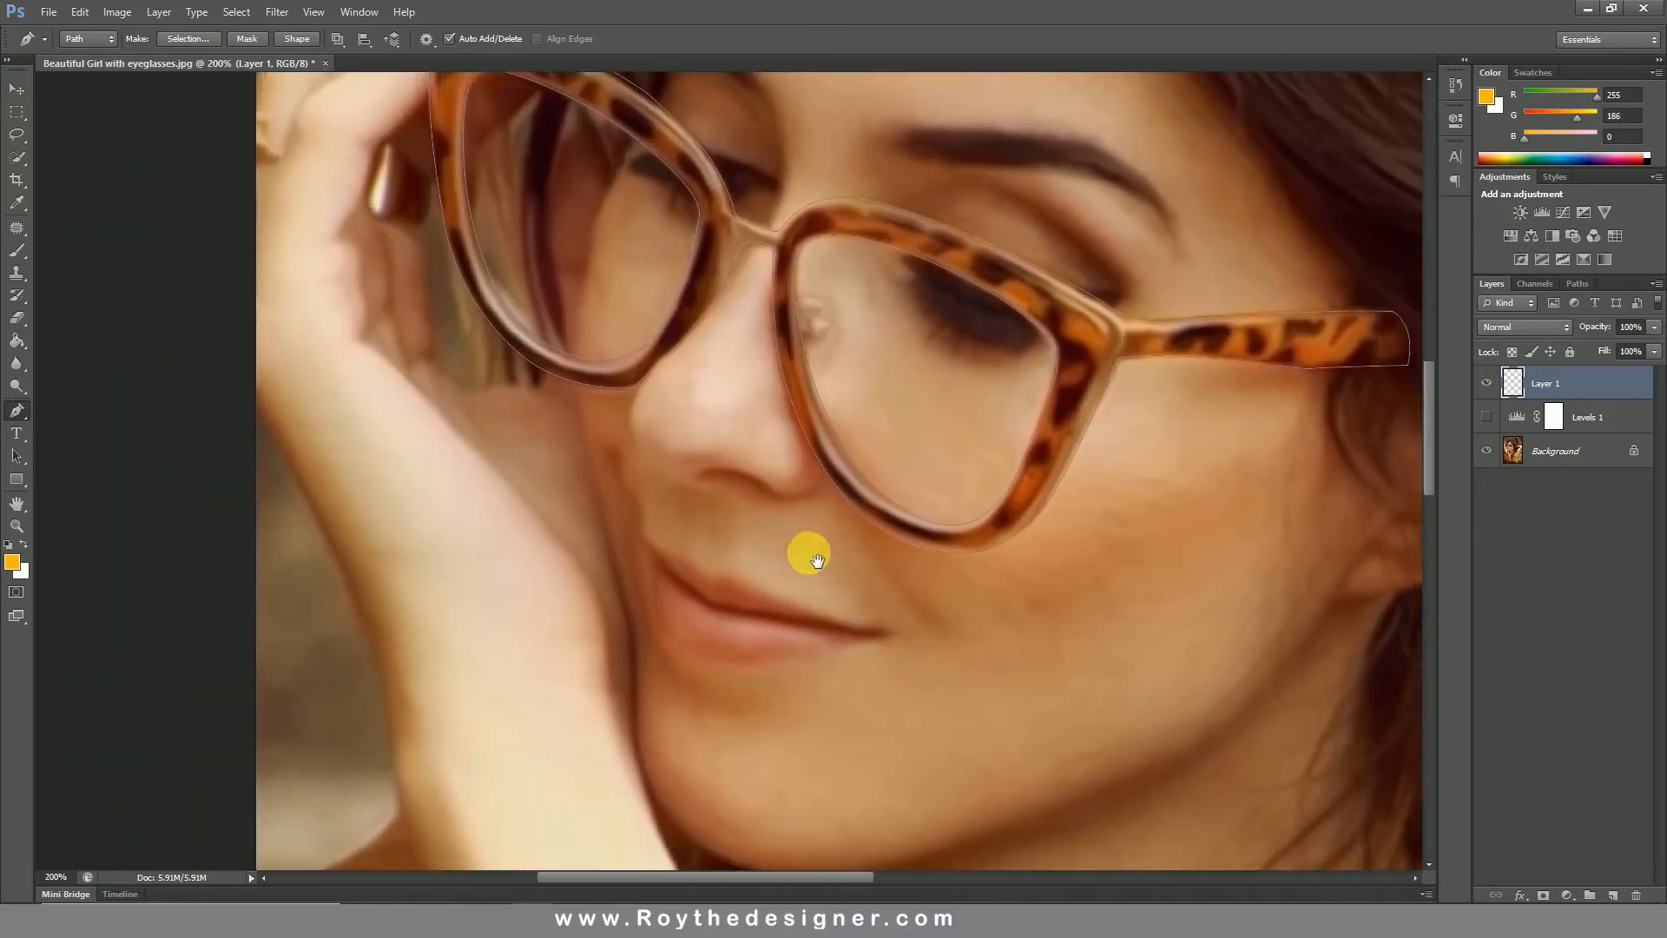
drag(815, 557, 758, 338)
drag(787, 641, 748, 172)
ctrl+click(765, 365)
ctrl+click(809, 416)
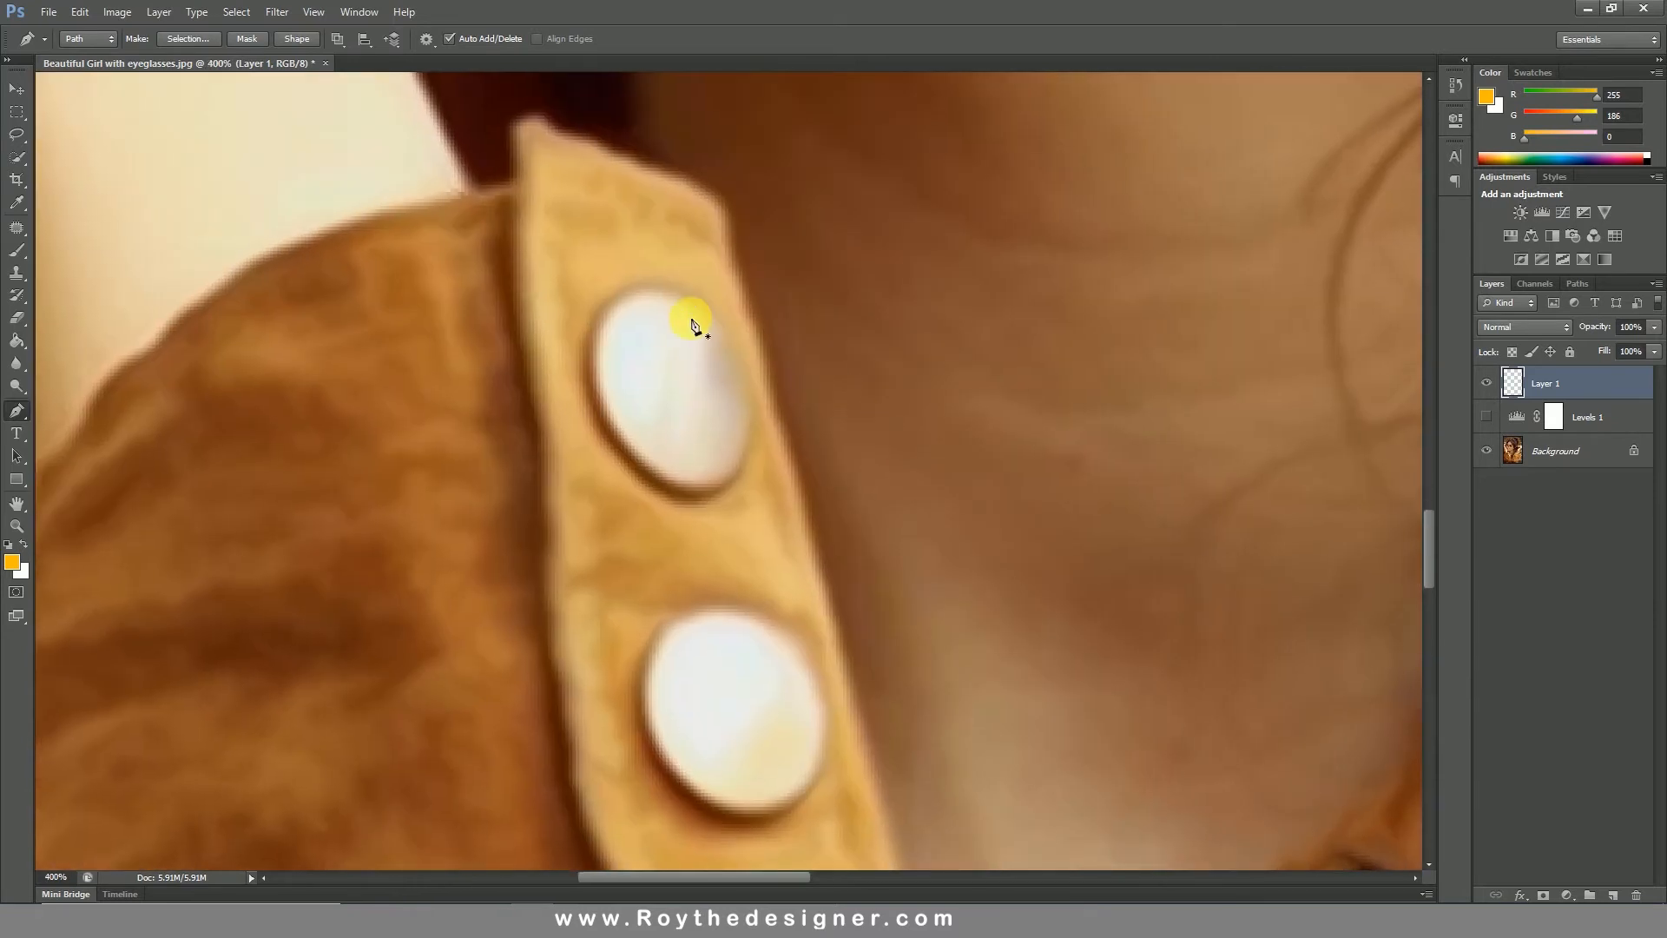
click(638, 287)
drag(637, 459, 555, 401)
click(639, 288)
Outline the middle snap button on the left cuff with a closed path.
scroll(707, 304, down, 3)
click(693, 347)
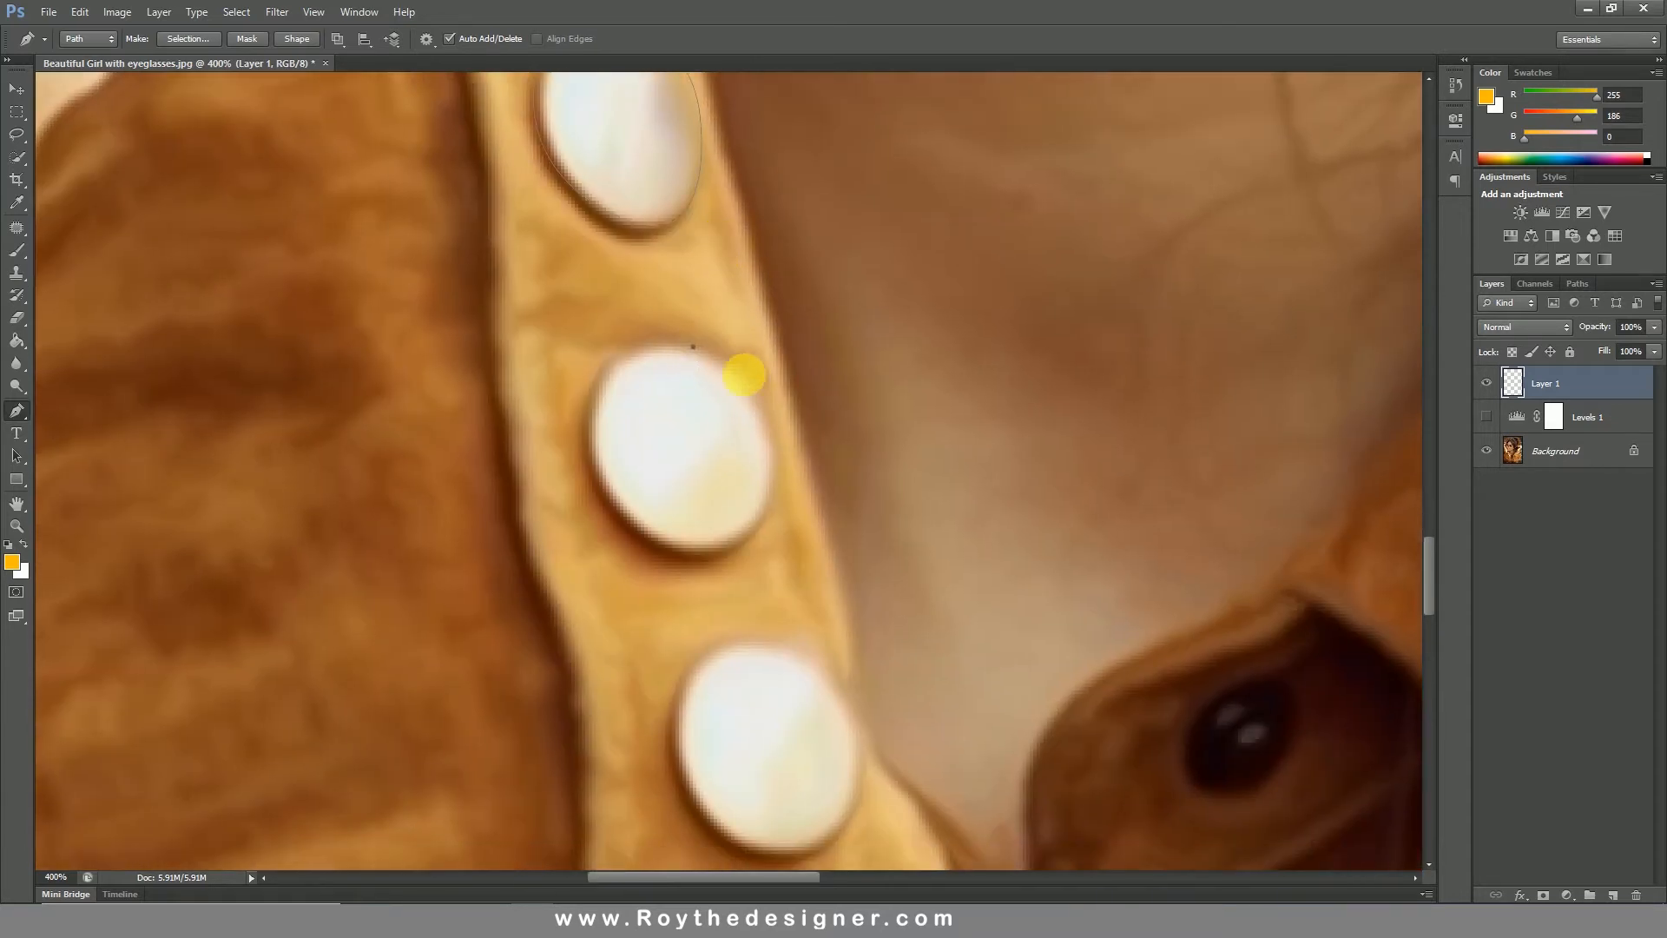
drag(766, 500, 723, 604)
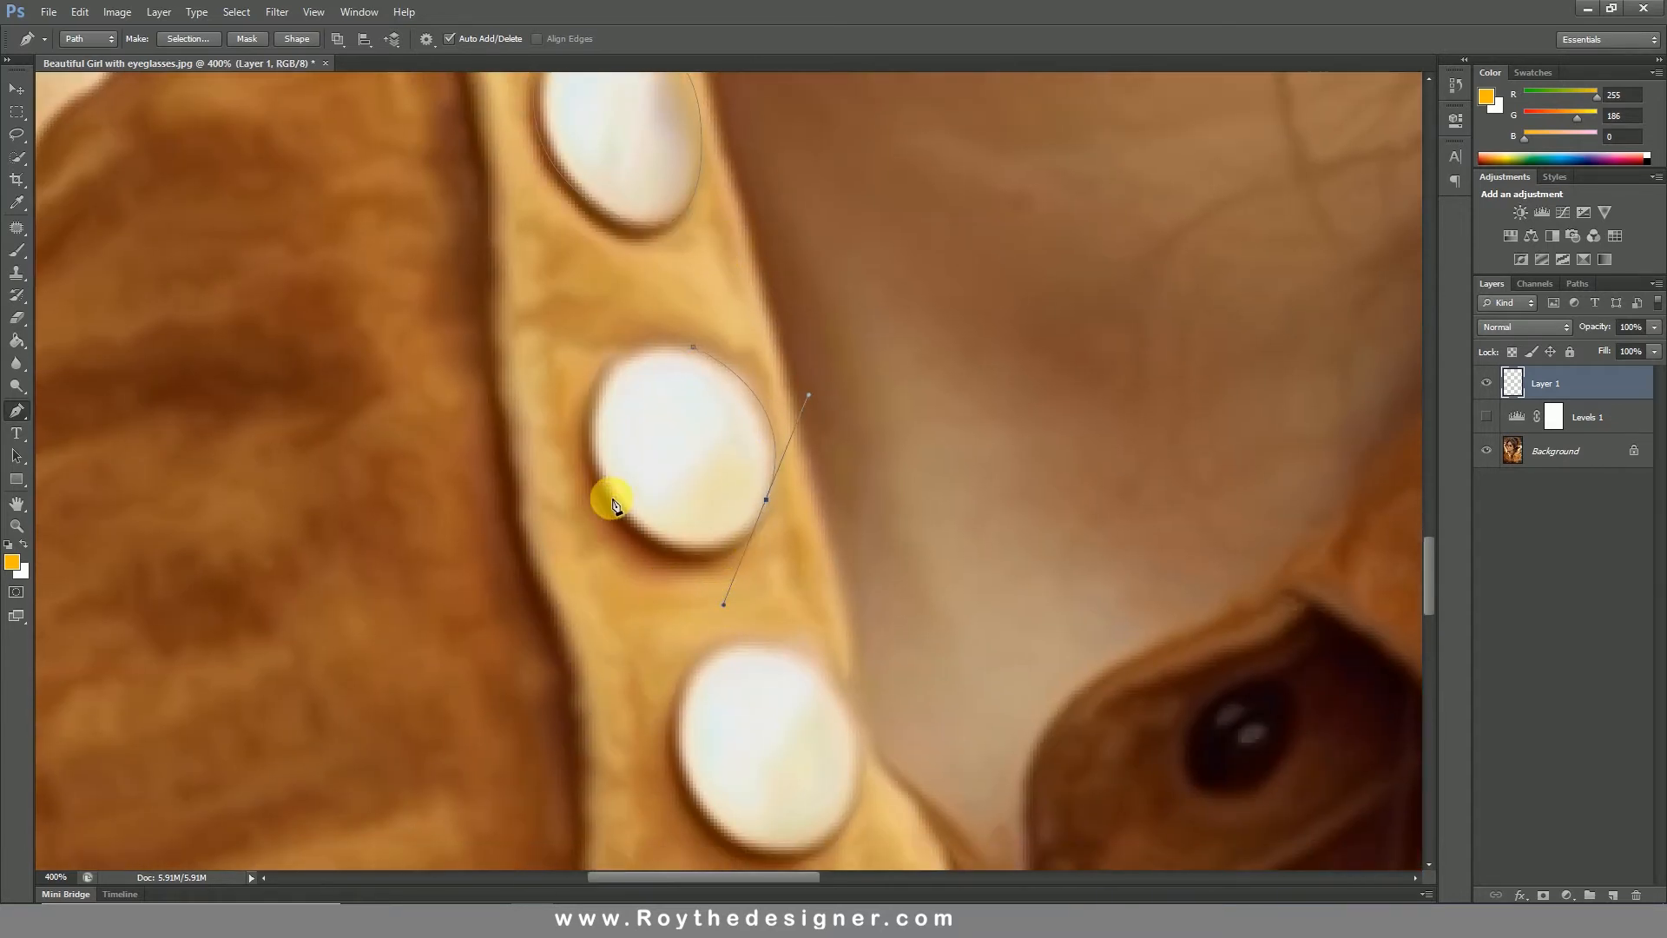
click(695, 347)
Outline the lowest snap button on the left cuff, refining the curve handles to fit its rim, and close the path.
drag(885, 631, 590, 345)
click(457, 350)
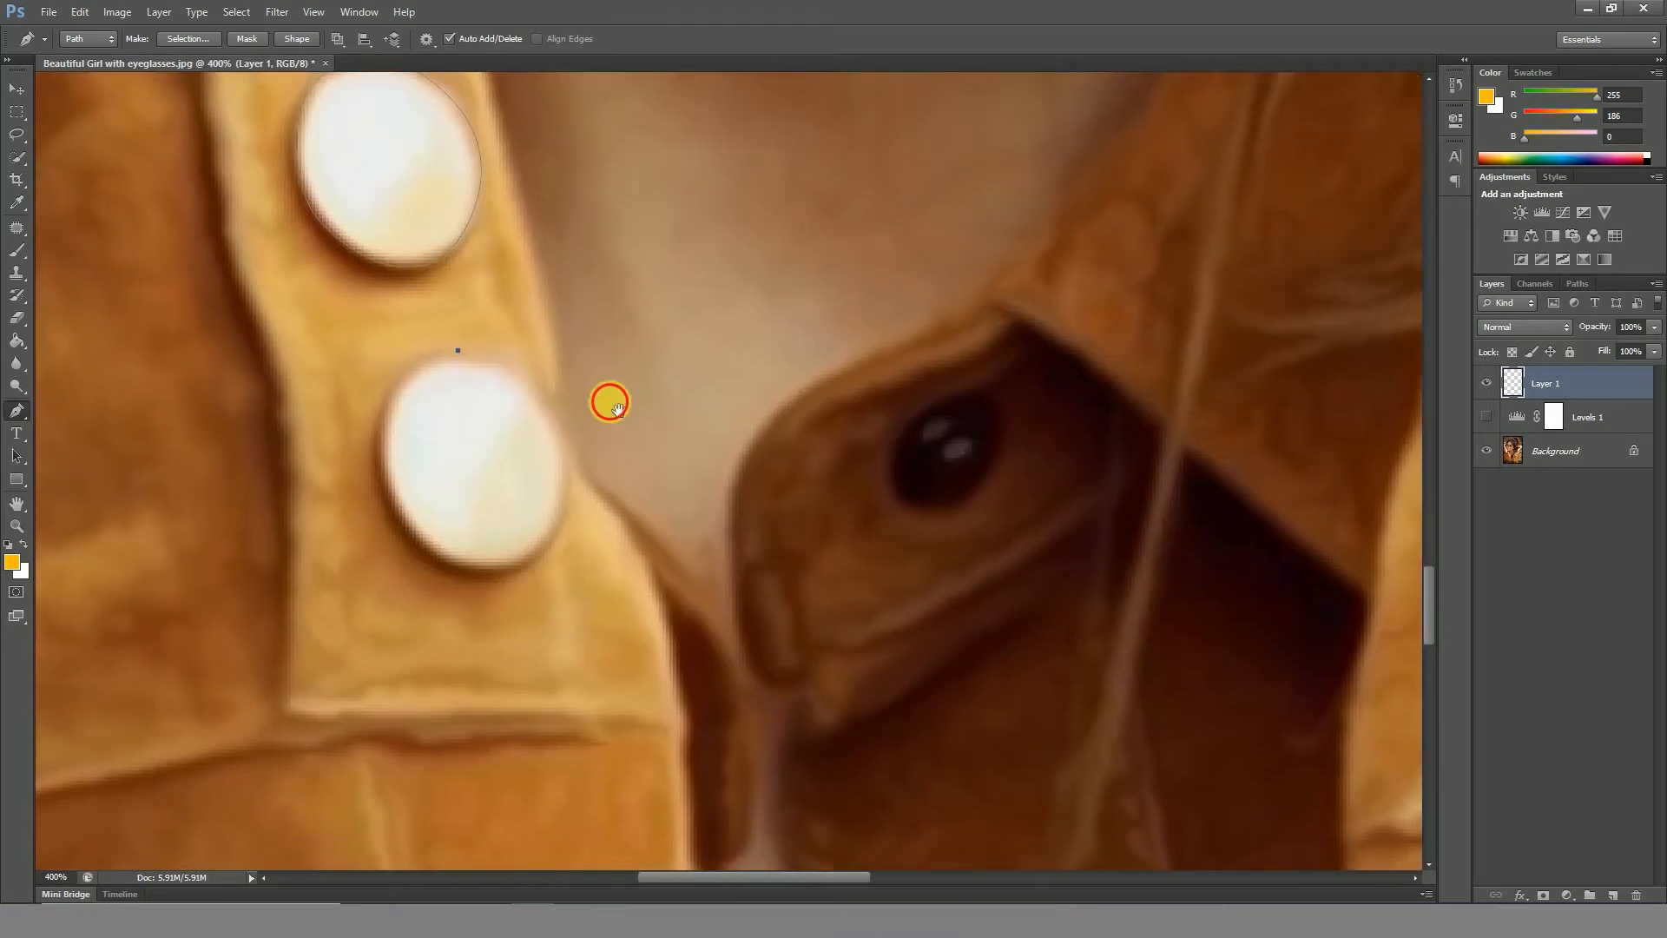
scroll(606, 398, down, 2)
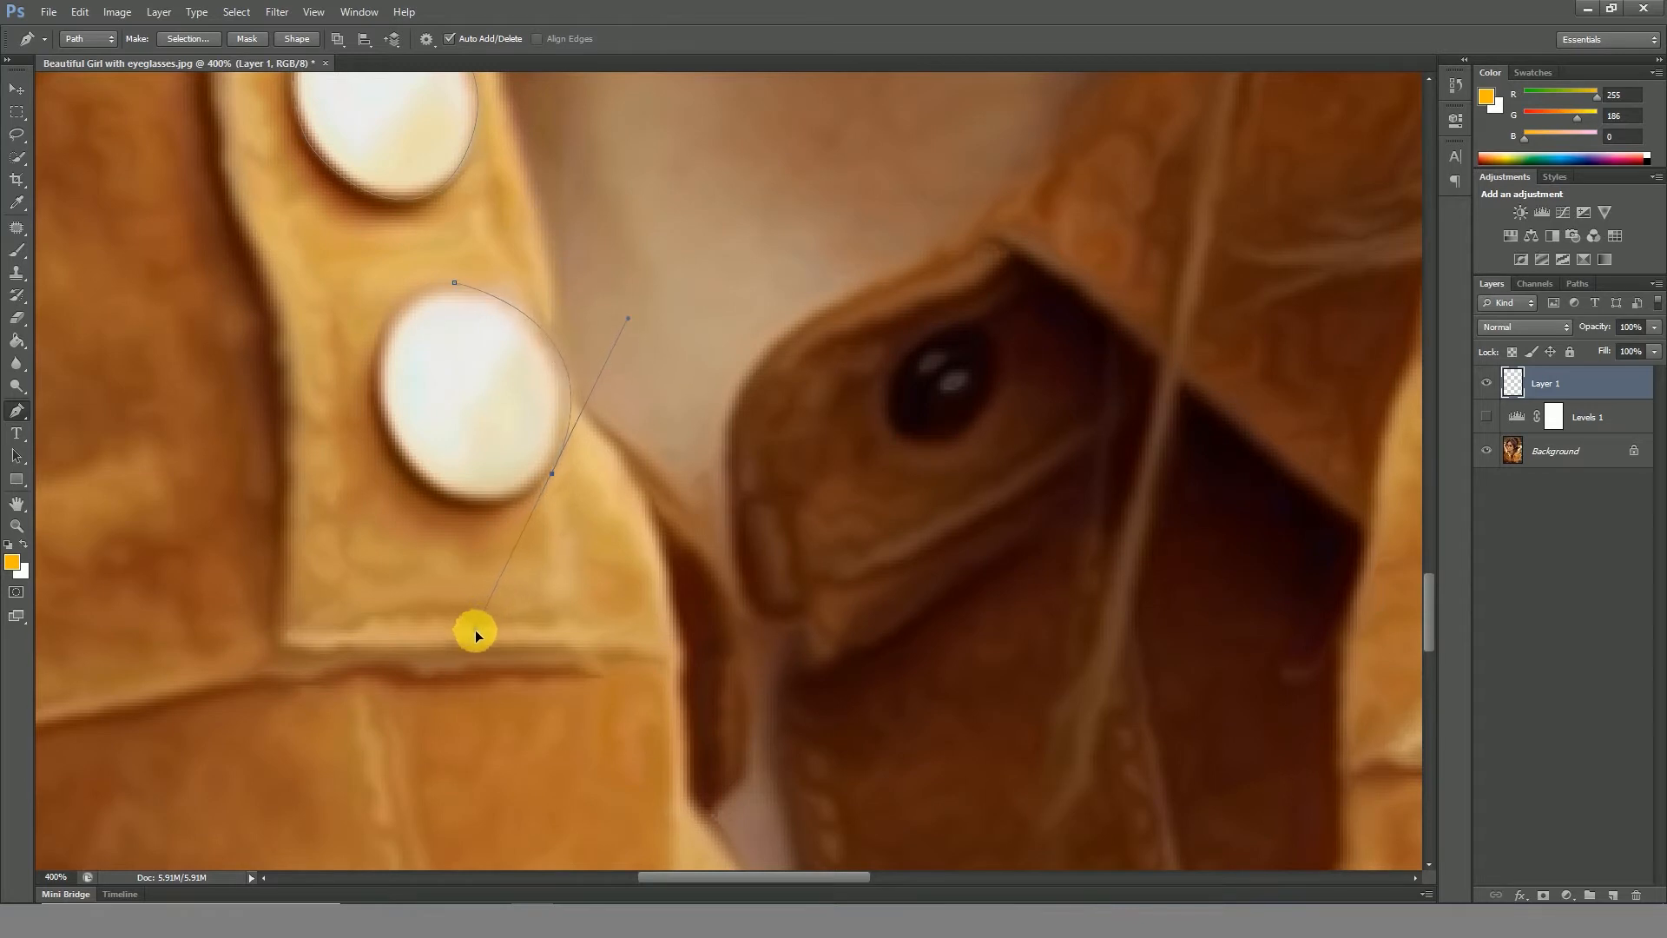
mouse_move(381, 435)
mouse_down()
mouse_move(376, 399)
mouse_move(376, 417)
mouse_up()
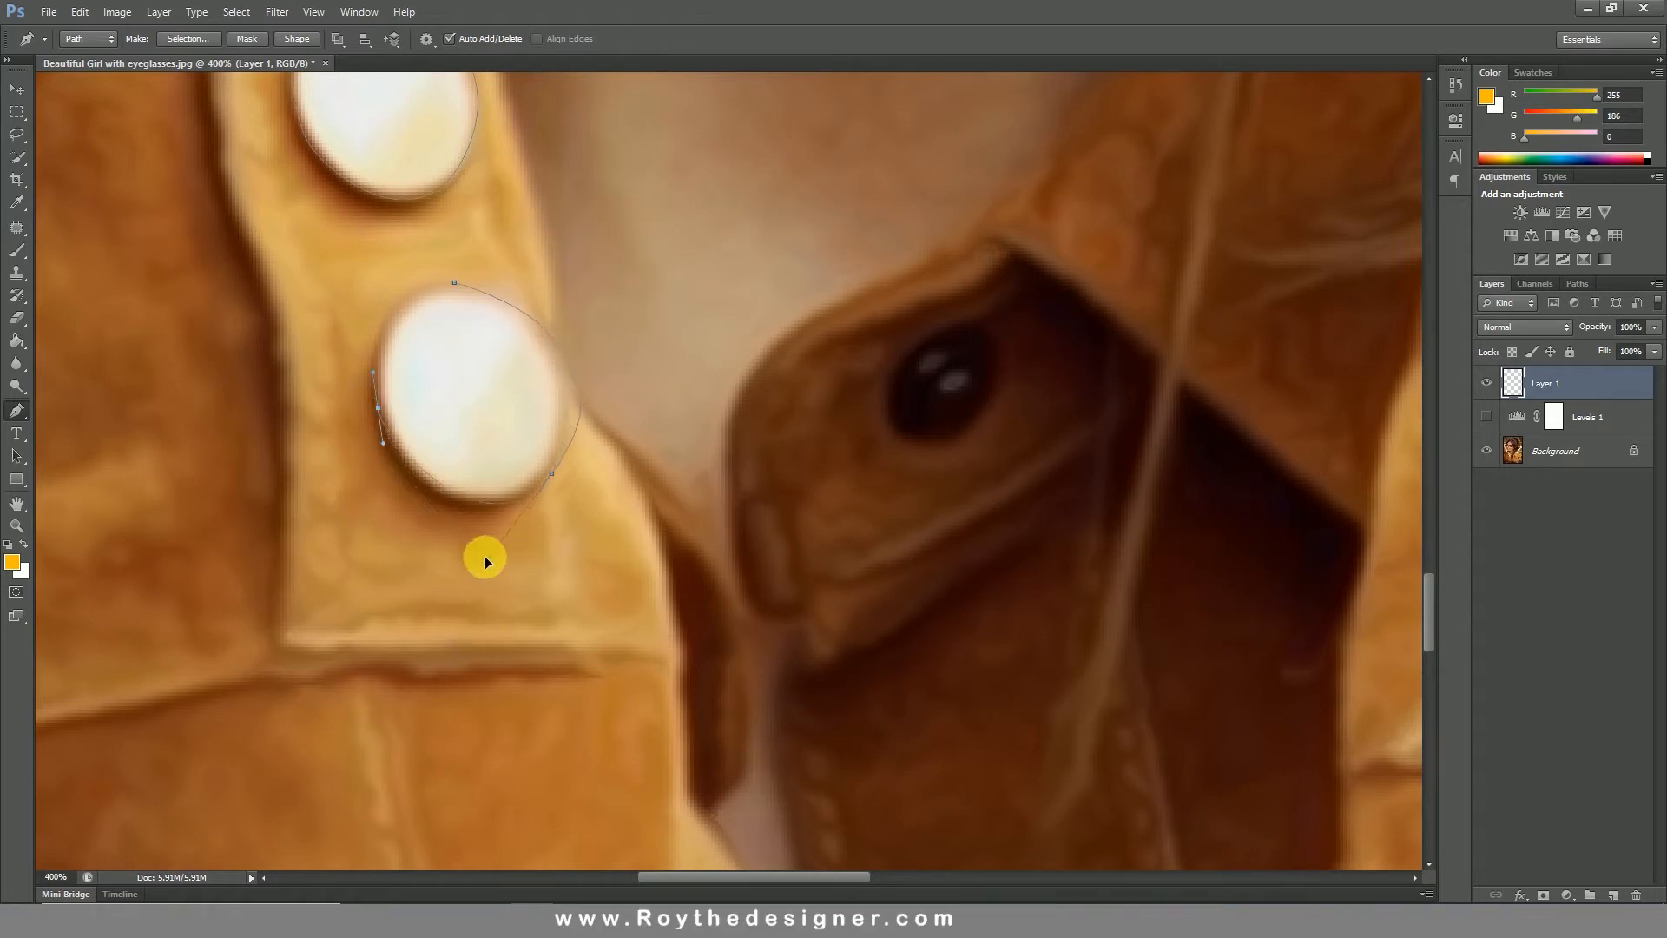
drag(498, 568, 510, 605)
ctrl+click(529, 538)
drag(454, 283, 477, 289)
click(392, 446)
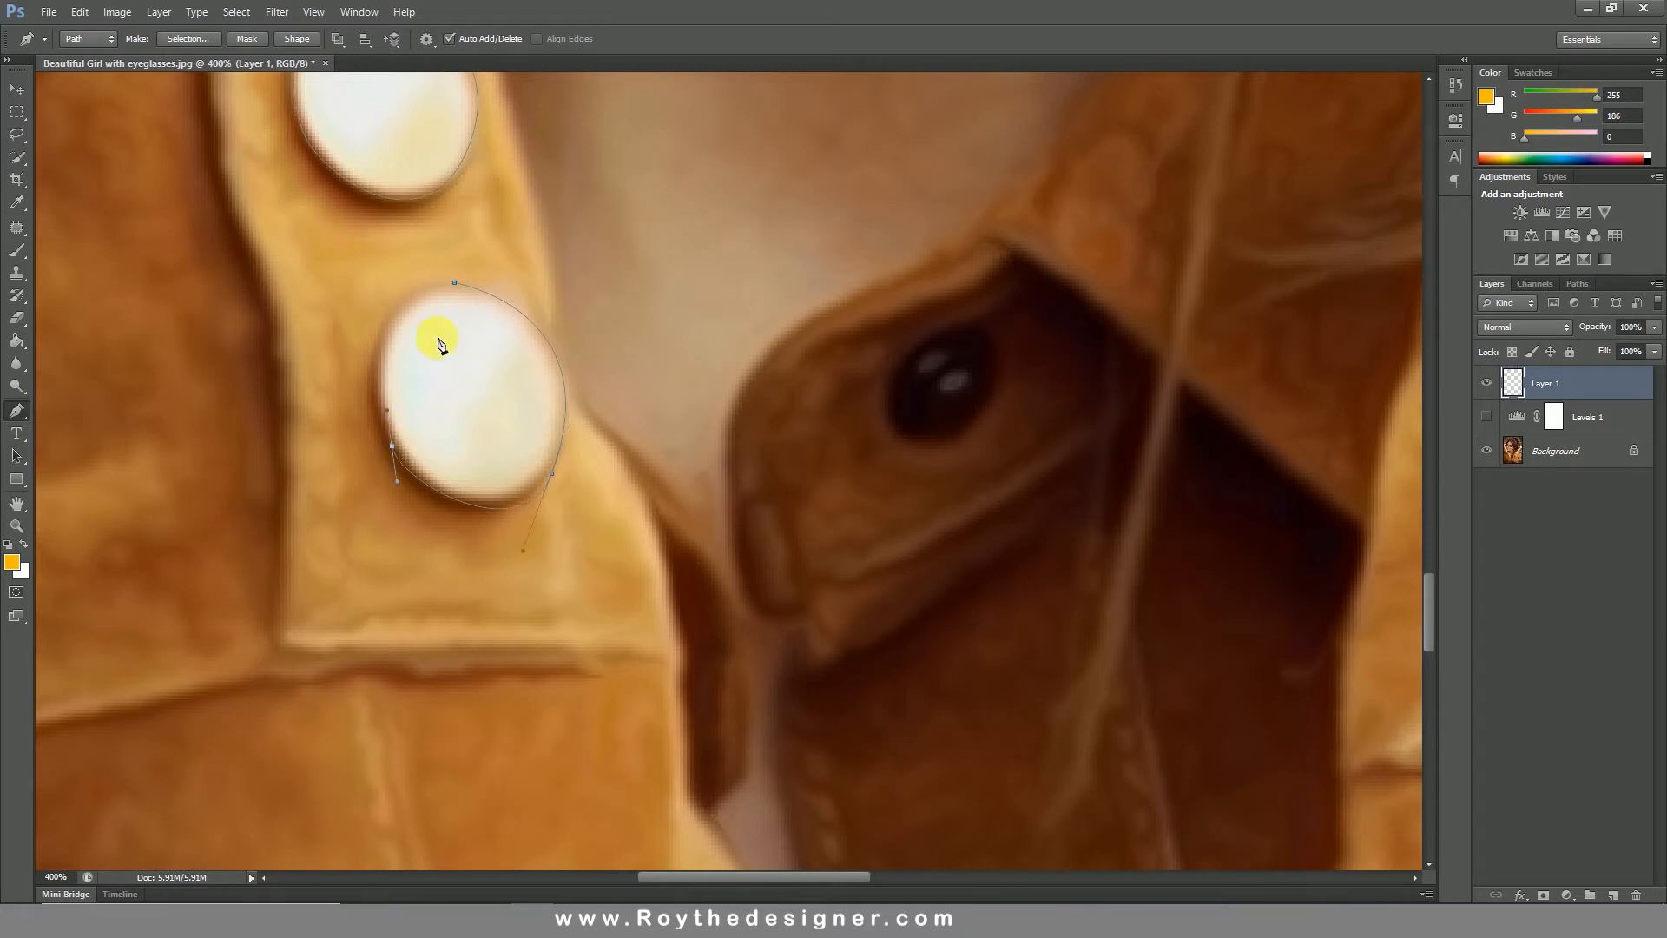
drag(455, 284, 565, 279)
Outline the uppermost snap button on the right jacket cuff with a closed path.
drag(382, 352, 87, 341)
drag(591, 443, 219, 409)
drag(748, 375, 564, 588)
click(854, 334)
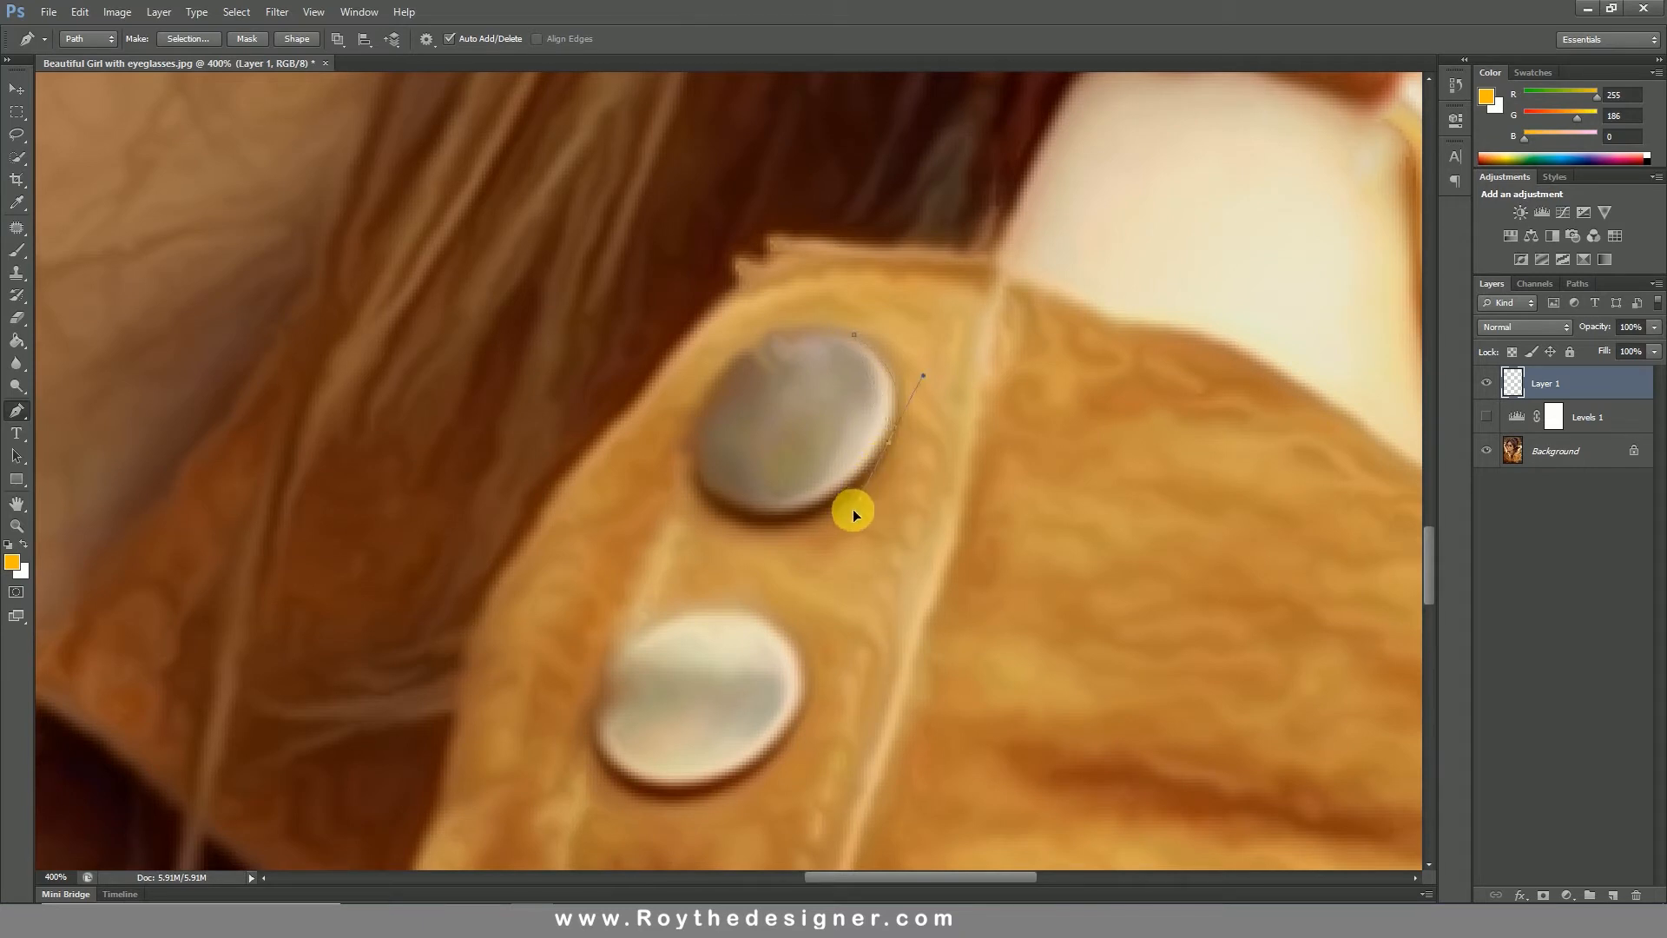
drag(704, 488, 689, 445)
Outline the middle snap button on the right cuff with a closed path.
drag(904, 475, 957, 241)
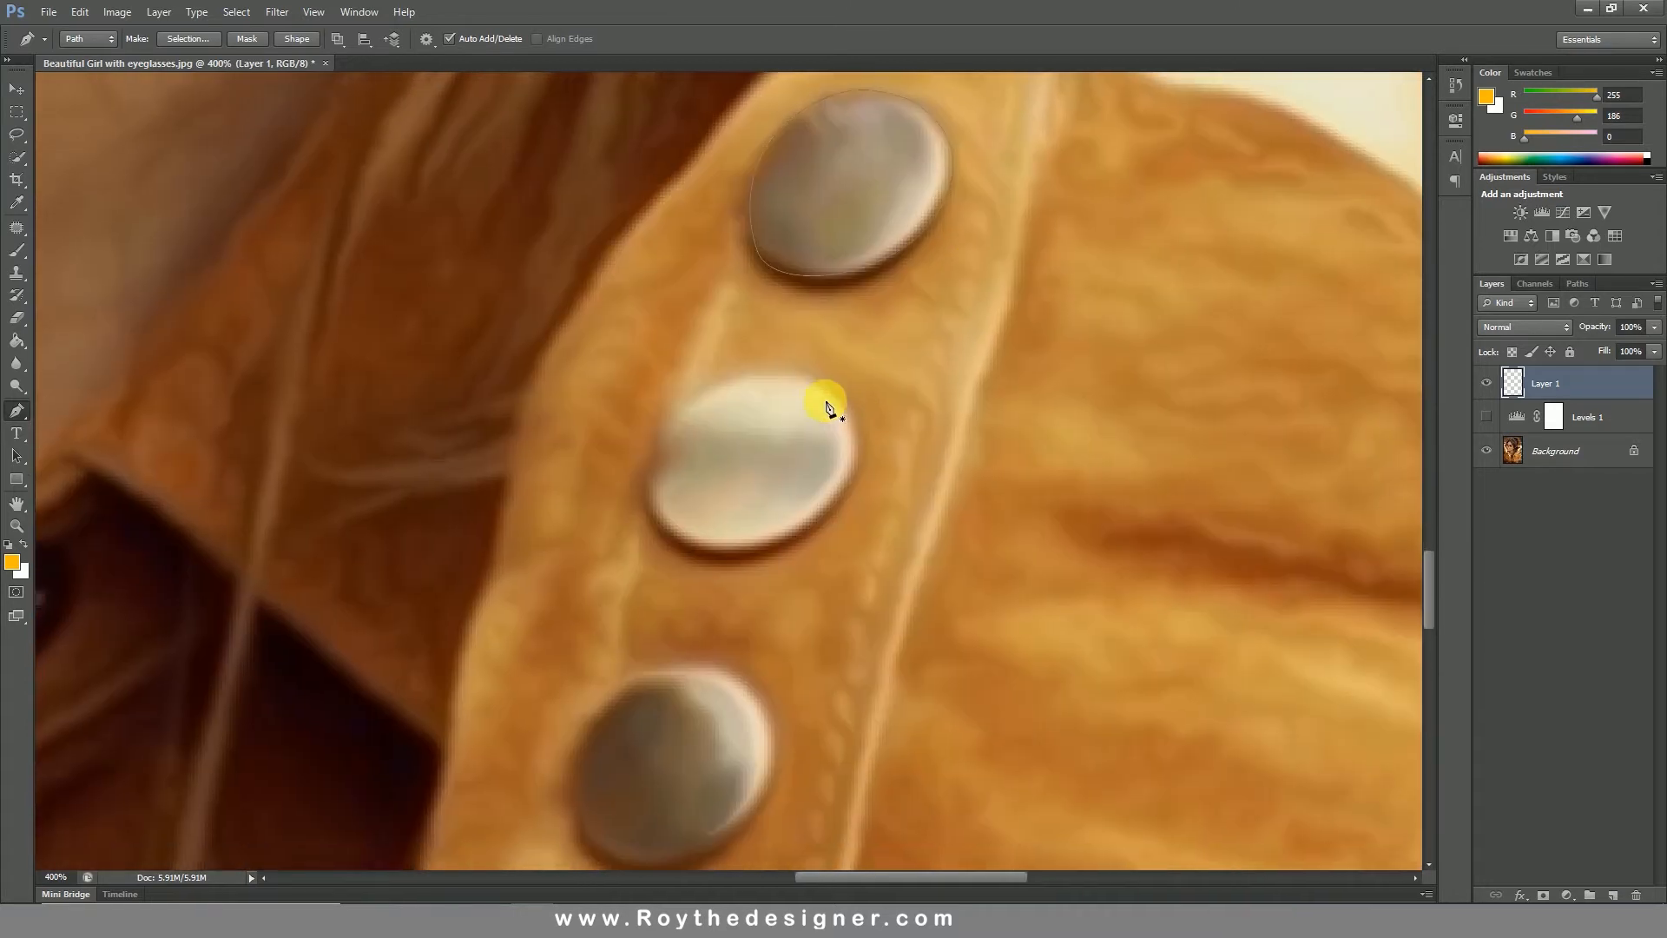
click(837, 393)
drag(738, 575, 717, 573)
drag(642, 496, 662, 438)
mouse_move(954, 474)
mouse_down()
mouse_move(959, 459)
mouse_move(947, 464)
mouse_up()
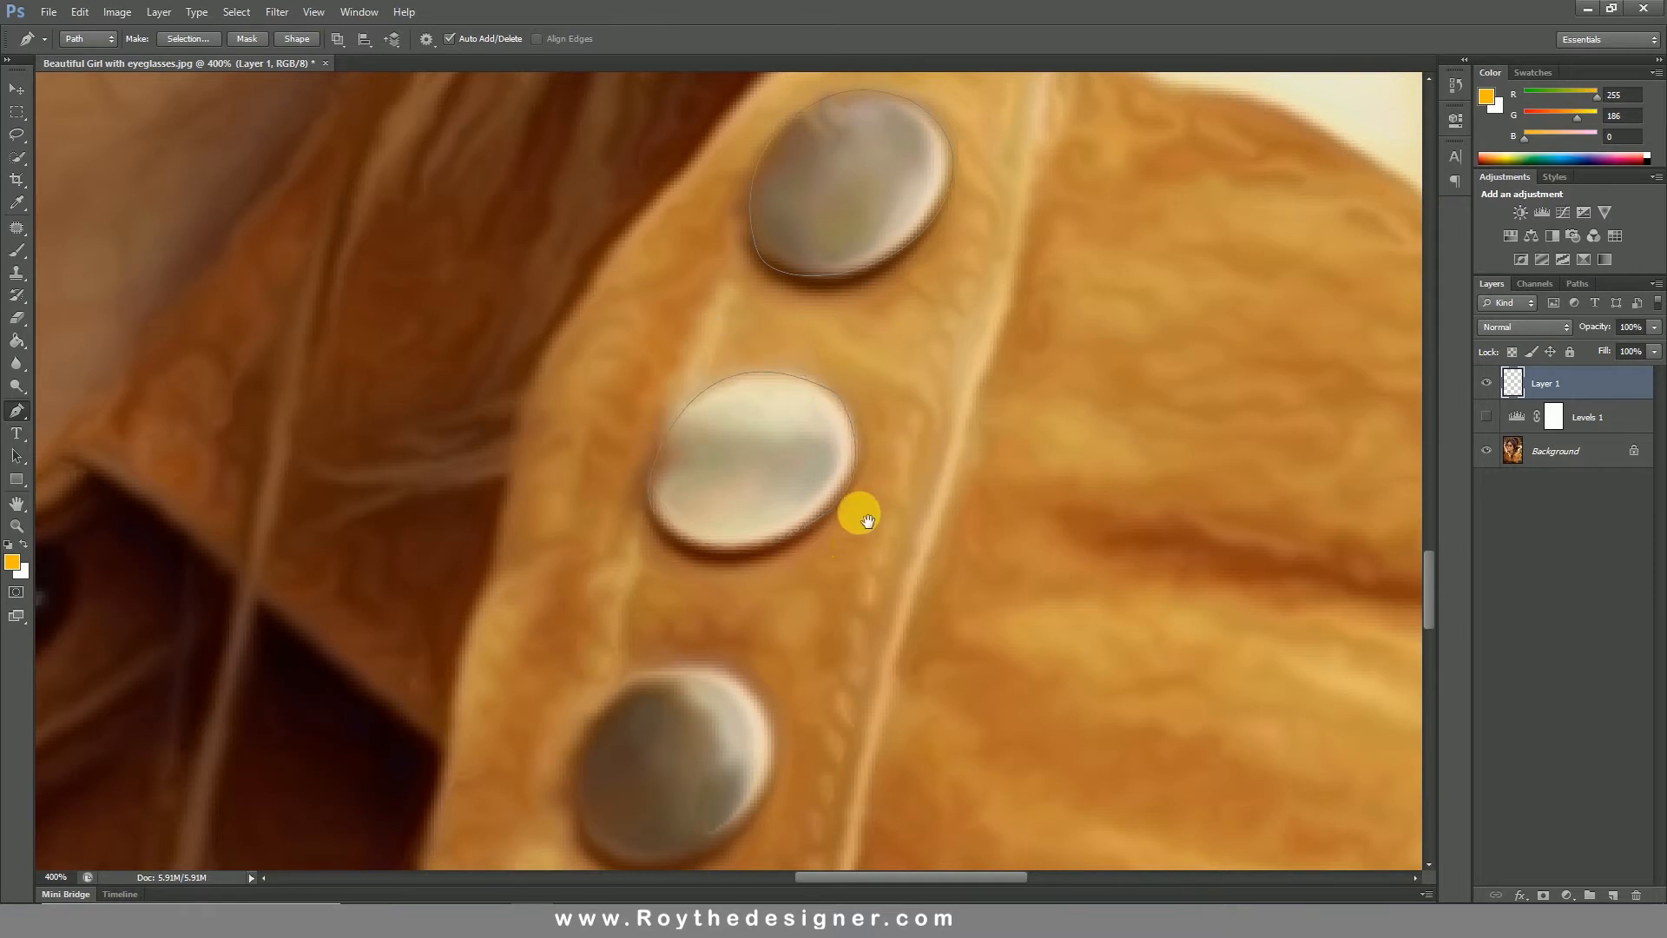
Outline the lowest snap button on the right cuff with a closed path.
scroll(857, 511, down, 5)
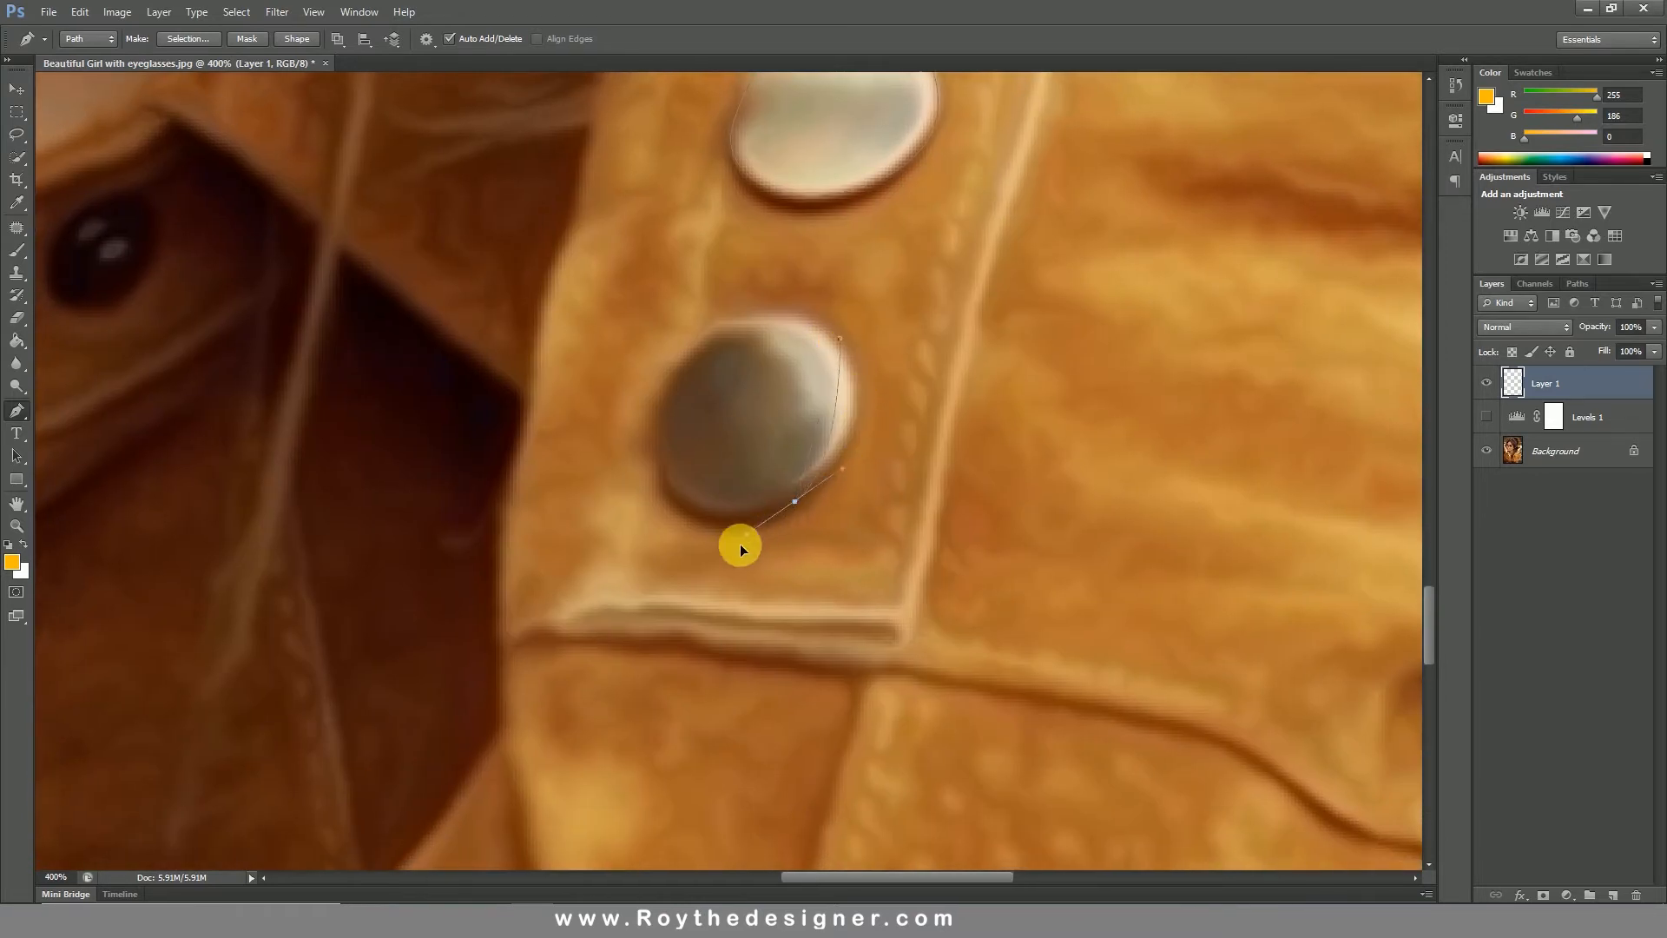
drag(694, 560, 685, 570)
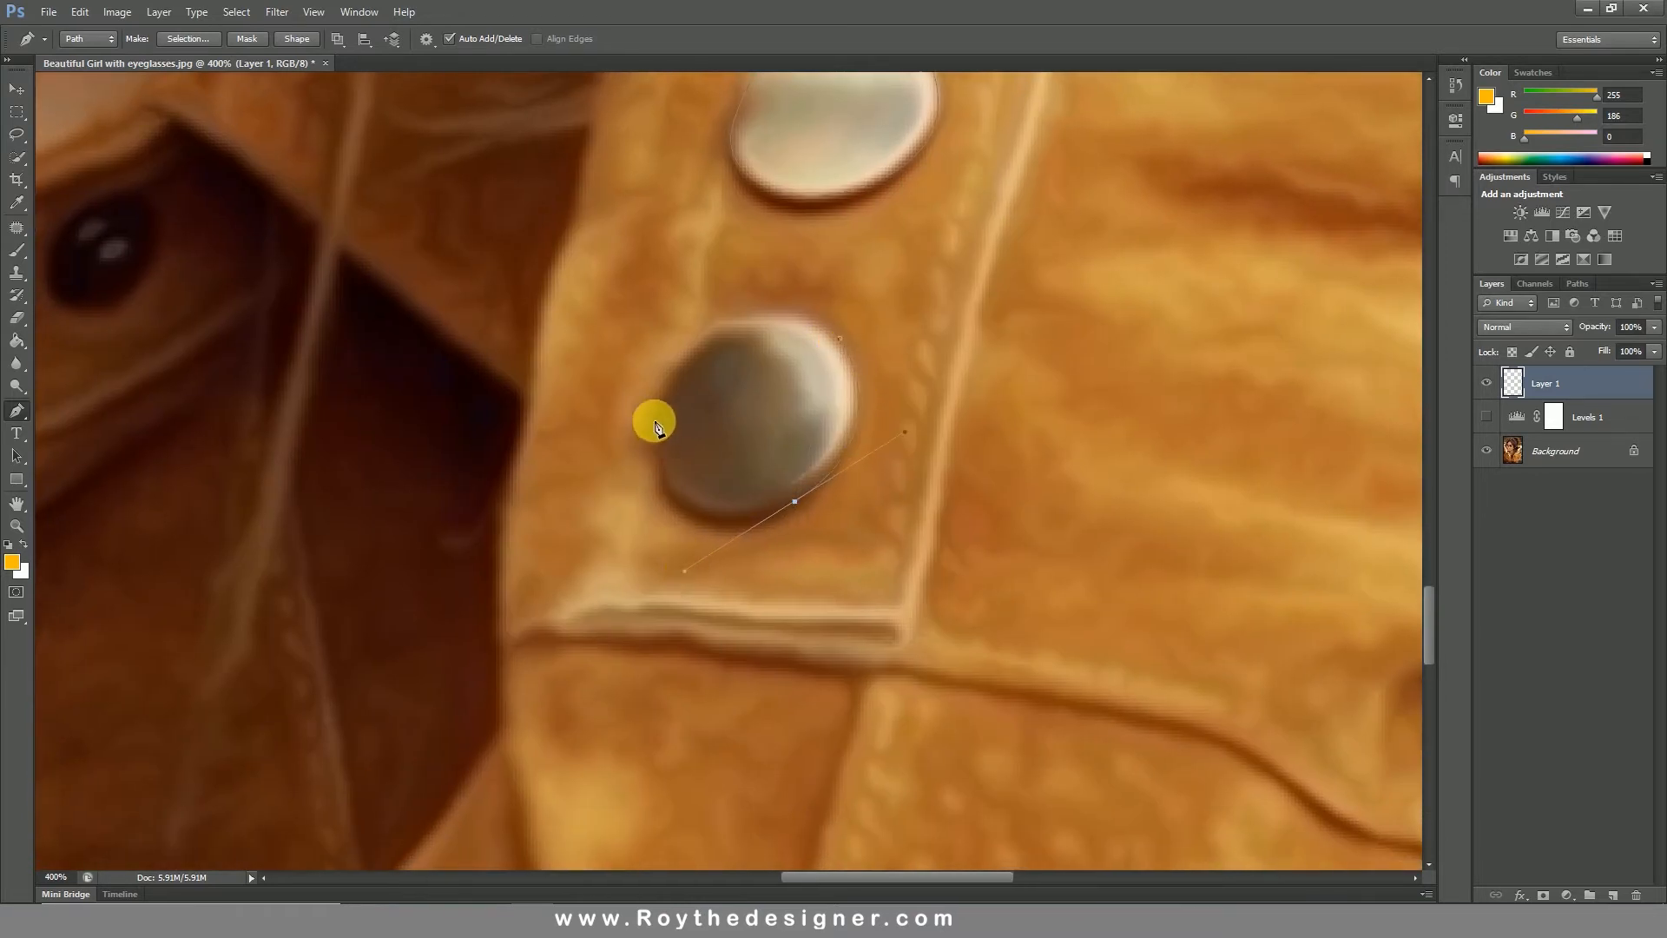
drag(655, 411, 670, 361)
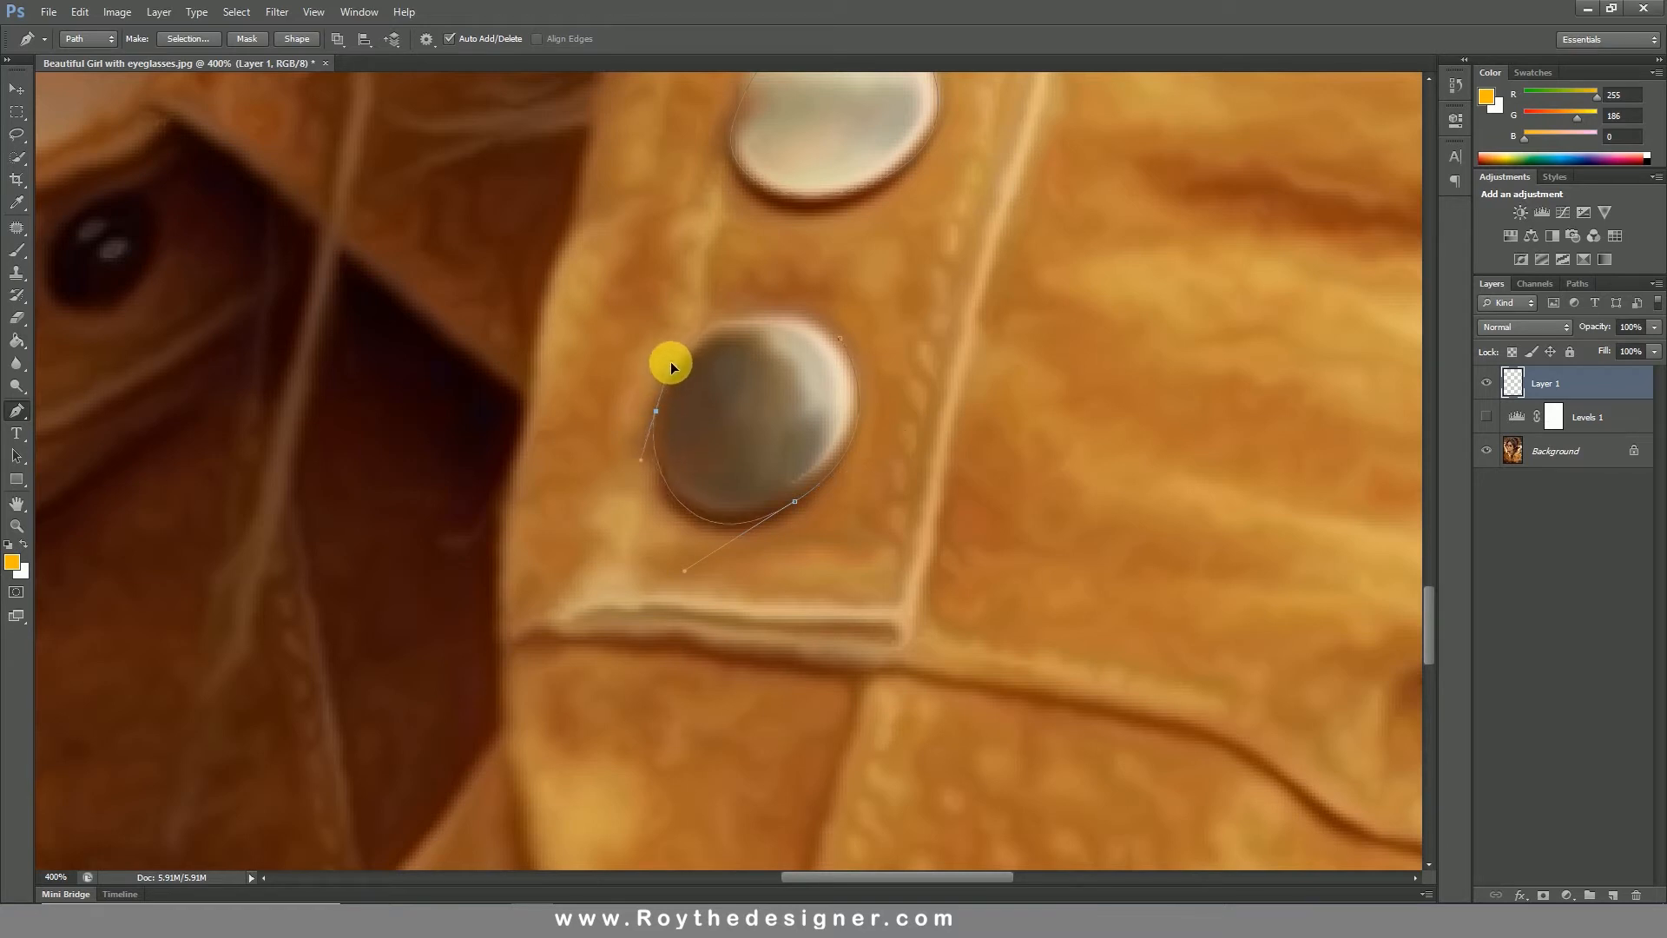
drag(841, 345, 911, 371)
Convert the eyeglasses and button paths into a new anti-aliased selection with a feather radius of 2 pixels.
ctrl+click(936, 411)
alt+click(654, 384)
alt+click(892, 397)
alt+click(892, 391)
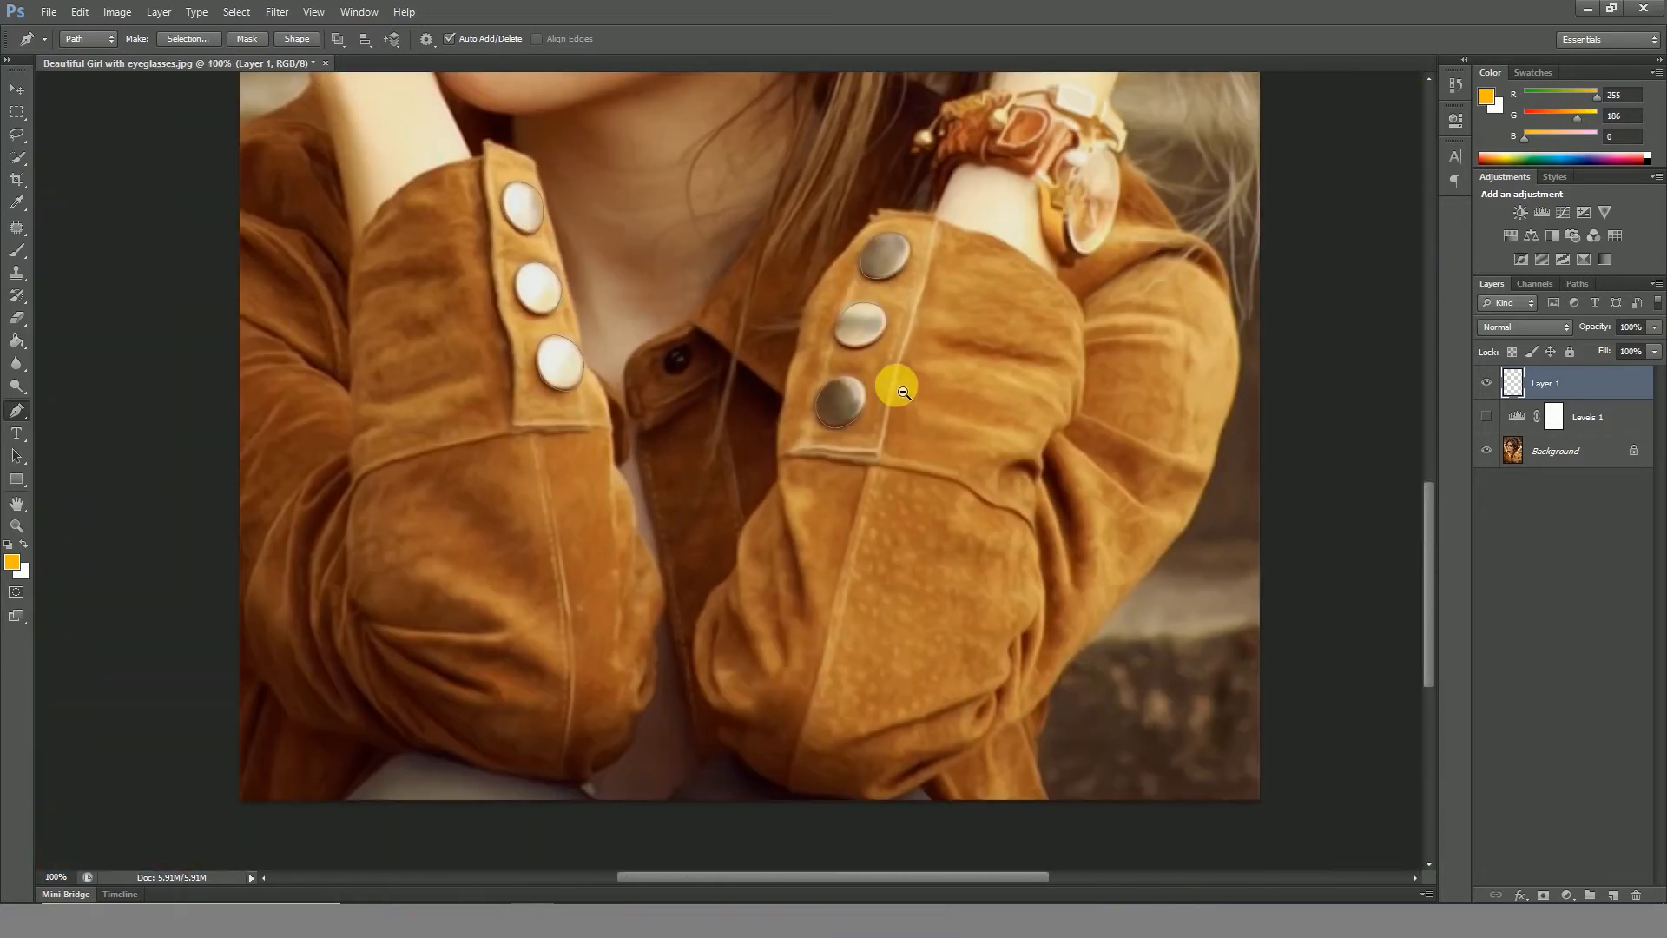
drag(931, 303, 926, 669)
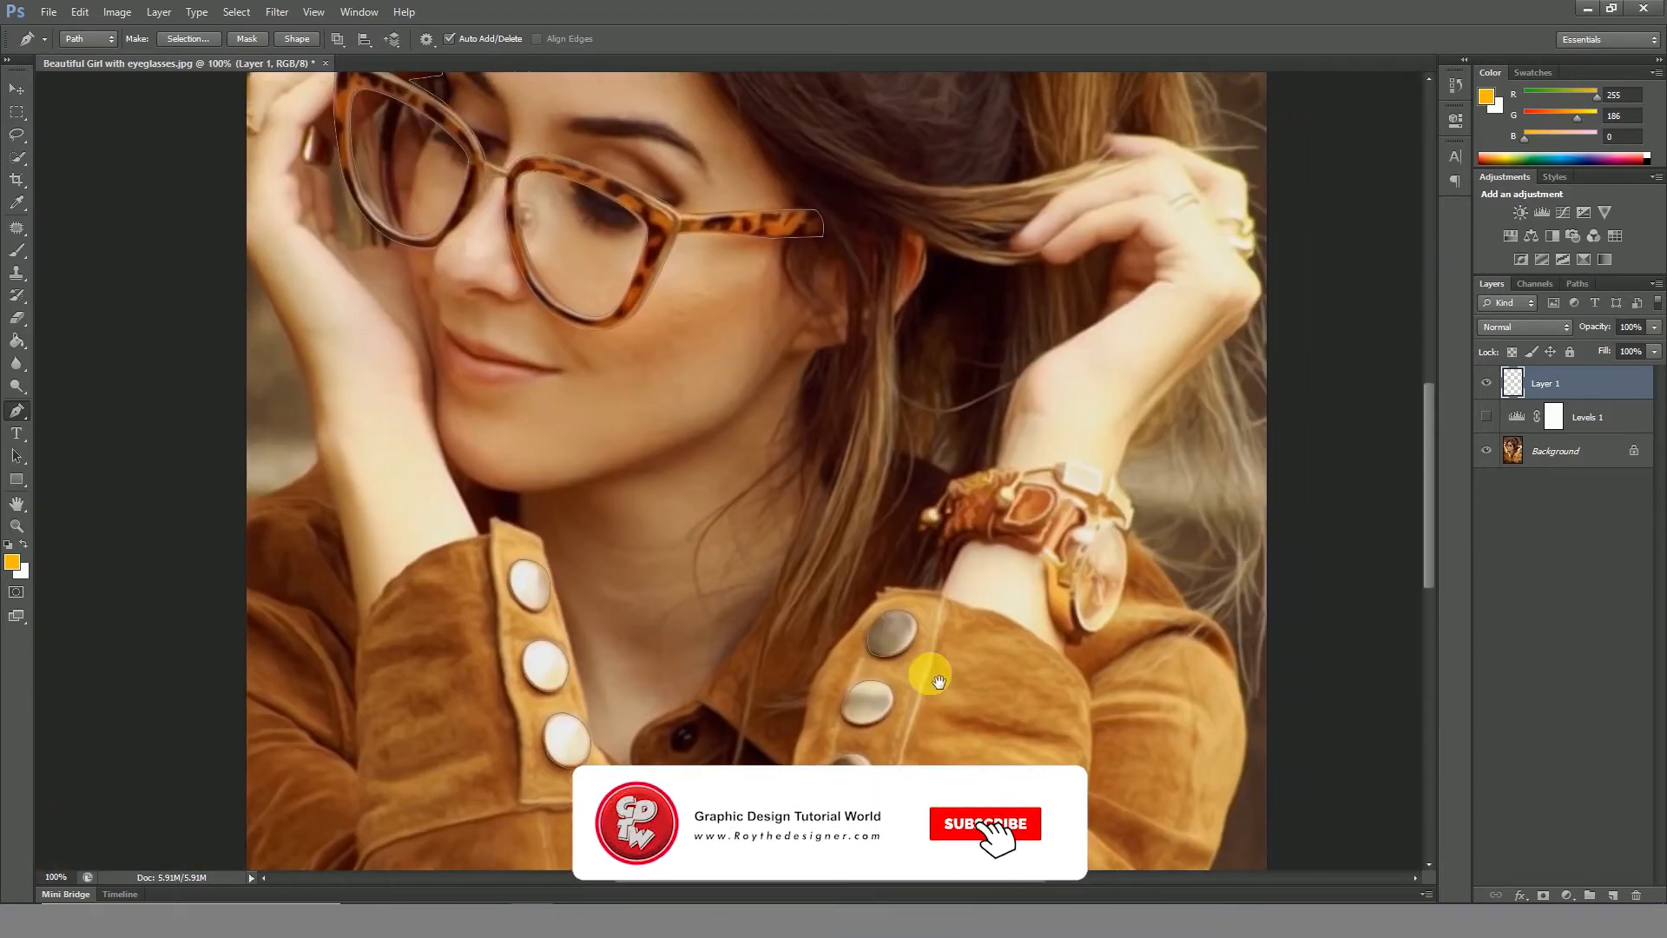
alt+click(728, 524)
key(l)
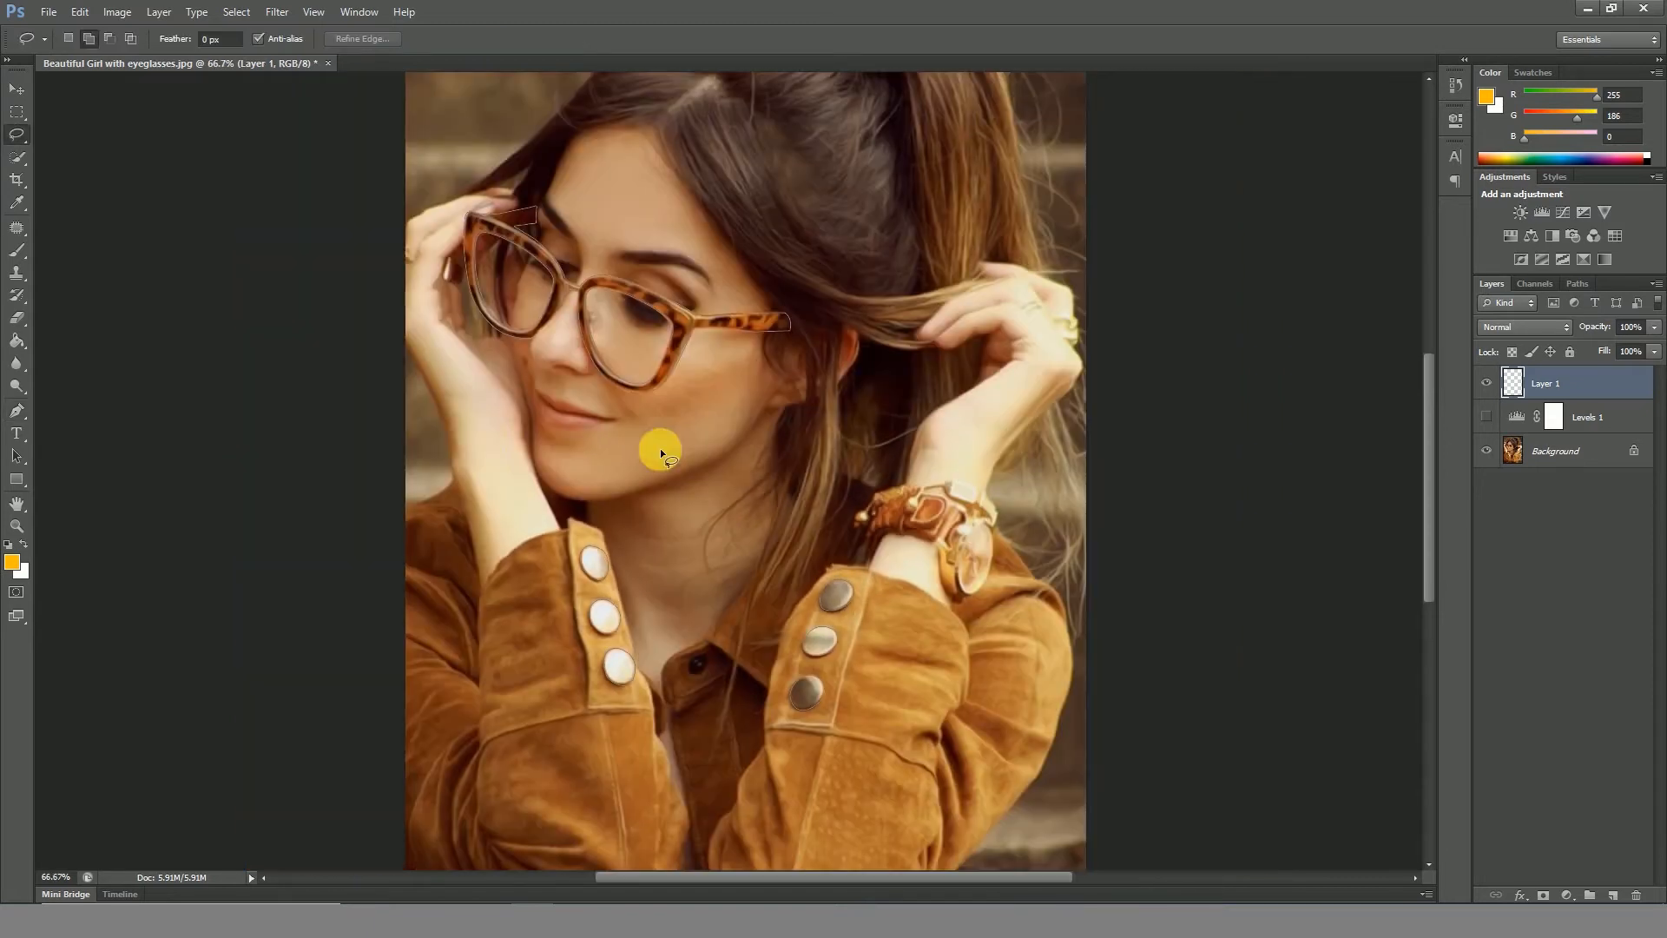
click(19, 411)
right_click(712, 424)
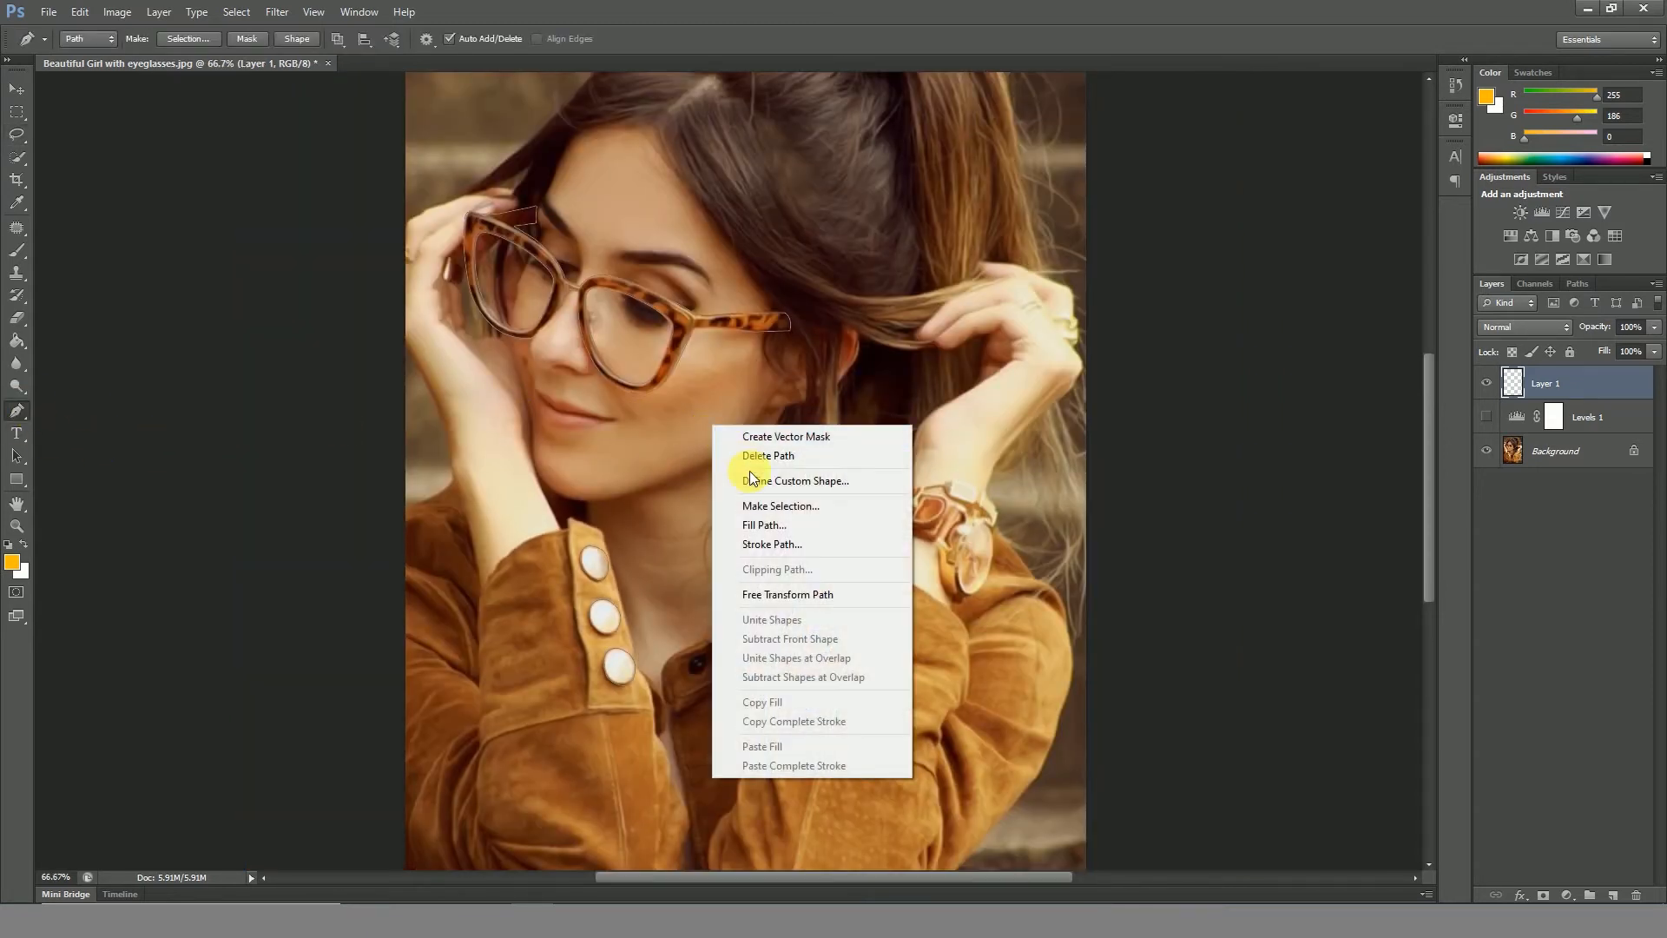
click(769, 504)
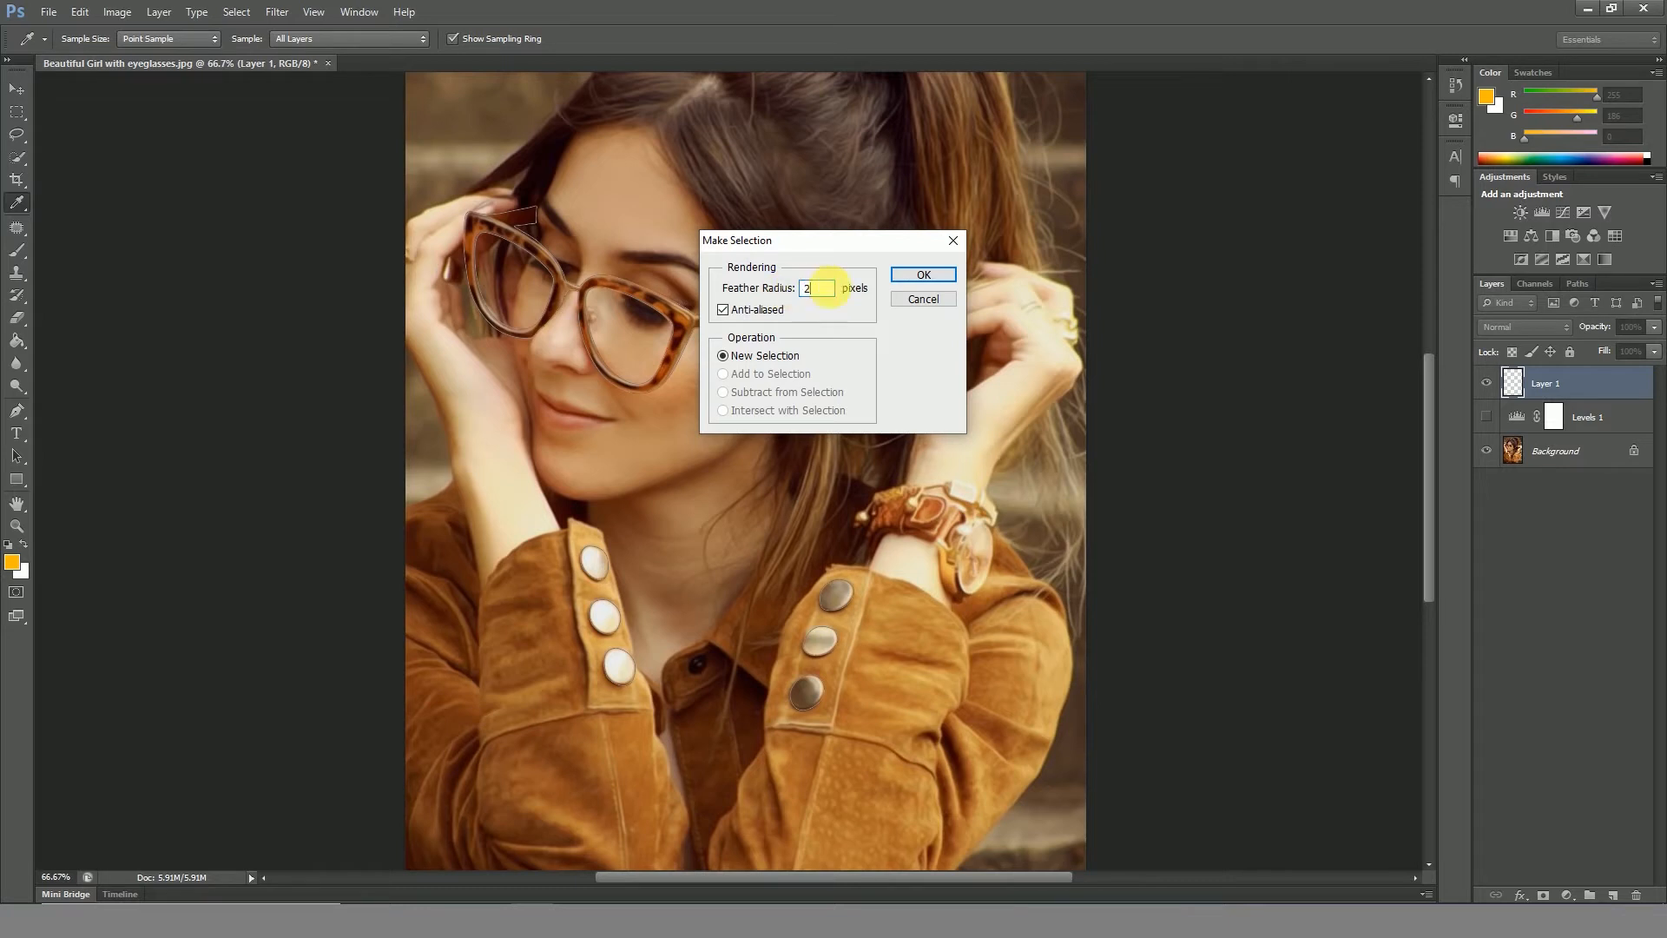
text(2)
click(924, 274)
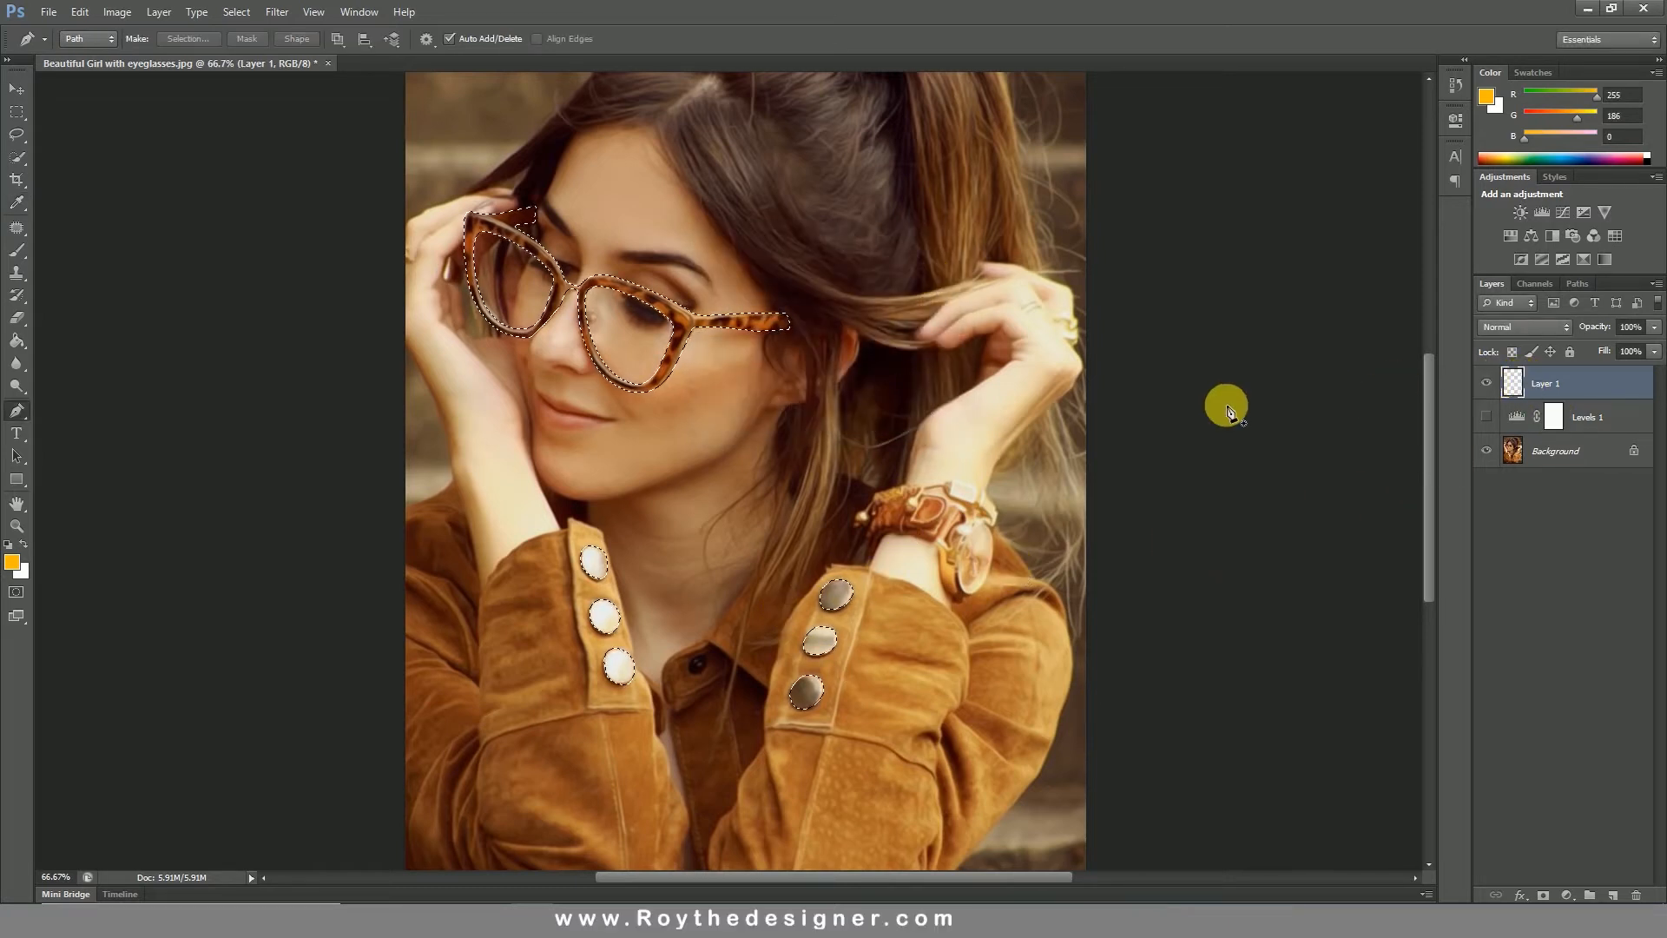
Set the foreground colour to a warm yellow with RGB values 255, 210, 0.
click(14, 565)
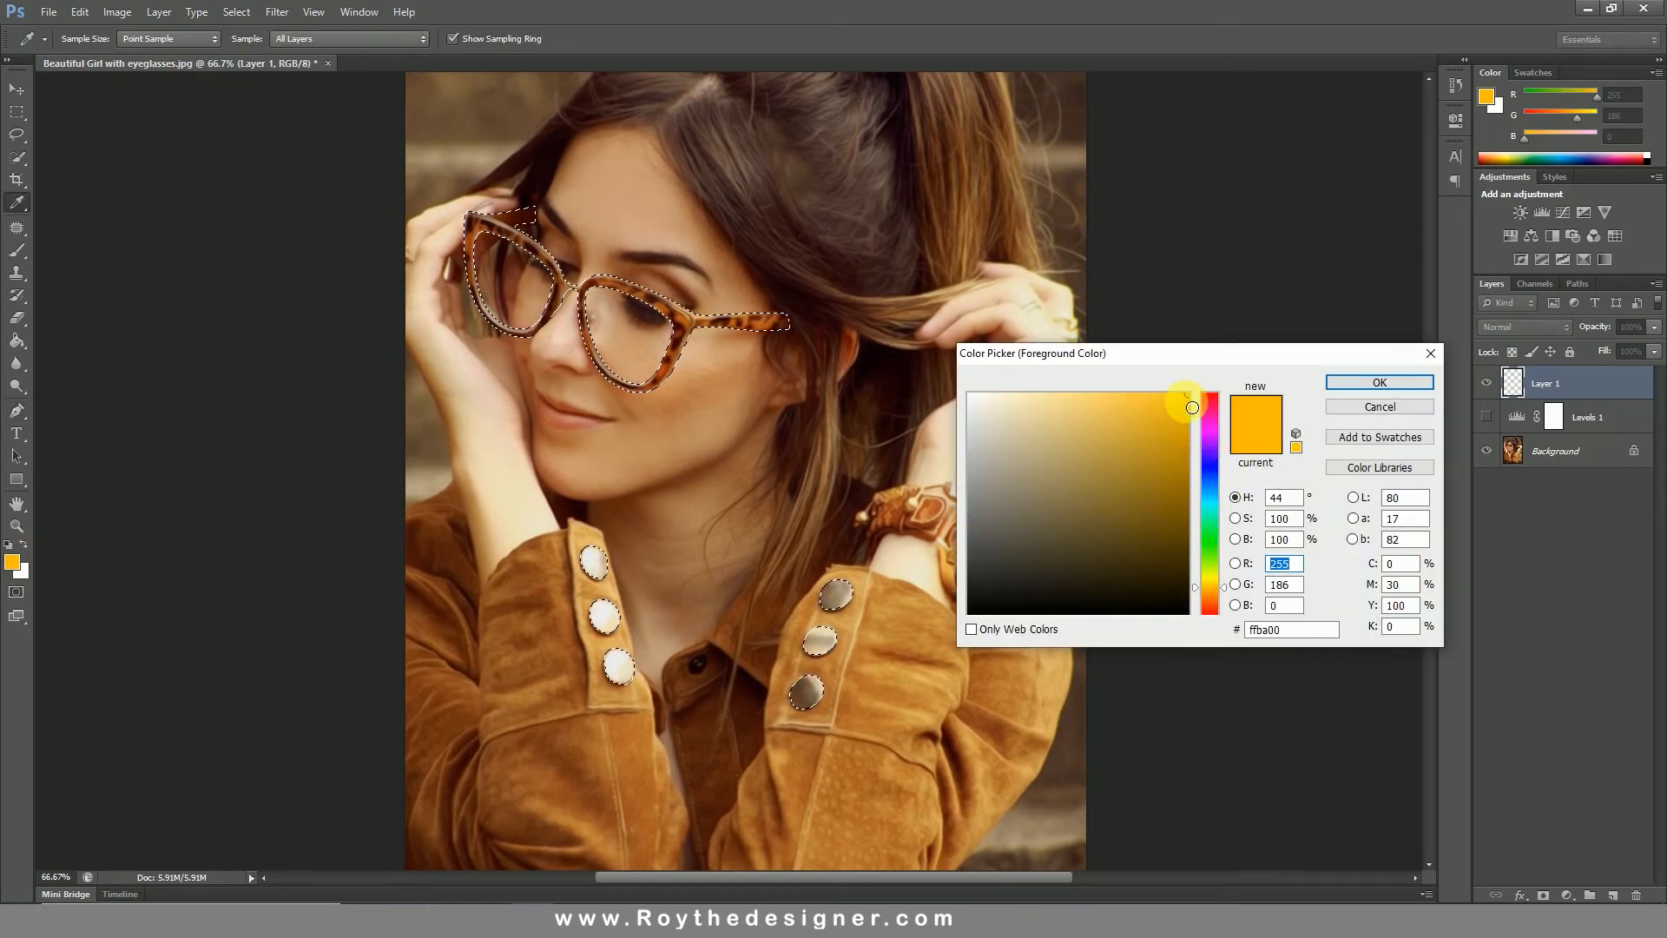
drag(1221, 591, 1220, 582)
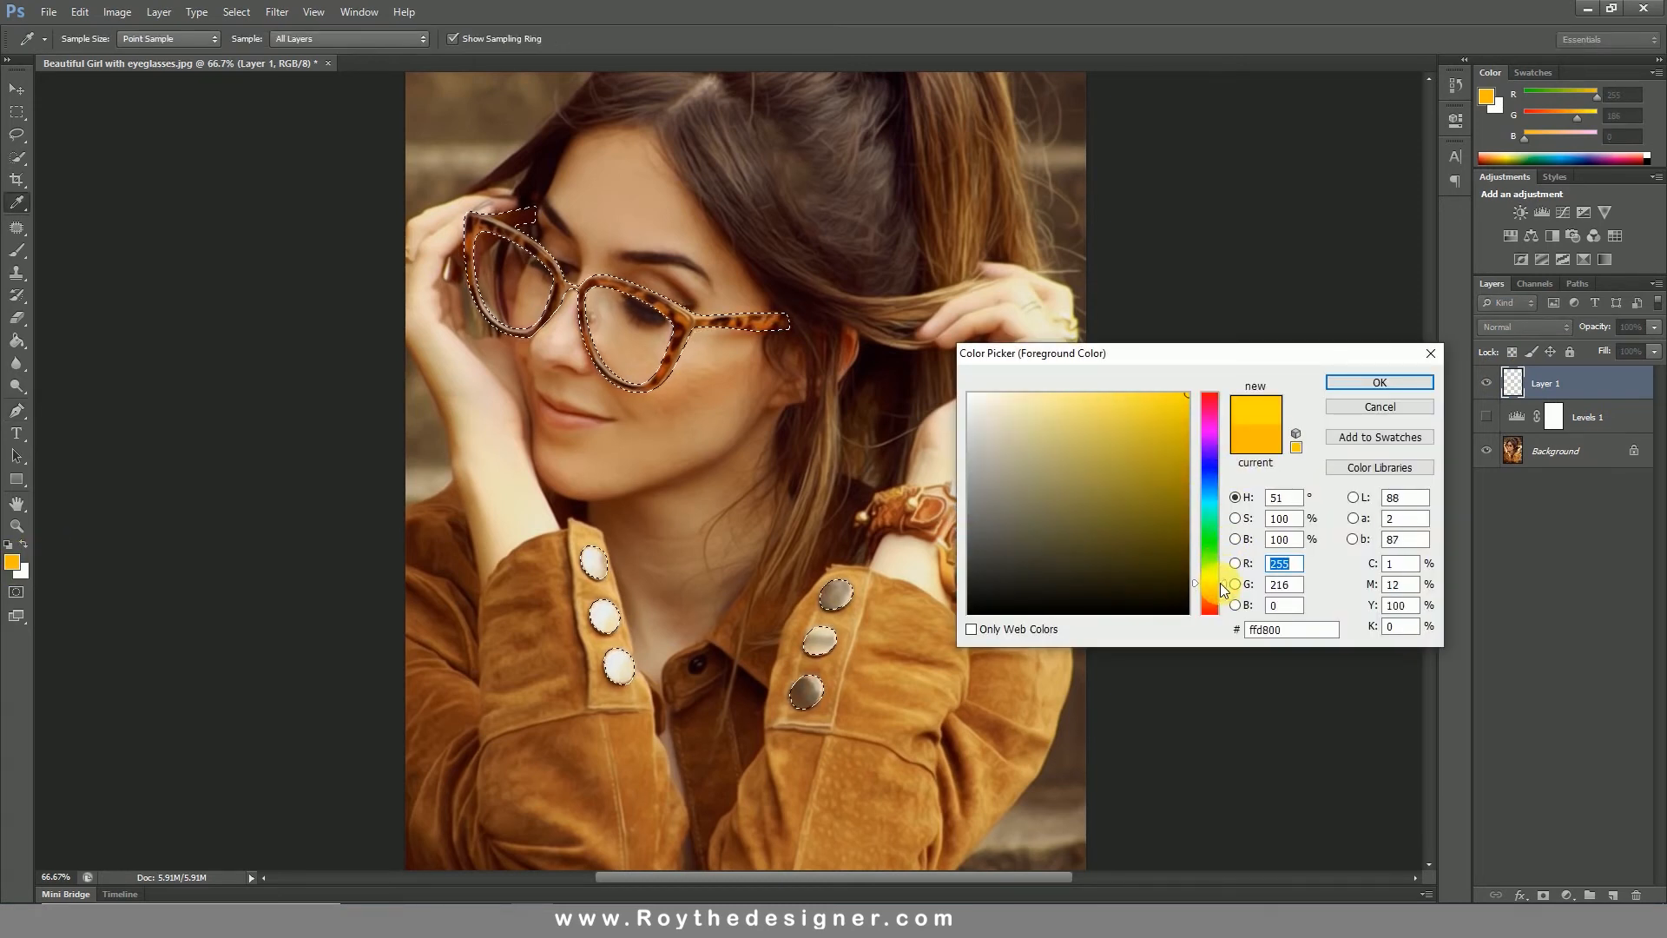
click(1194, 398)
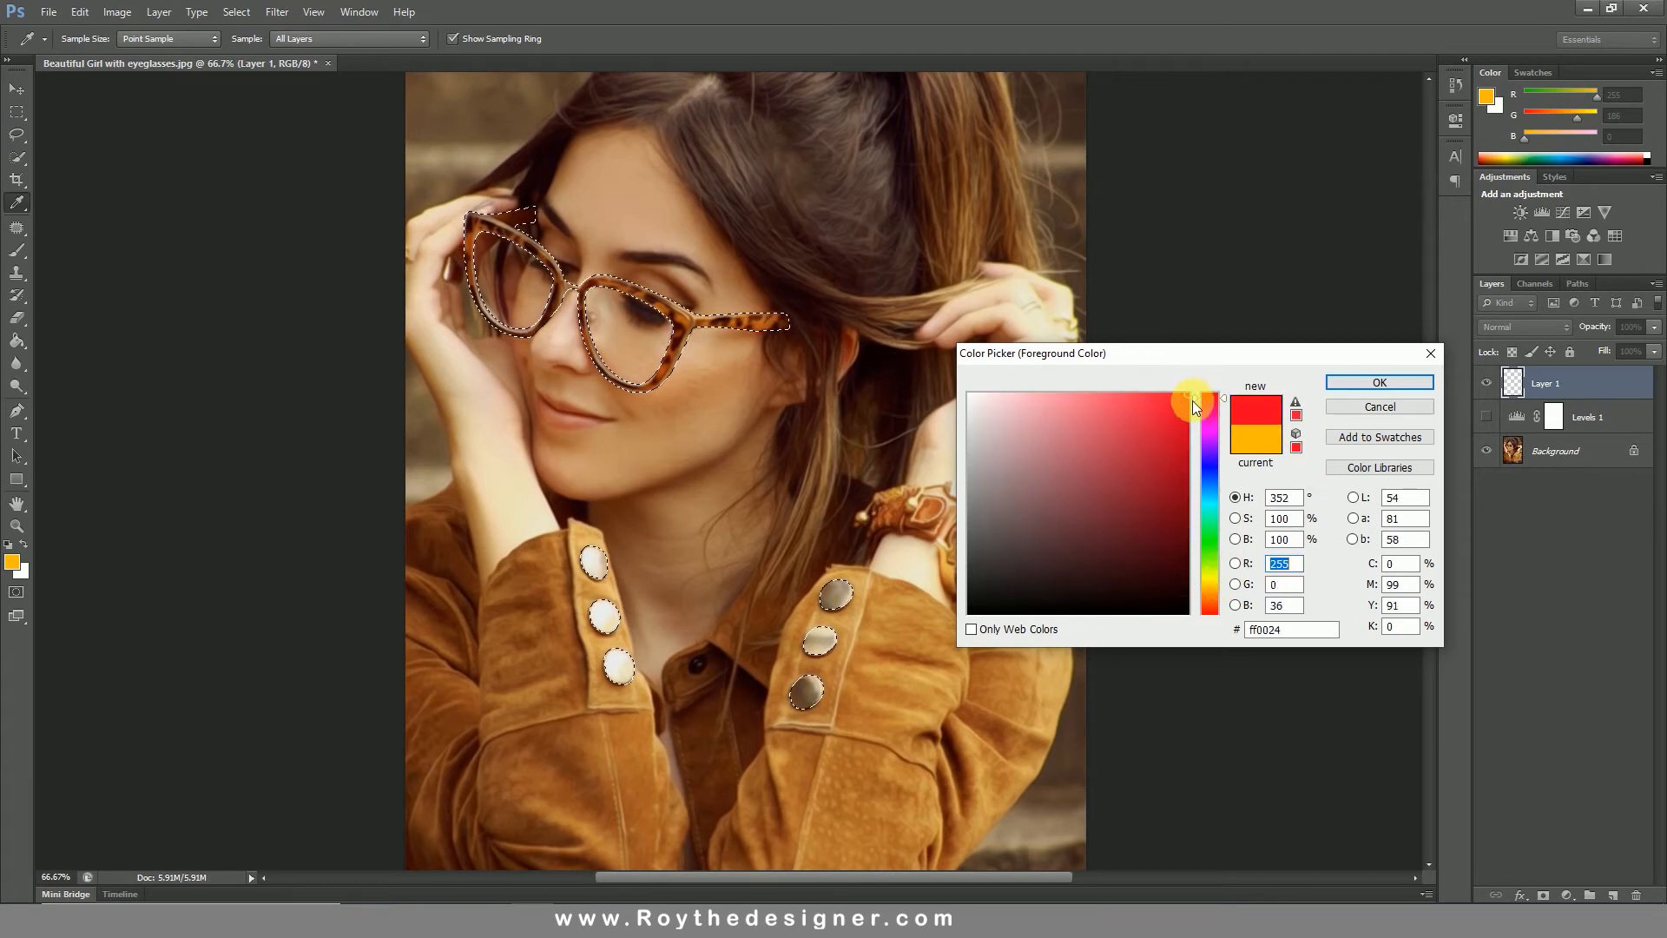
click(1217, 579)
drag(1217, 579, 1219, 582)
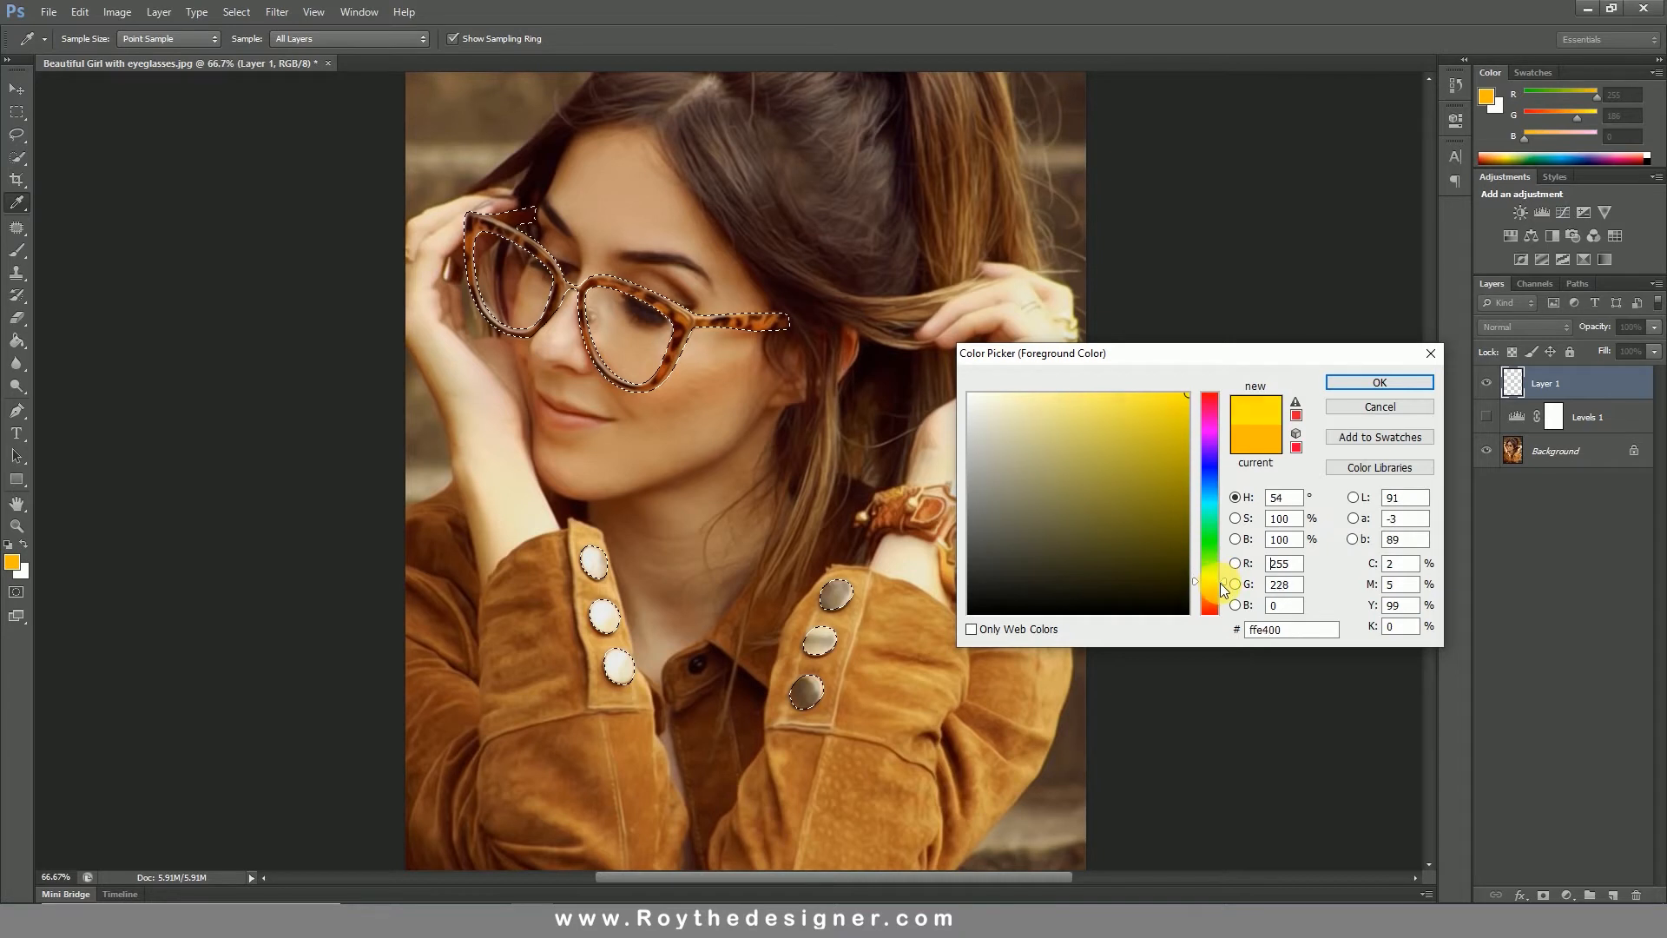
click(1220, 584)
click(1379, 382)
key(p)
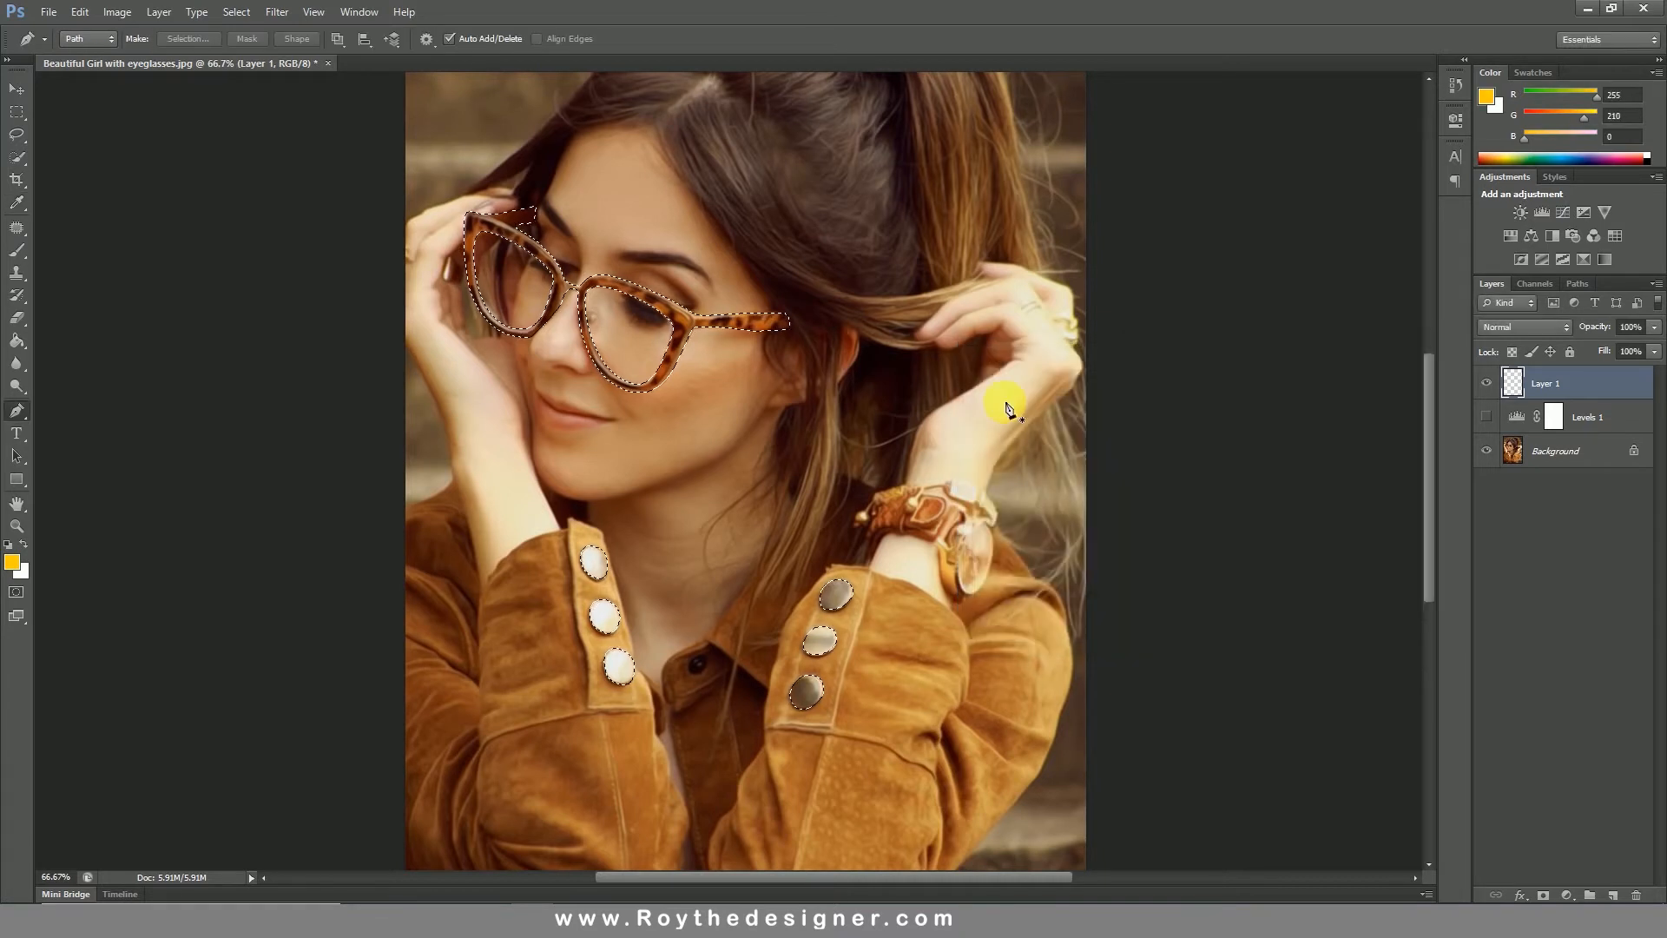
Fill the eyeglasses and button selection on Layer 1 with the yellow foreground colour using the Paint Bucket, and deselect.
click(21, 321)
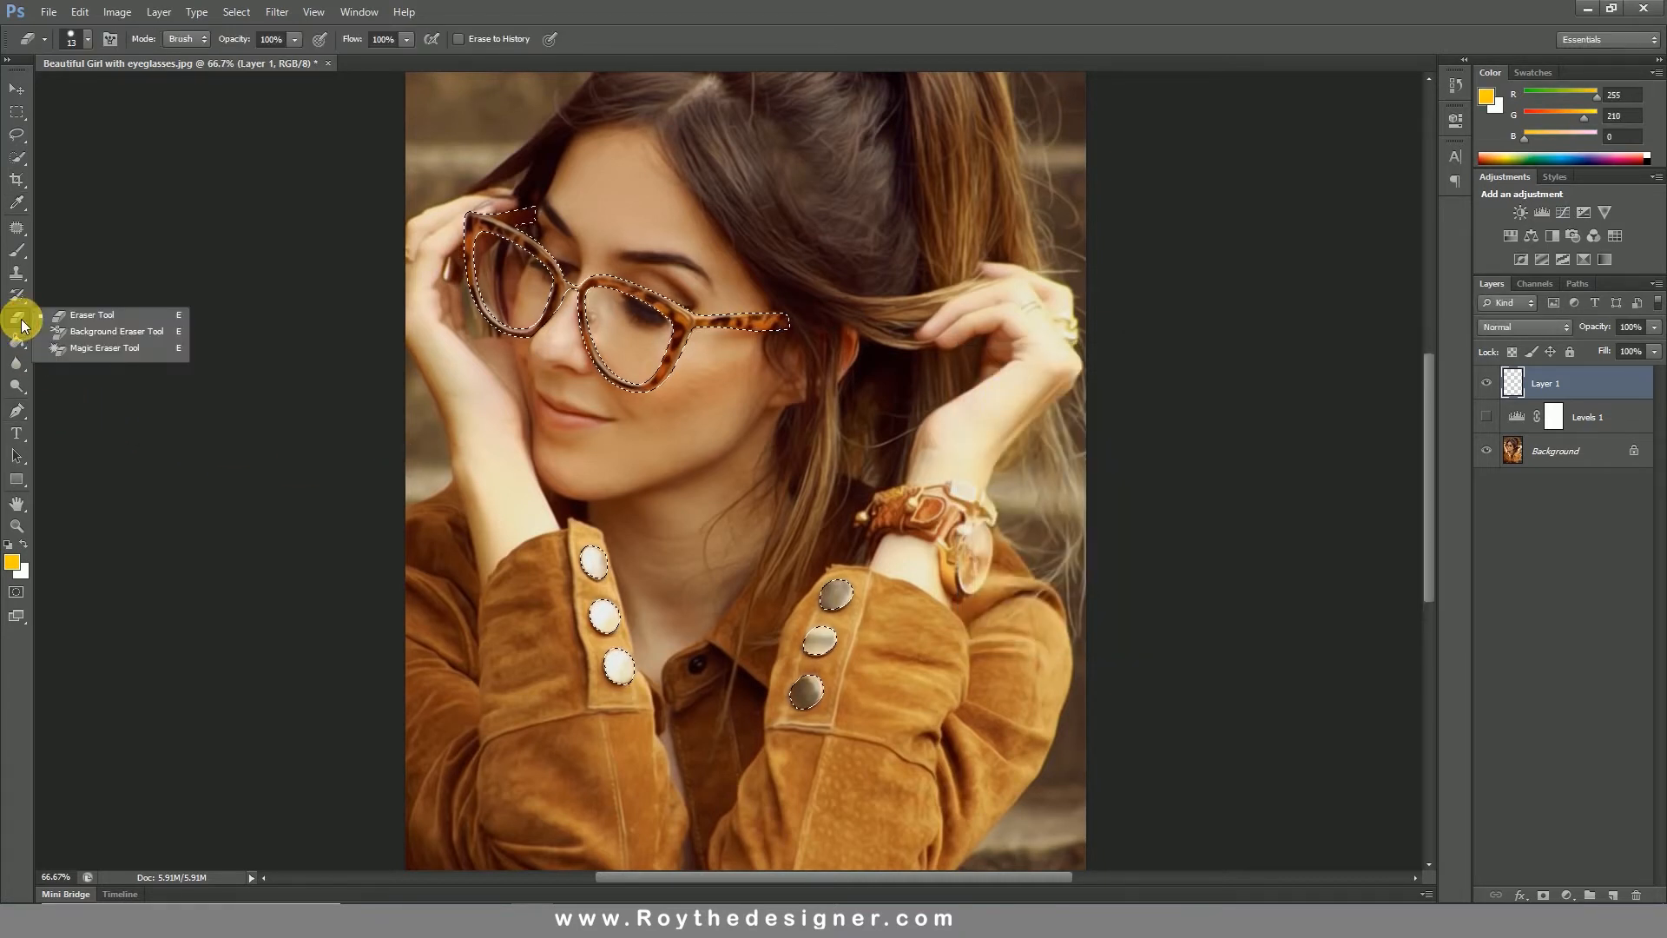
click(21, 344)
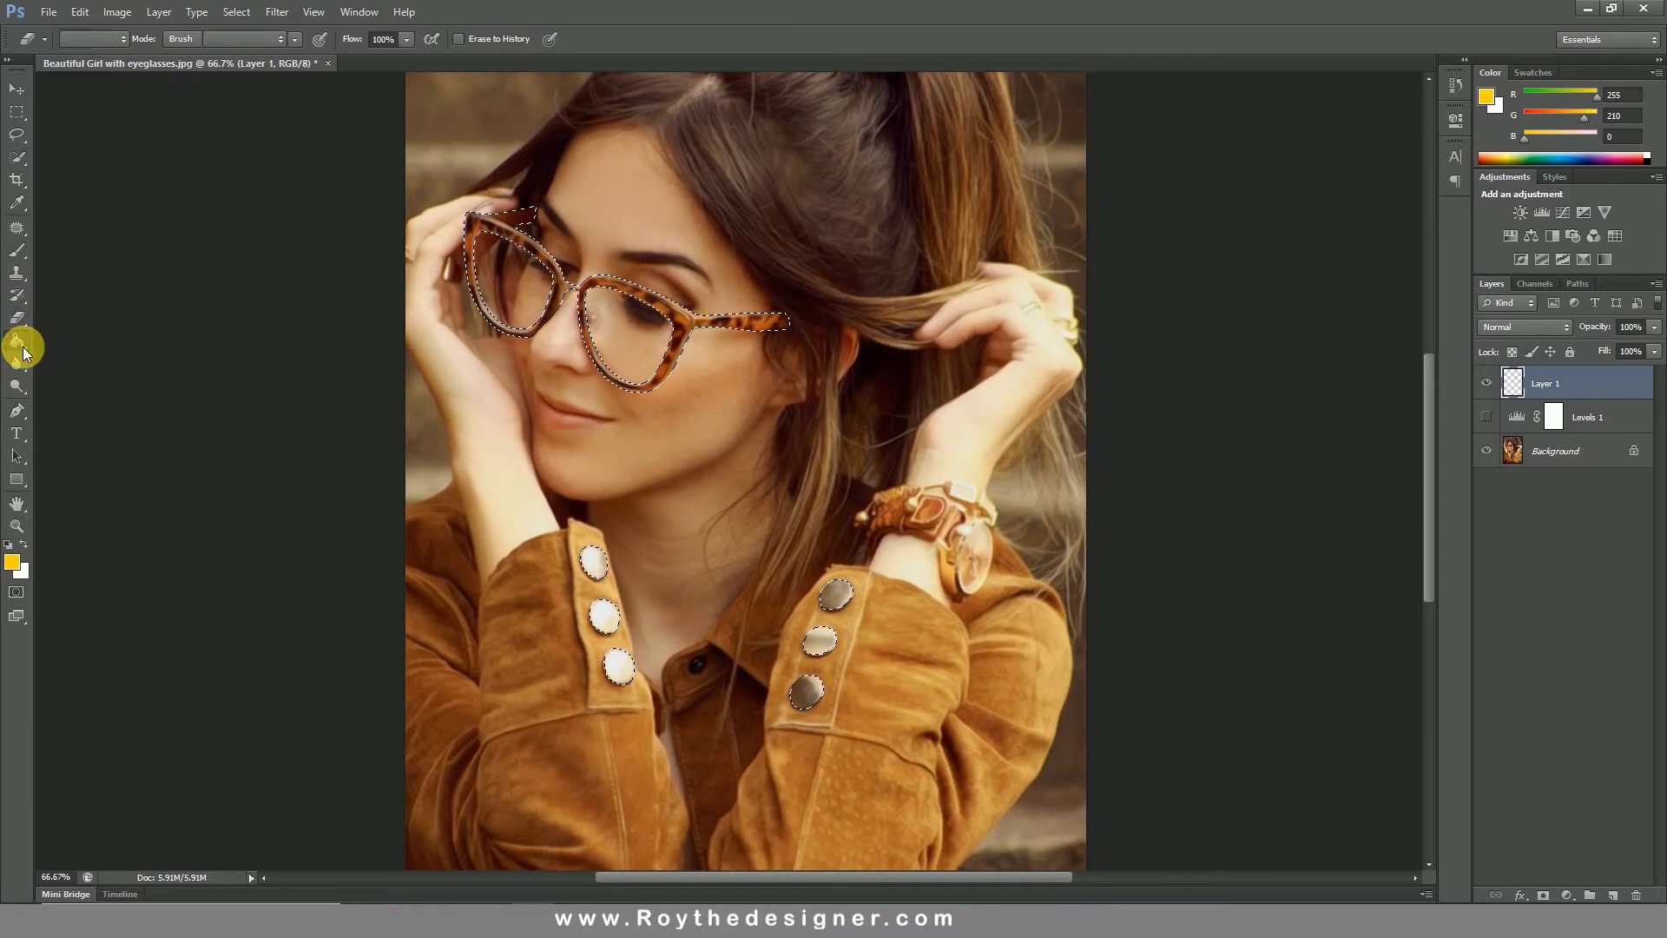
click(74, 356)
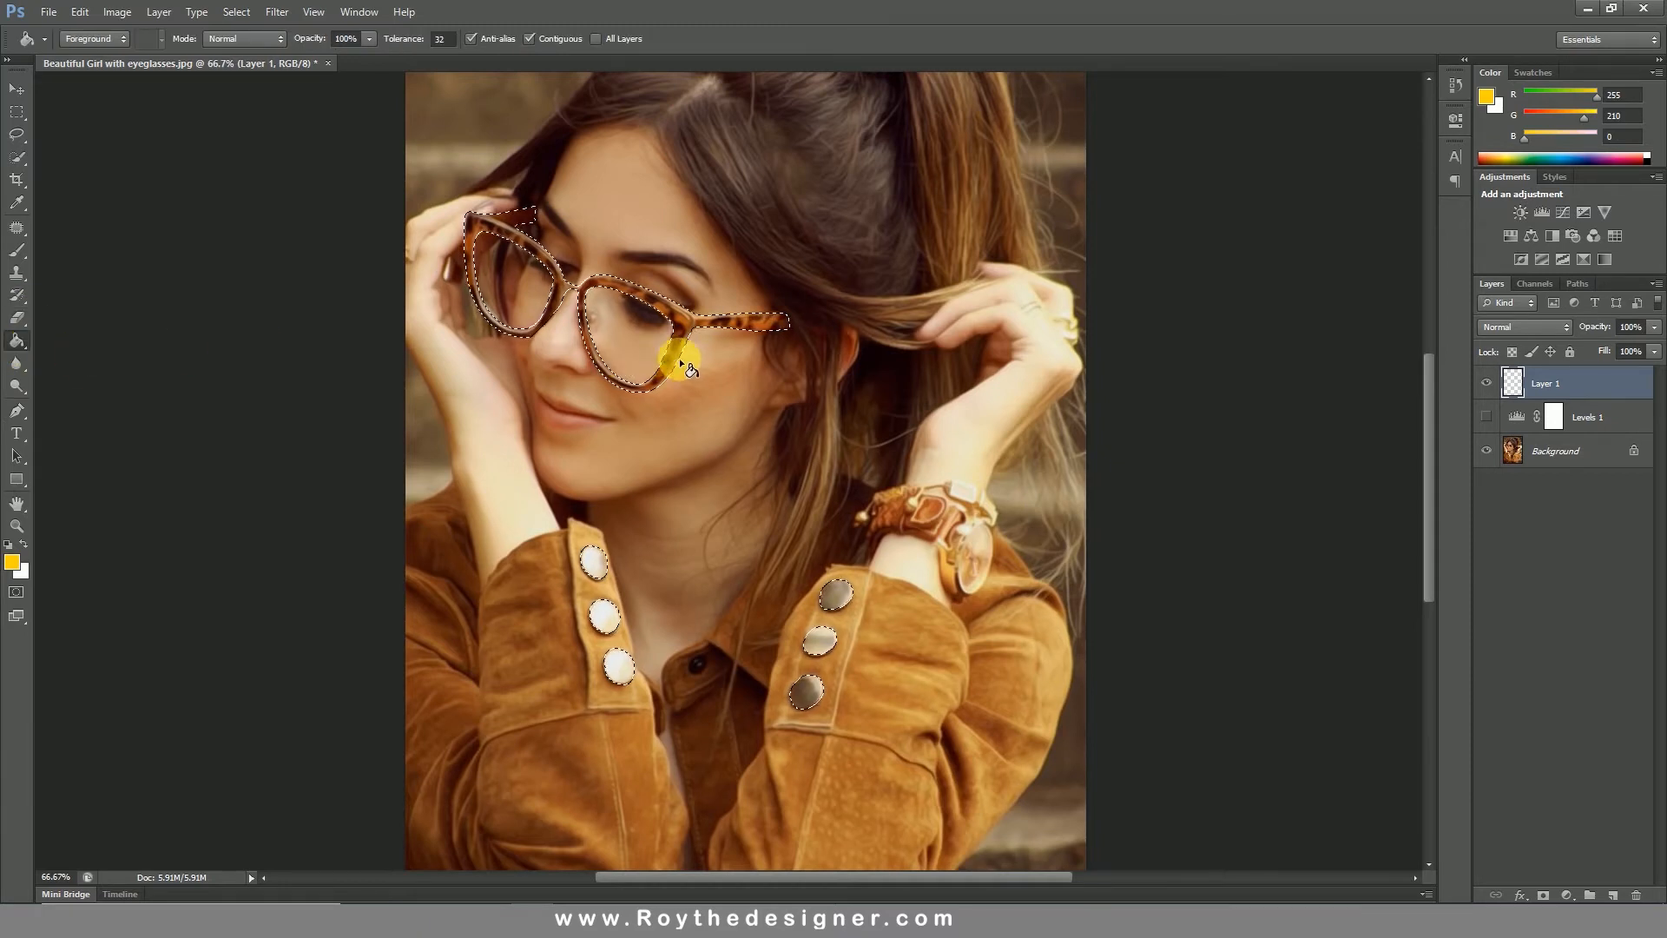
click(668, 306)
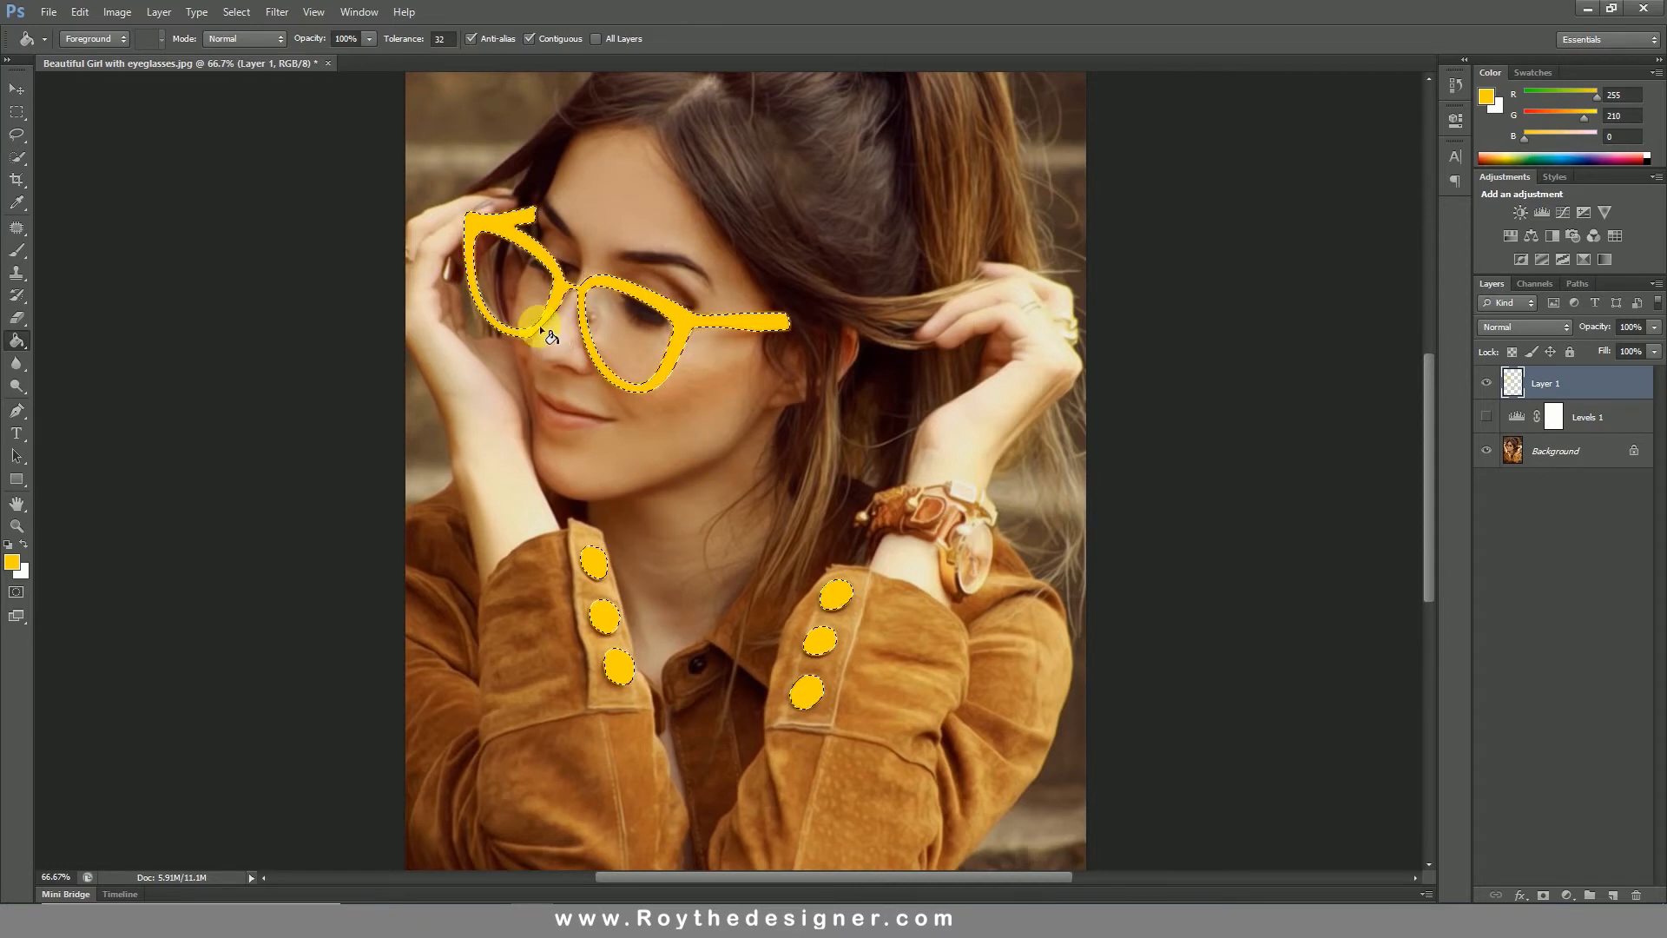
click(245, 16)
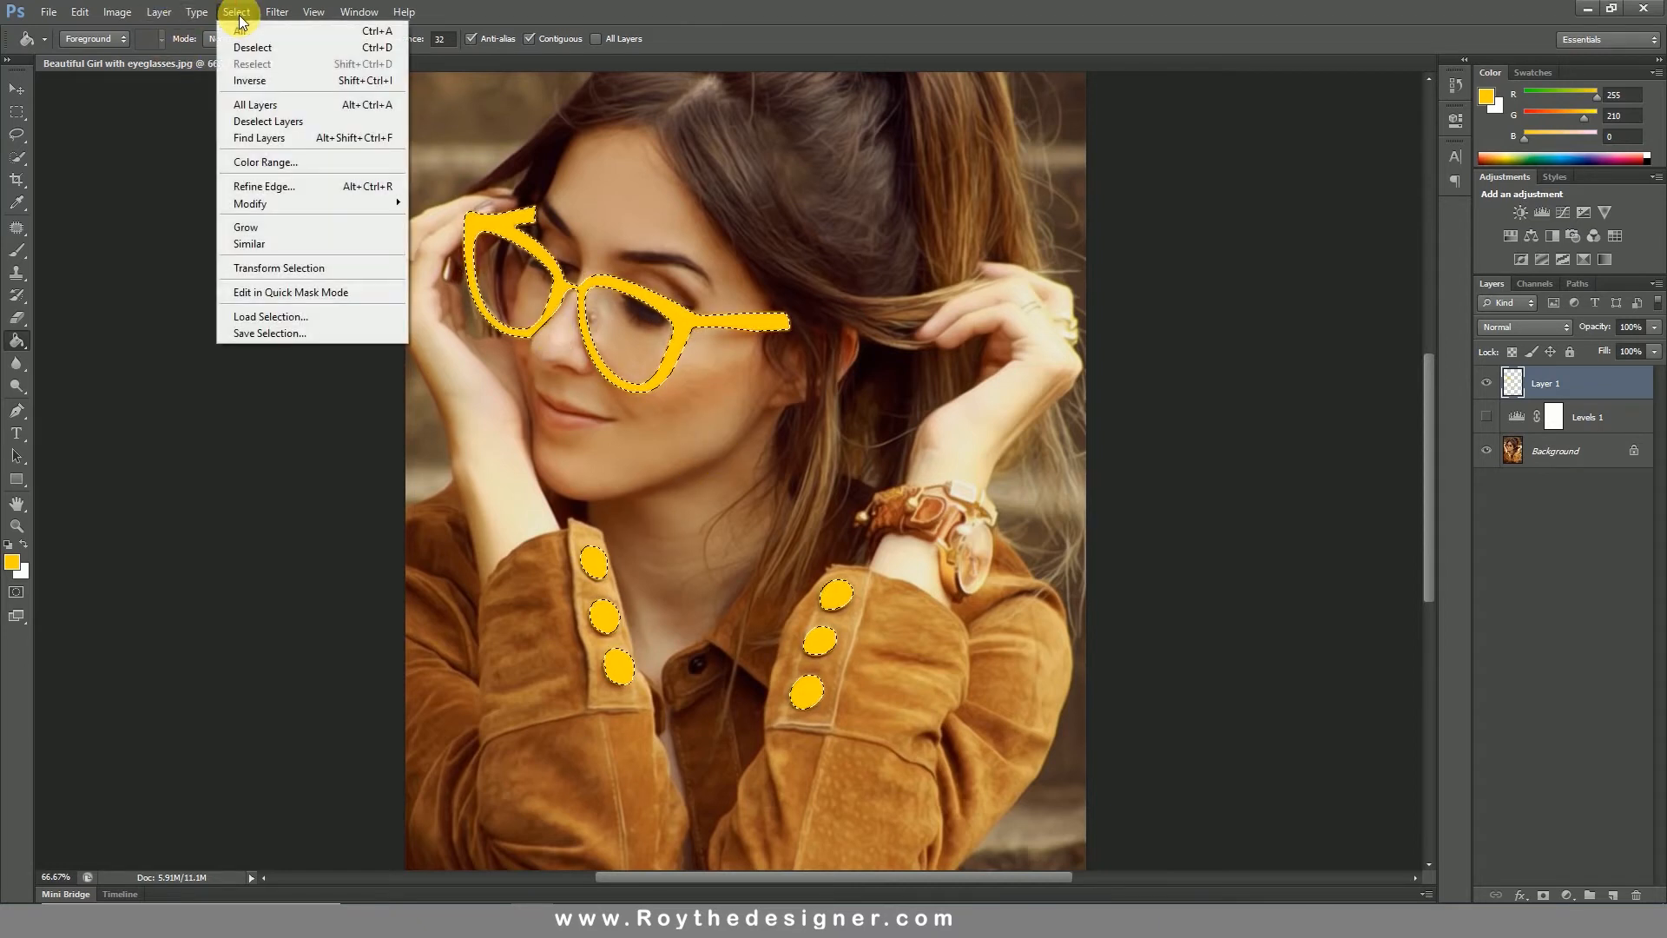
click(276, 49)
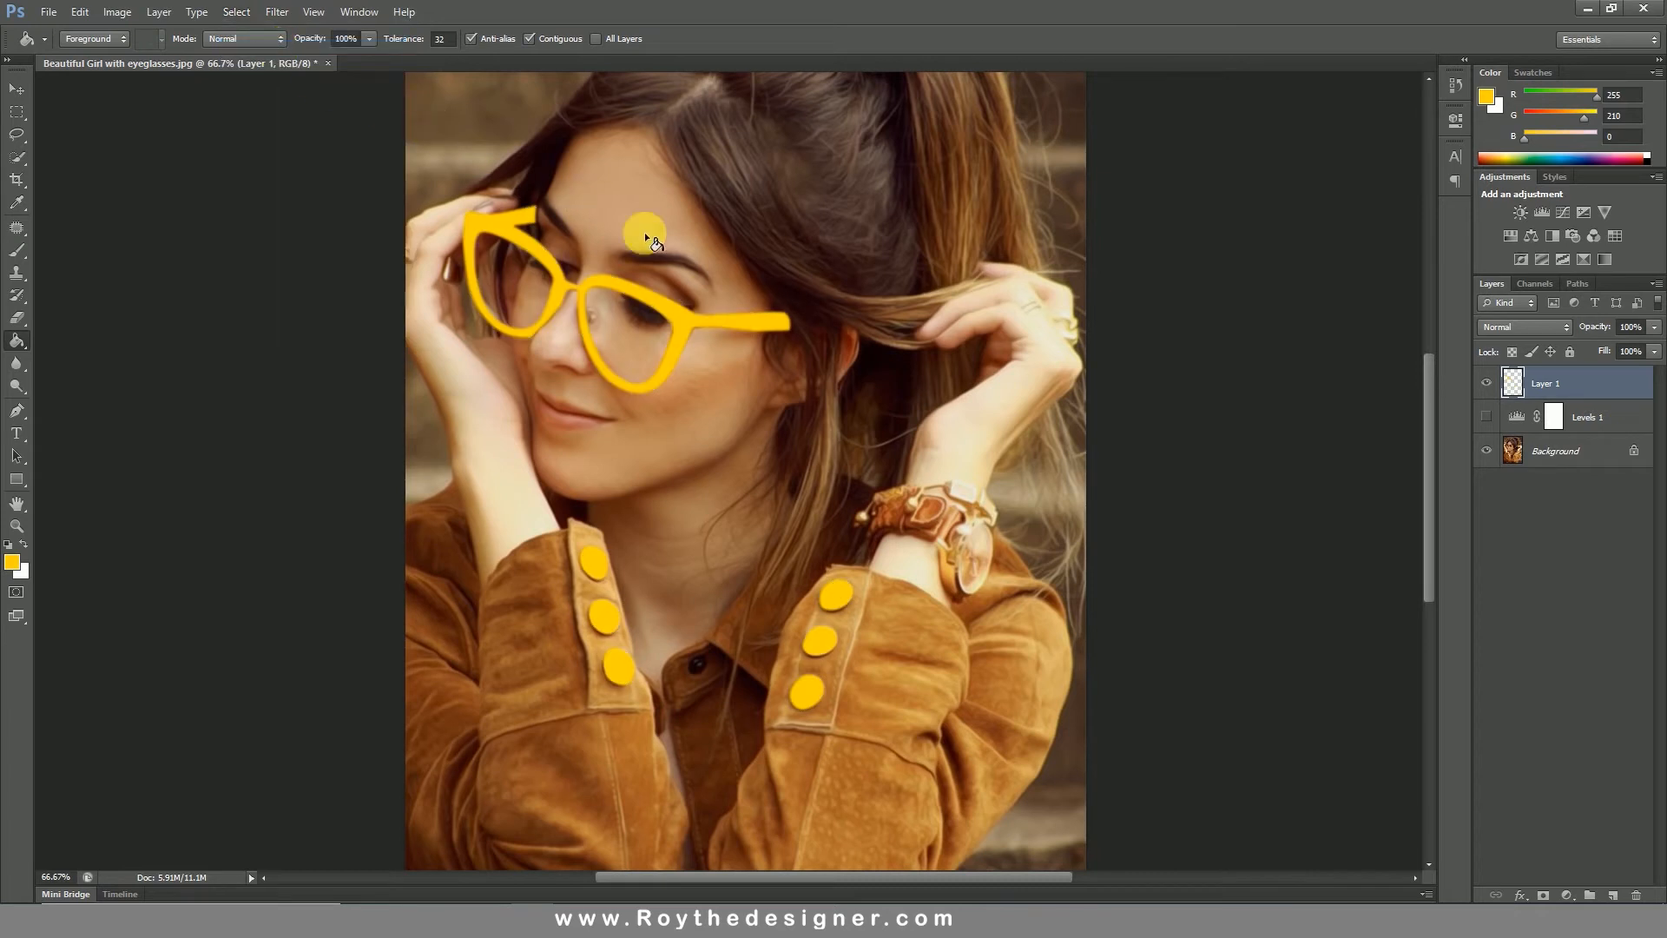
Turn the Levels 1 layer's visibility back on and keep Layer 1 active.
click(26, 95)
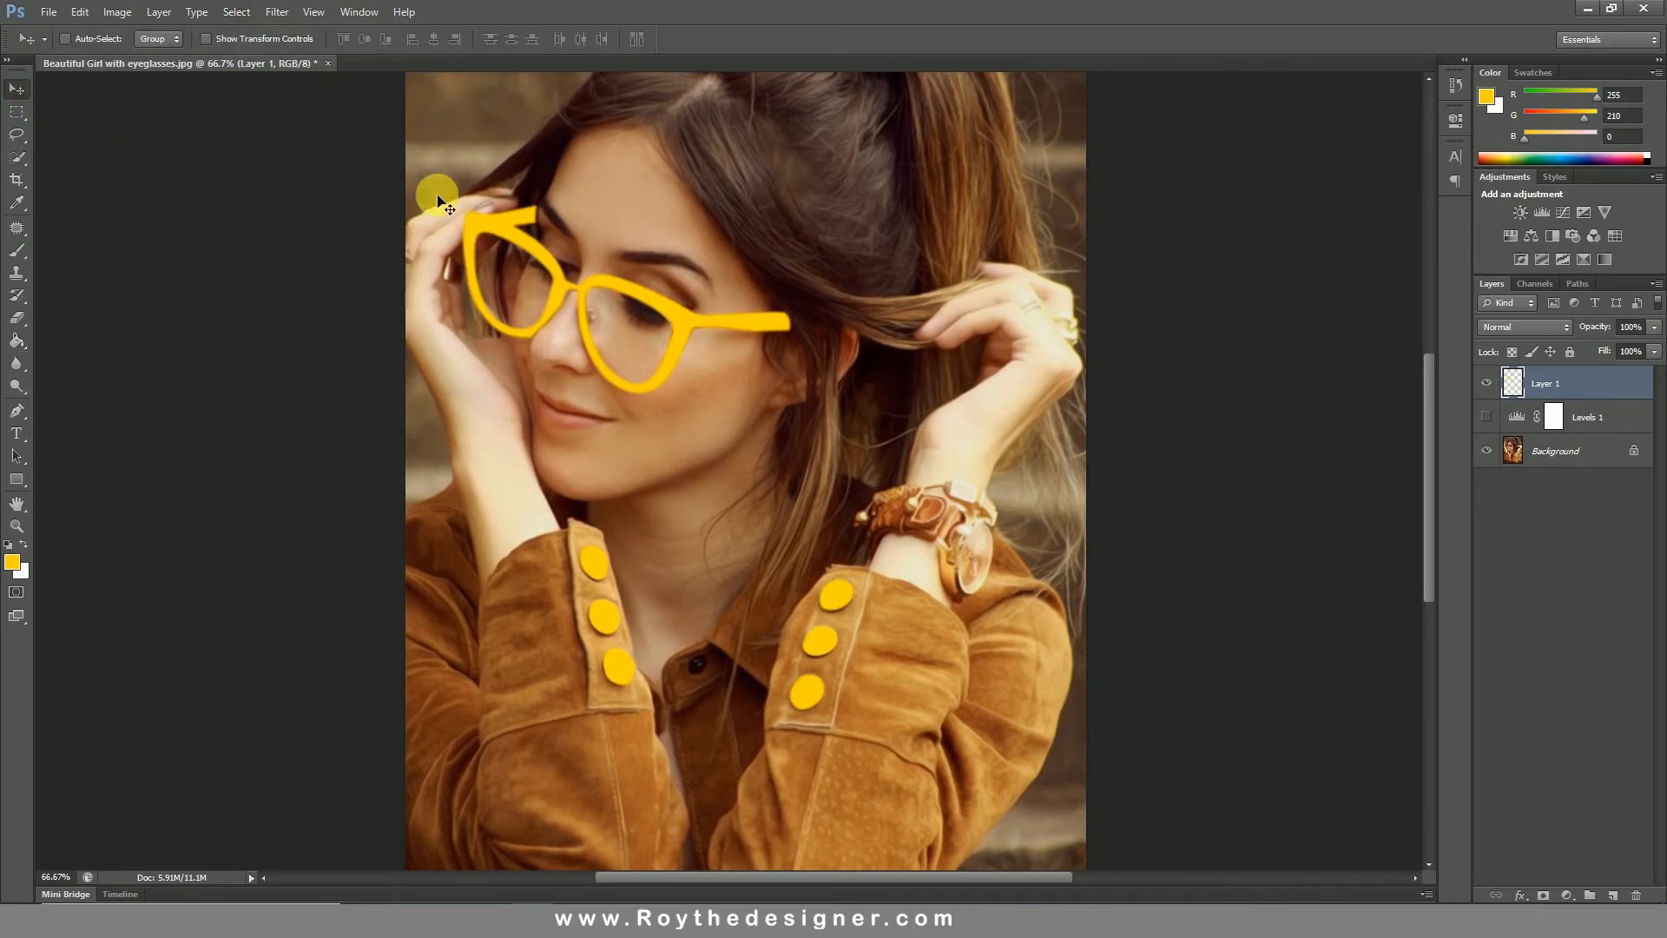
click(1487, 418)
mouse_move(1589, 378)
mouse_down()
mouse_move(1585, 427)
mouse_move(1593, 382)
mouse_up()
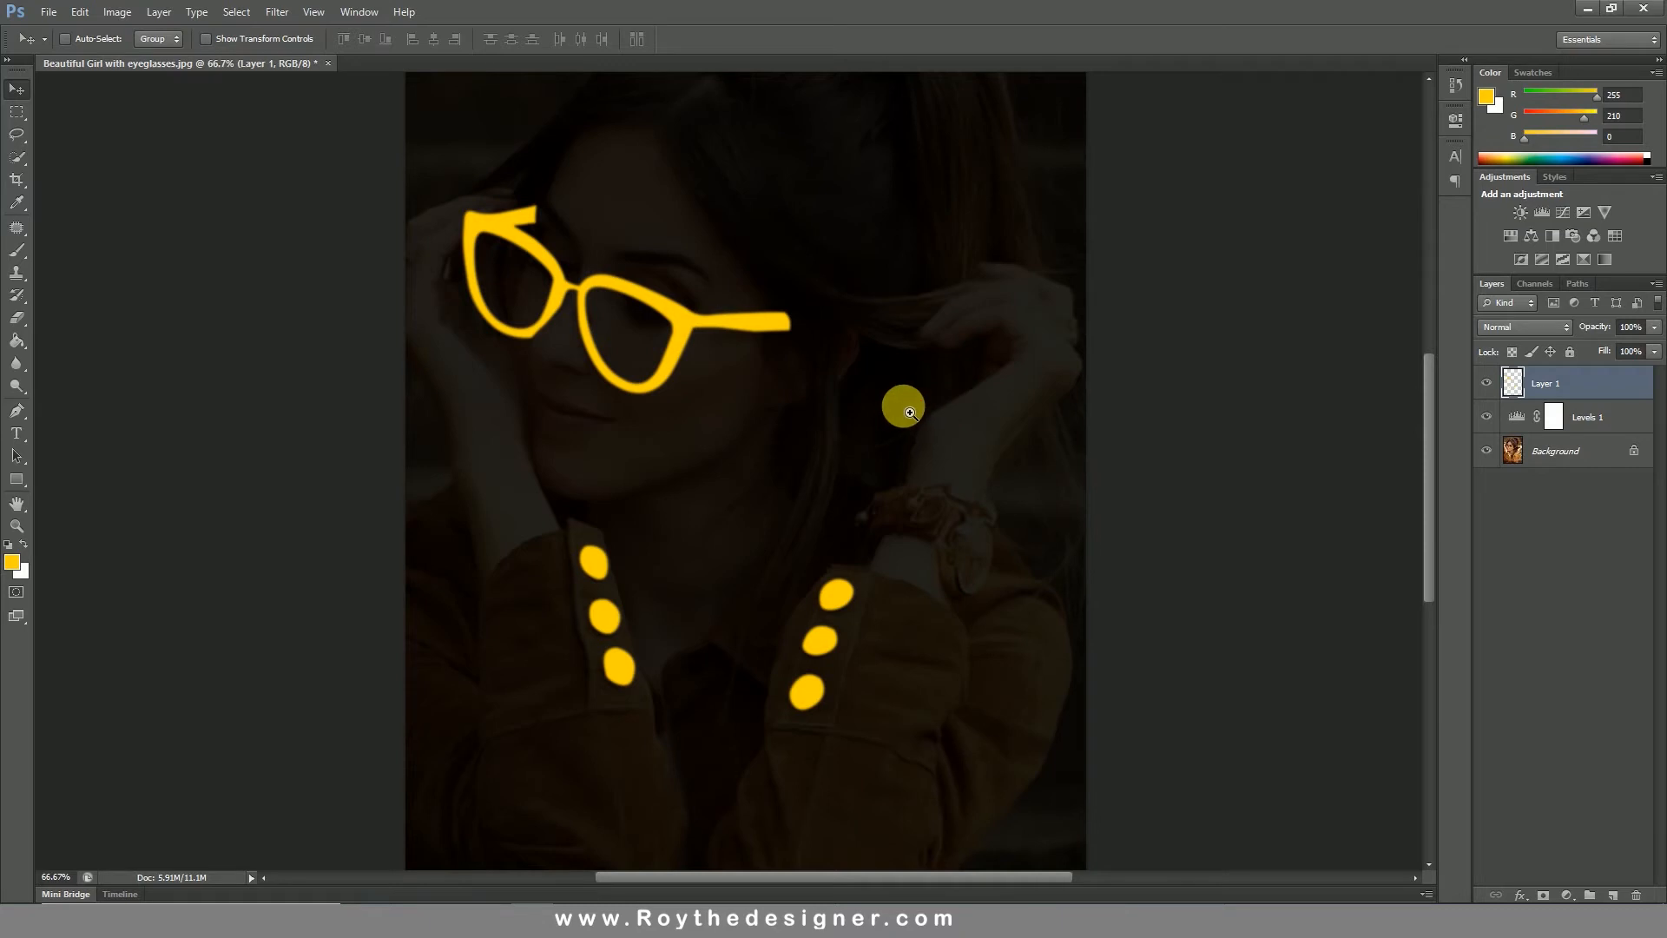
mouse_move(907, 410)
mouse_down()
mouse_move(936, 408)
mouse_move(916, 419)
mouse_up()
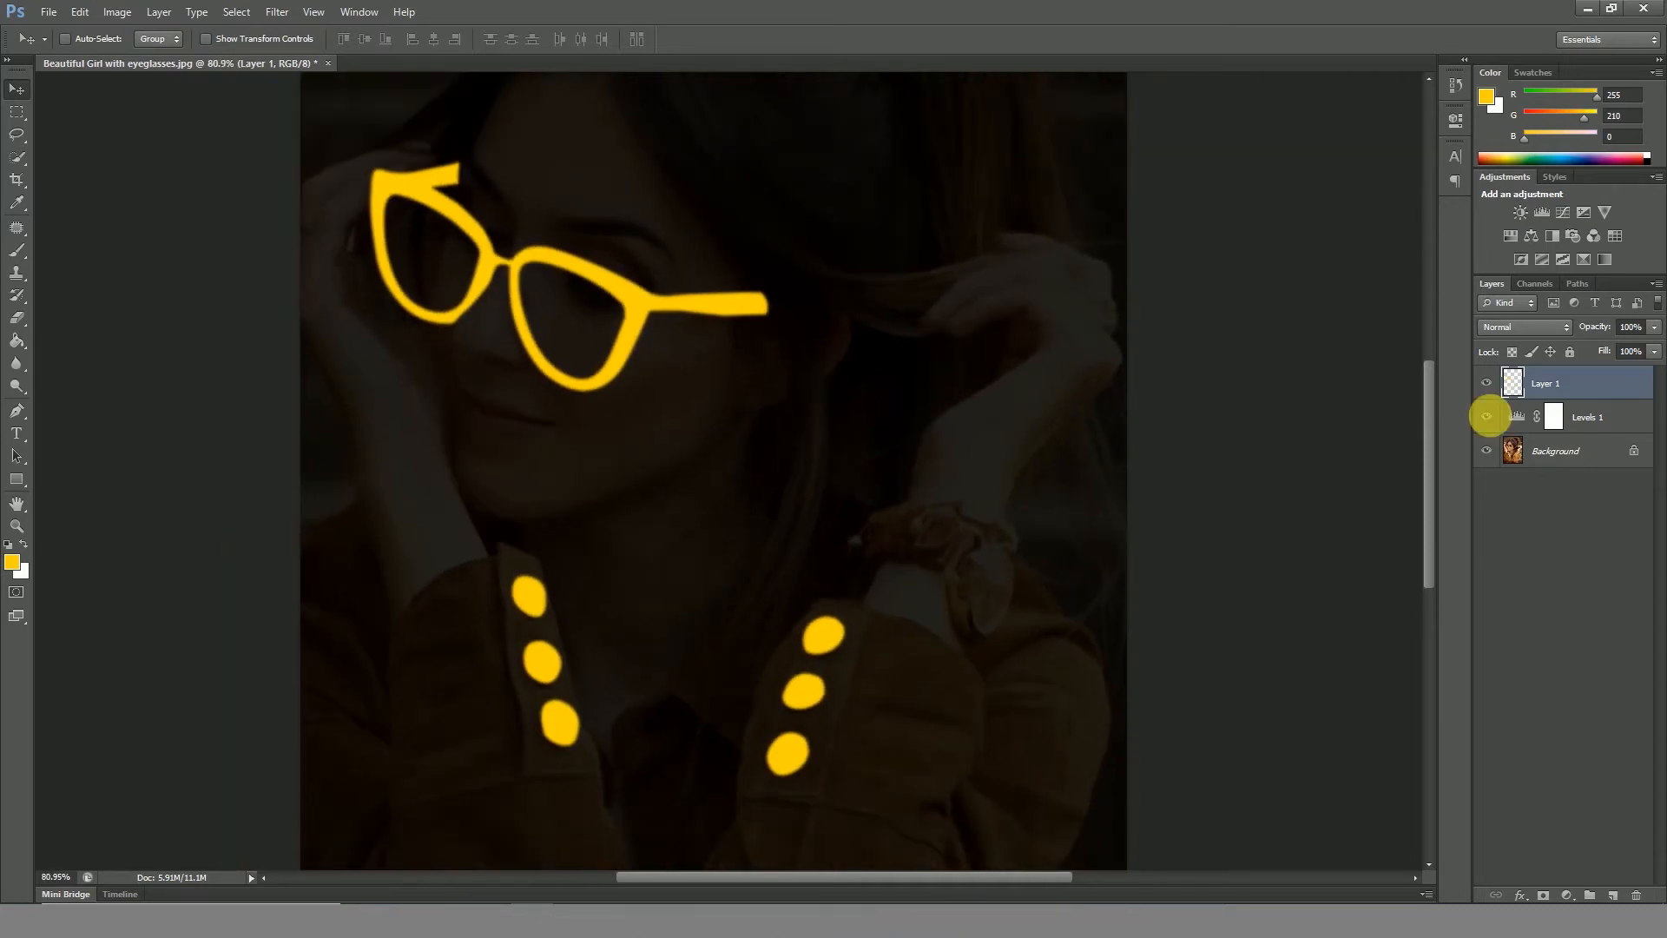
Paint the Levels 1 mask inside the right eyeglass lens with a soft 79 px black brush at 20% opacity.
click(1554, 416)
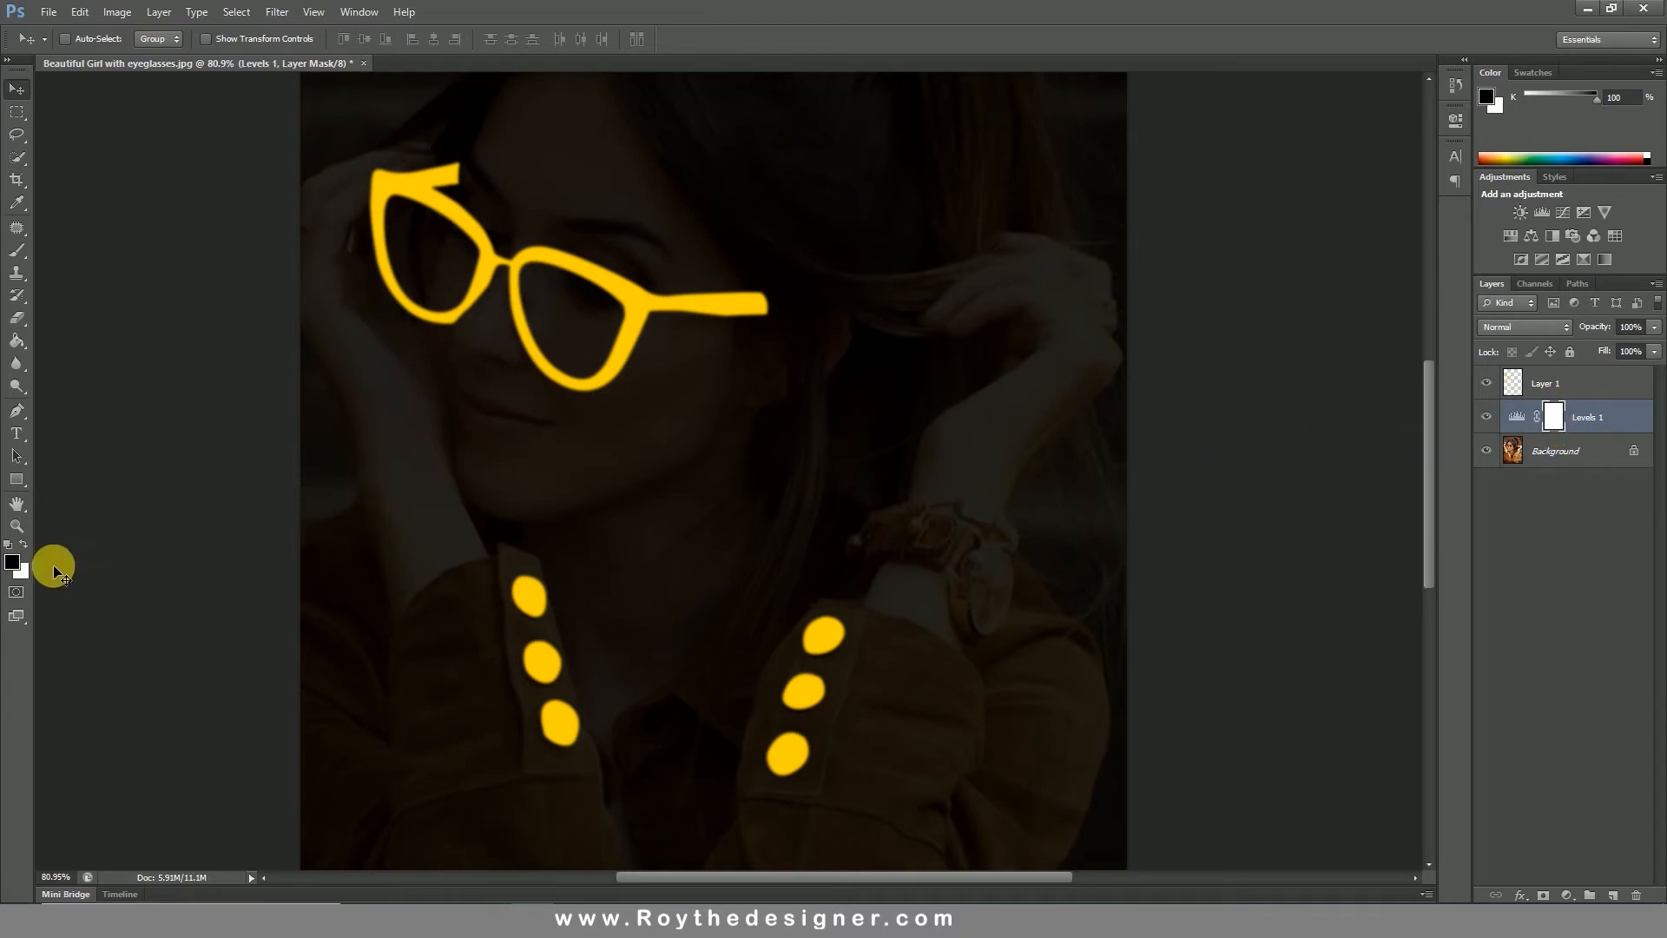
click(17, 255)
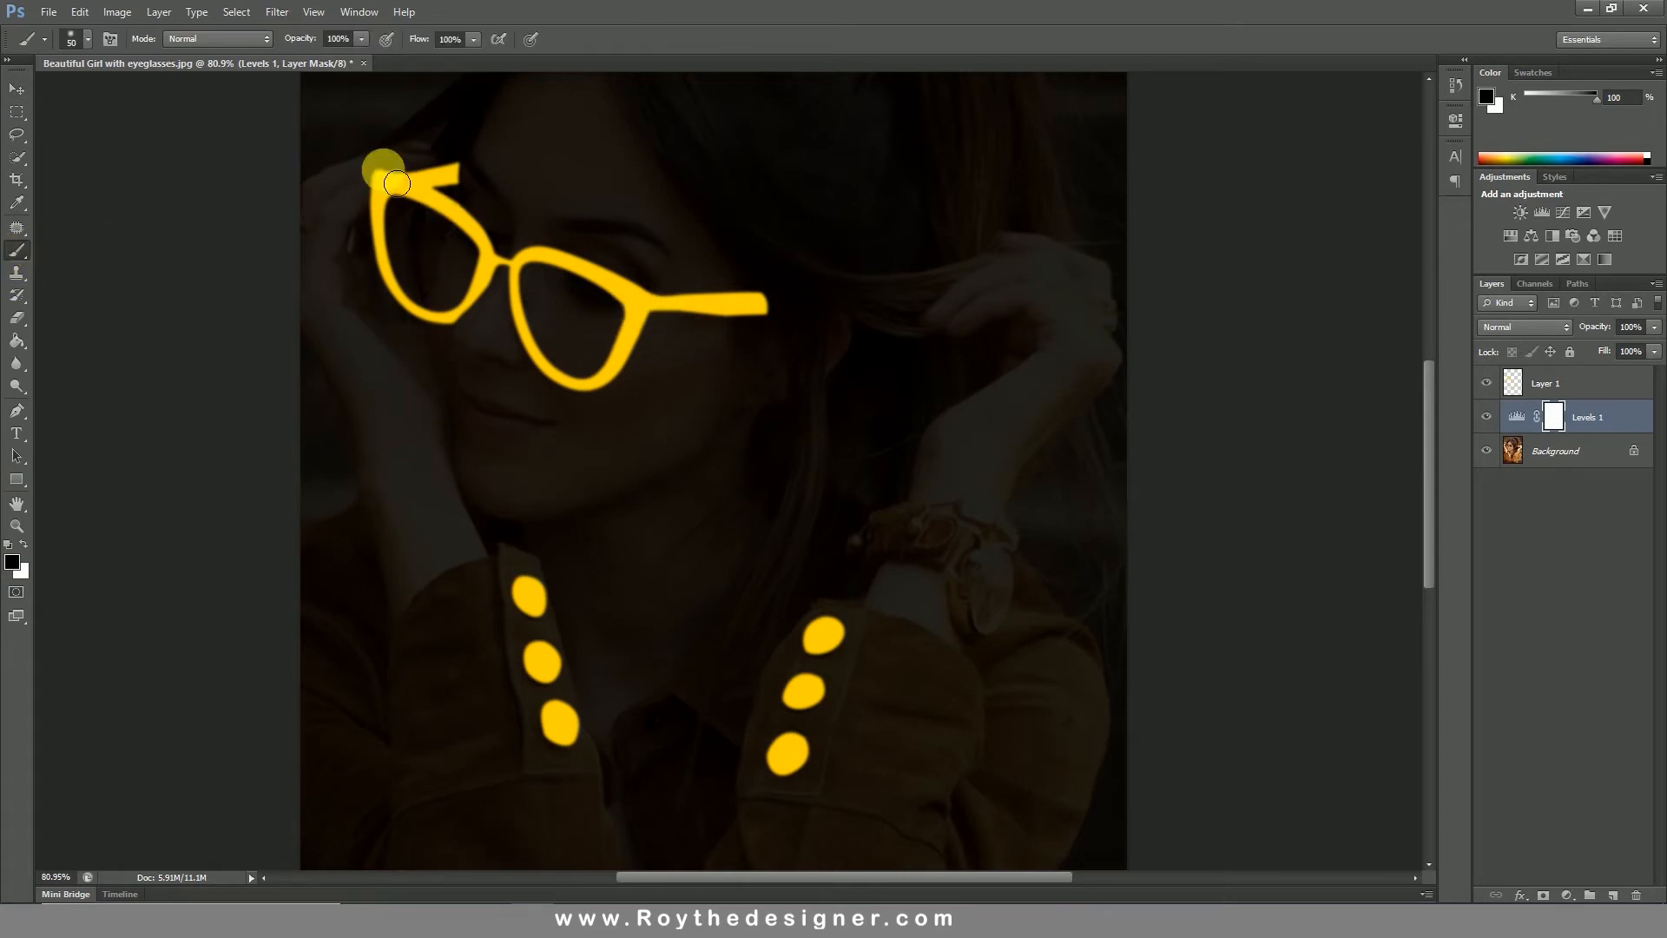
click(363, 39)
drag(362, 57, 293, 61)
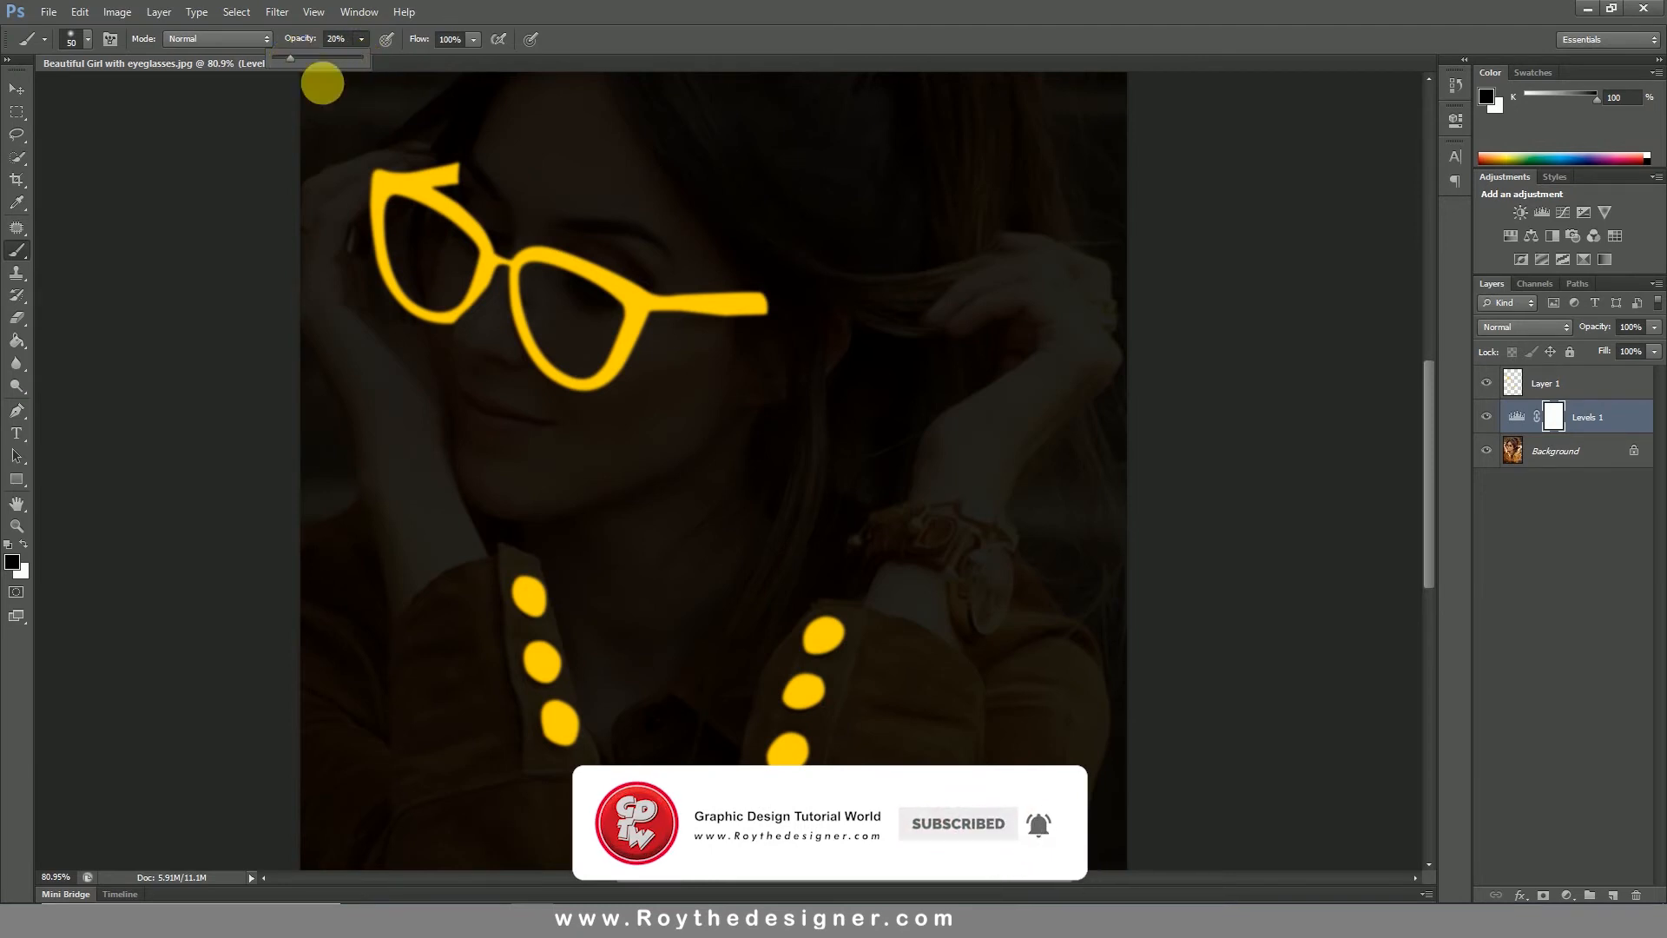
right_click(682, 398)
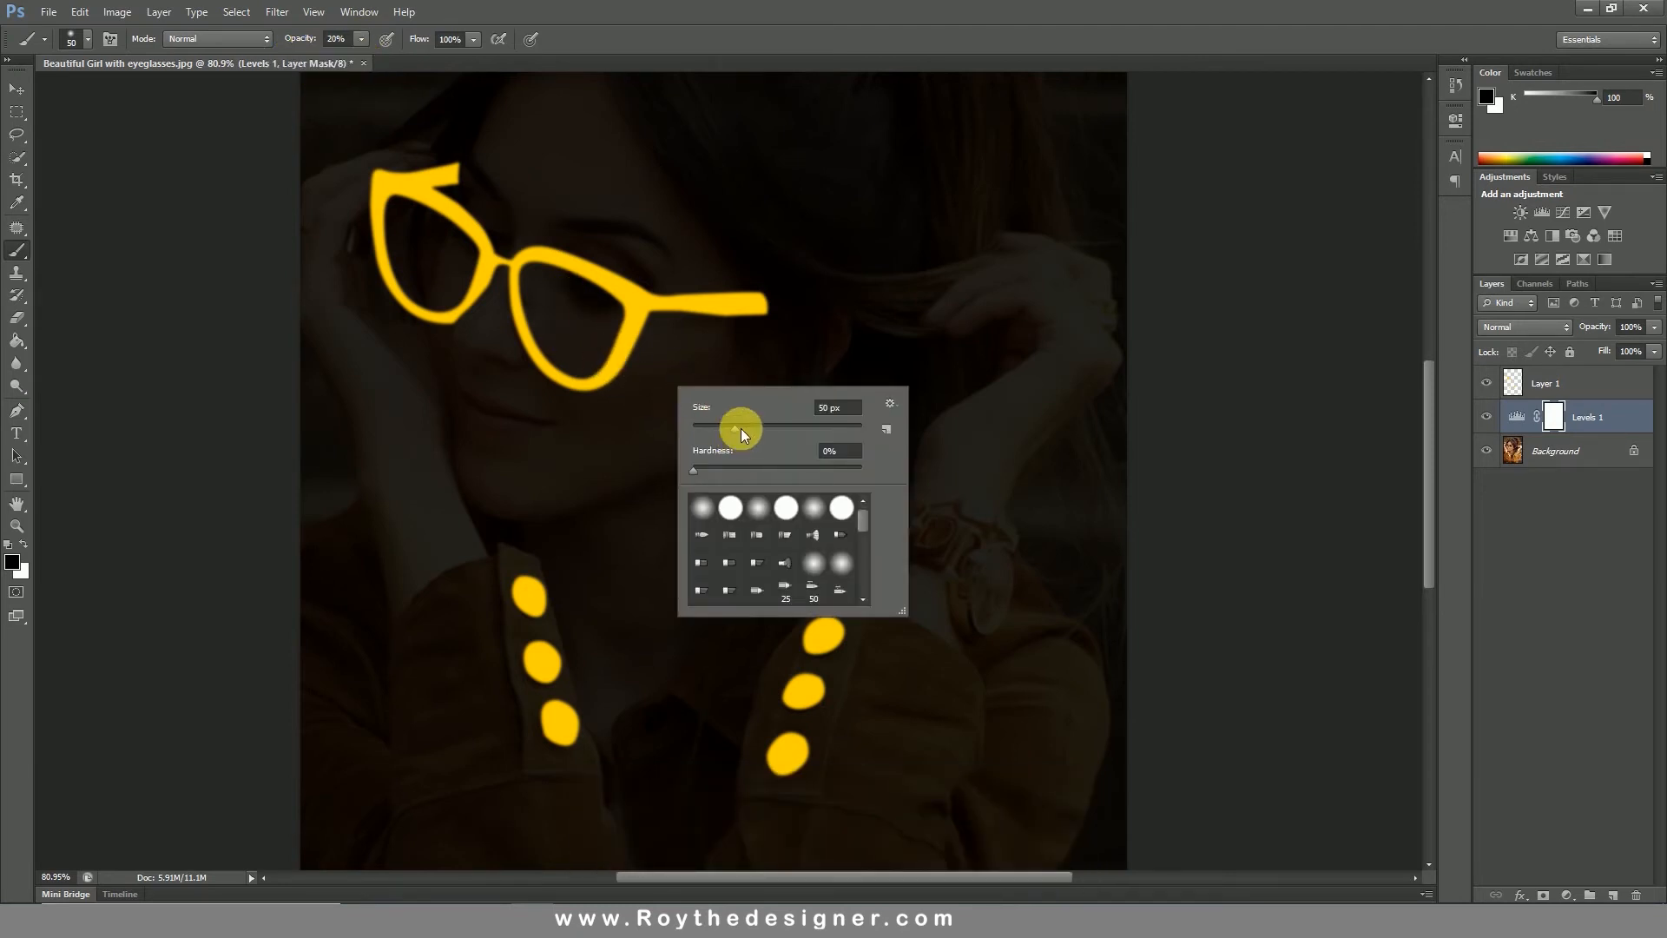
drag(741, 429, 759, 425)
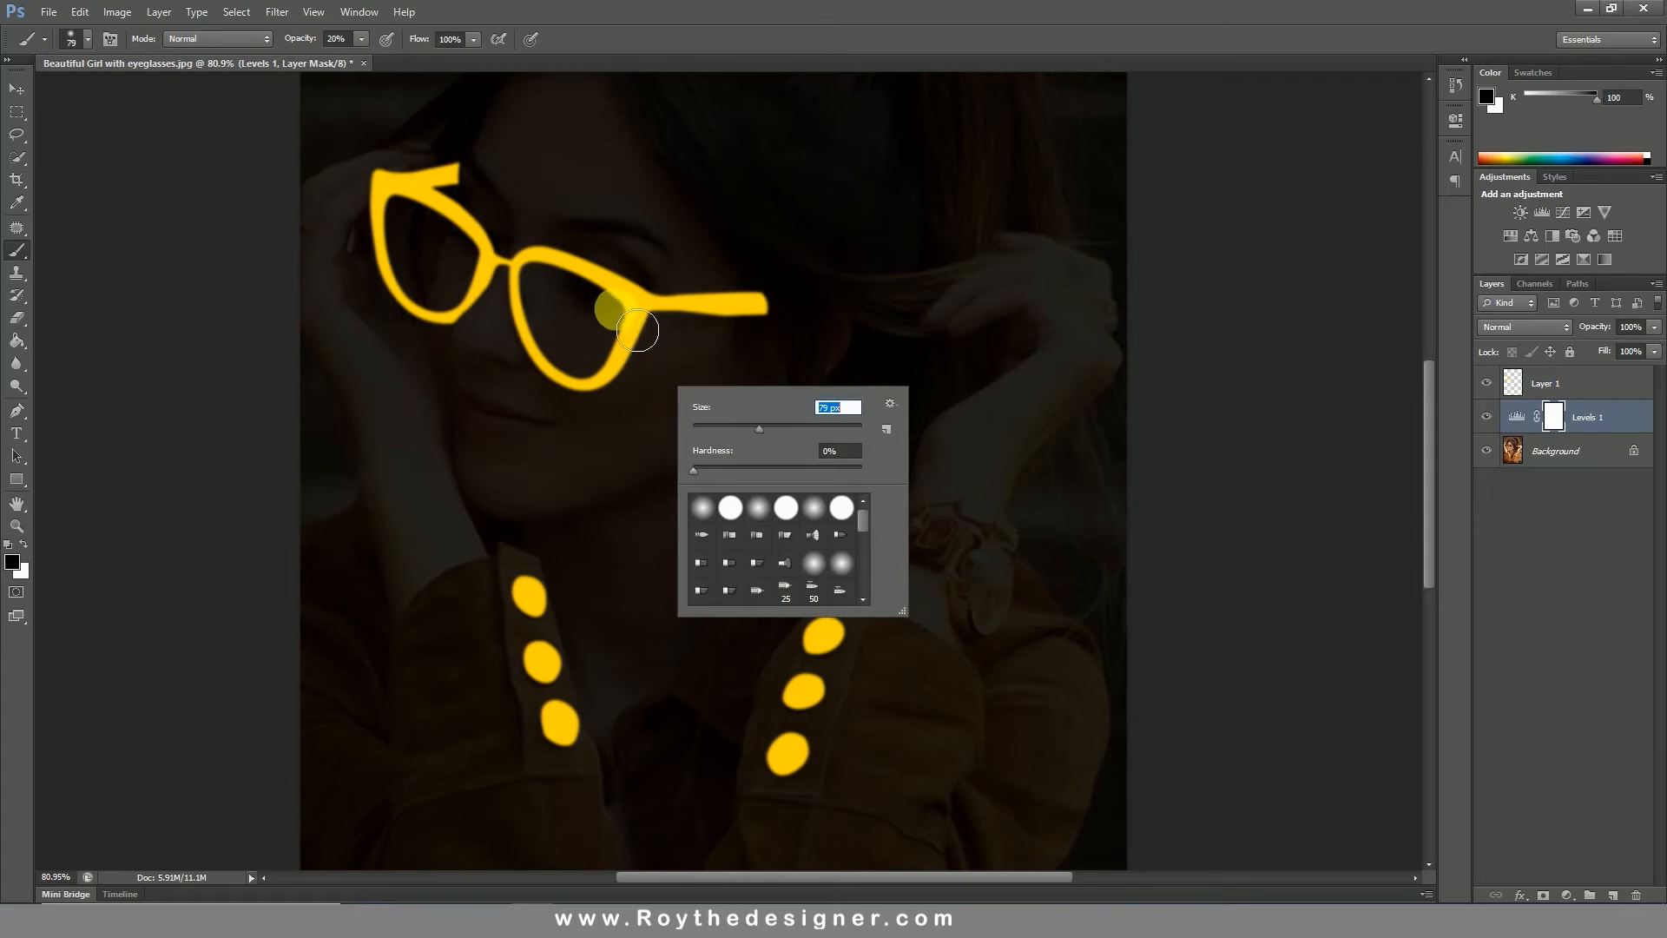
mouse_move(611, 309)
mouse_down()
mouse_move(632, 370)
mouse_move(603, 390)
mouse_move(566, 340)
mouse_move(562, 291)
mouse_move(563, 370)
mouse_move(552, 295)
mouse_move(568, 366)
mouse_move(596, 389)
mouse_move(646, 343)
mouse_move(566, 293)
mouse_move(611, 324)
mouse_move(615, 357)
mouse_move(570, 317)
mouse_move(615, 350)
mouse_move(619, 379)
mouse_move(561, 340)
mouse_move(583, 387)
mouse_move(619, 382)
mouse_move(644, 322)
mouse_move(554, 289)
mouse_move(630, 349)
mouse_move(624, 381)
mouse_move(579, 307)
mouse_move(577, 345)
mouse_up()
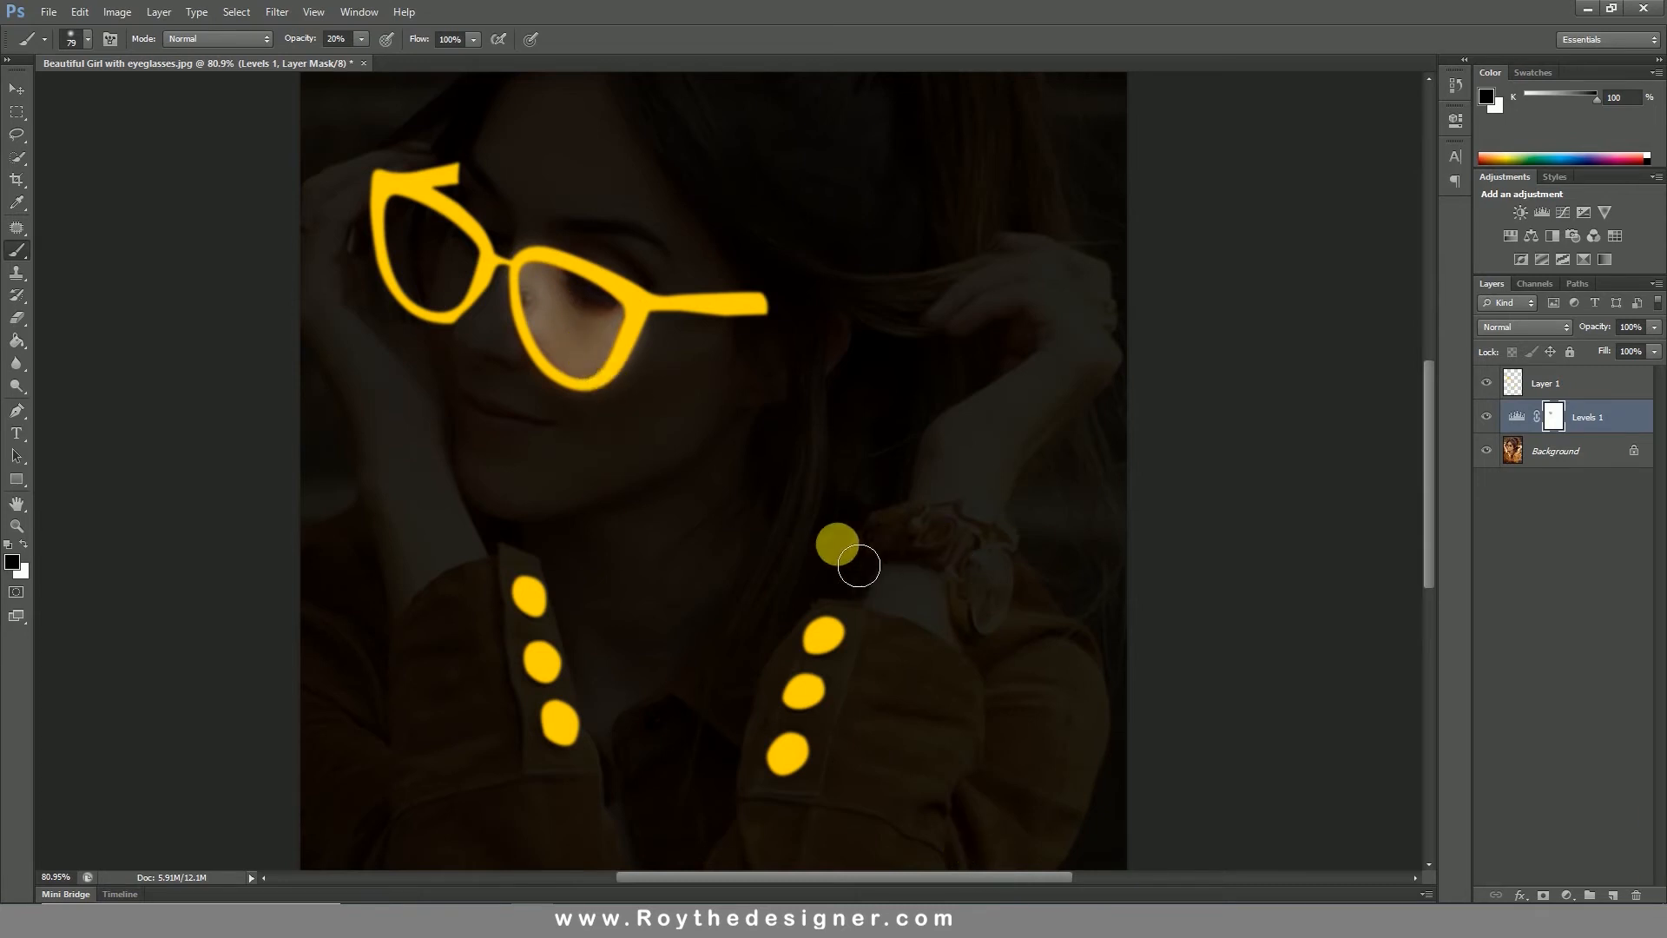
Brighten the left eyeglass lens on the Levels 1 mask, raising the brush opacity to 32%, and finish by lowering it to 17%.
mouse_move(483, 276)
mouse_down()
mouse_move(420, 212)
mouse_move(471, 276)
mouse_move(416, 231)
mouse_move(443, 134)
mouse_up()
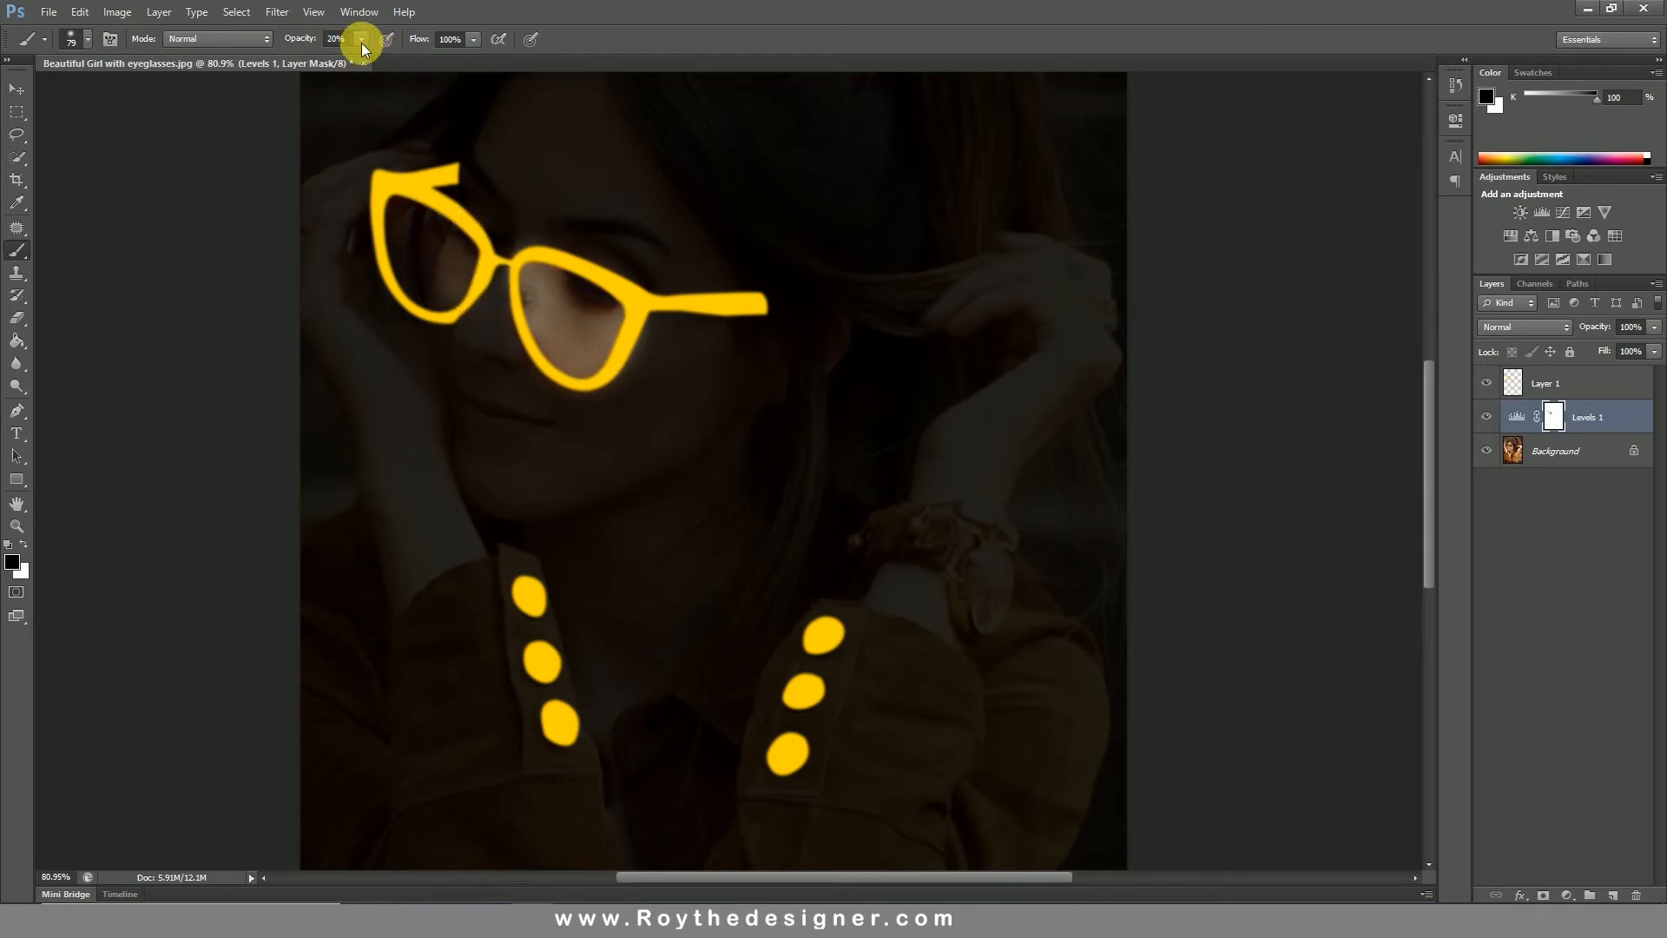
drag(372, 57, 375, 59)
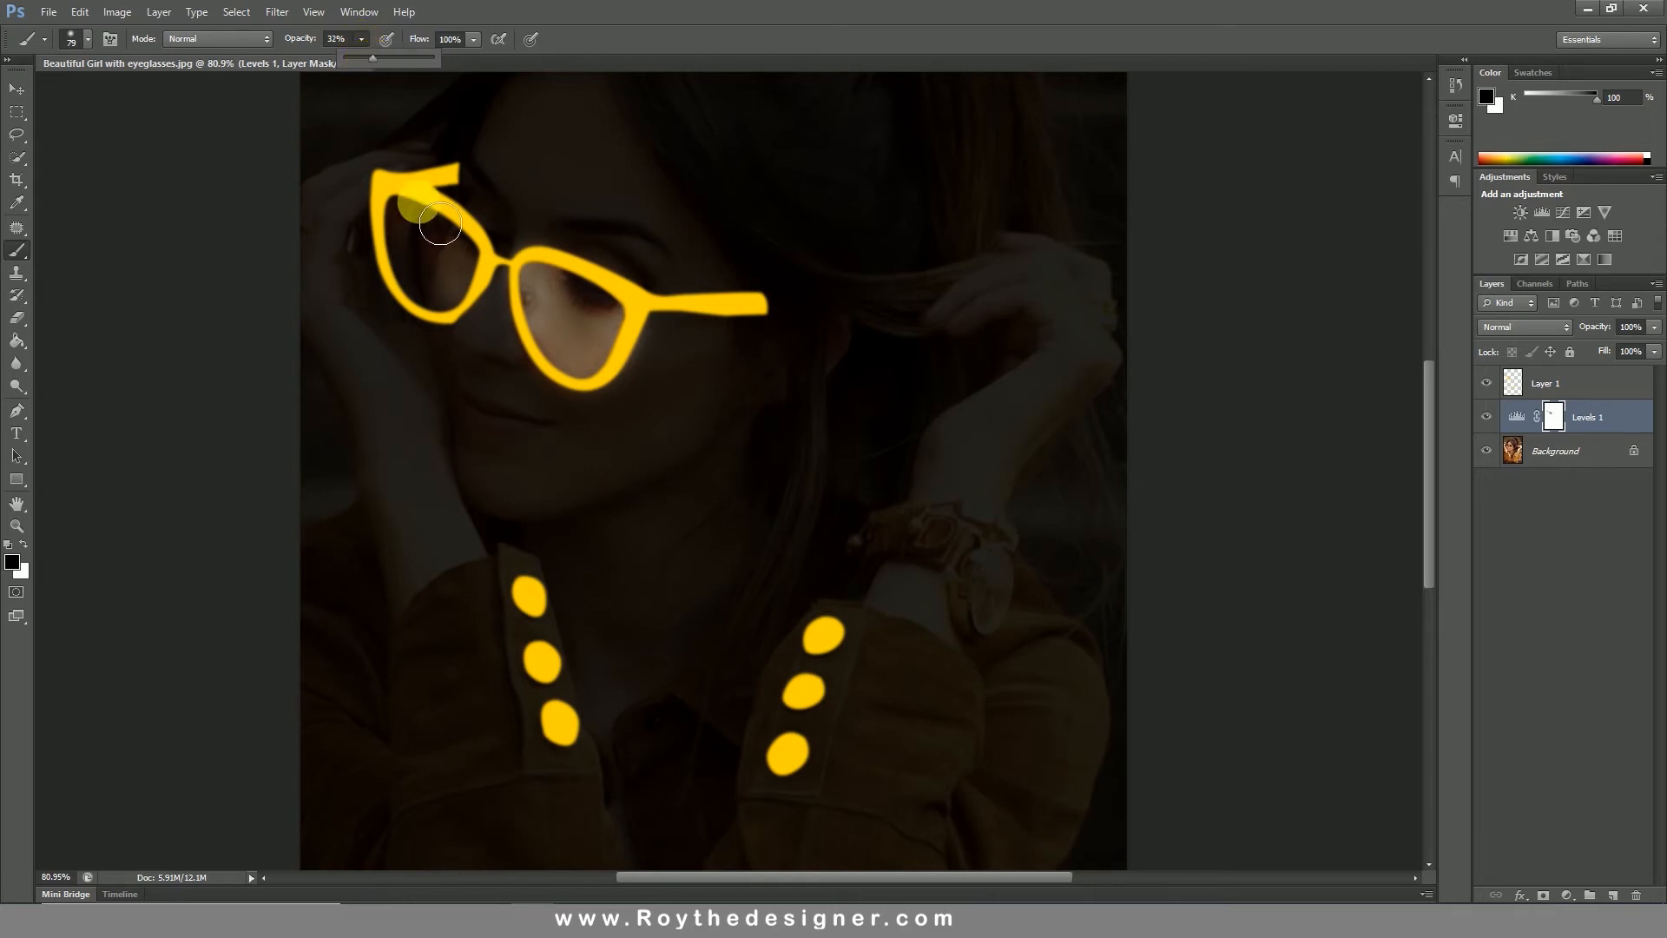
mouse_move(405, 206)
mouse_down()
mouse_move(489, 271)
mouse_move(435, 230)
mouse_move(438, 317)
mouse_move(479, 296)
mouse_move(447, 239)
mouse_move(465, 308)
mouse_move(433, 267)
mouse_move(448, 232)
mouse_move(501, 282)
mouse_move(410, 230)
mouse_move(485, 327)
mouse_move(480, 273)
mouse_move(417, 231)
mouse_move(472, 297)
mouse_move(497, 282)
mouse_move(561, 299)
mouse_move(564, 352)
mouse_move(592, 391)
mouse_move(633, 373)
mouse_move(628, 318)
mouse_move(562, 296)
mouse_move(614, 313)
mouse_move(634, 357)
mouse_move(552, 333)
mouse_move(582, 377)
mouse_move(604, 383)
mouse_move(636, 351)
mouse_move(607, 298)
mouse_move(543, 280)
mouse_move(198, 251)
mouse_move(236, 157)
mouse_move(347, 59)
mouse_up()
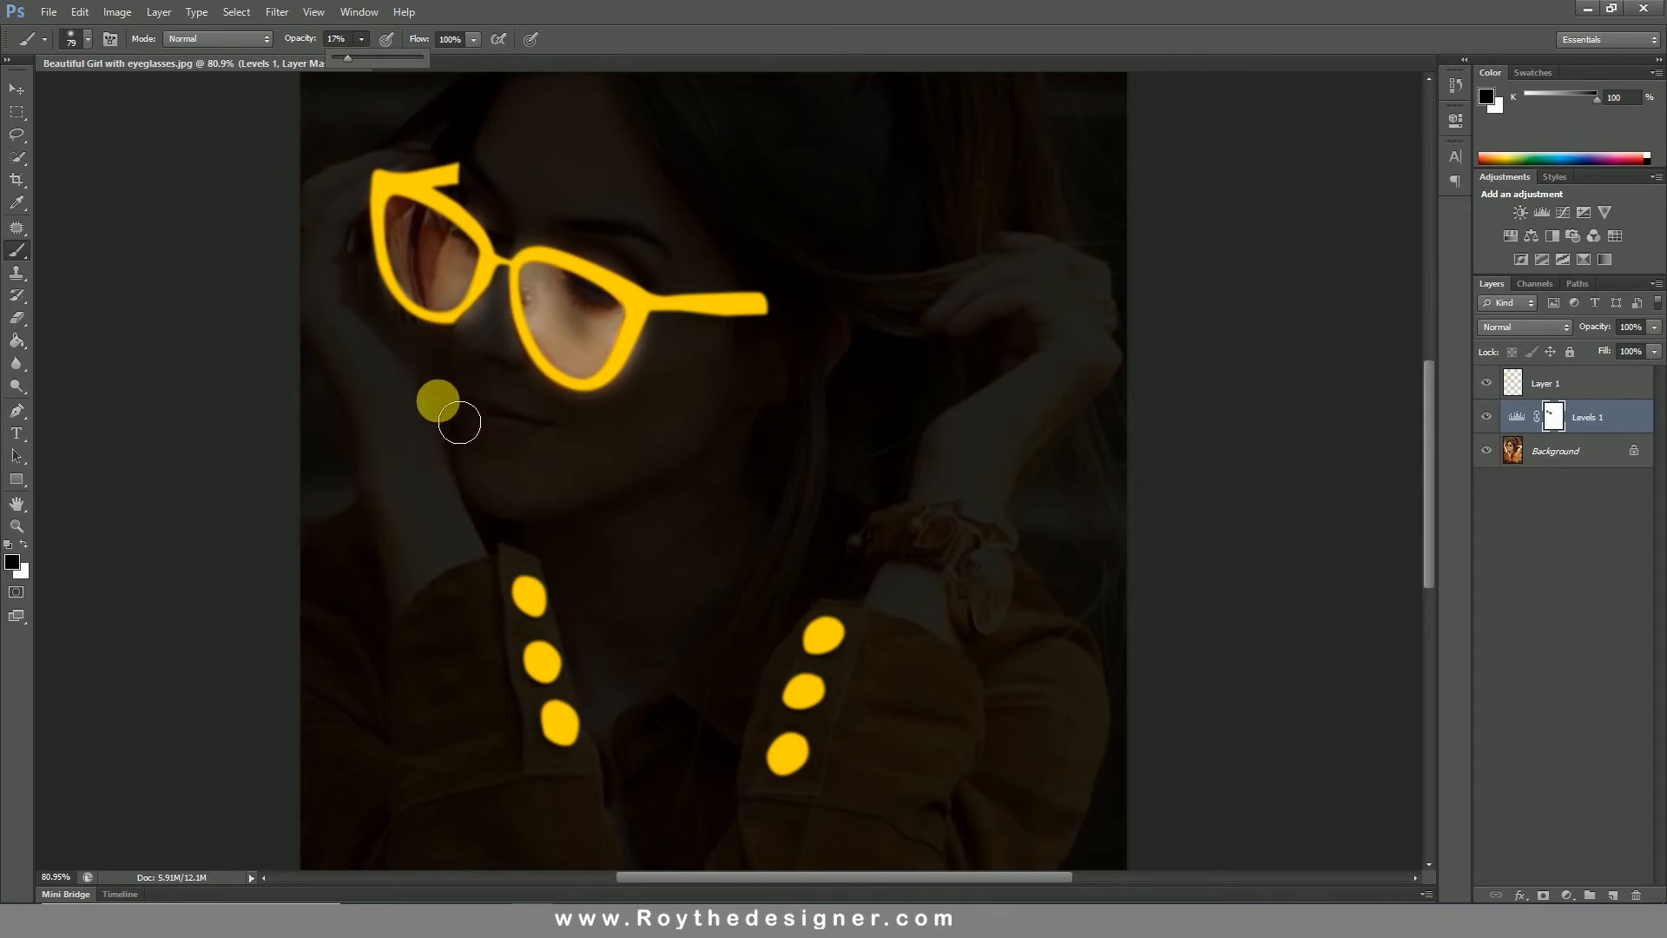
Paint a soft glow on the Levels 1 mask around the eyeglass frame with the brush enlarged to 127 px.
right_click(441, 401)
drag(524, 441, 556, 439)
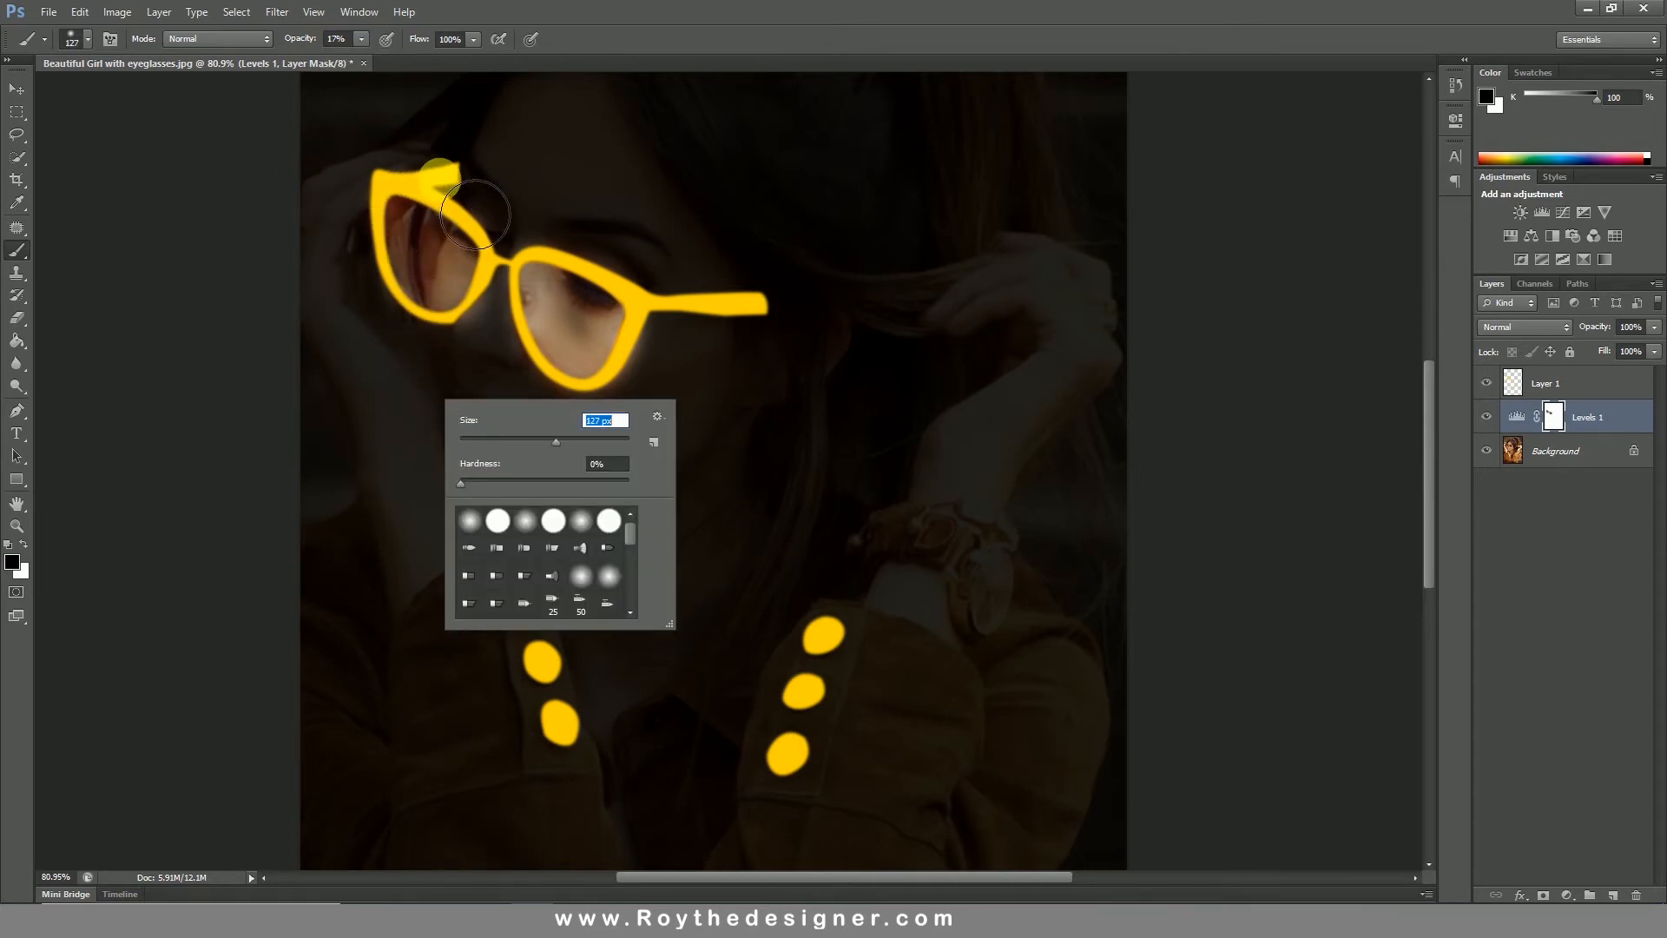
click(432, 224)
mouse_move(422, 228)
mouse_down()
mouse_move(415, 298)
mouse_move(449, 343)
mouse_move(427, 302)
mouse_move(486, 341)
mouse_move(516, 296)
mouse_move(508, 260)
mouse_move(462, 217)
mouse_move(525, 273)
mouse_move(497, 358)
mouse_move(454, 380)
mouse_move(487, 352)
mouse_move(328, 221)
mouse_move(403, 245)
mouse_move(478, 315)
mouse_move(527, 311)
mouse_move(551, 363)
mouse_move(579, 375)
mouse_move(603, 371)
mouse_move(630, 318)
mouse_move(668, 354)
mouse_move(667, 382)
mouse_move(609, 413)
mouse_move(565, 348)
mouse_move(804, 338)
mouse_move(647, 332)
mouse_move(588, 285)
mouse_move(668, 334)
mouse_move(659, 382)
mouse_move(567, 436)
mouse_move(583, 371)
mouse_move(613, 355)
mouse_move(594, 338)
mouse_move(630, 364)
mouse_move(488, 277)
mouse_move(457, 282)
mouse_move(490, 346)
mouse_move(446, 260)
mouse_move(417, 246)
mouse_move(513, 402)
mouse_move(564, 624)
mouse_up()
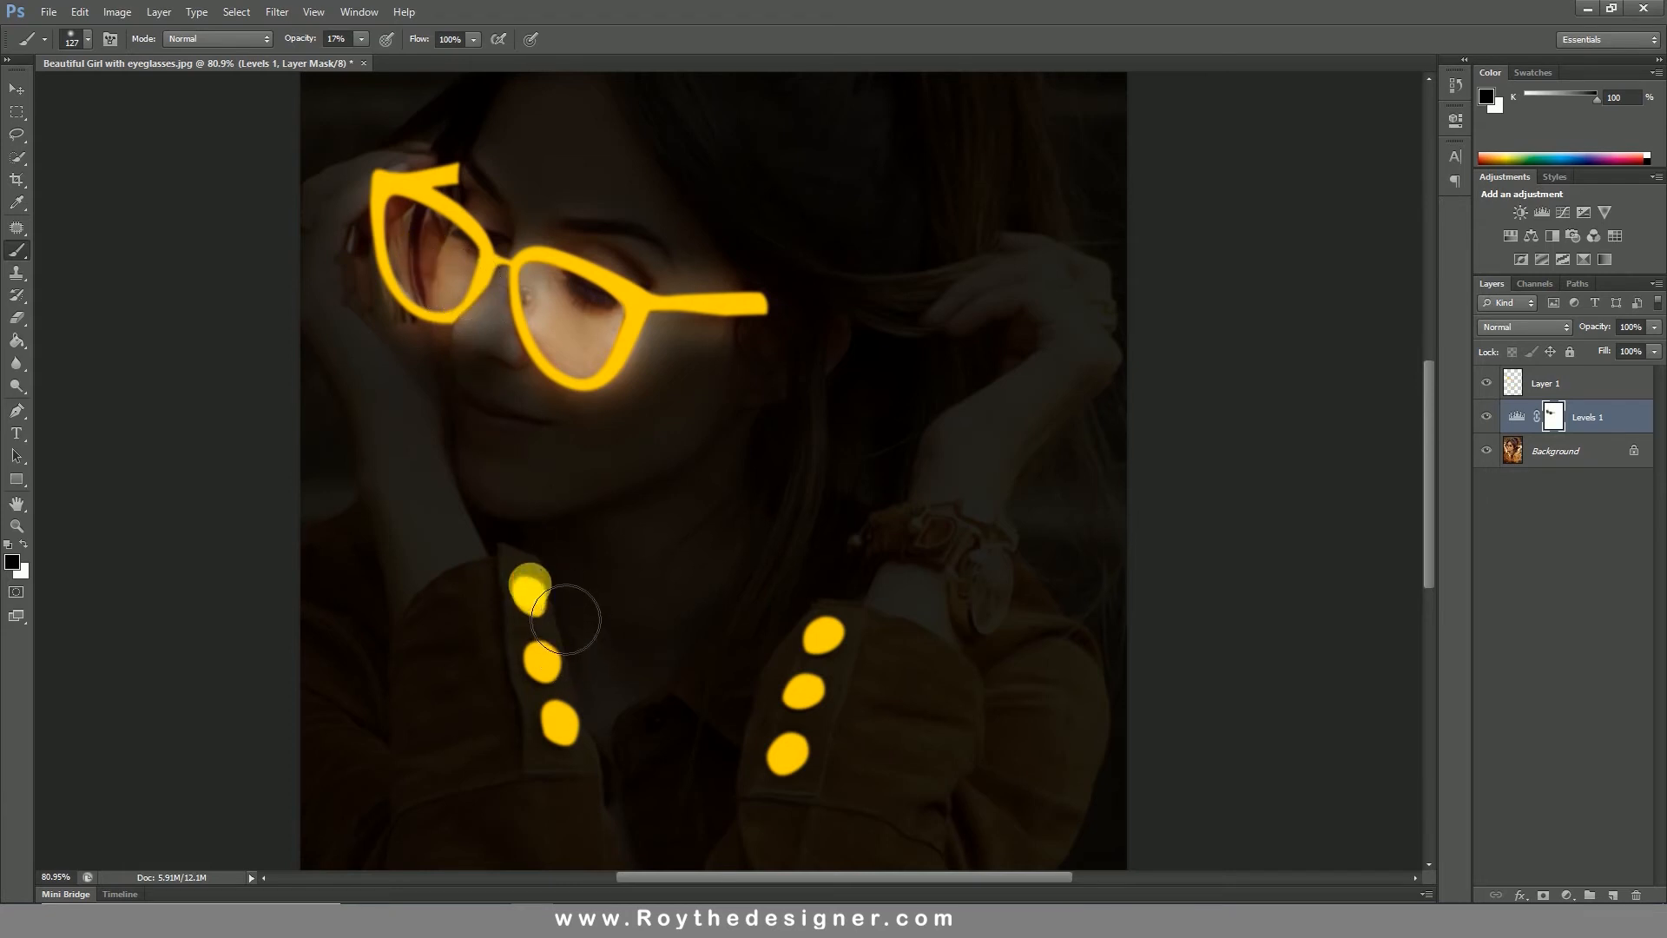
Reduce the brush to 92 px and paint a soft glow on the Levels 1 mask around the left cuff's three buttons.
right_click(566, 604)
drag(629, 623, 624, 623)
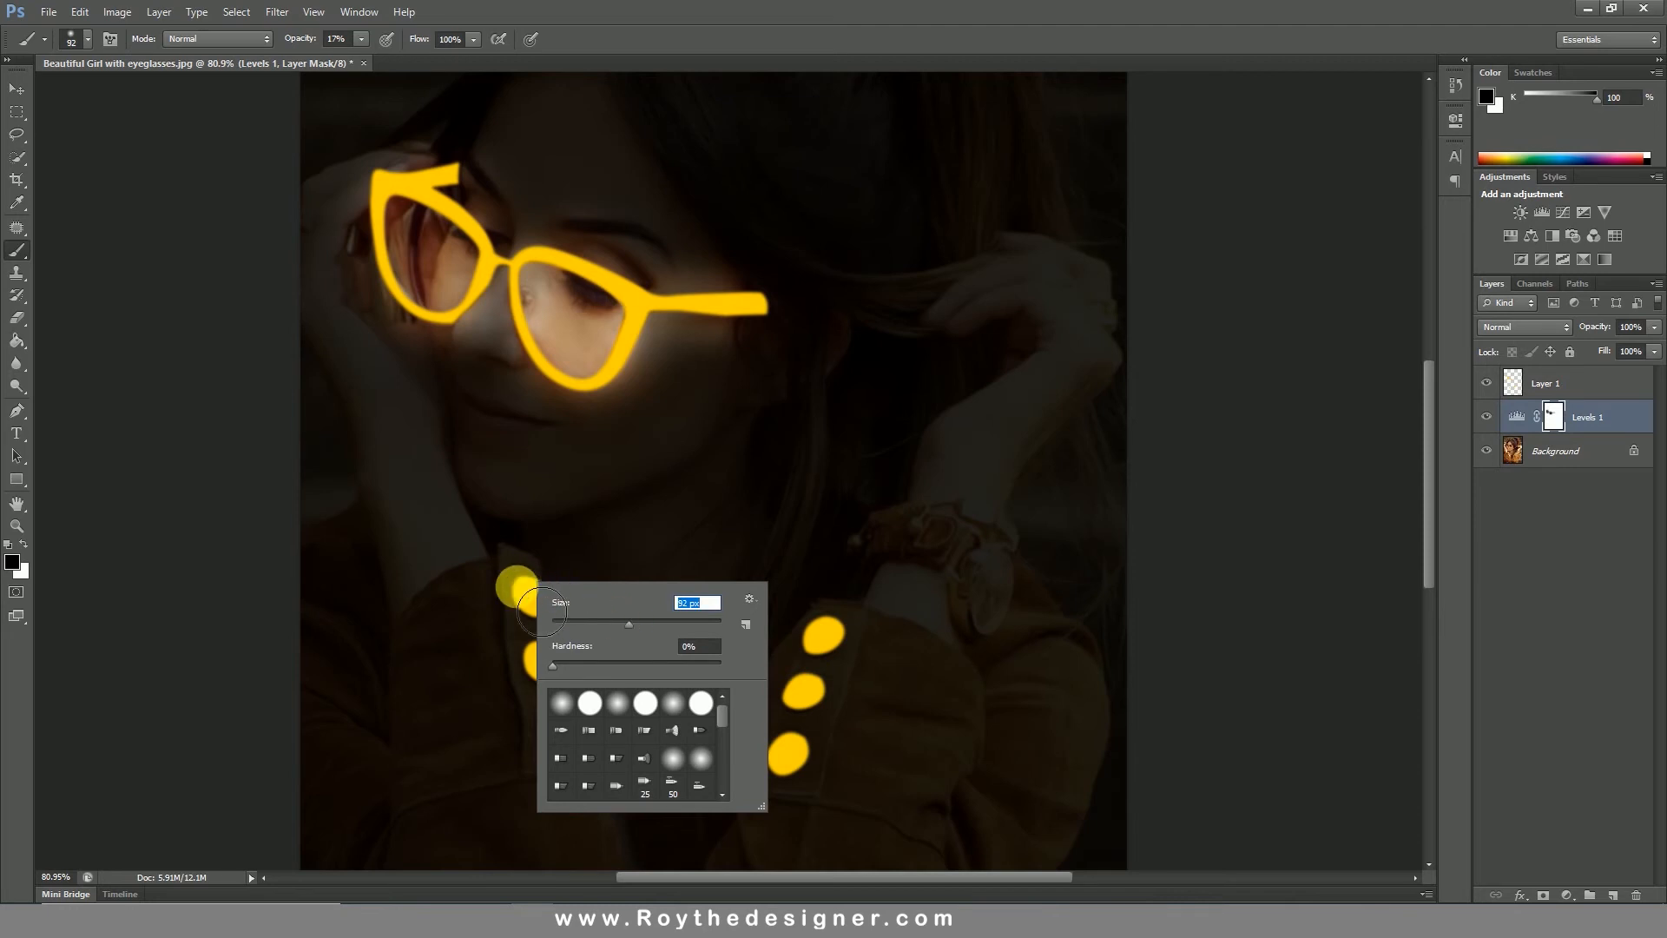
key(Return)
key(ctrl+z)
click(560, 635)
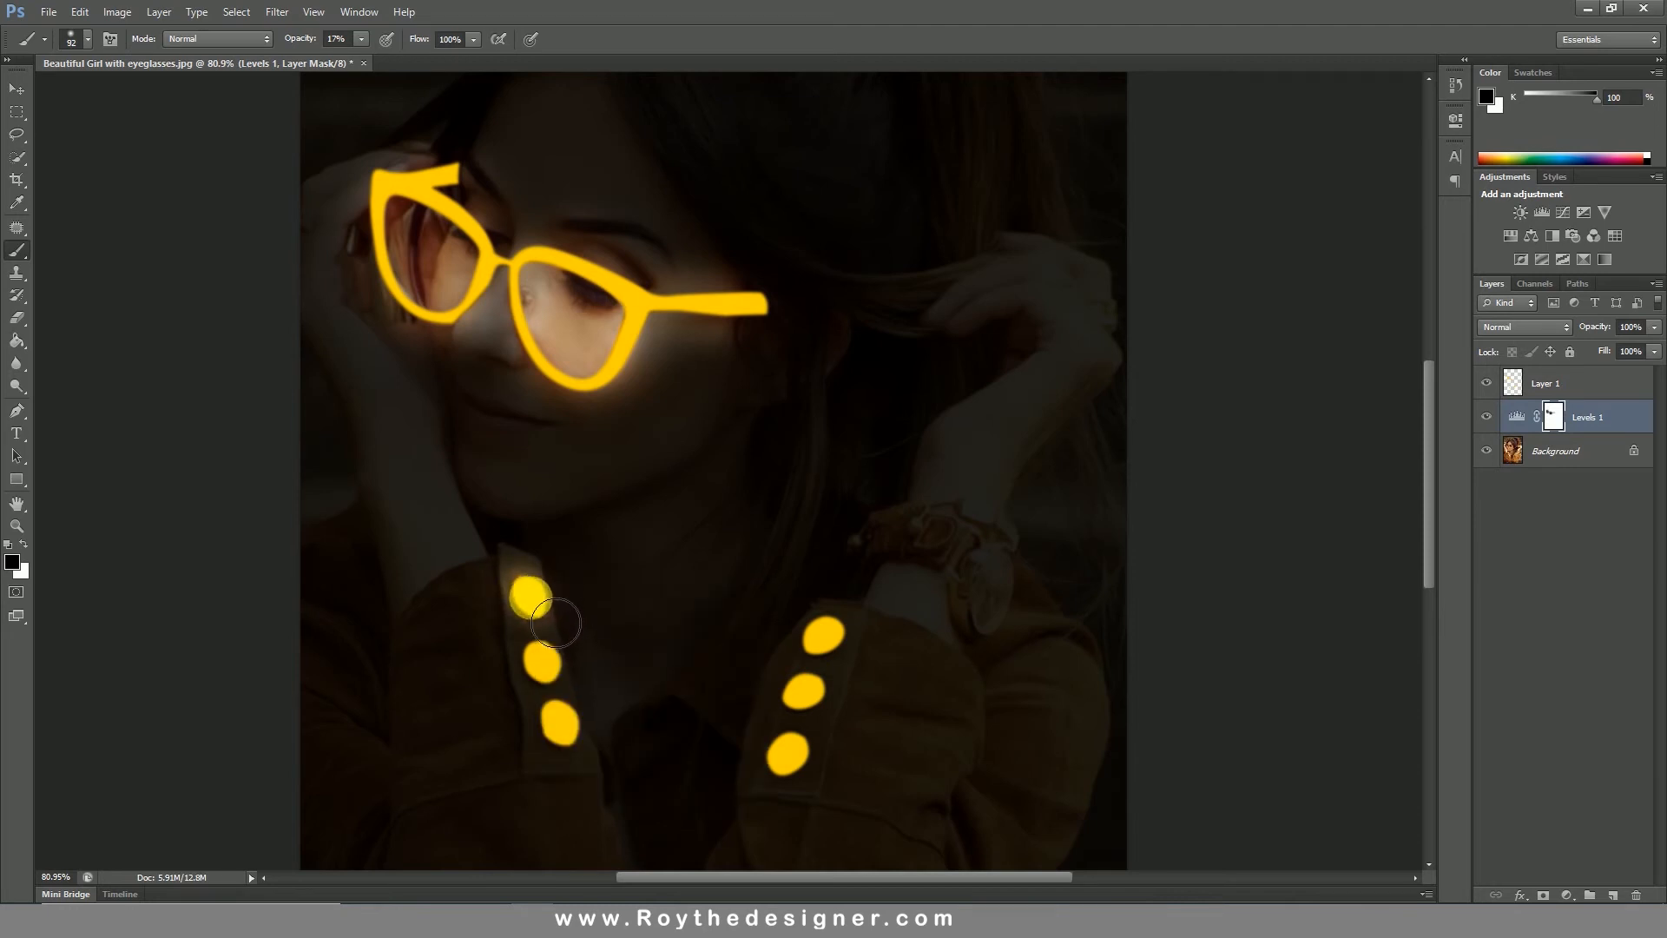
key(ctrl+z)
click(569, 688)
key(ctrl+z)
click(564, 689)
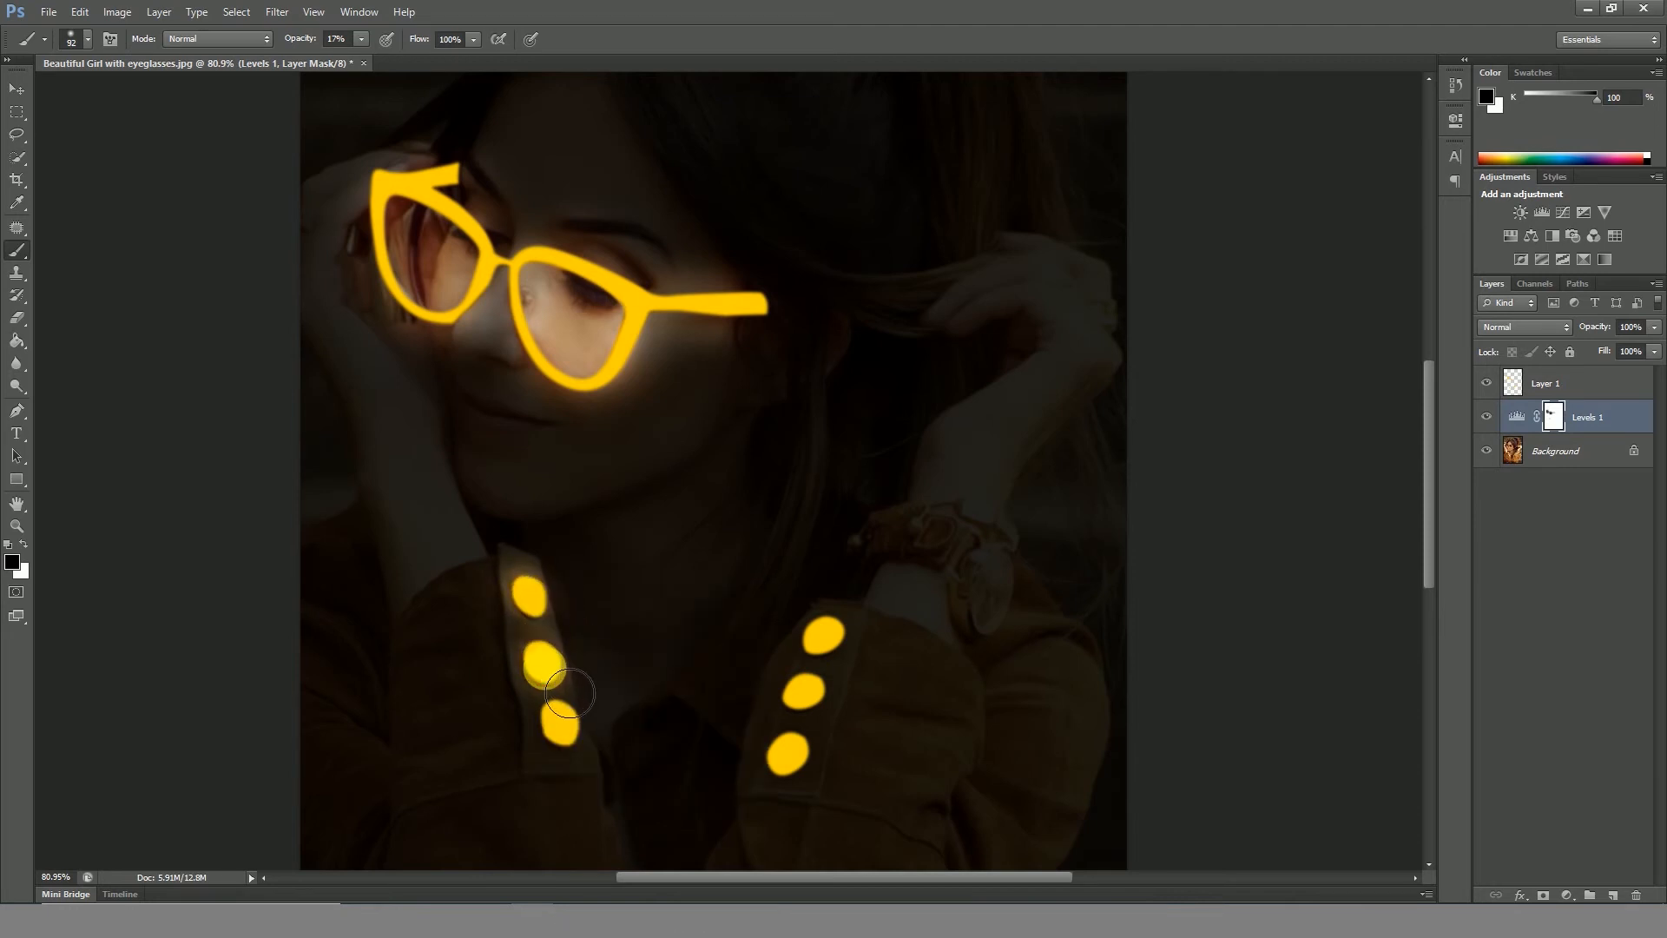
key(ctrl+z)
click(584, 752)
click(563, 734)
click(563, 730)
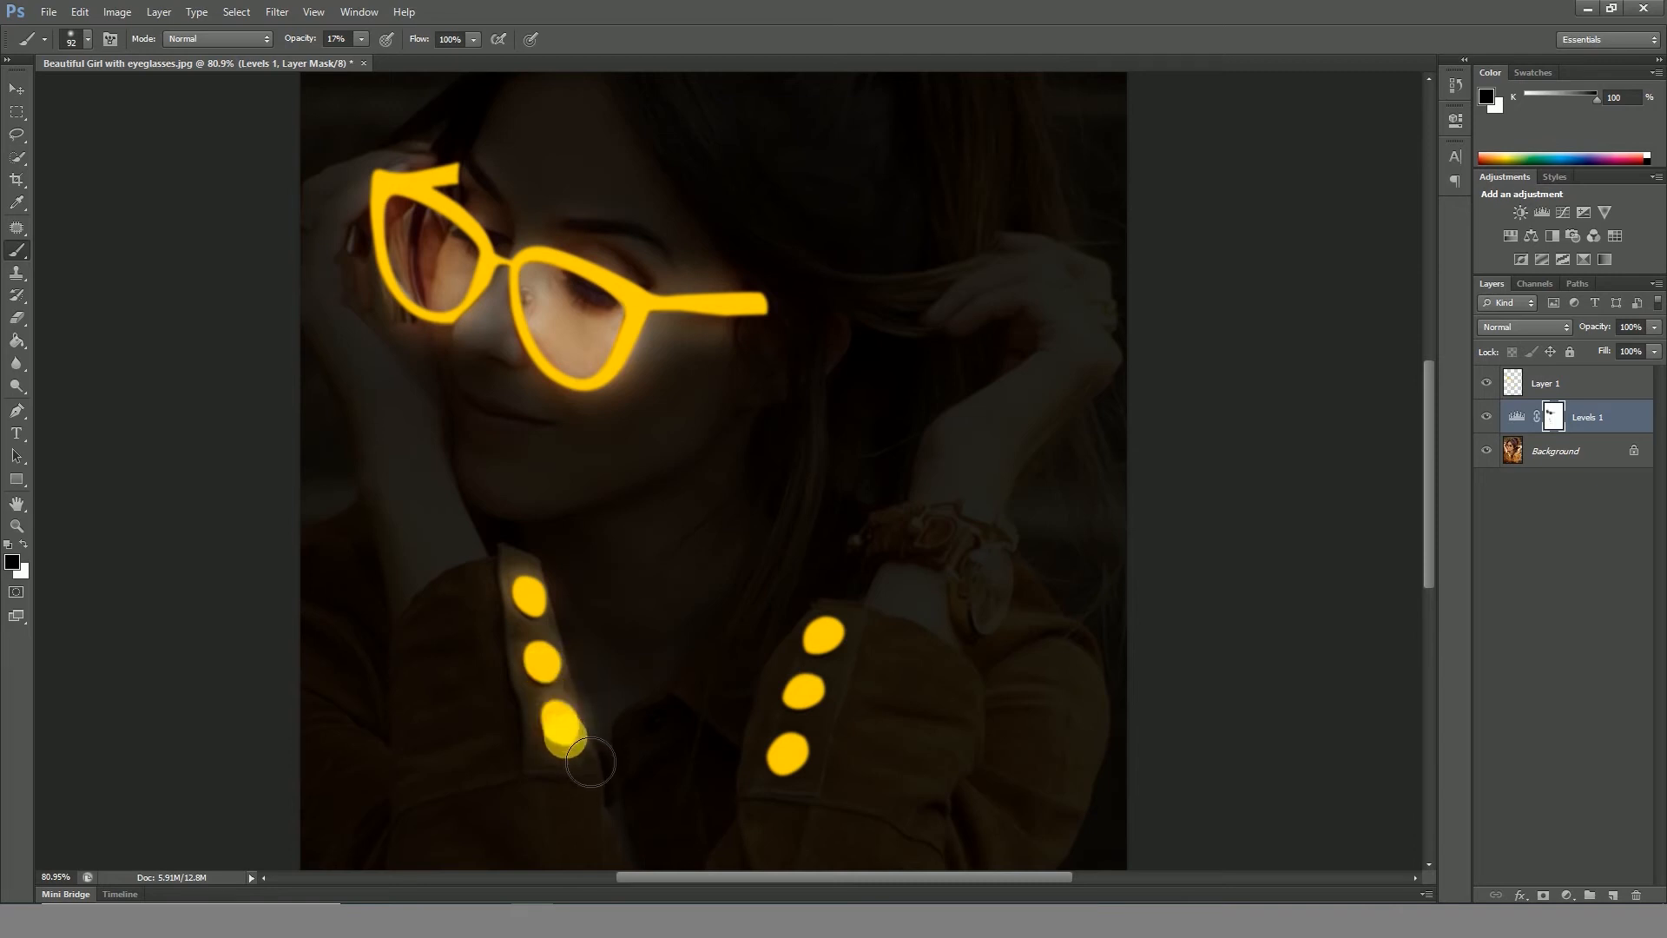
Dab the same soft glow on the Levels 1 mask around the three buttons of the right cuff.
click(784, 767)
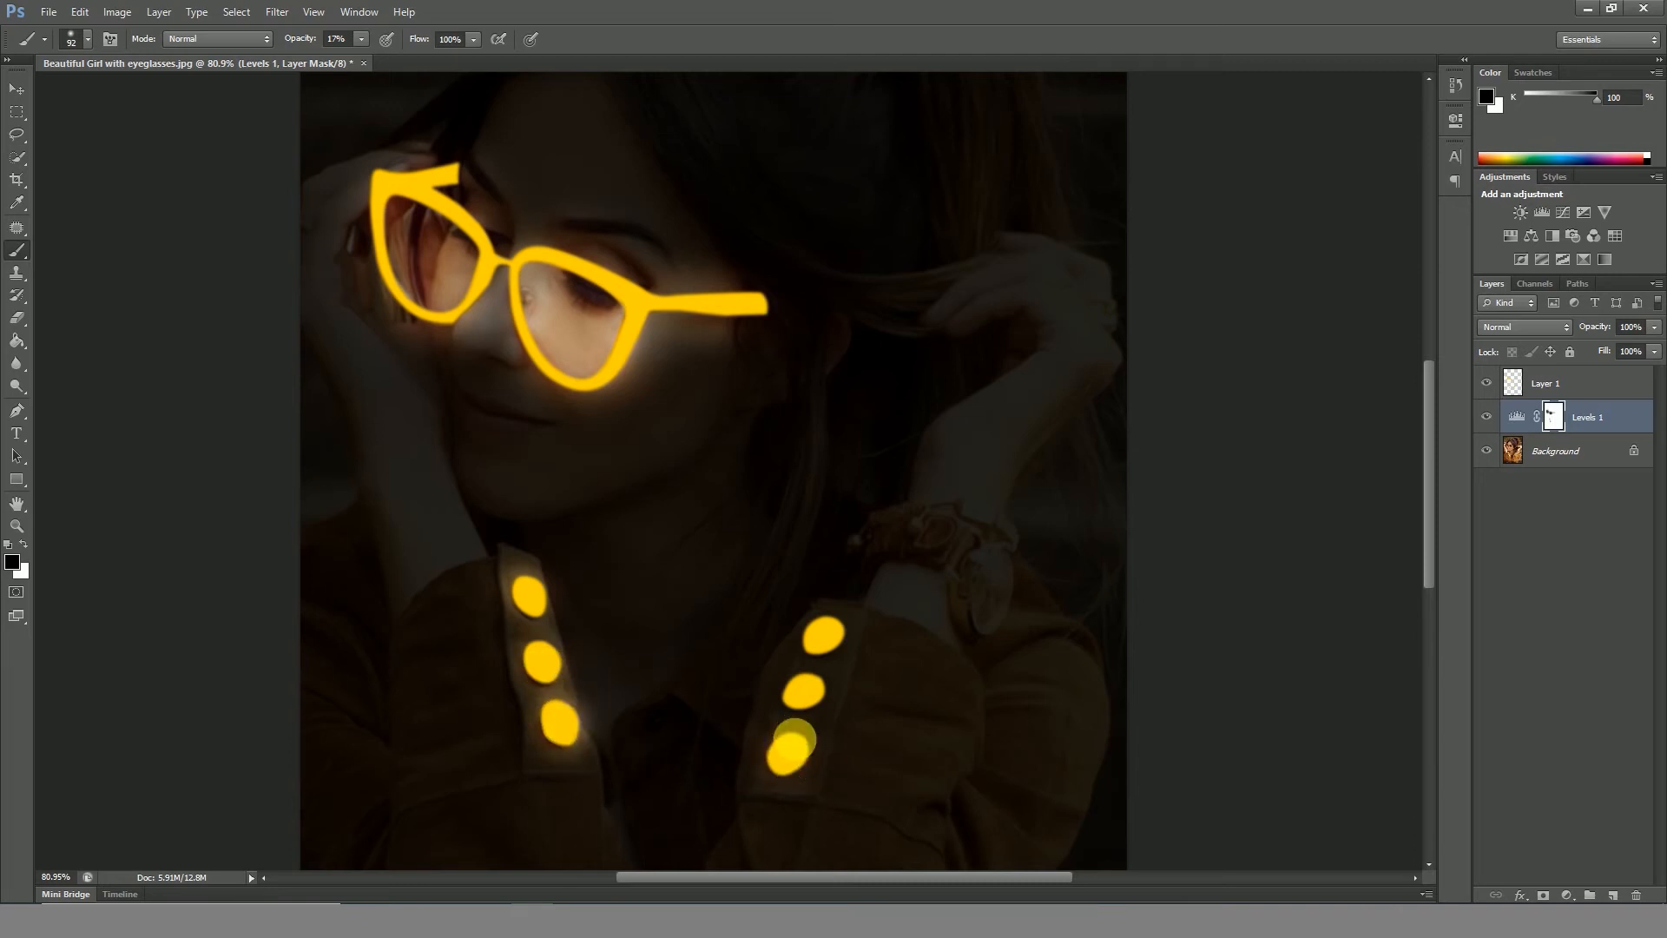
click(785, 764)
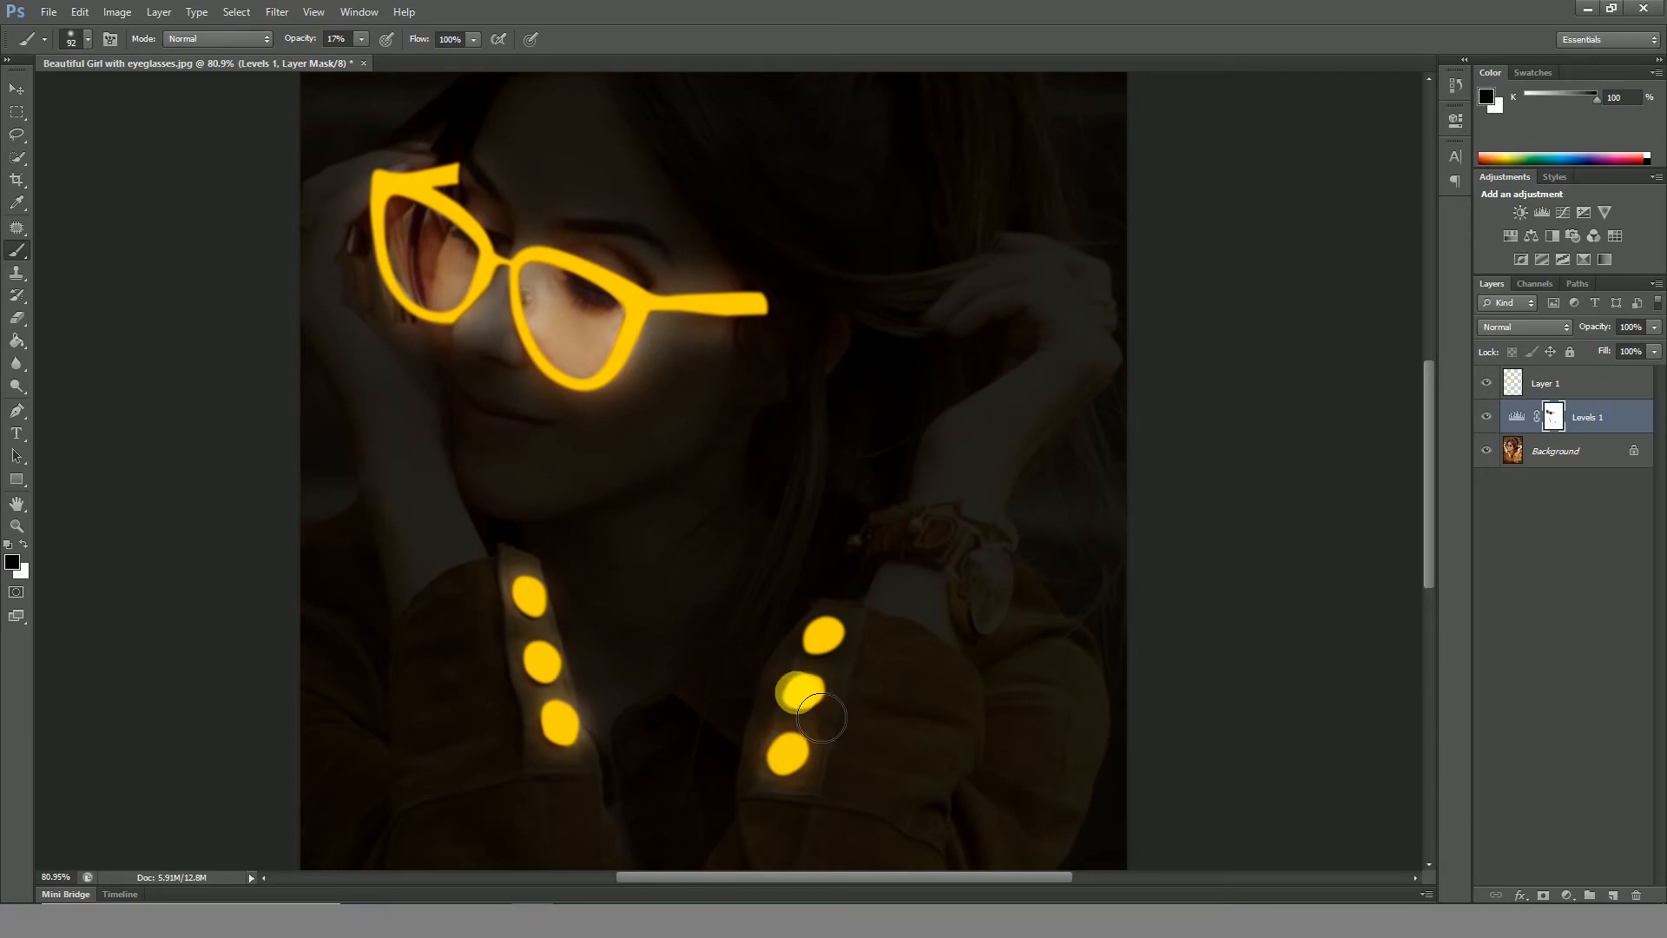
click(820, 631)
drag(823, 630, 840, 627)
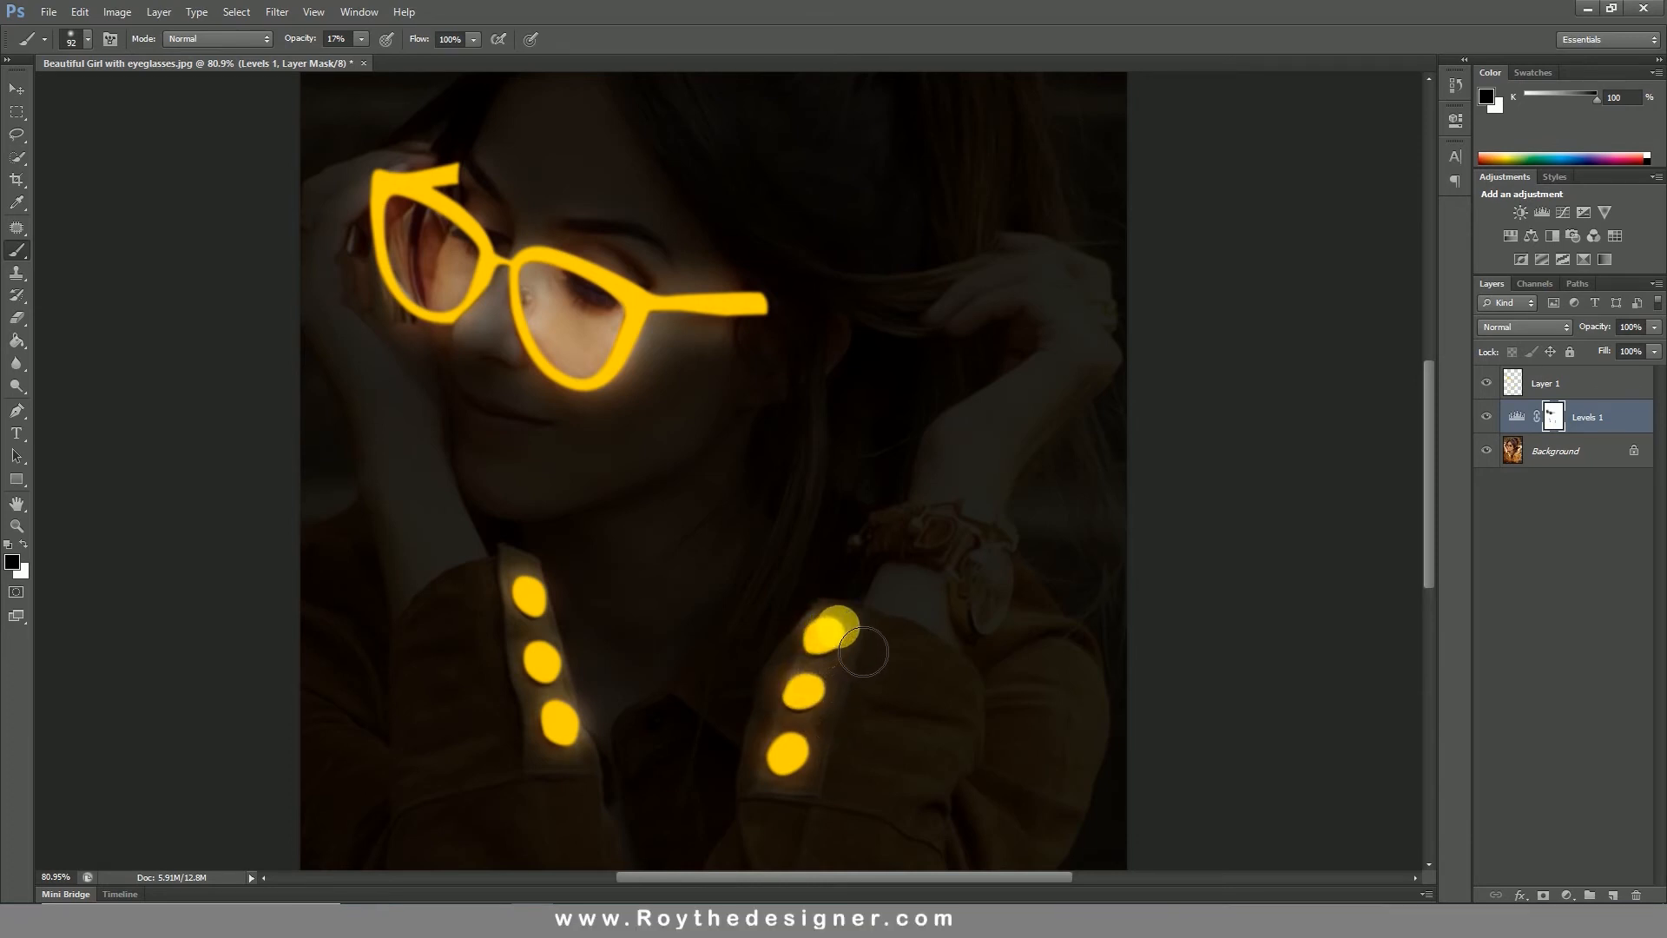
Add a Hue/Saturation adjustment layer directly above Layer 1.
click(1583, 390)
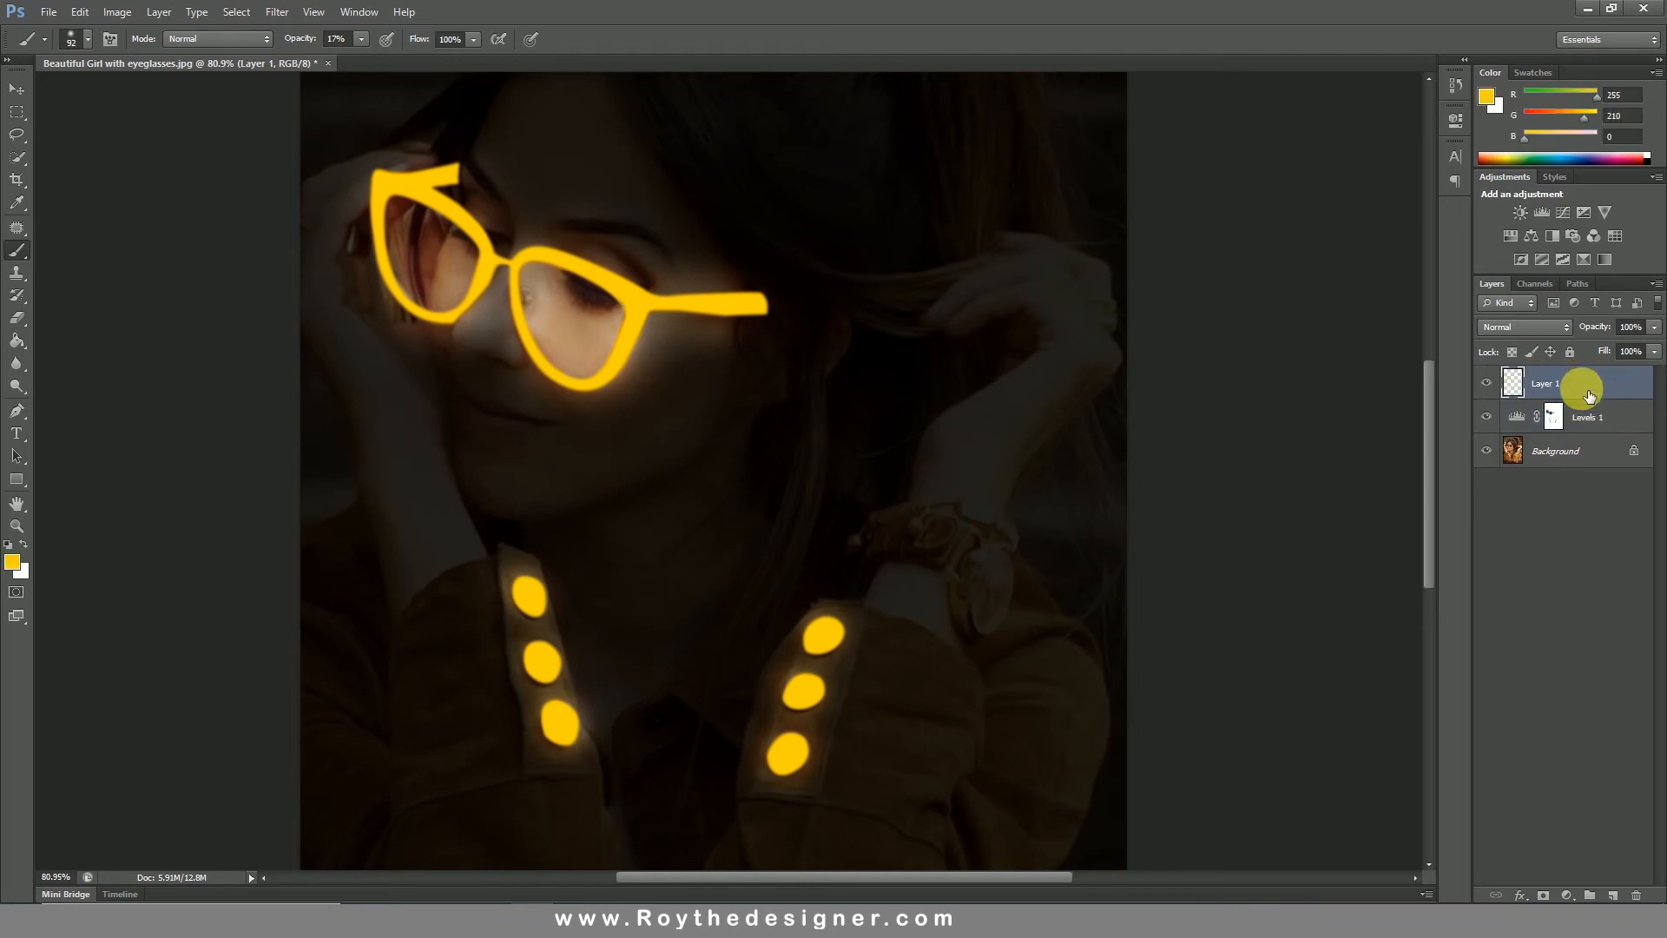
click(1568, 895)
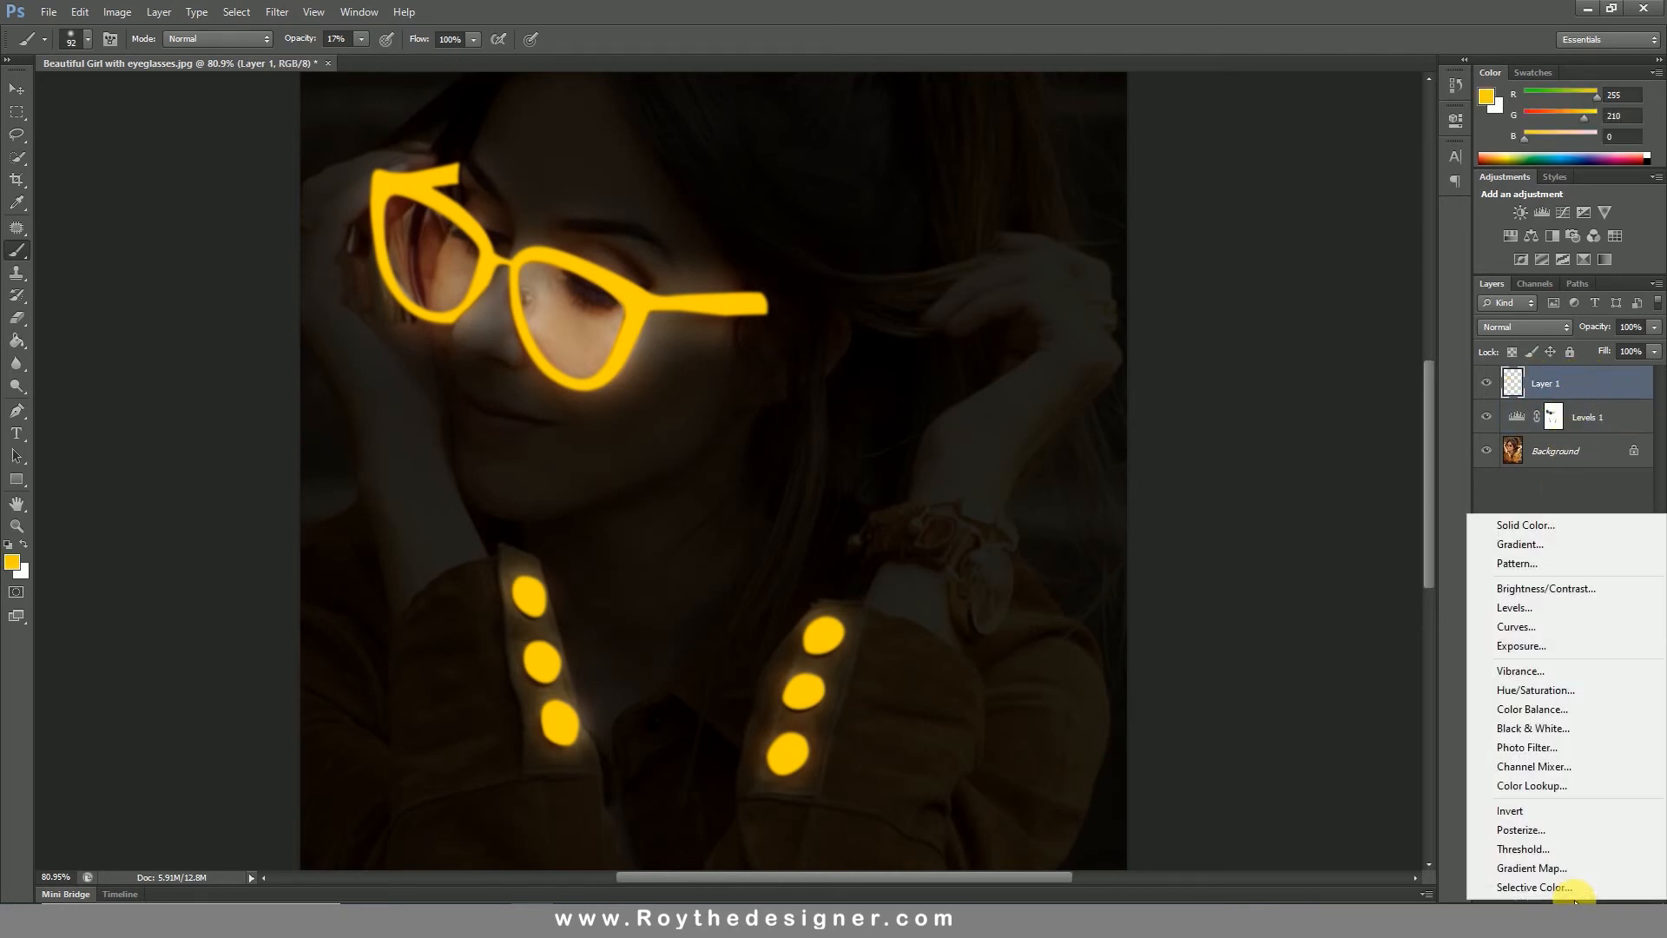
click(1560, 689)
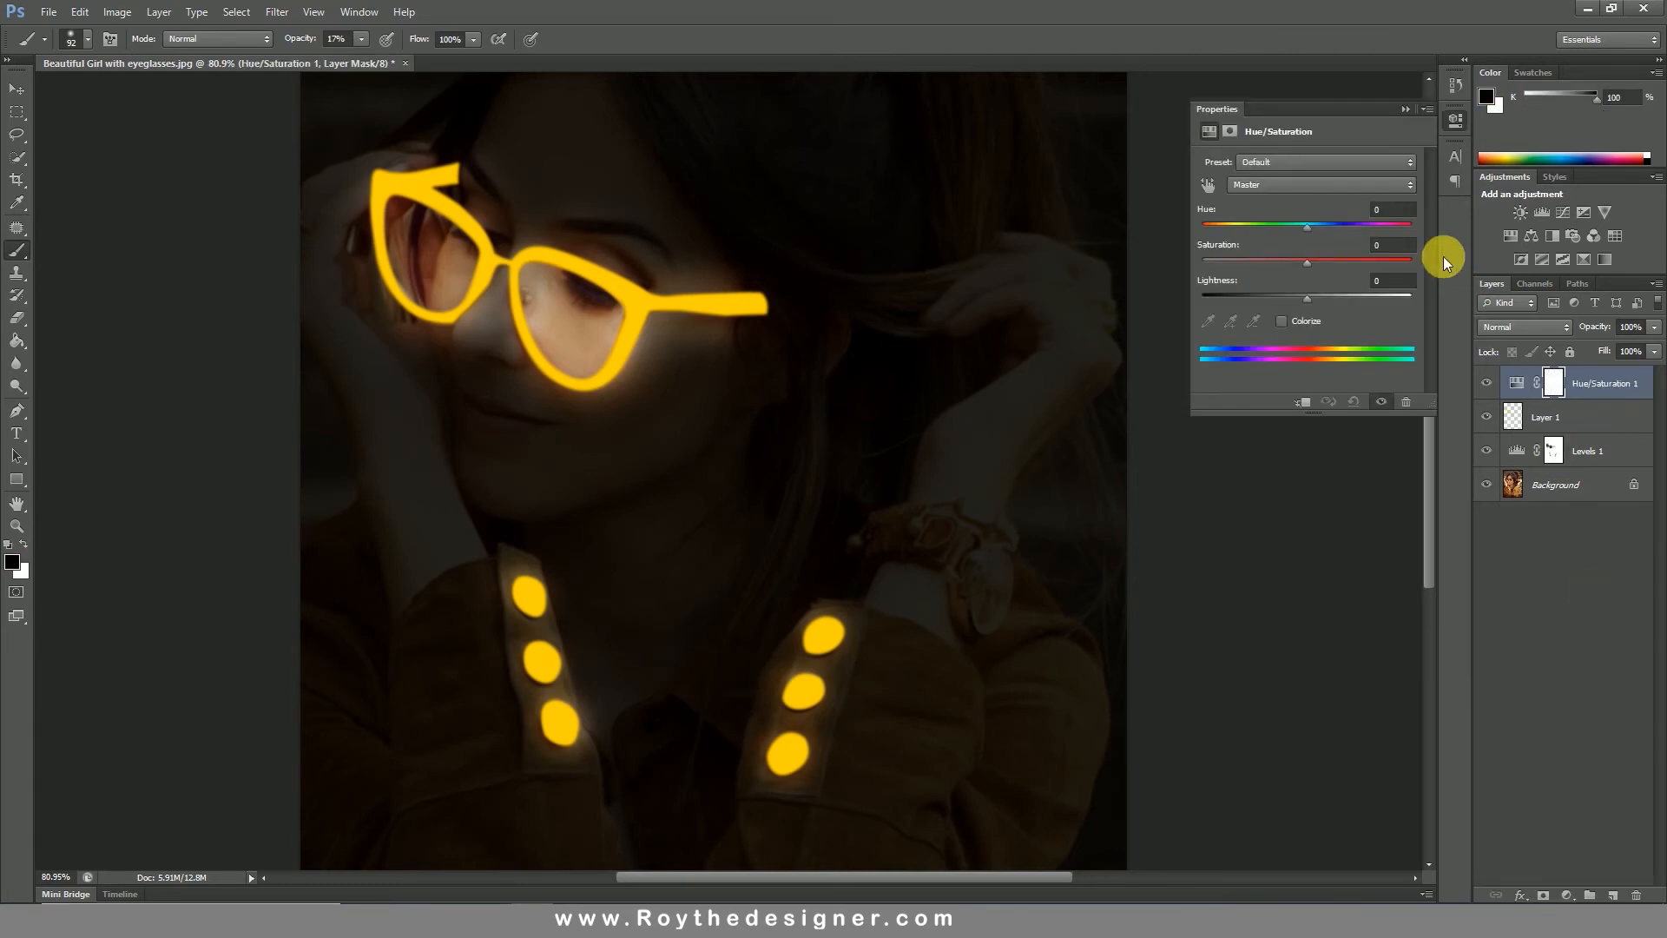
Set the Hue of the Hue/Saturation 1 adjustment to +11 and add a new empty layer directly above Levels 1.
drag(1311, 221, 1318, 219)
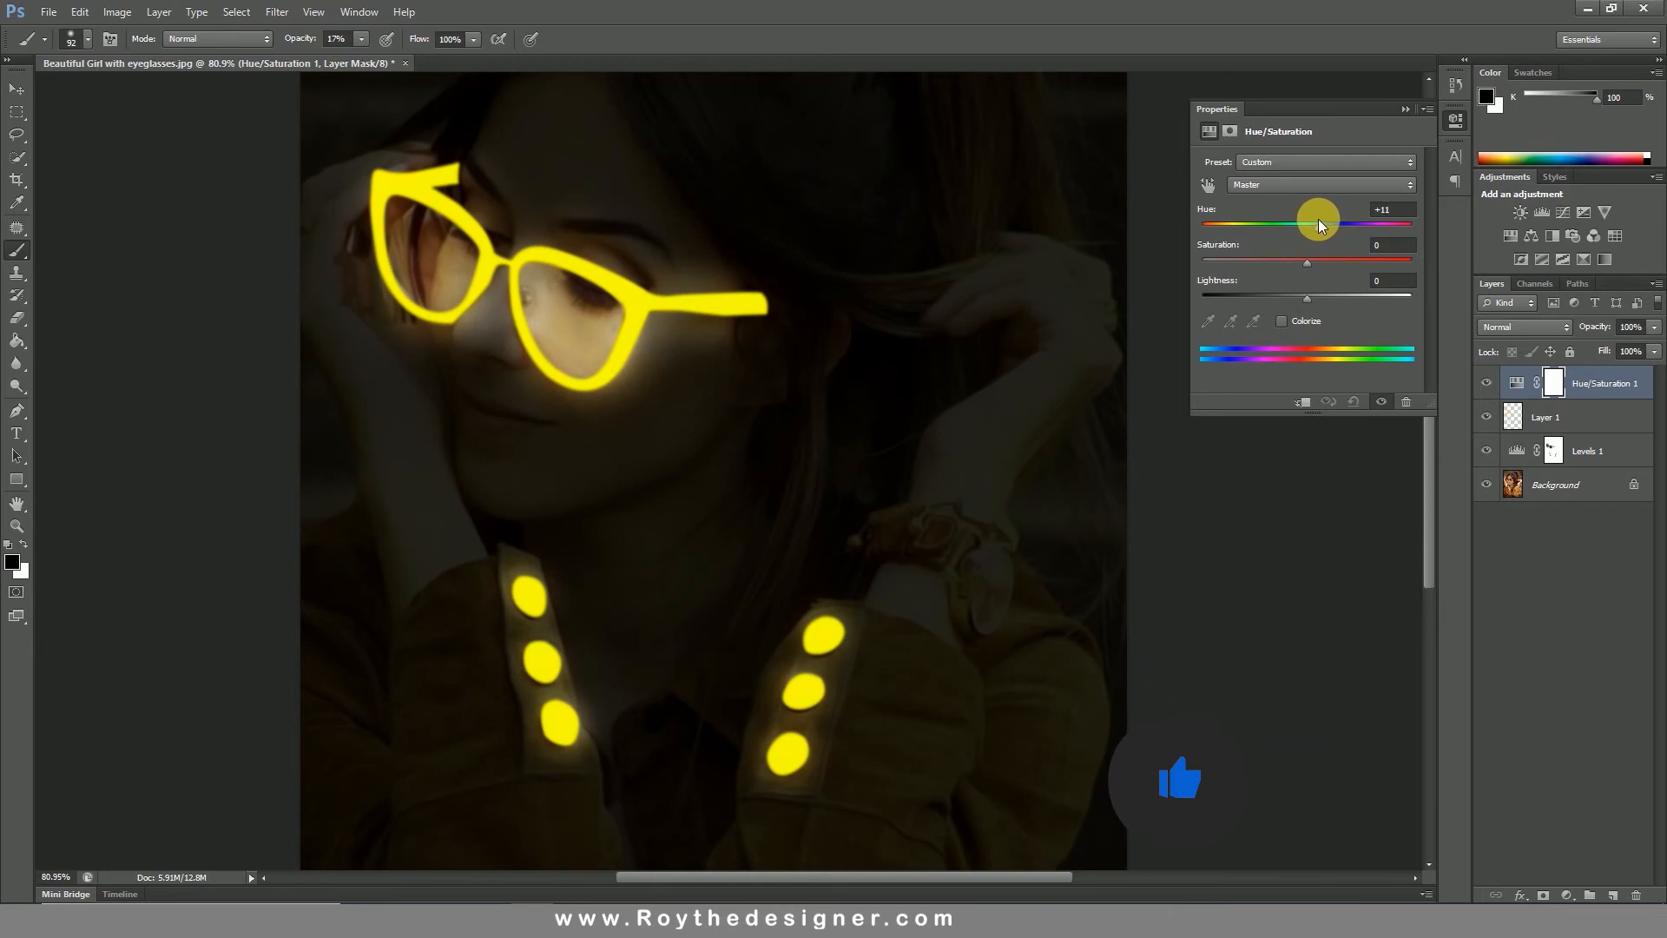
click(1458, 124)
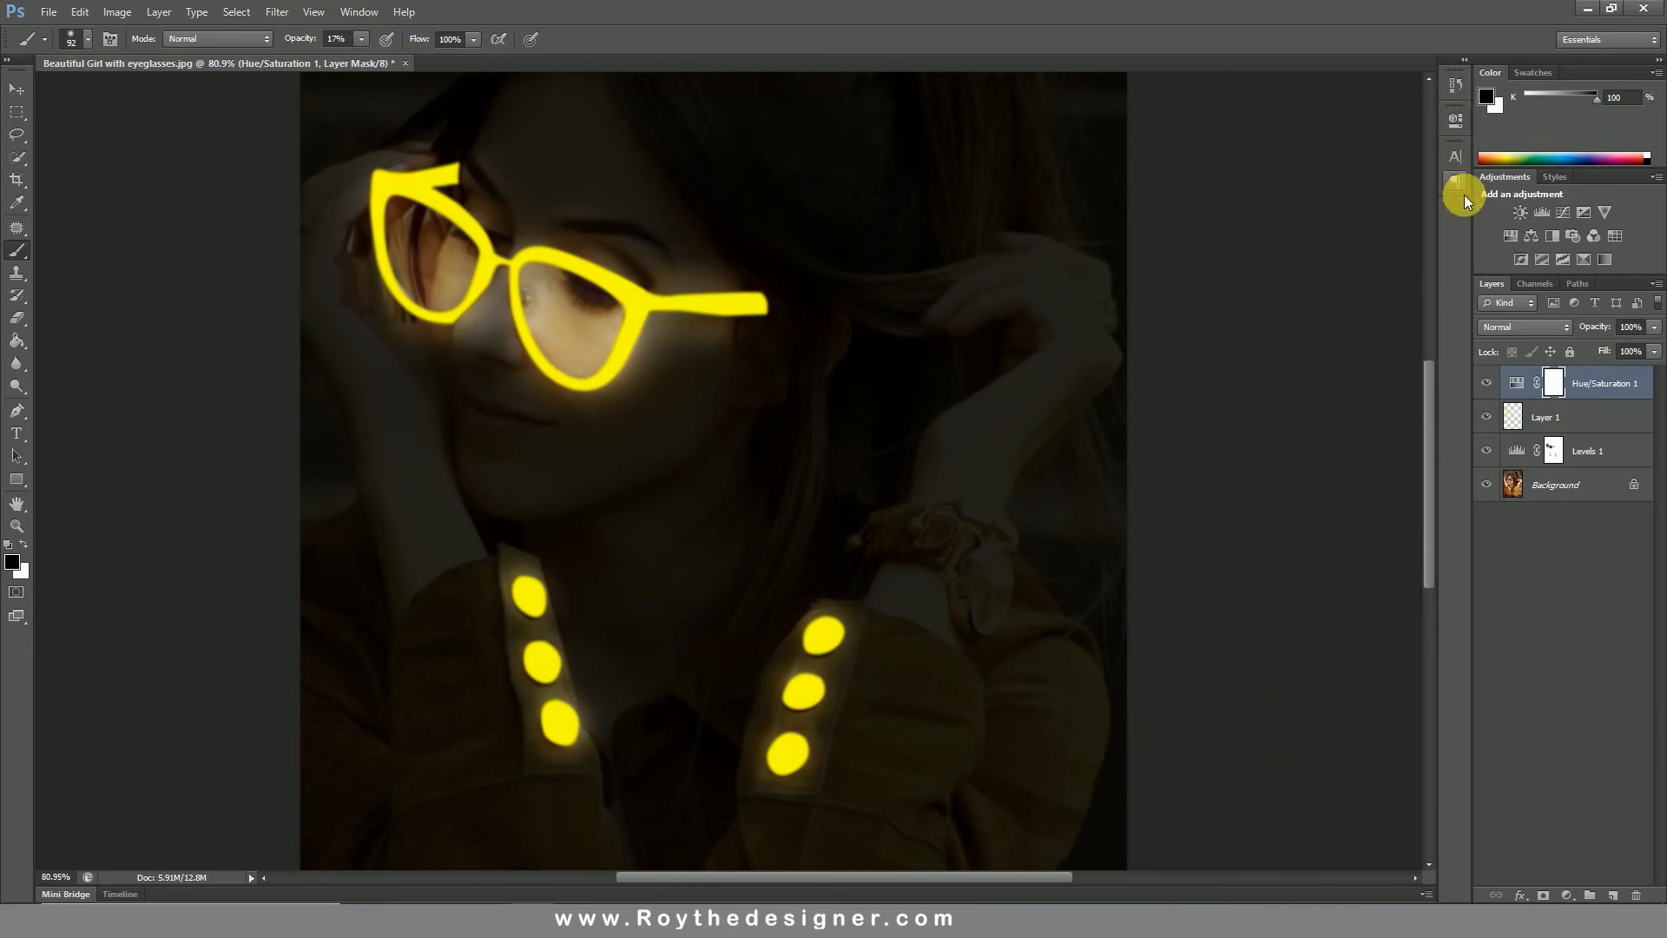
click(1610, 453)
click(1613, 896)
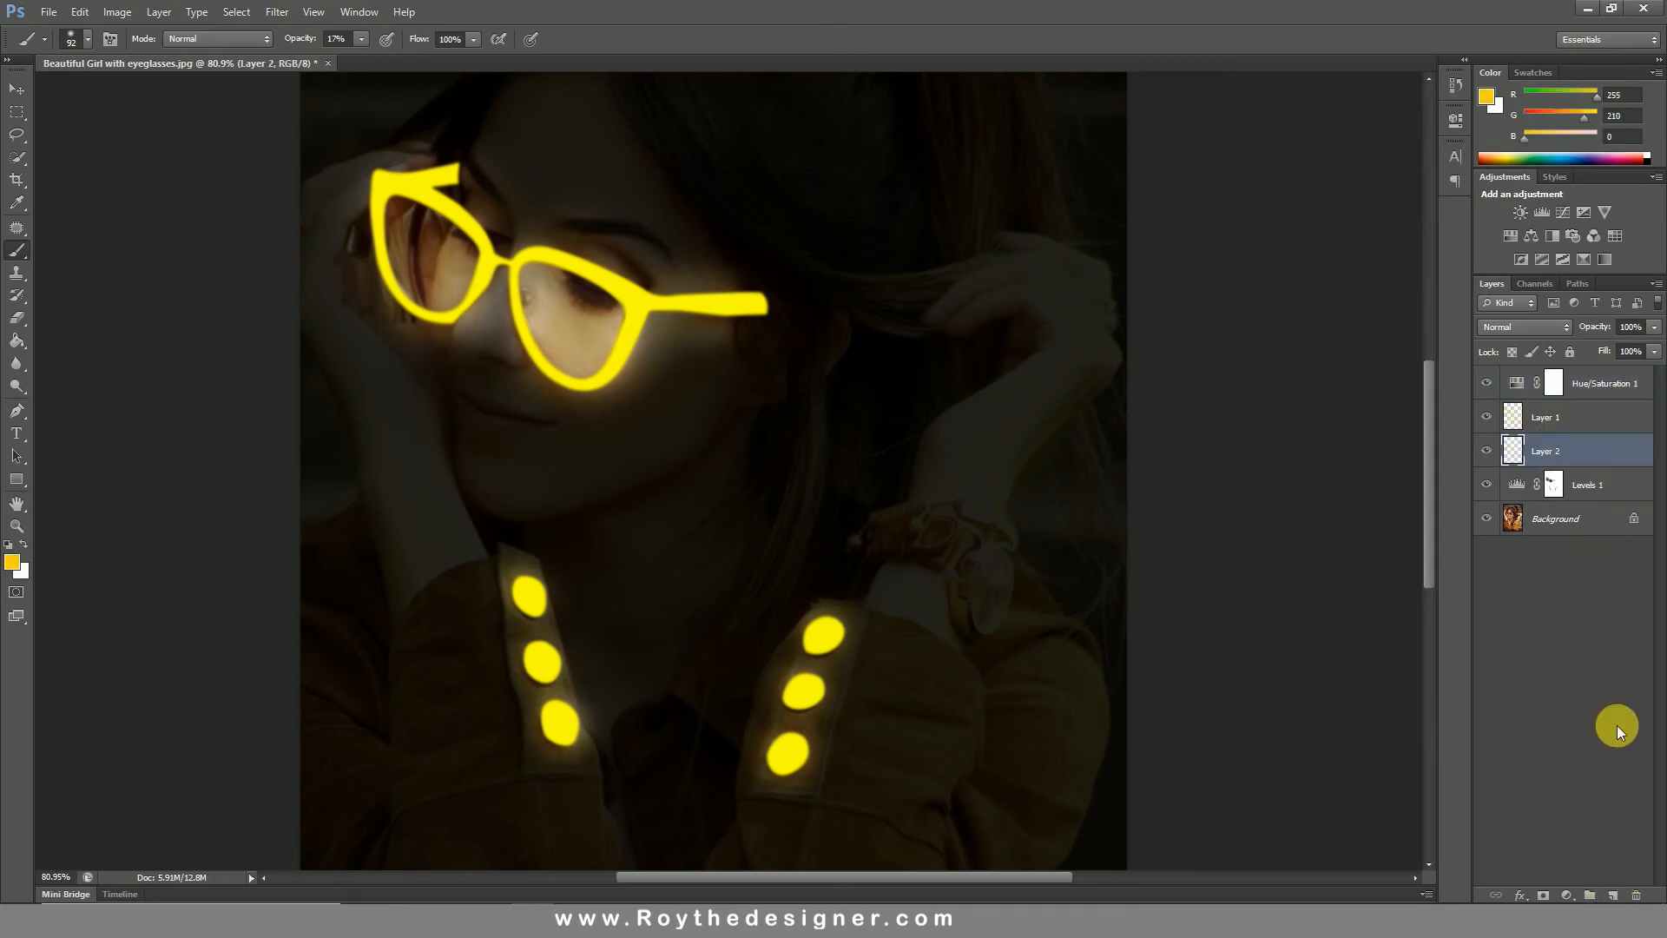
Clip the Hue/Saturation 1 adjustment to Layer 1 so it affects only the yellow shapes.
click(1576, 454)
click(1526, 382)
double_click(1517, 383)
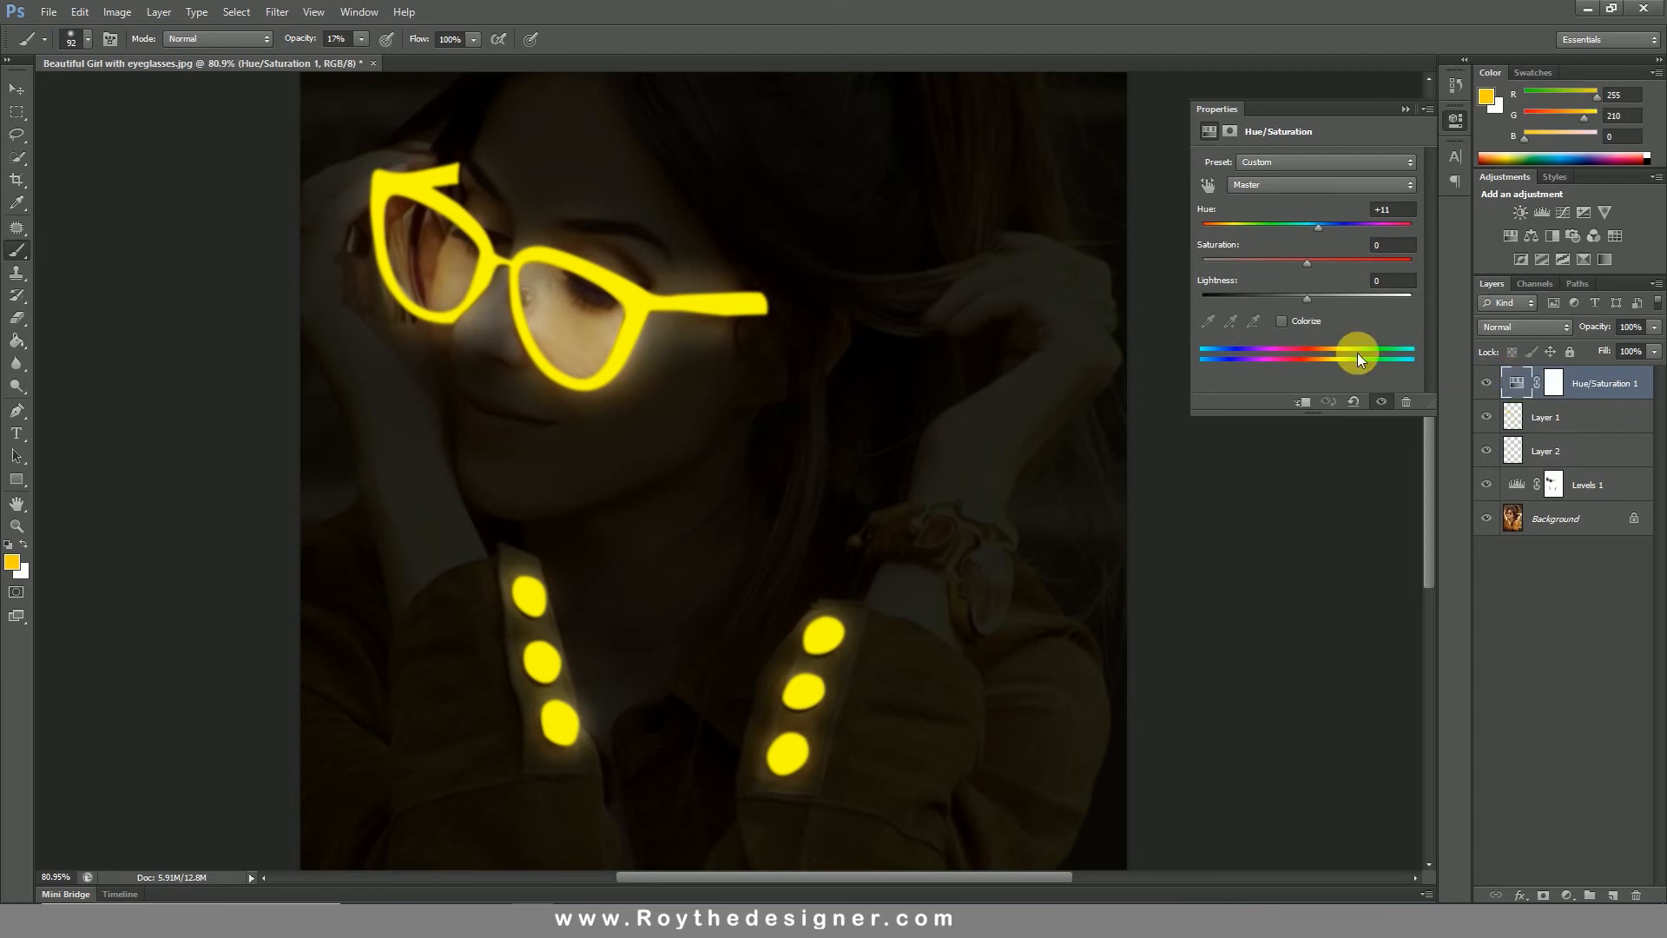
click(1305, 403)
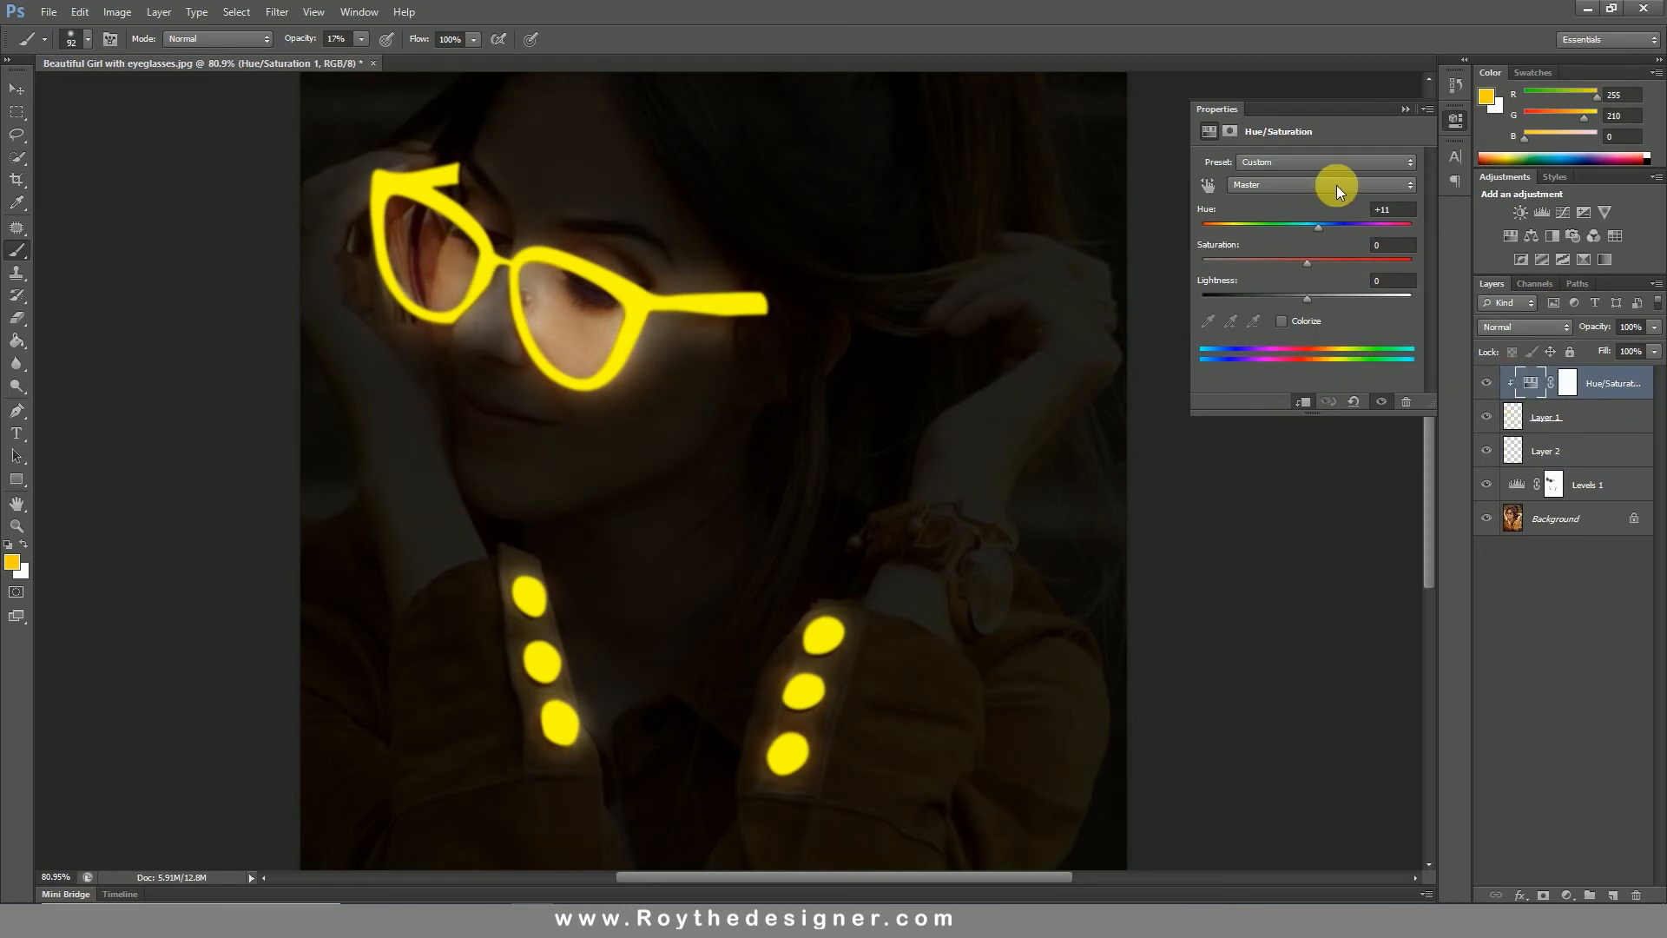
click(1455, 121)
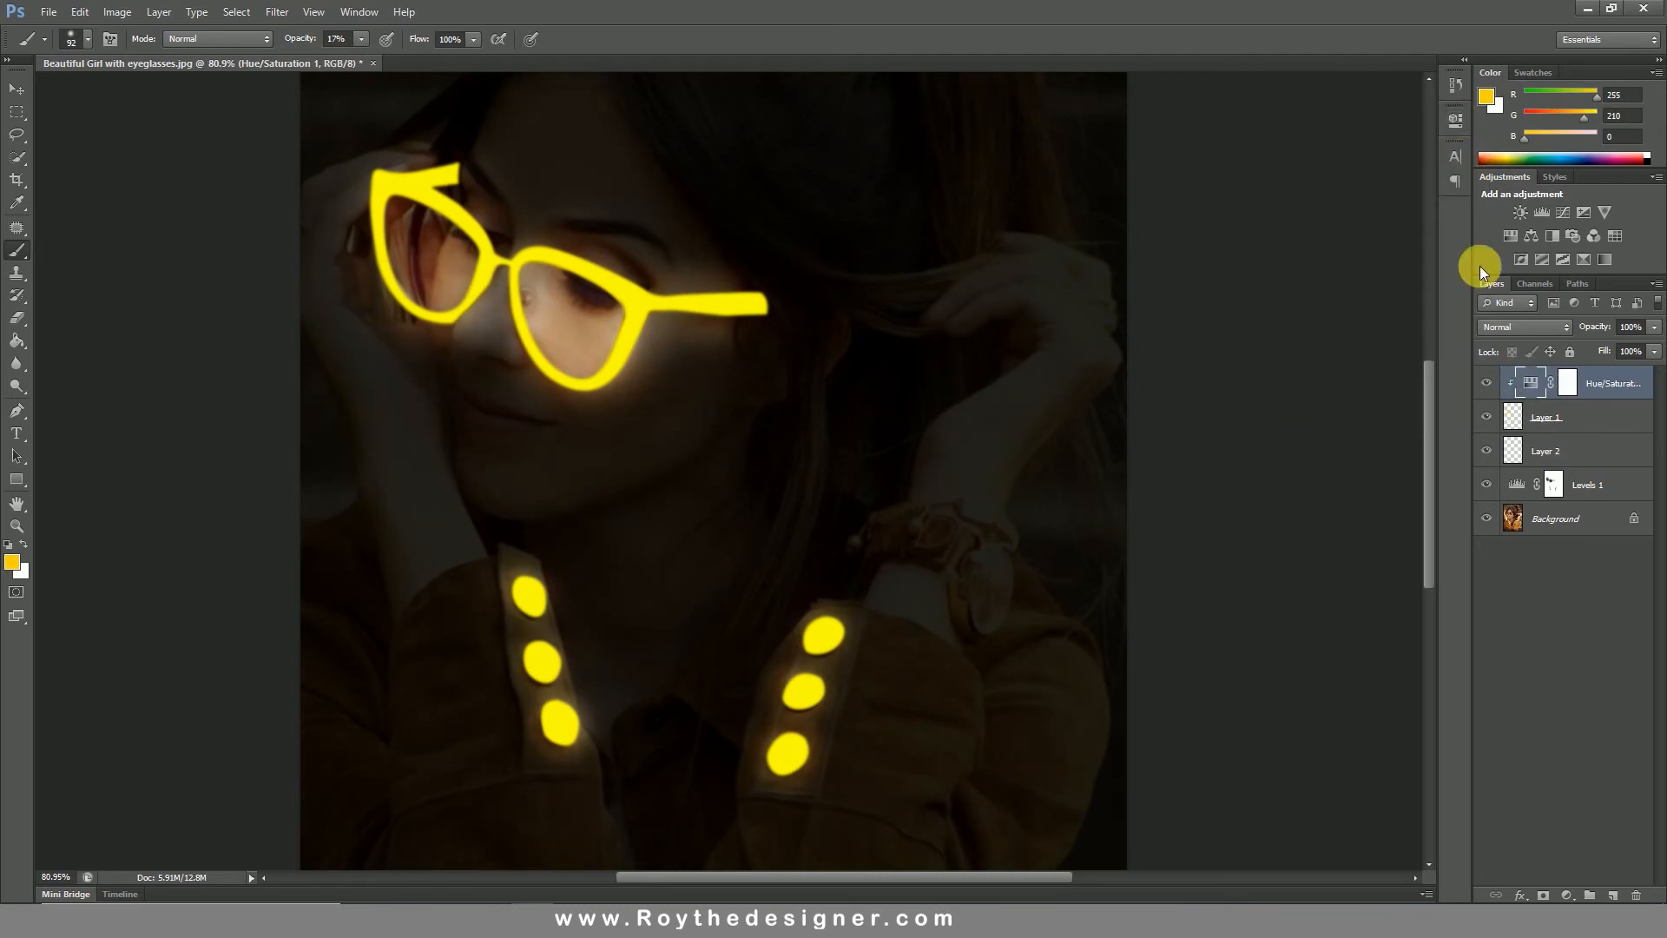
Paint a soft yellow-orange glow on Layer 2 around the lower edge of the right-hand lens at 17% brush opacity.
click(1541, 451)
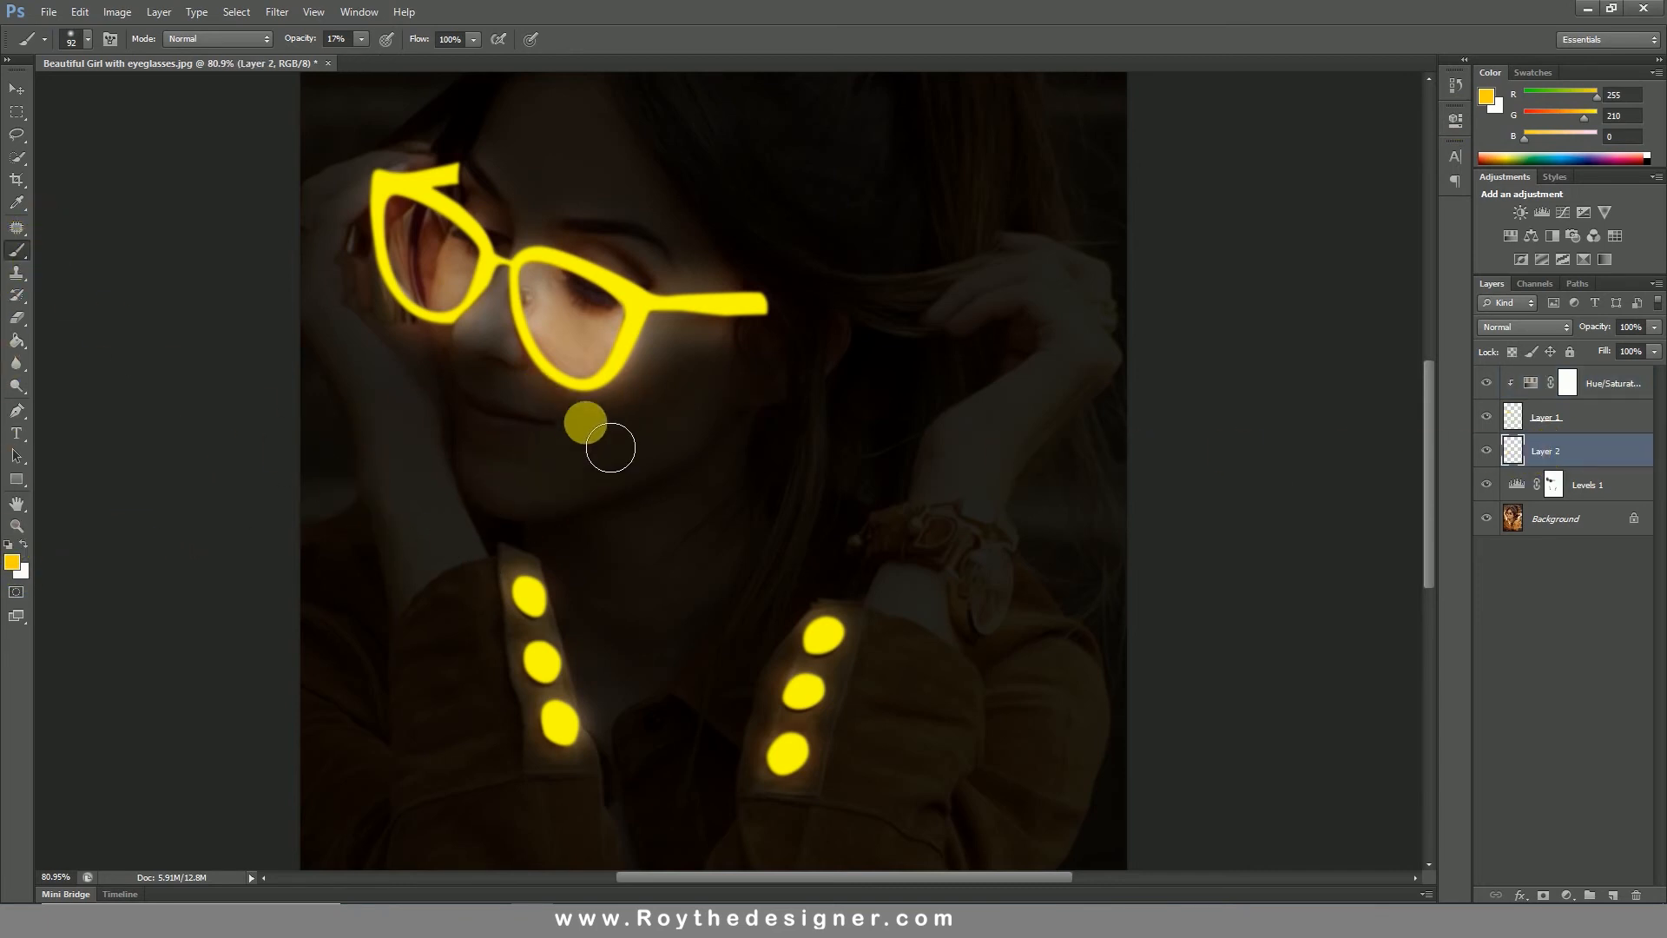
drag(679, 371, 920, 445)
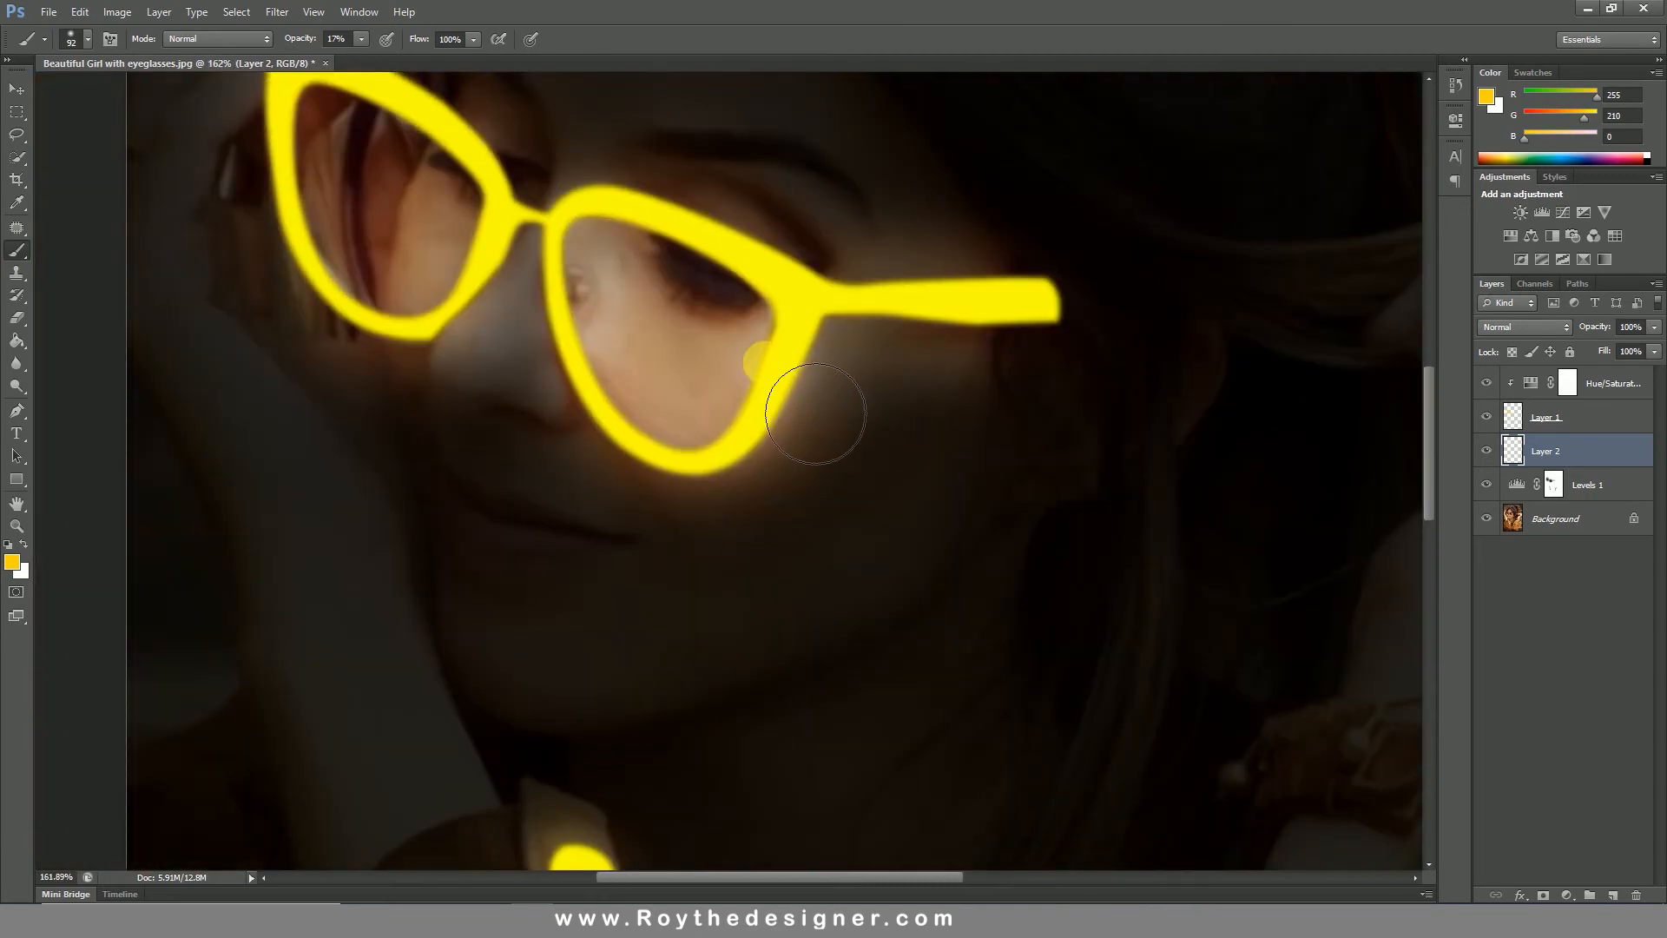
mouse_move(798, 395)
mouse_down()
mouse_move(770, 469)
mouse_move(721, 459)
mouse_move(680, 433)
mouse_move(618, 333)
mouse_move(644, 436)
mouse_move(695, 492)
mouse_move(786, 485)
mouse_move(848, 402)
mouse_up()
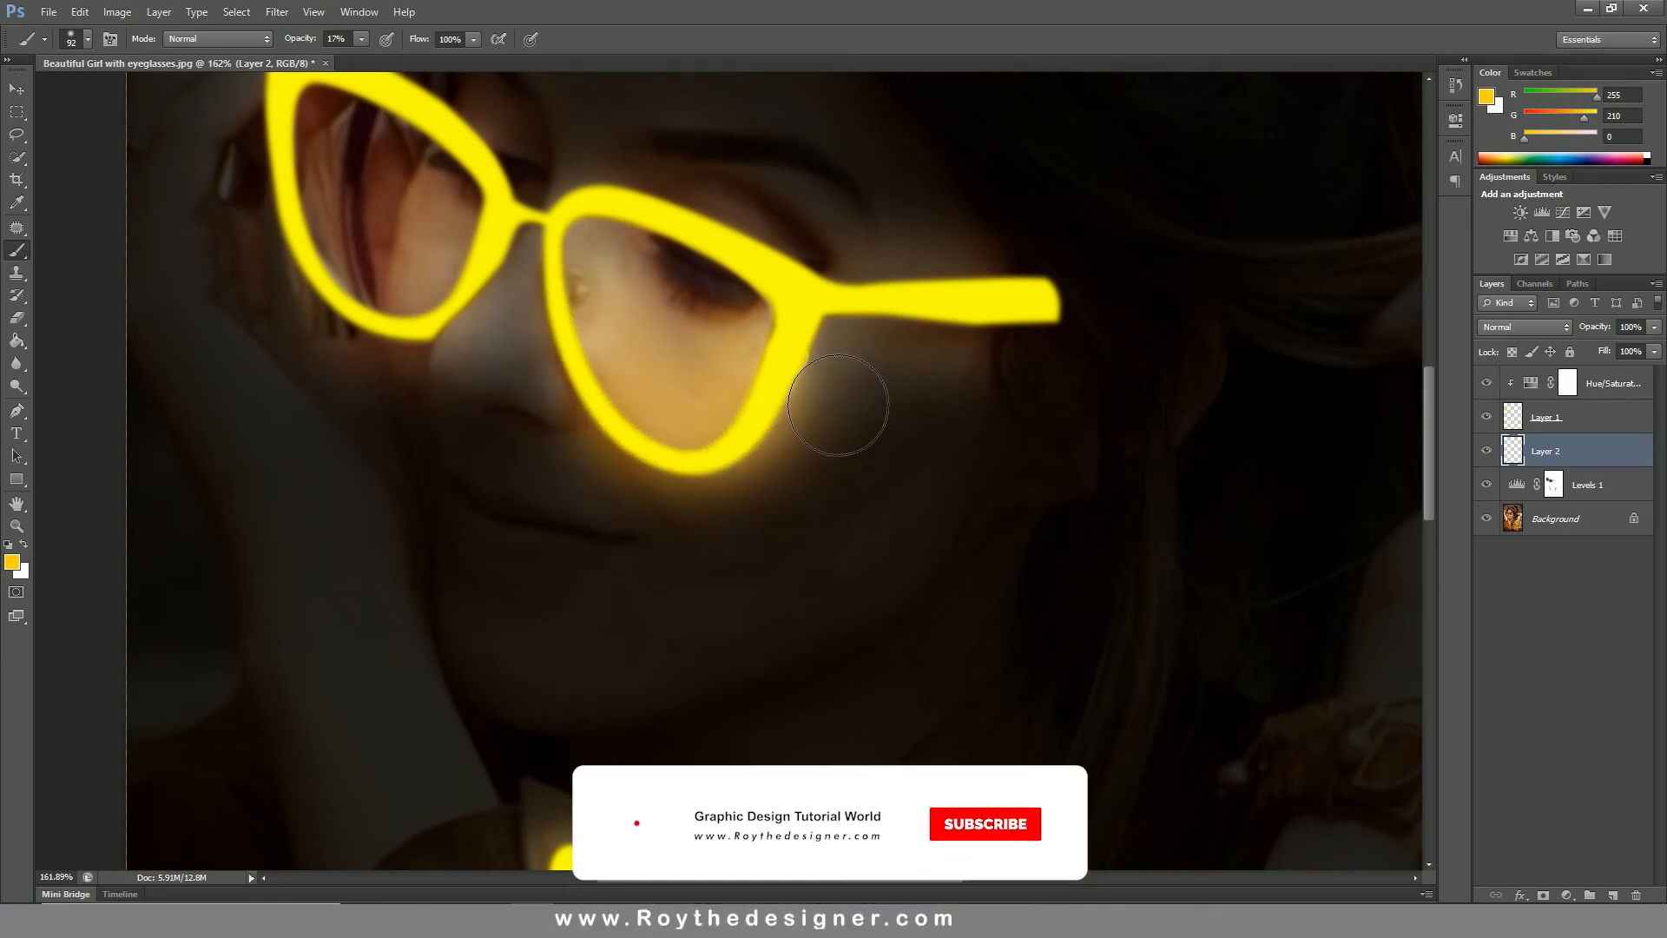
Reduce the brush to 50 px and extend the glow on Layer 2 along the temple arm, lens edges and bridge.
key(bracketleft)
key(bracketleft)
key(bracketleft)
key(bracketleft)
key(bracketleft)
click(855, 326)
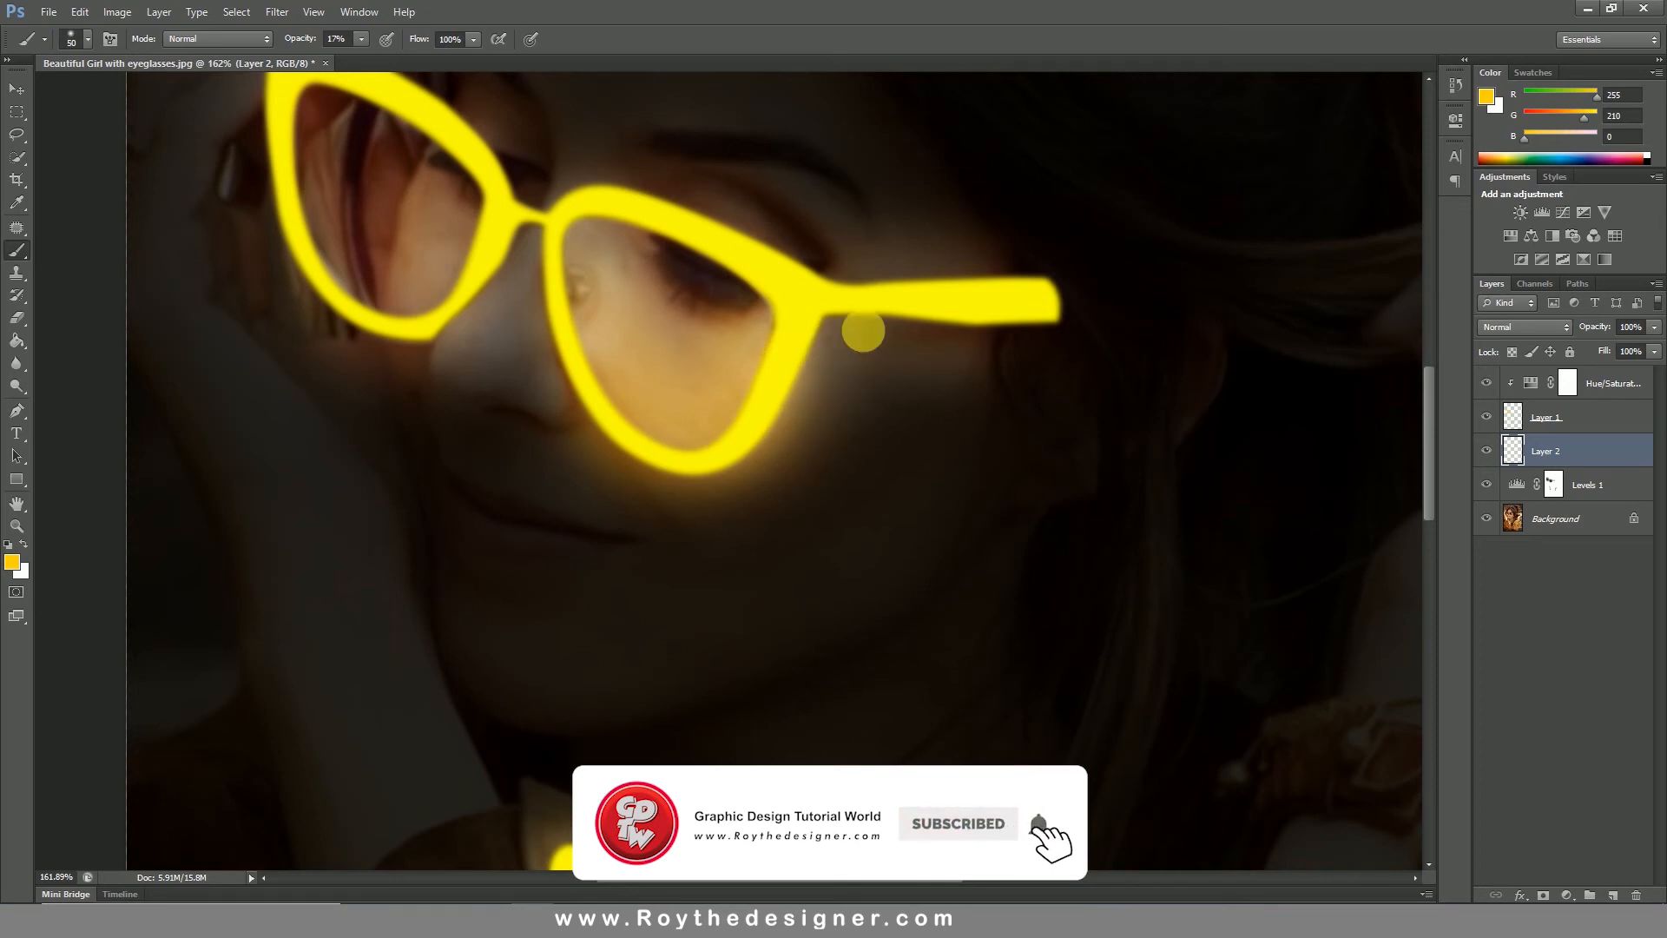
mouse_move(872, 336)
mouse_down()
mouse_move(1080, 327)
mouse_move(1002, 277)
mouse_move(797, 311)
mouse_move(710, 484)
mouse_move(684, 492)
mouse_up()
click(853, 322)
mouse_move(532, 260)
mouse_down()
mouse_move(596, 277)
mouse_move(631, 250)
mouse_move(592, 268)
mouse_move(615, 423)
mouse_move(600, 310)
mouse_move(640, 451)
mouse_move(509, 274)
mouse_move(464, 348)
mouse_move(376, 351)
mouse_move(470, 322)
mouse_move(451, 339)
mouse_move(382, 327)
mouse_move(343, 265)
mouse_move(342, 143)
mouse_move(375, 125)
mouse_move(359, 126)
mouse_move(478, 182)
mouse_move(487, 263)
mouse_up()
Enlarge the brush to 90 px and paint the same glow on Layer 2 around the buttons of both cuffs.
drag(785, 735, 845, 307)
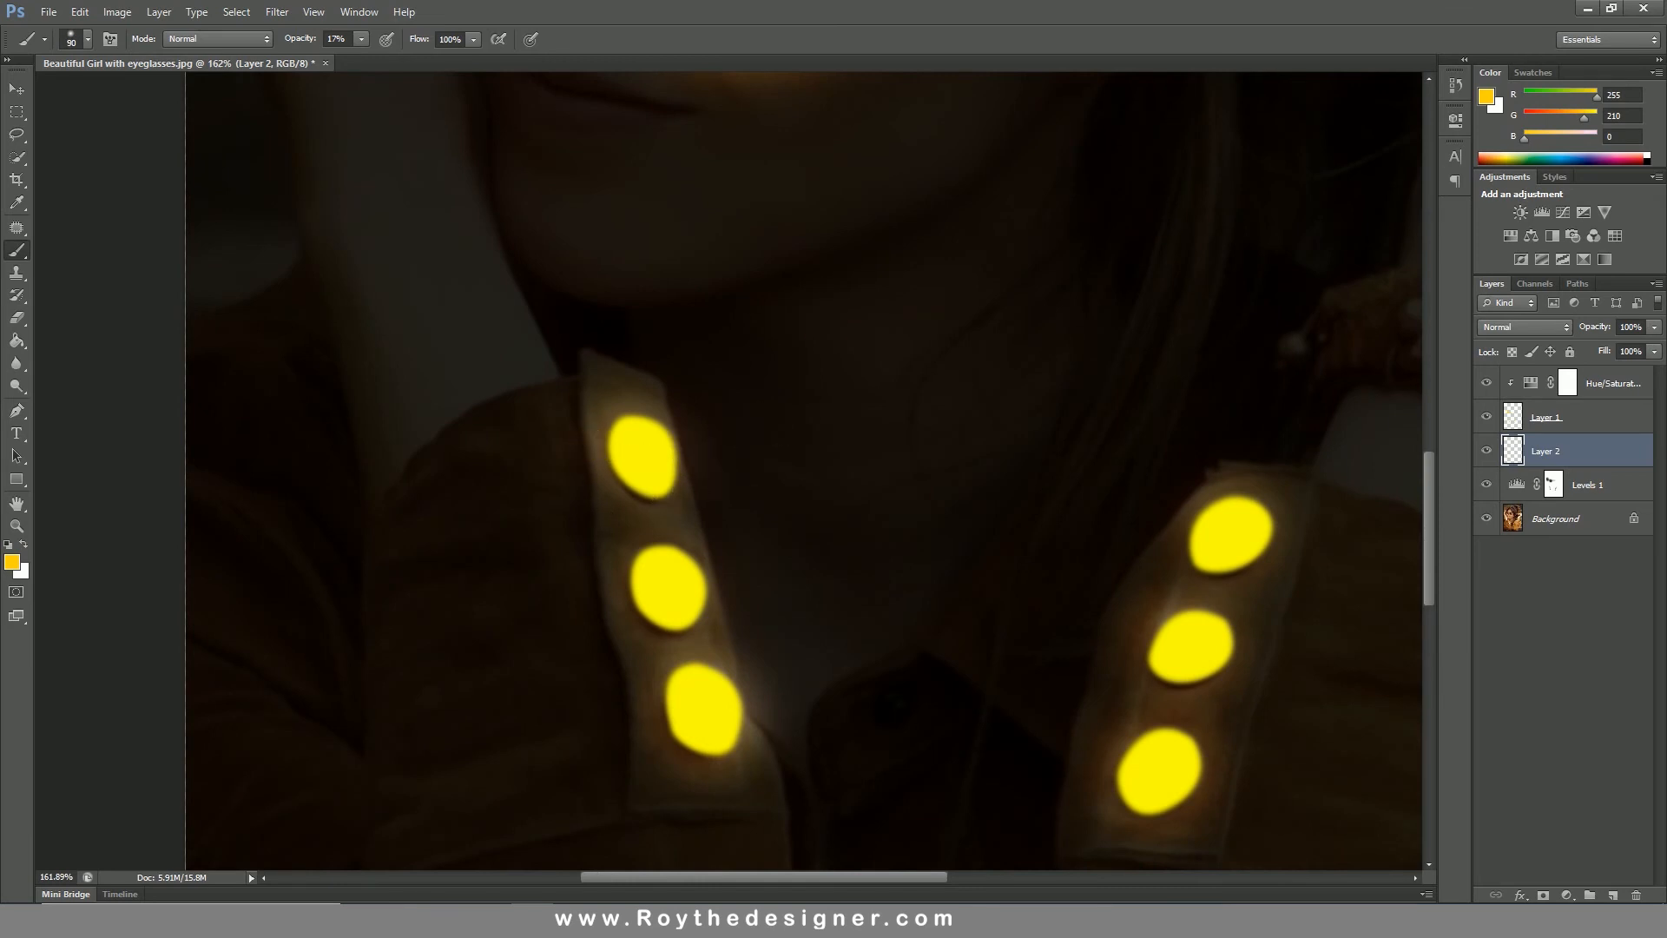
key(bracketright)
key(bracketright)
key(bracketright)
mouse_move(707, 491)
mouse_down()
mouse_move(694, 514)
mouse_move(745, 753)
mouse_move(779, 777)
mouse_up()
drag(1136, 837, 1212, 824)
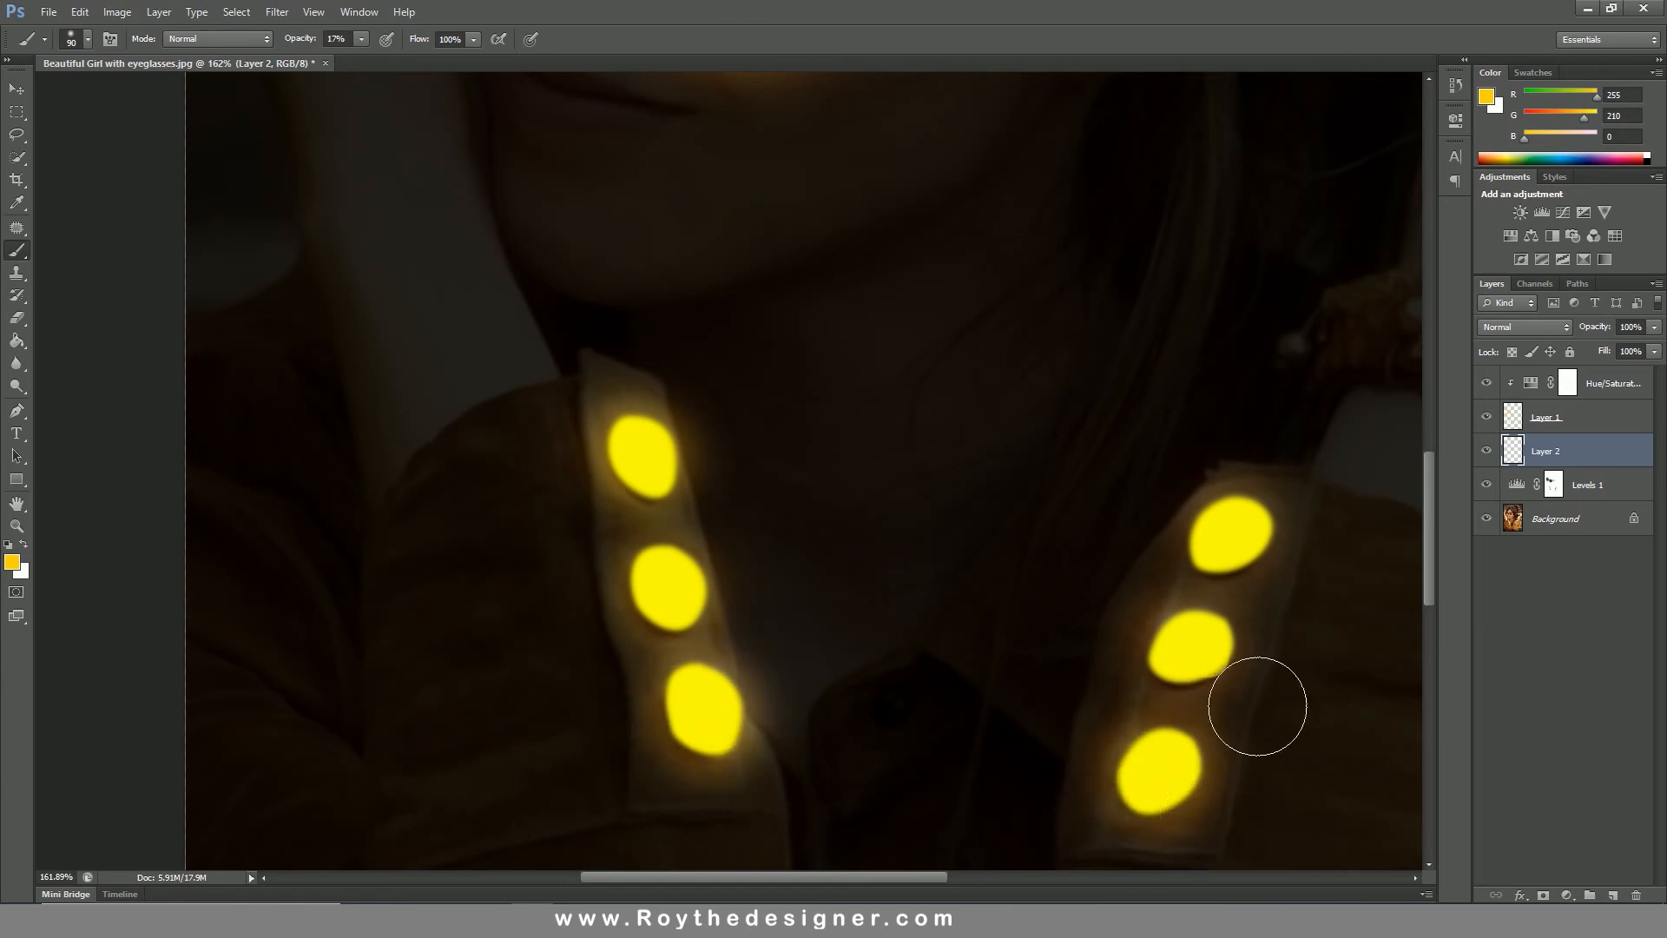
click(1187, 645)
click(1199, 649)
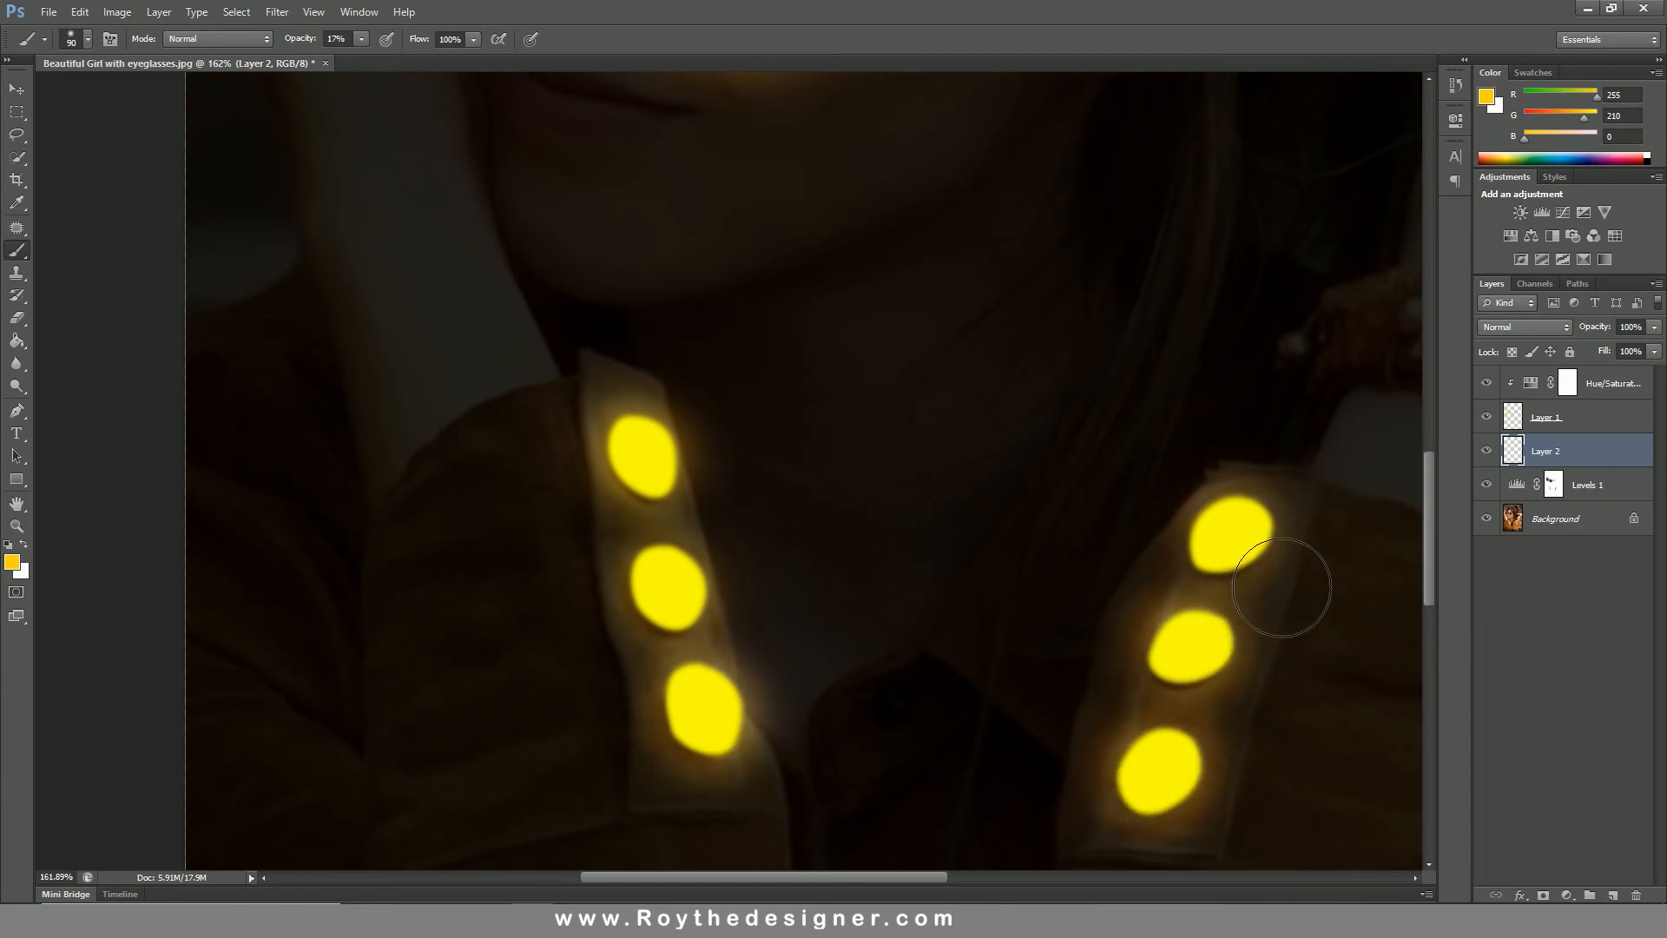
Add a Brightness/Contrast adjustment layer above Layer 2 with Brightness 51 and Contrast 7.
alt+click(862, 437)
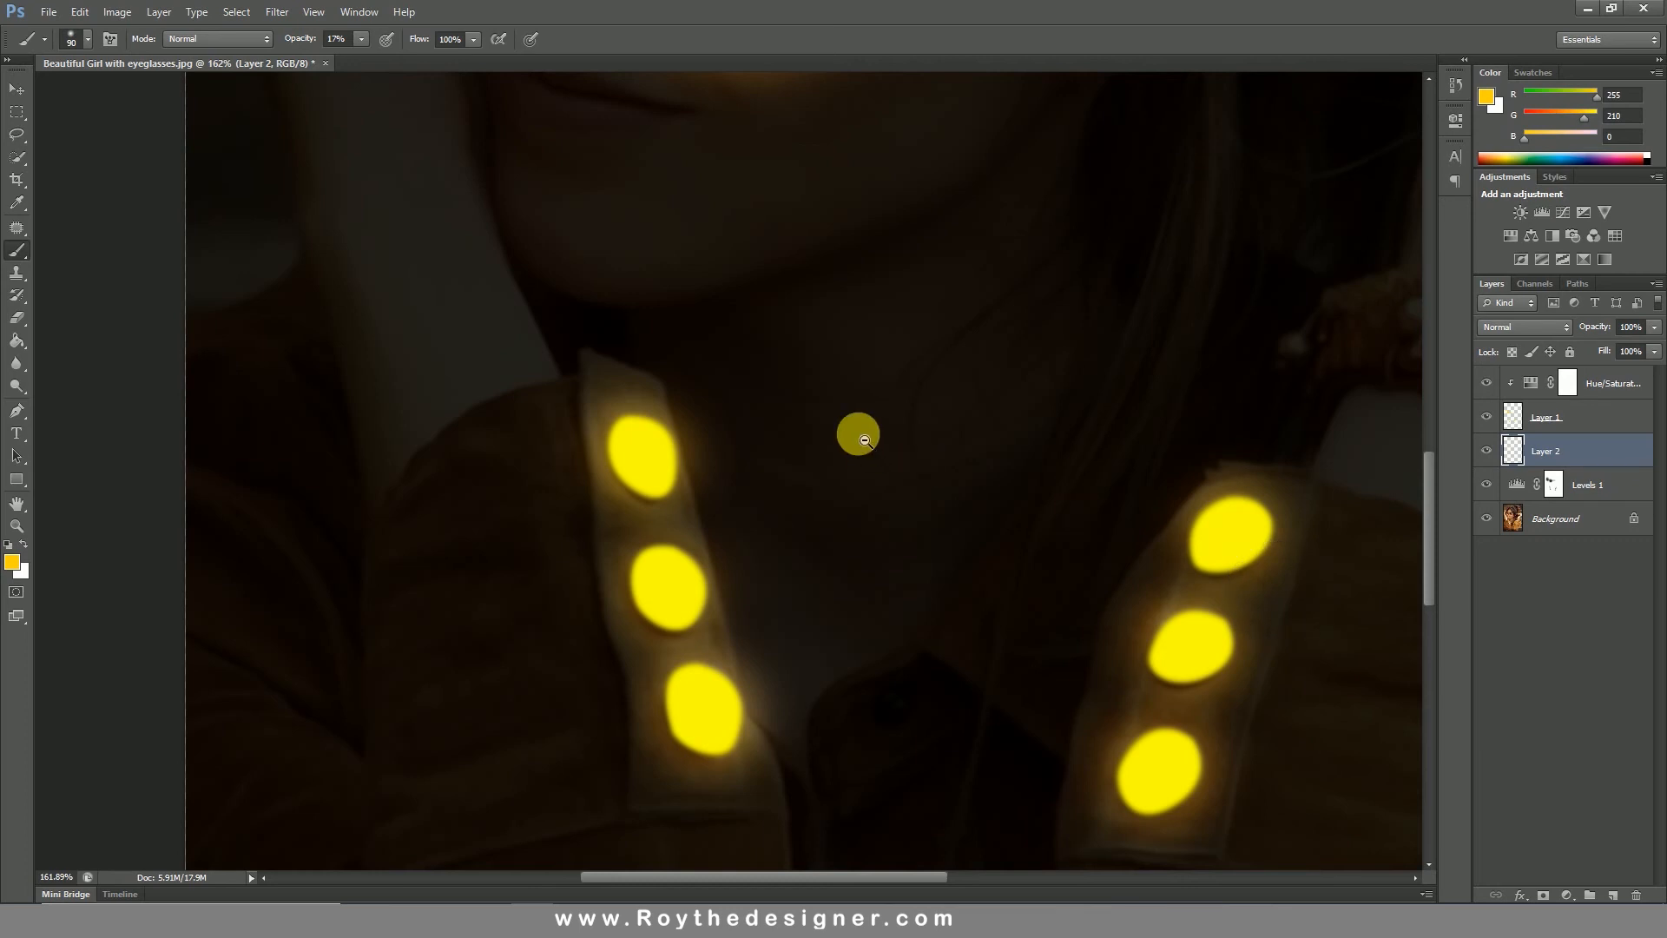
drag(865, 440, 812, 399)
drag(1025, 402, 996, 479)
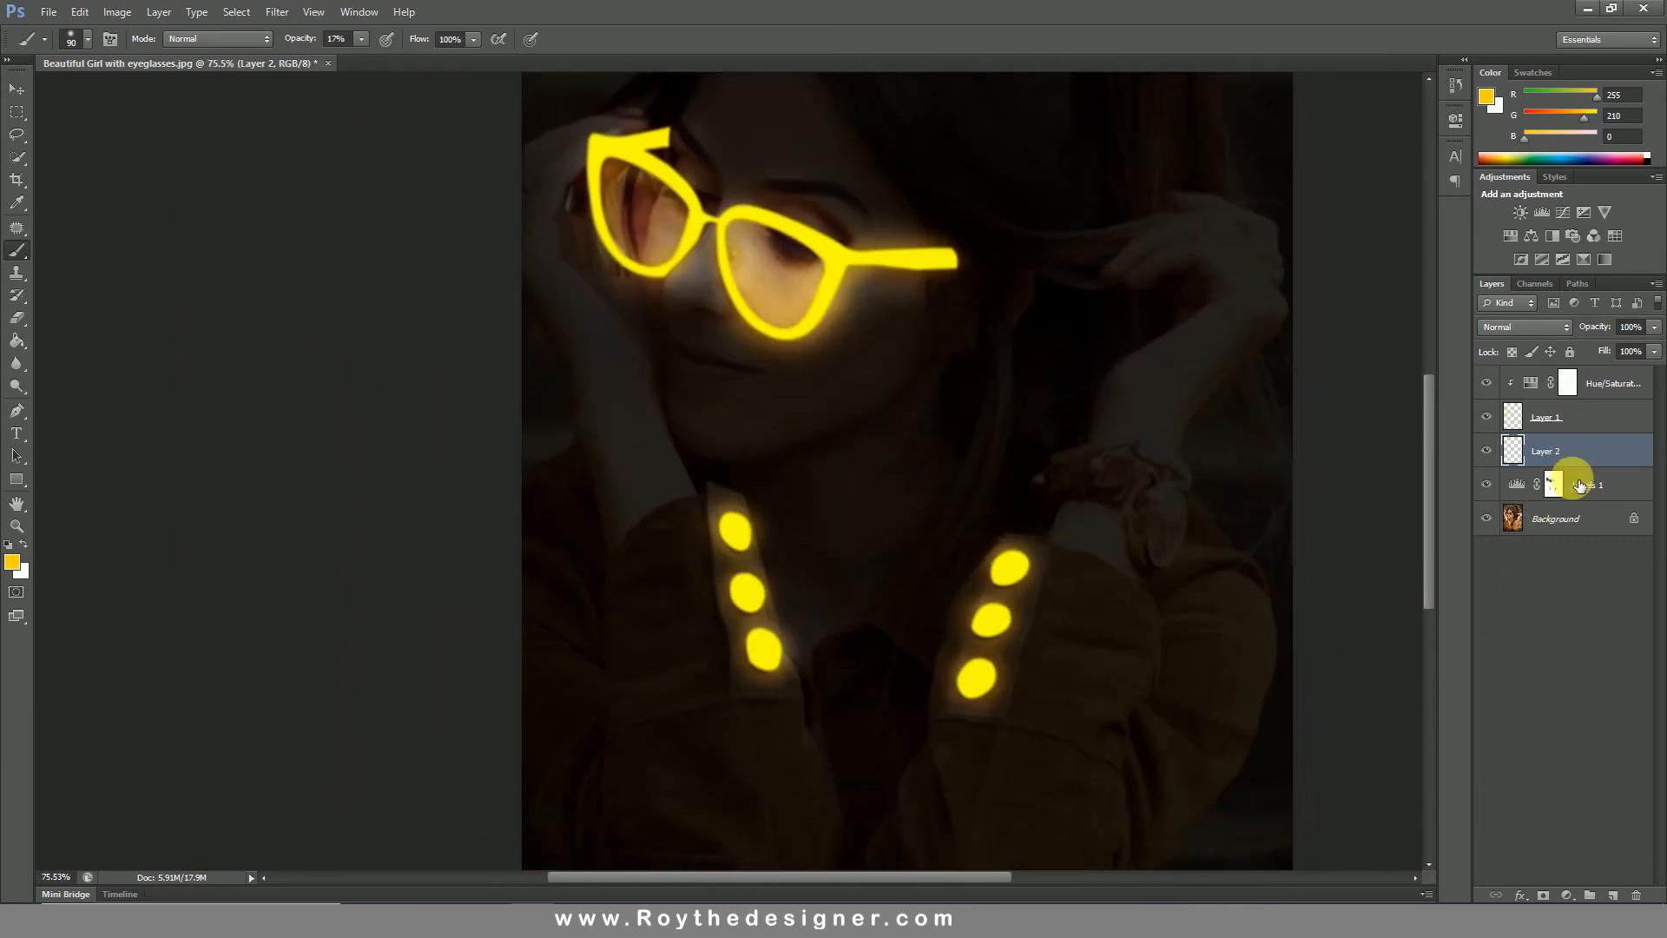
click(1571, 894)
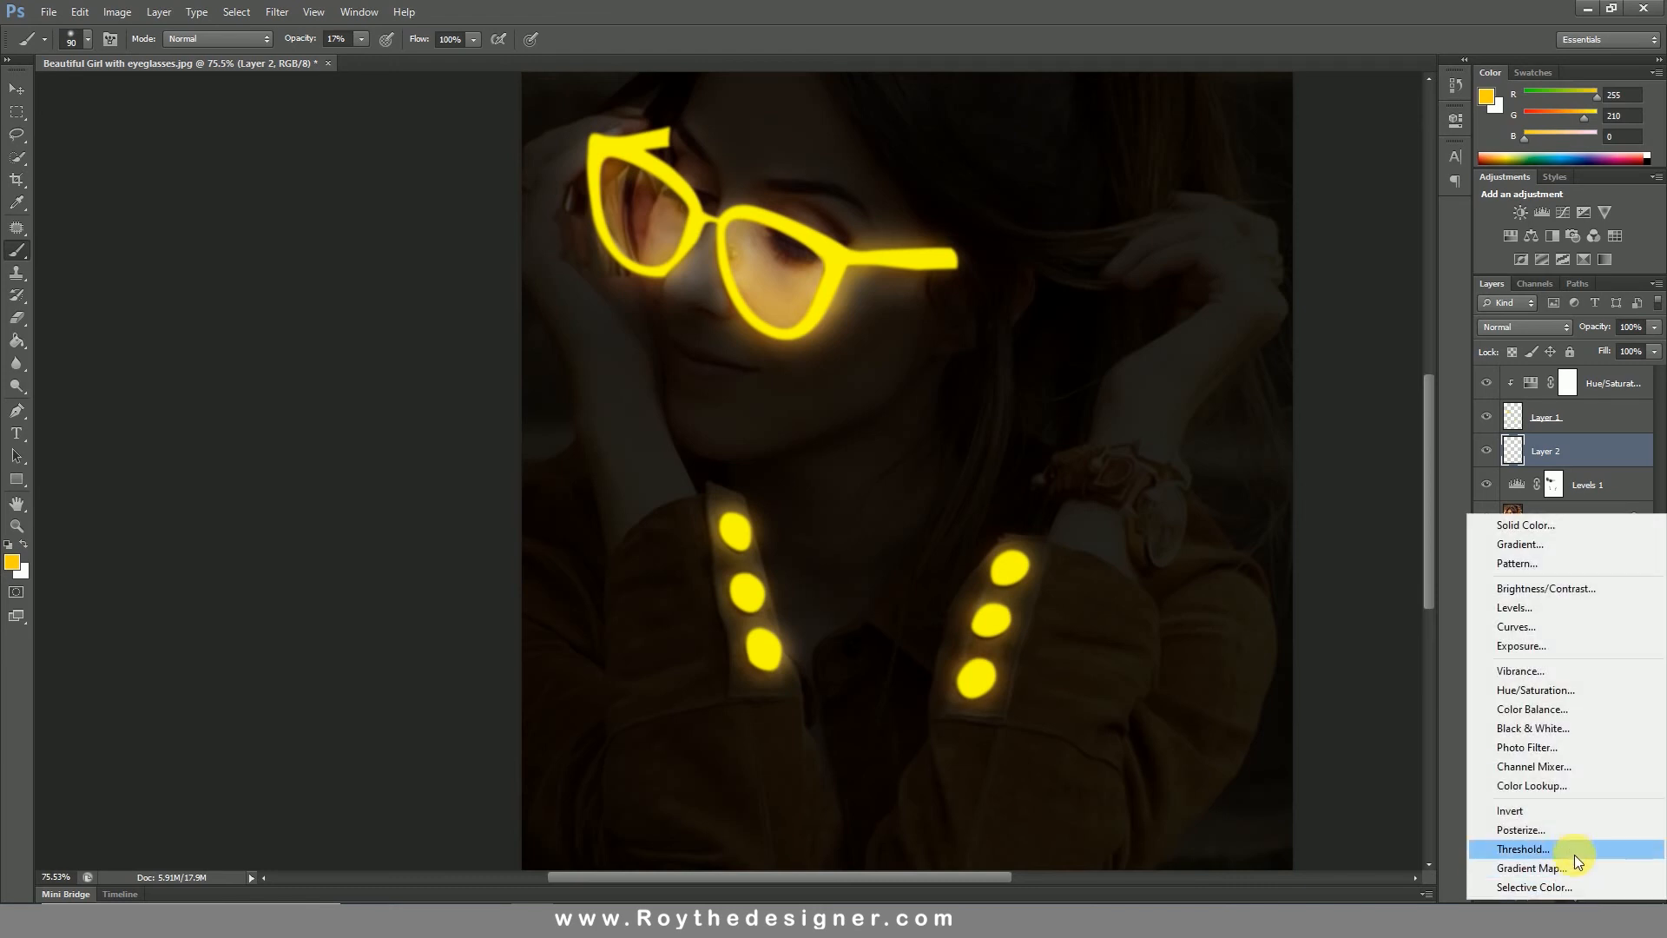
click(1556, 590)
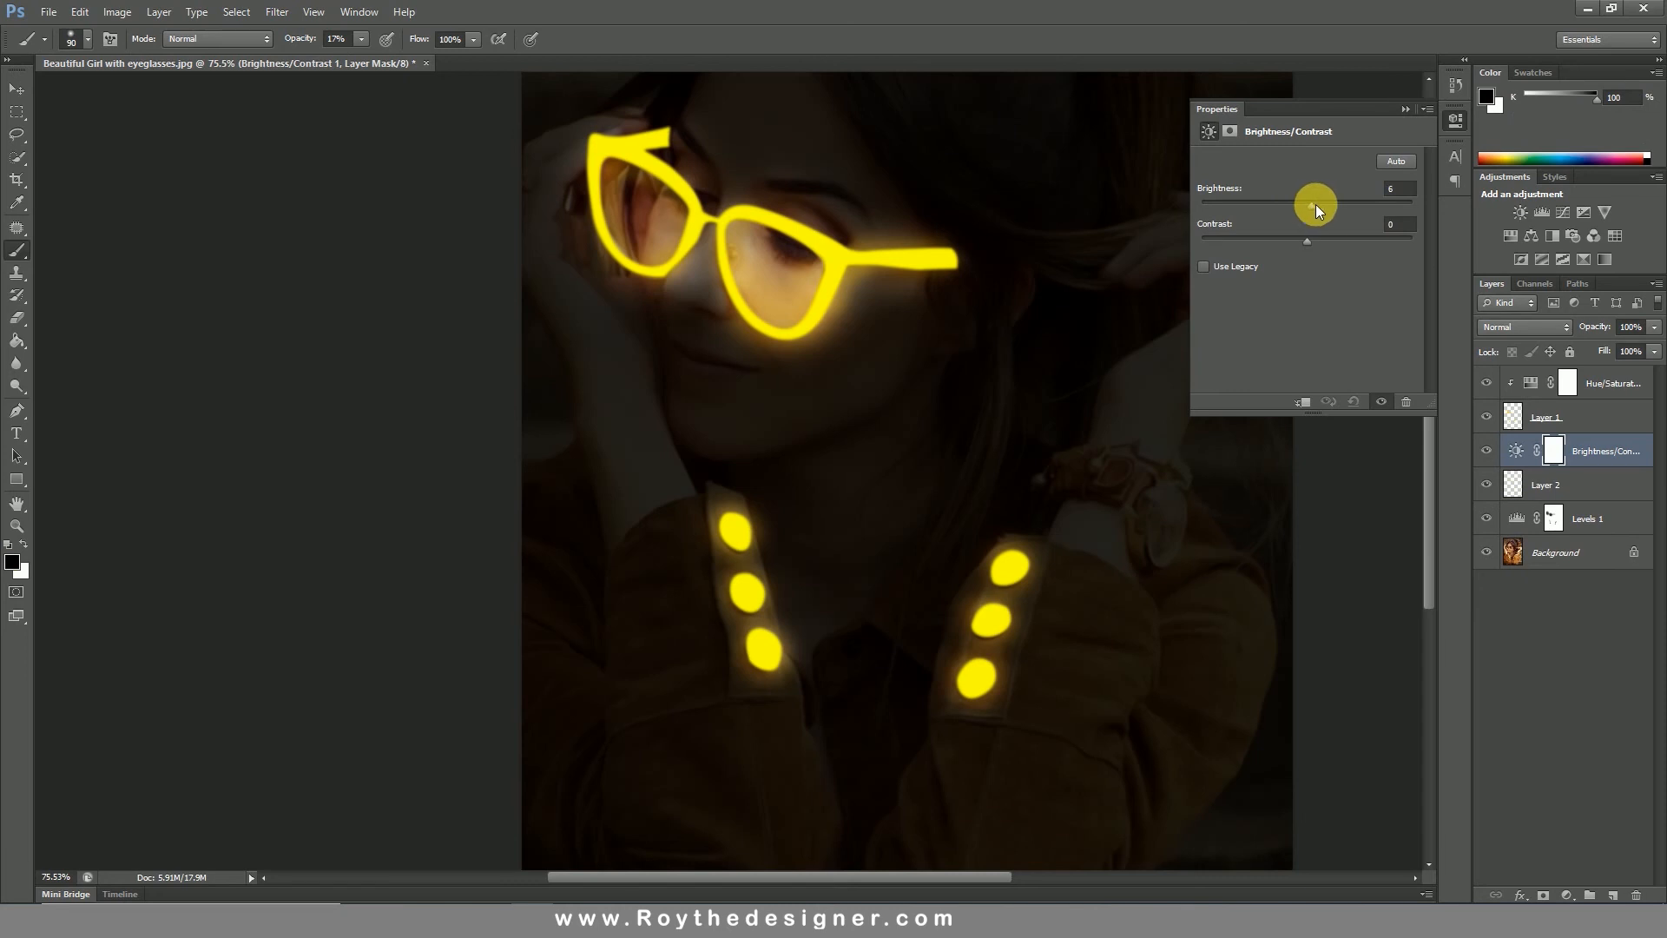
drag(1316, 205, 1309, 242)
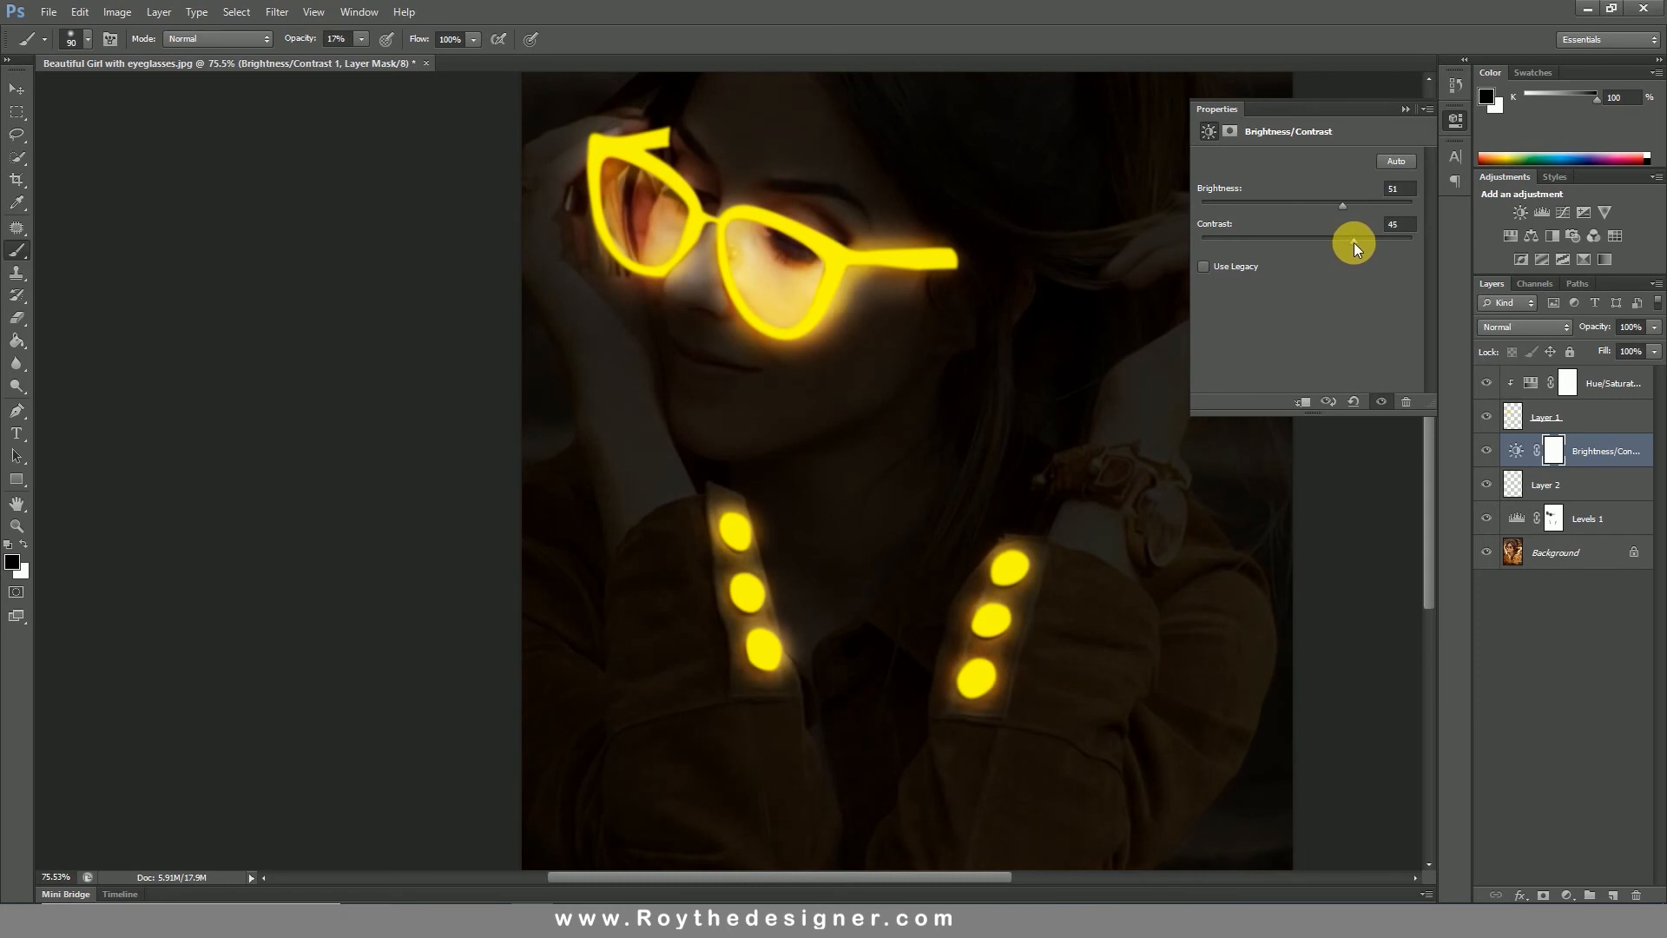
drag(1352, 242, 1345, 241)
click(1457, 121)
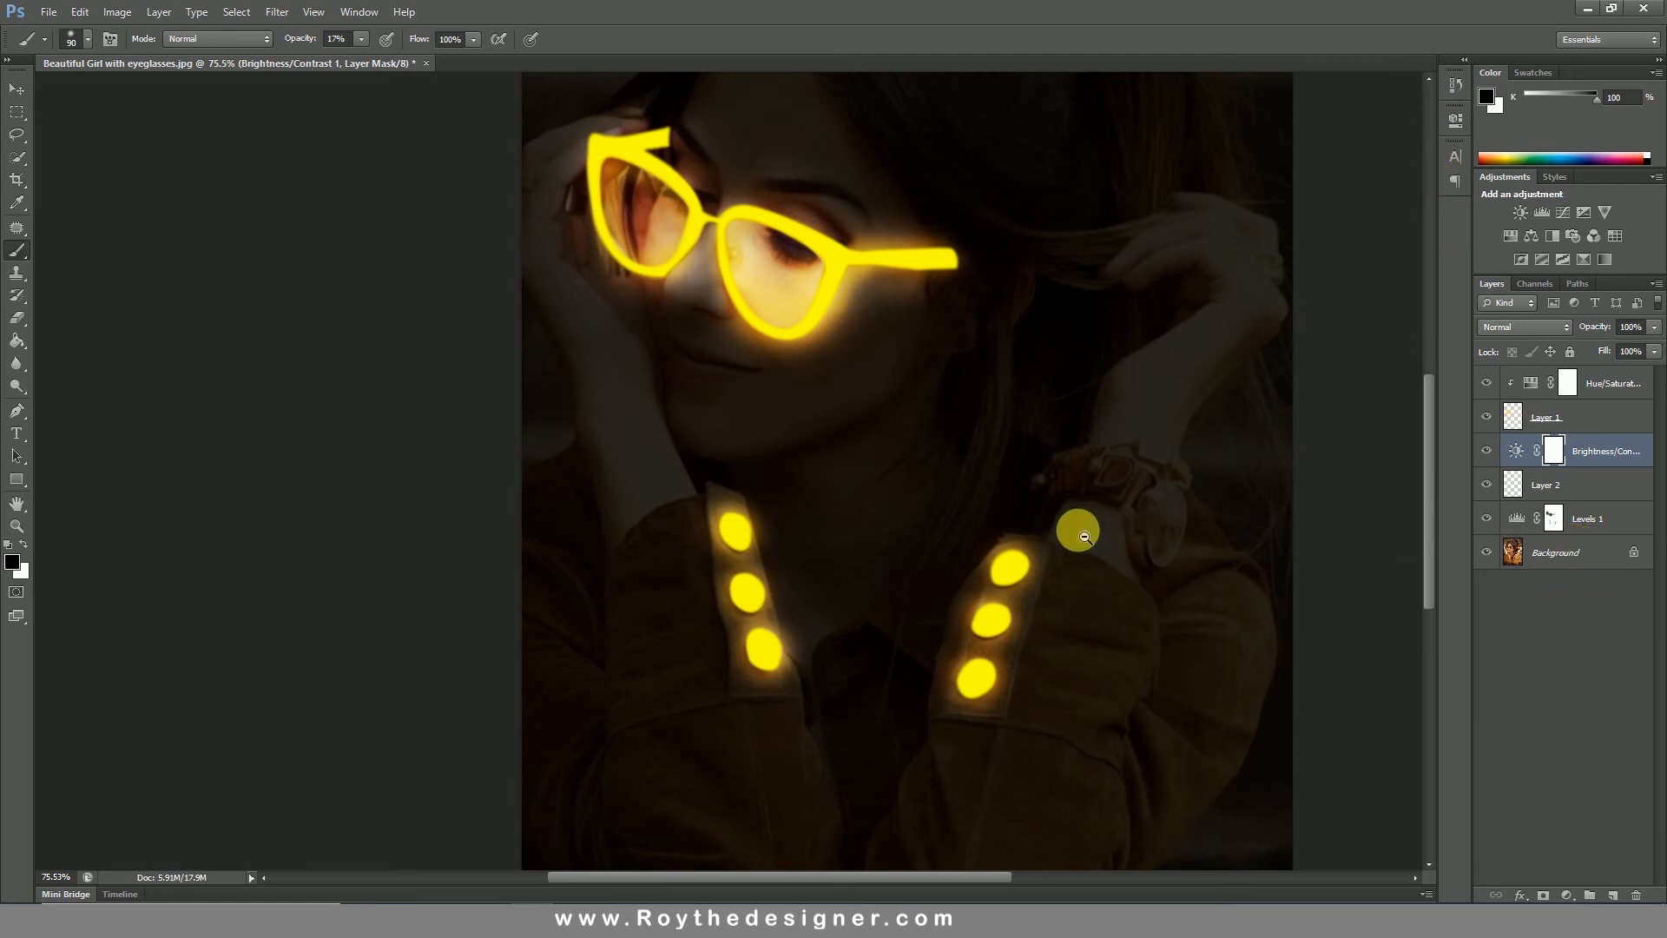
Add a Hue/Saturation adjustment layer directly above the Background and set its Hue to +7.
scroll(1029, 426, up, 1)
scroll(1029, 426, up, 1)
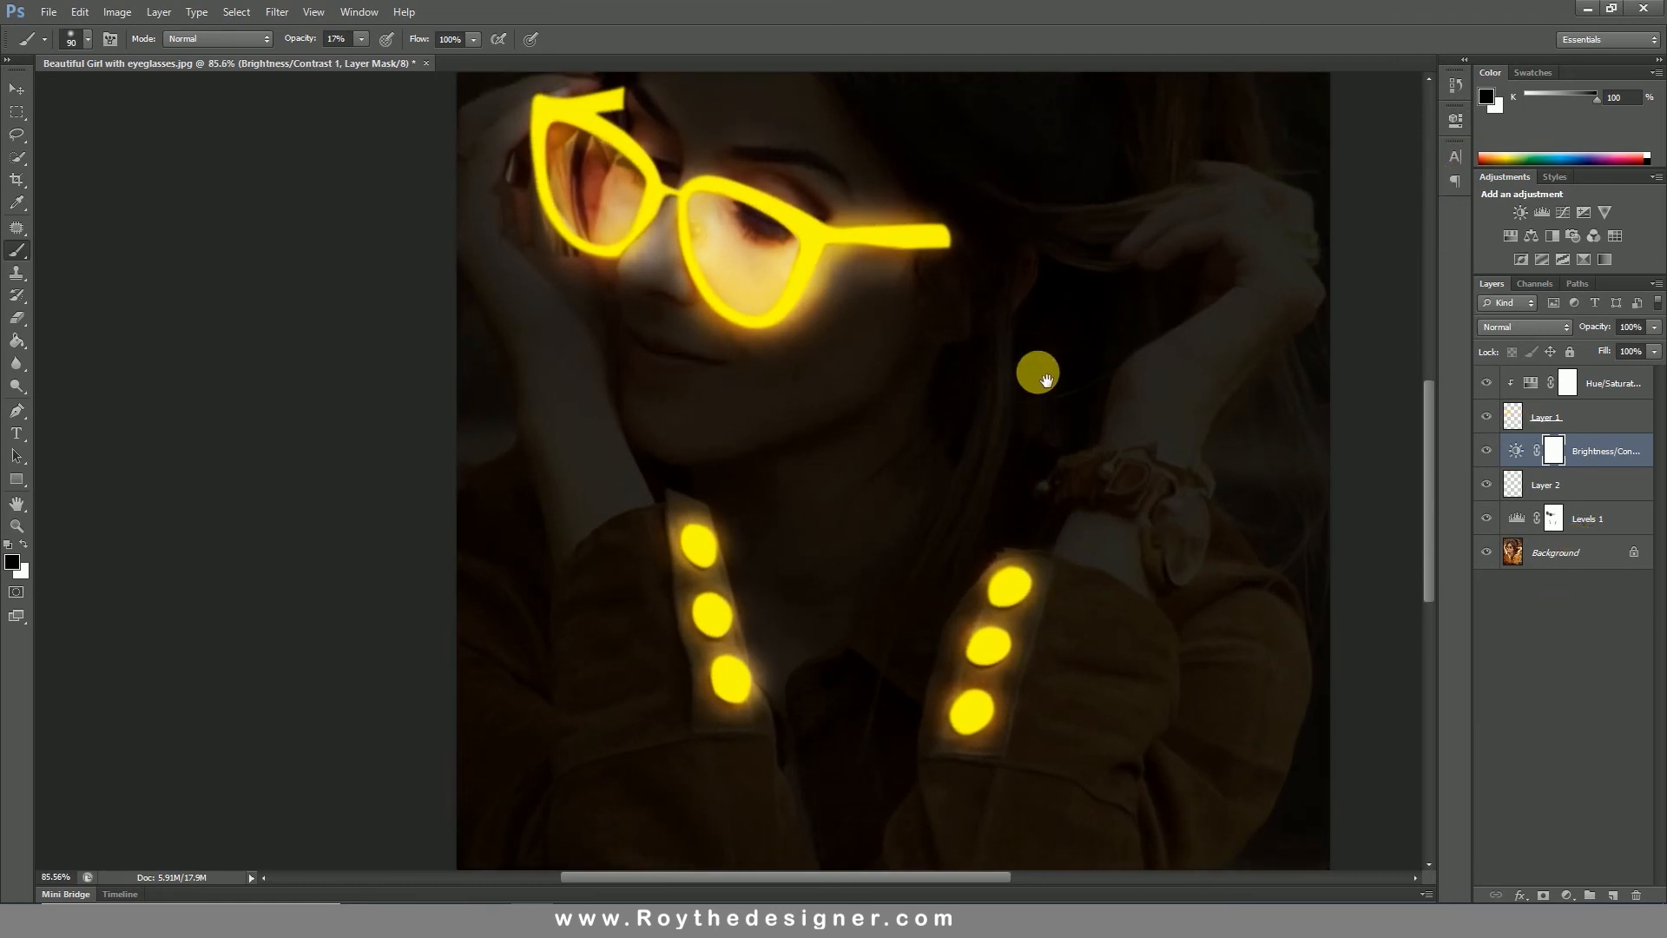
scroll(1034, 372, up, 2)
click(1573, 565)
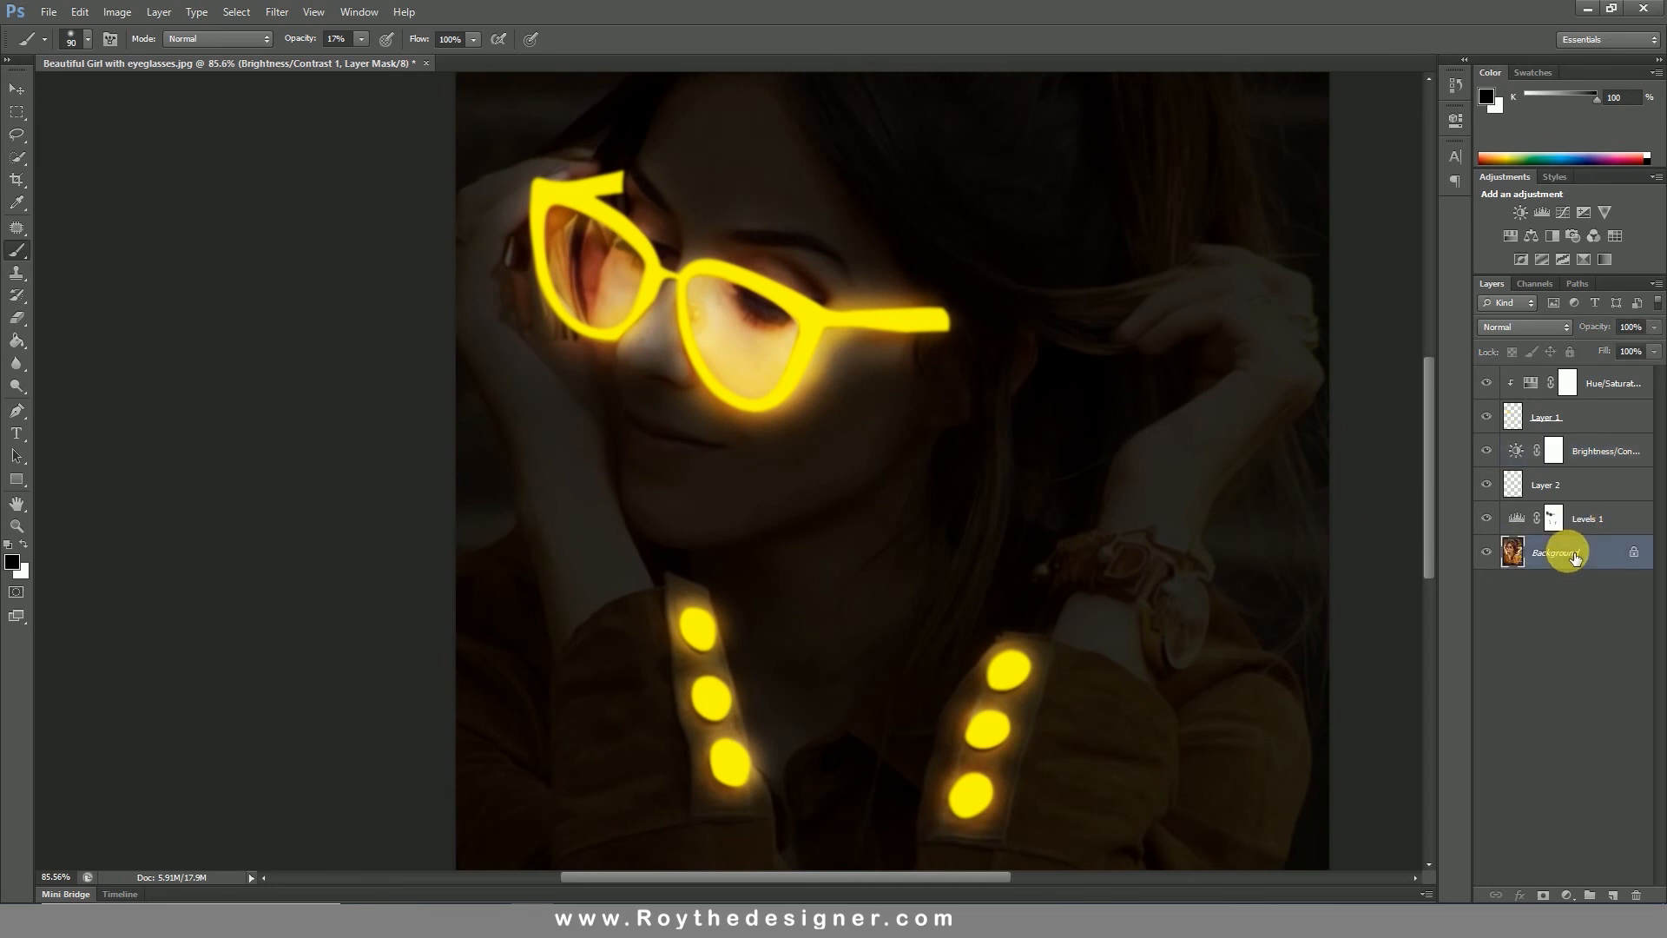
click(1567, 895)
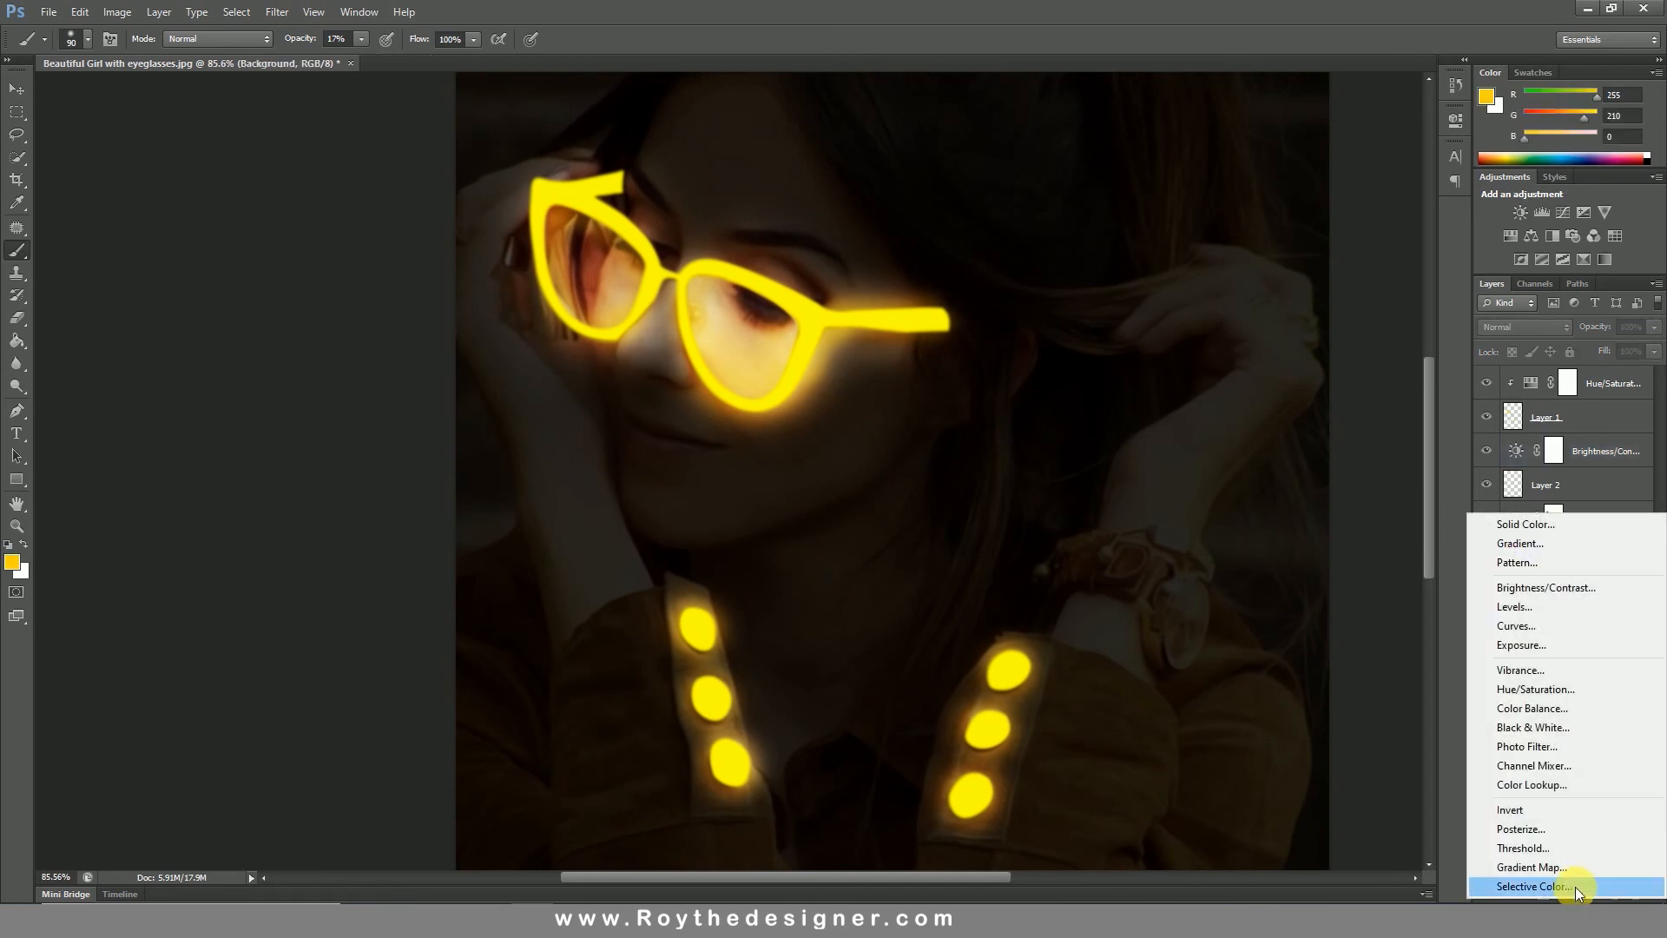
click(1555, 694)
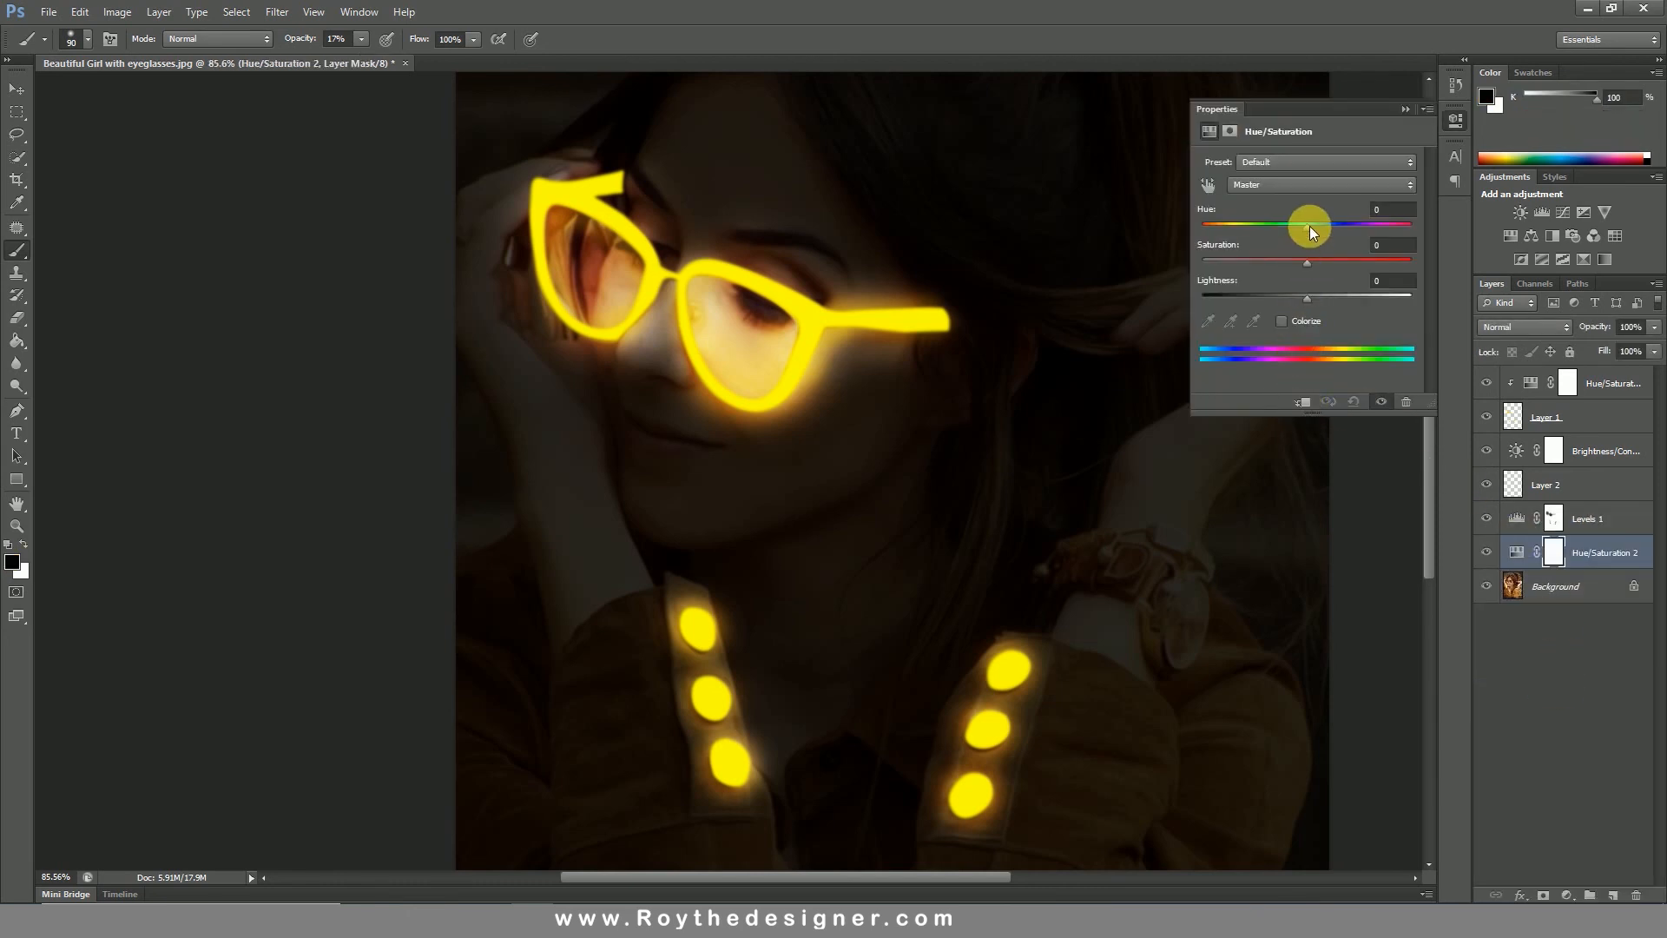
drag(1309, 225, 1315, 226)
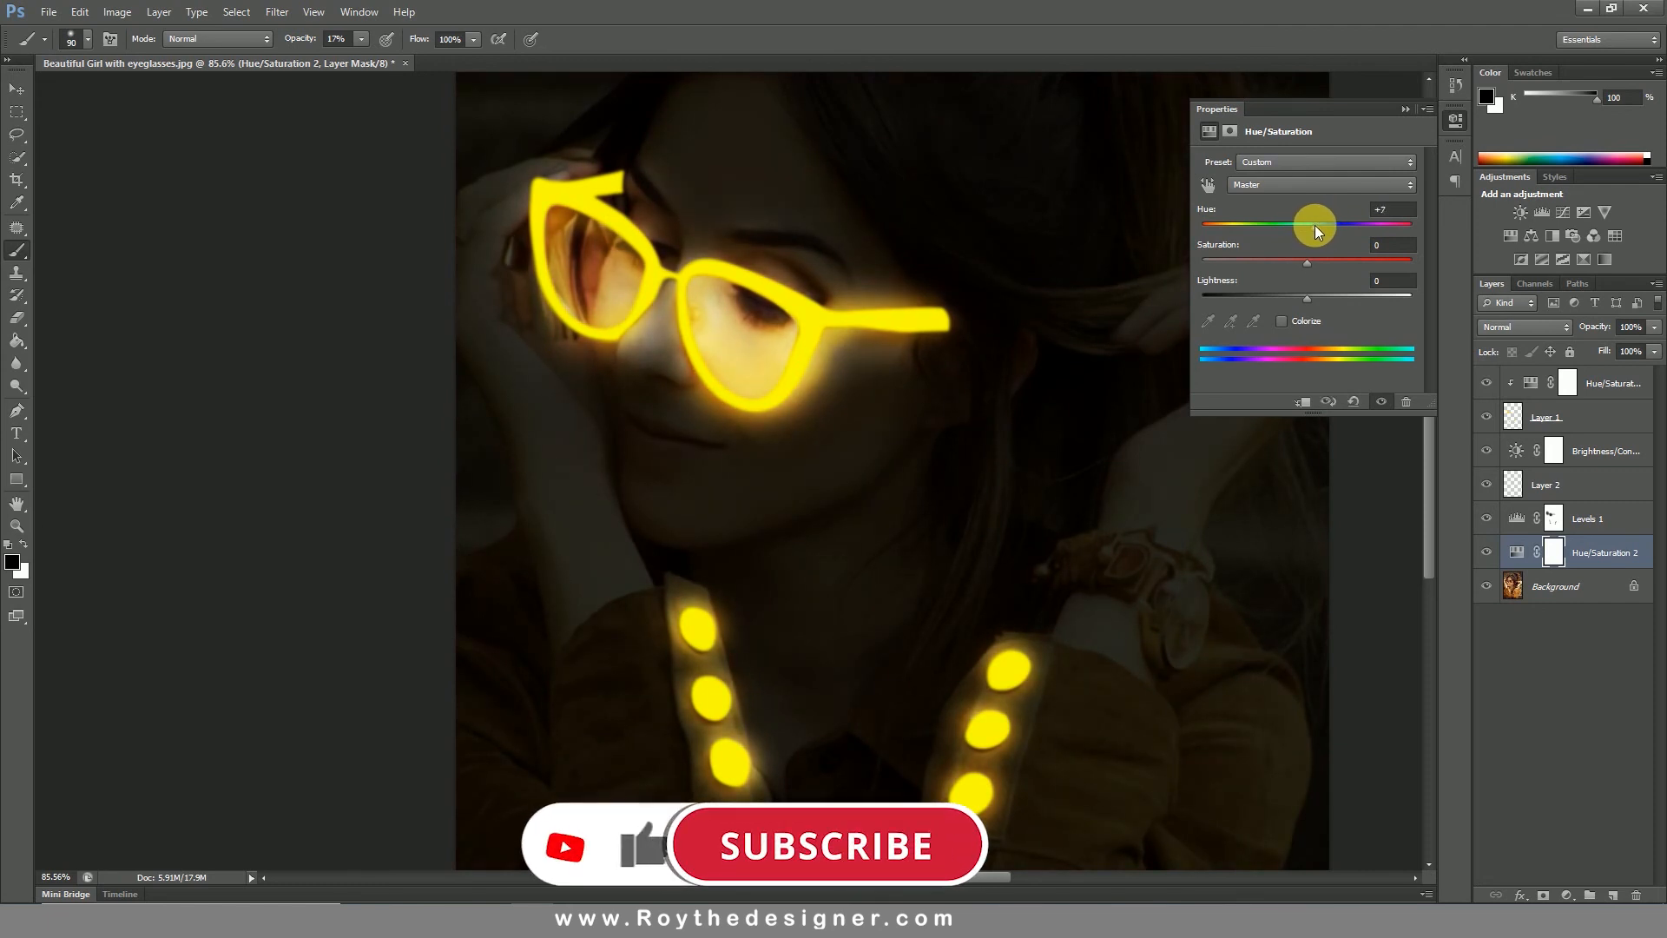
click(1456, 119)
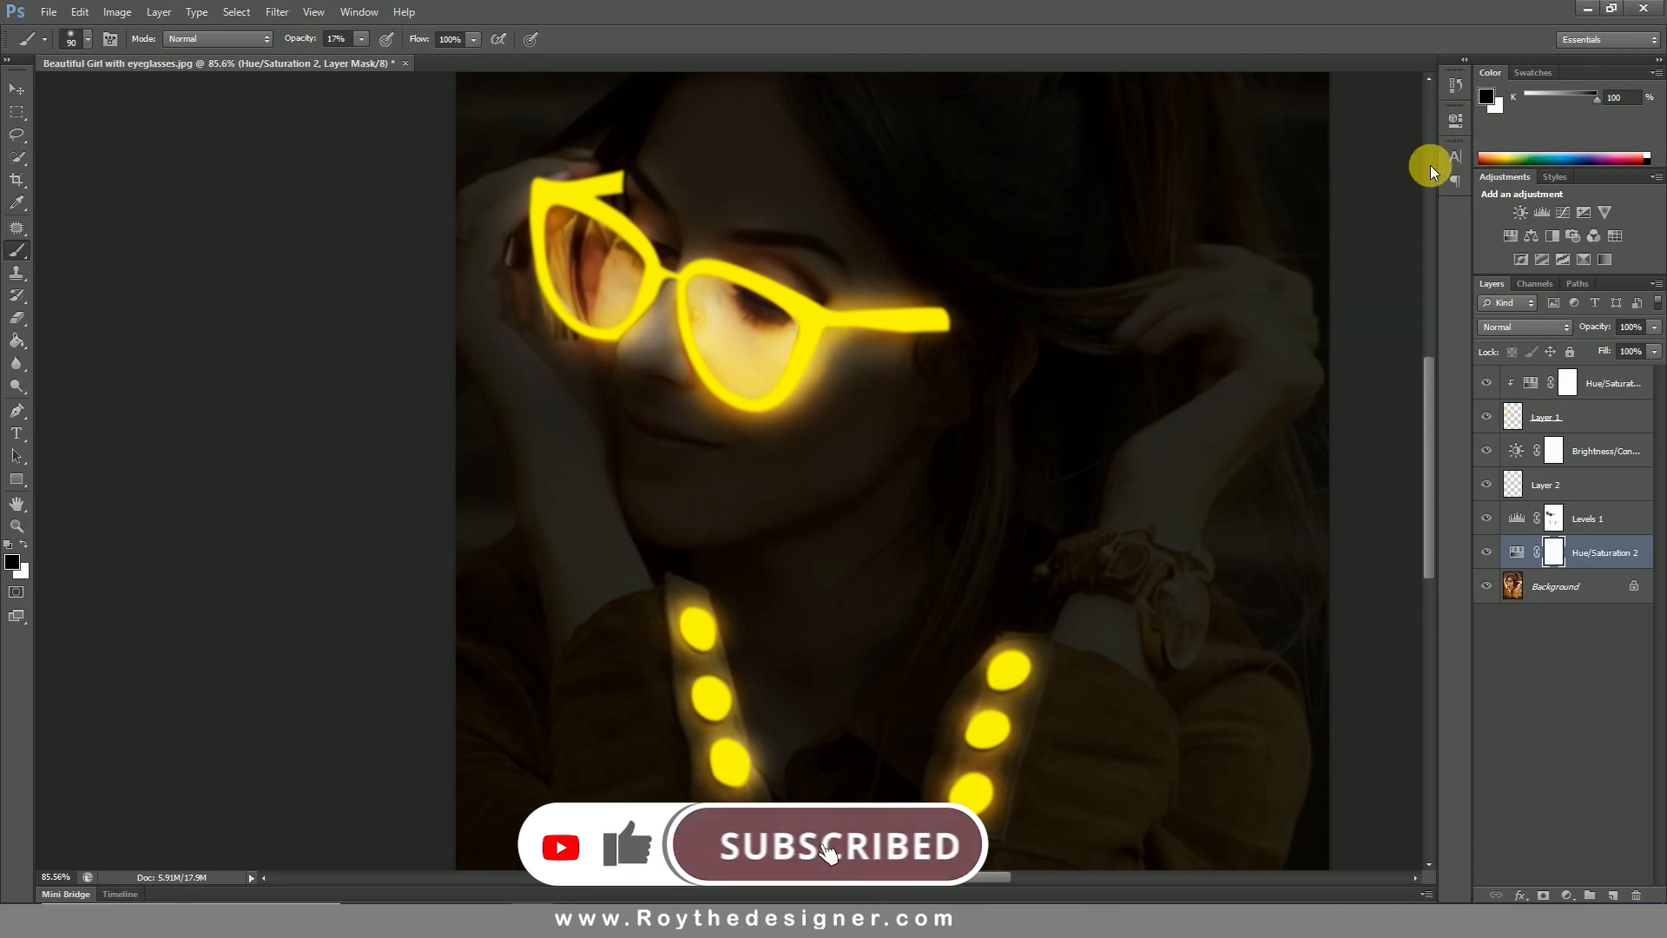
Compare the image with and without the Brightness/Contrast layer, and set its Brightness to 42 and Contrast to 11.
key(ctrl+0)
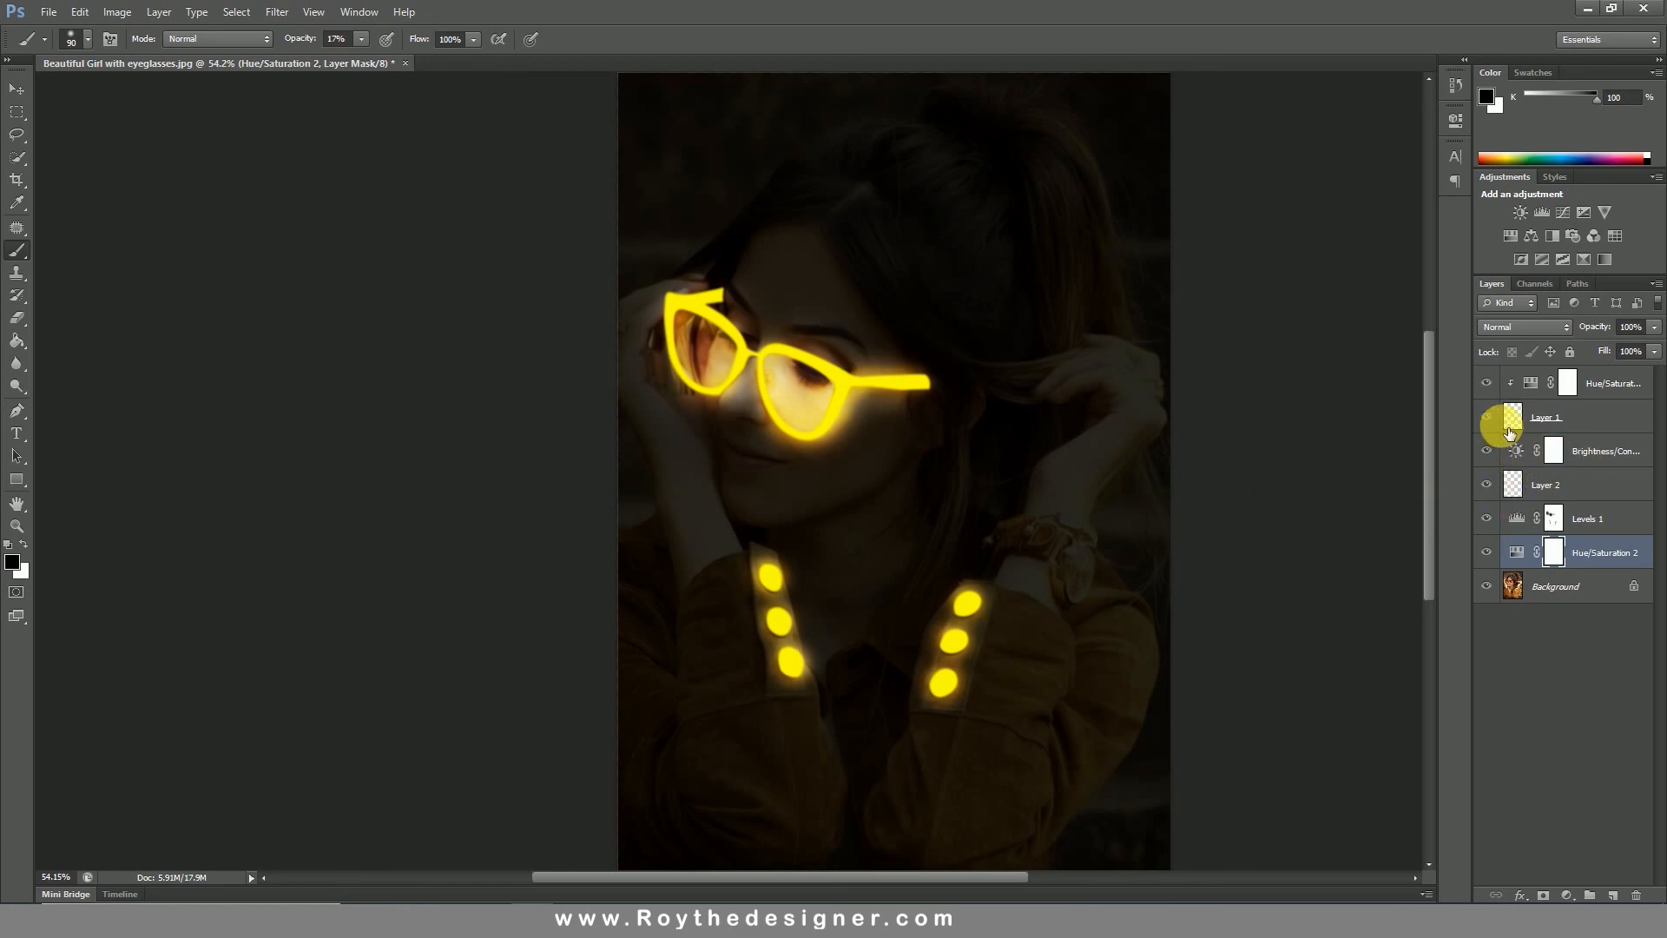
click(1487, 450)
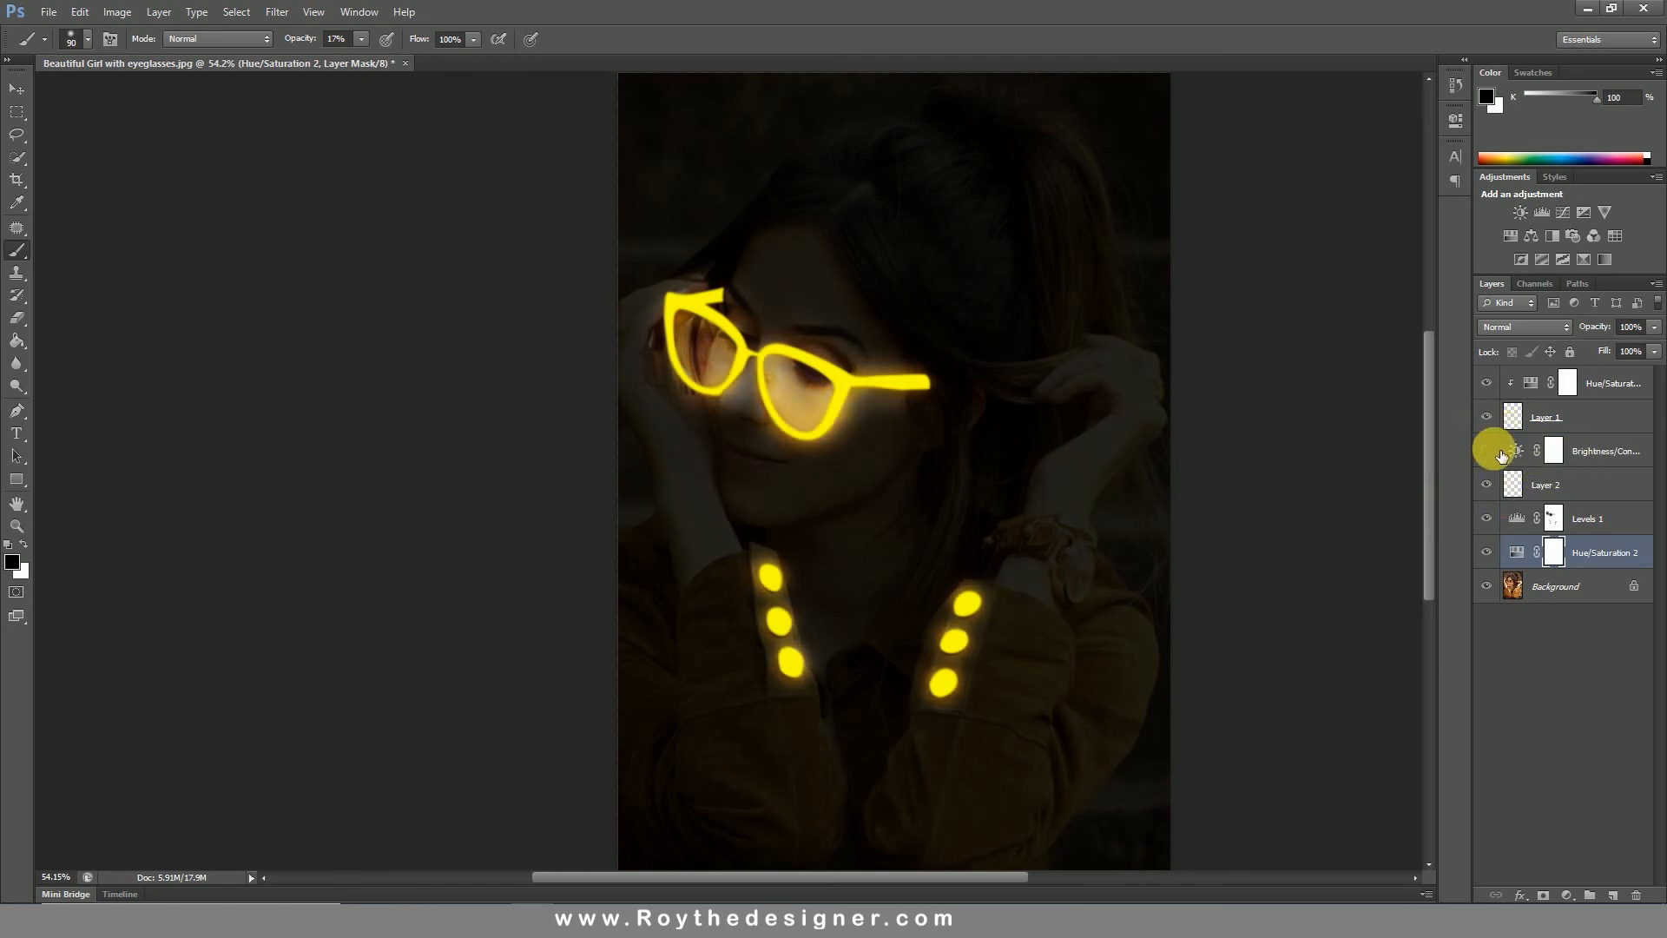
click(1487, 450)
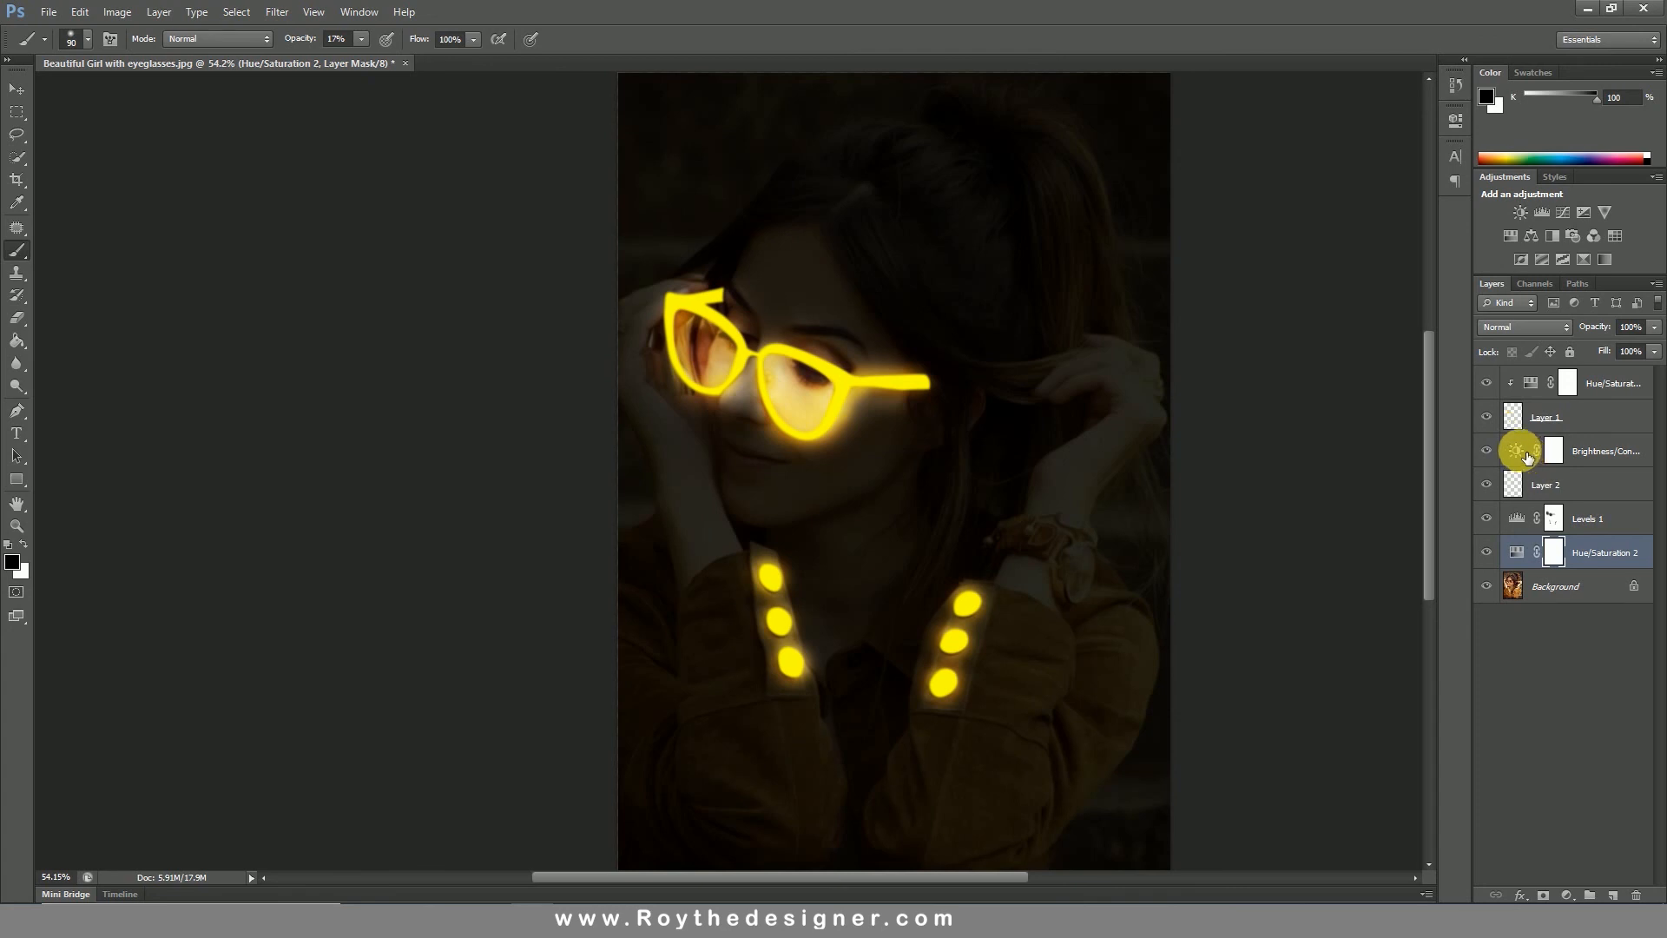
double_click(1525, 453)
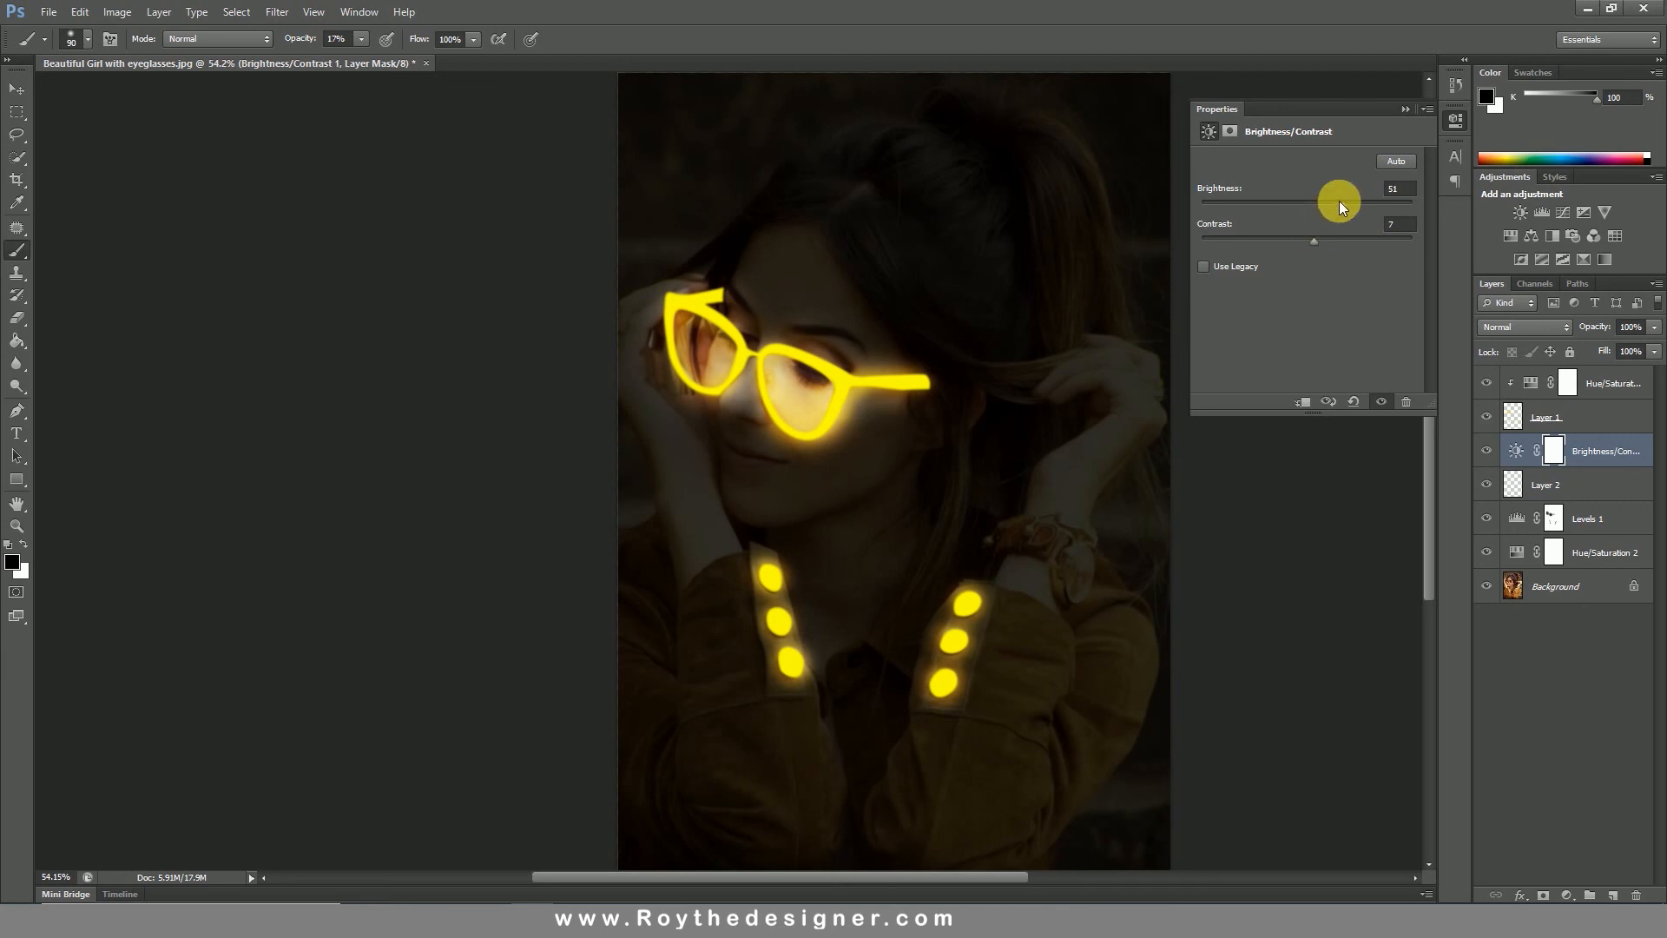
drag(1339, 200, 1326, 203)
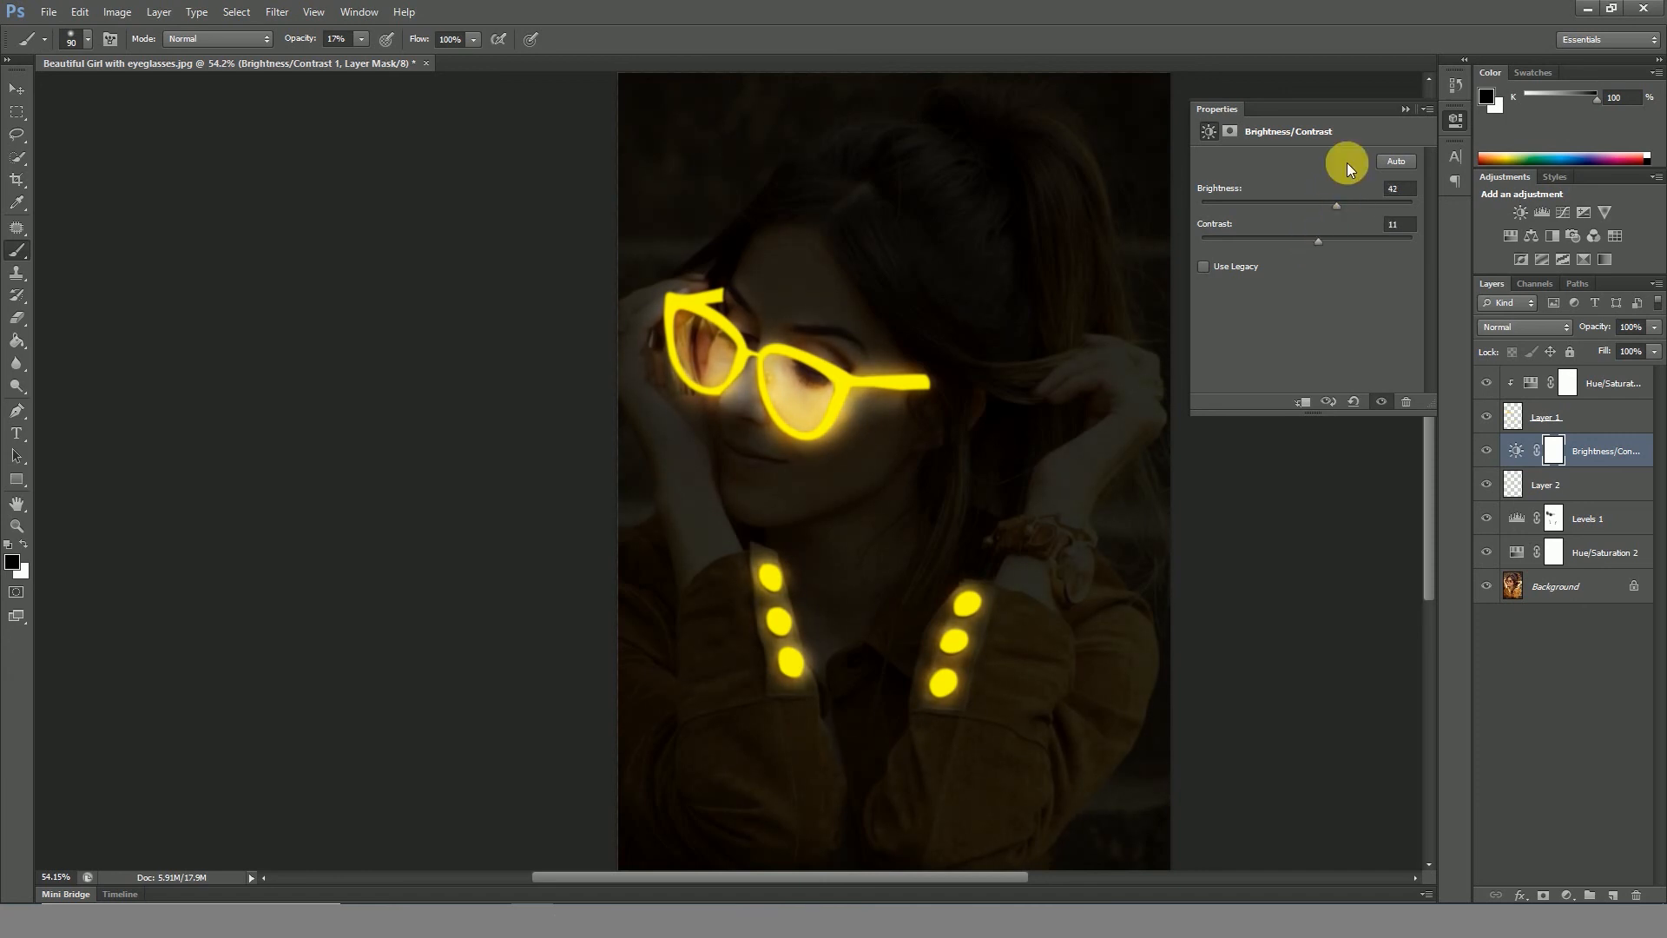
click(1452, 119)
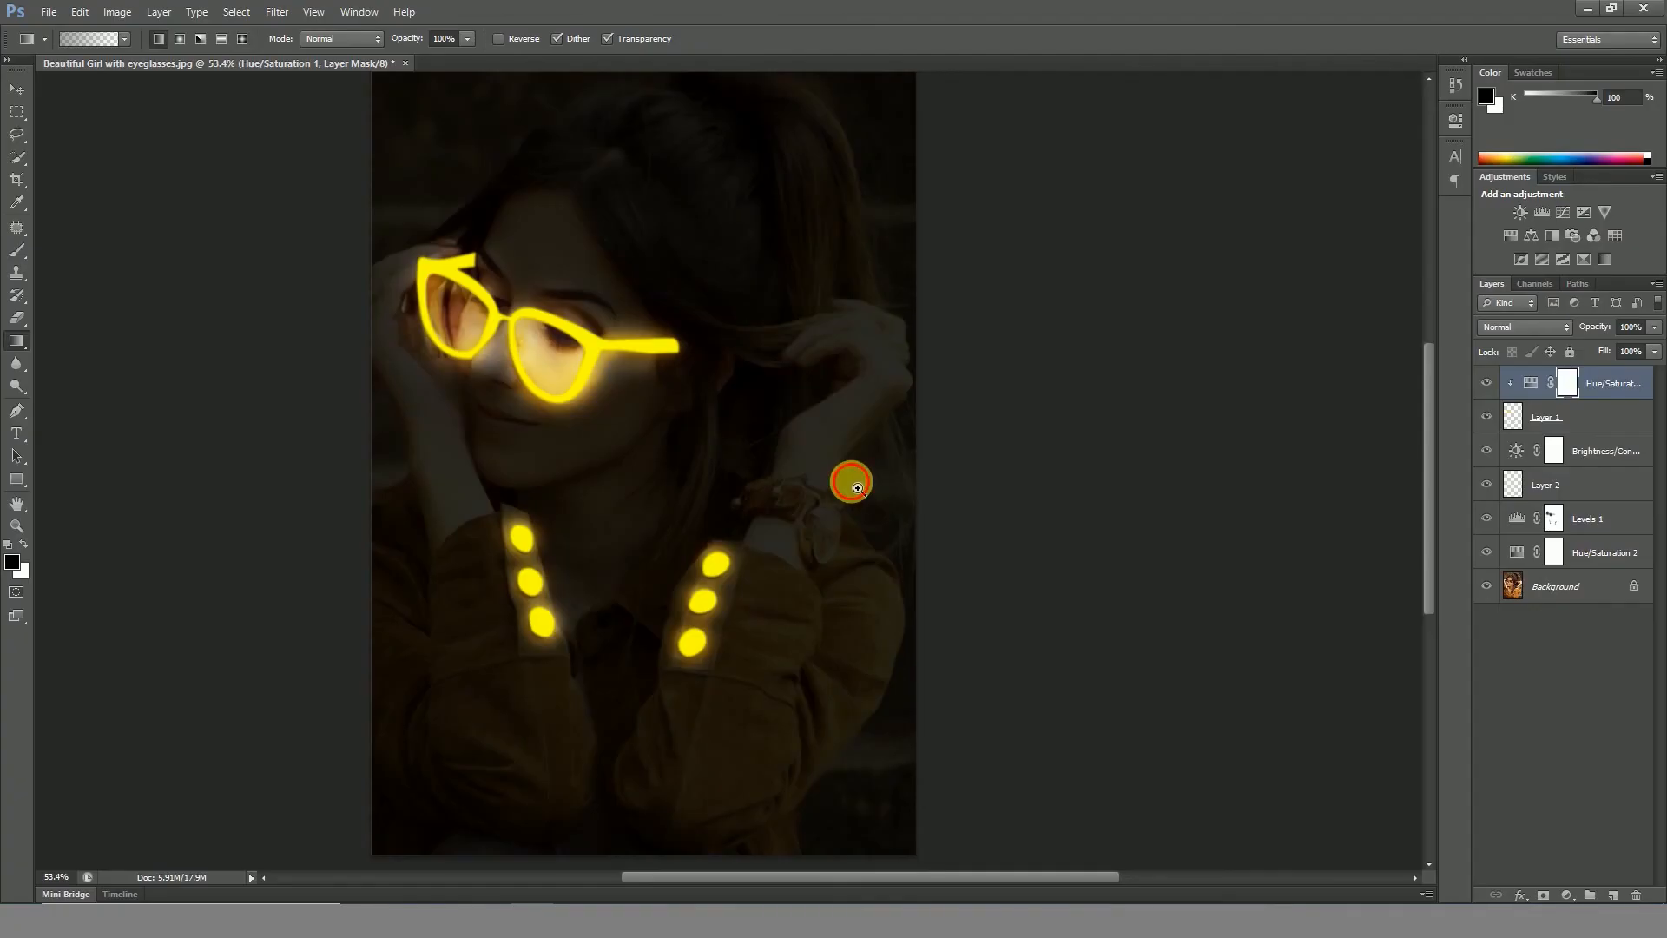
Save the image as a JPEG named "Beautiful Girl with eyeglasses Photo Manipulation" in the Photo Manipulation folder, at quality 12 (Maximum), Baseline Optimized.
drag(858, 488, 984, 492)
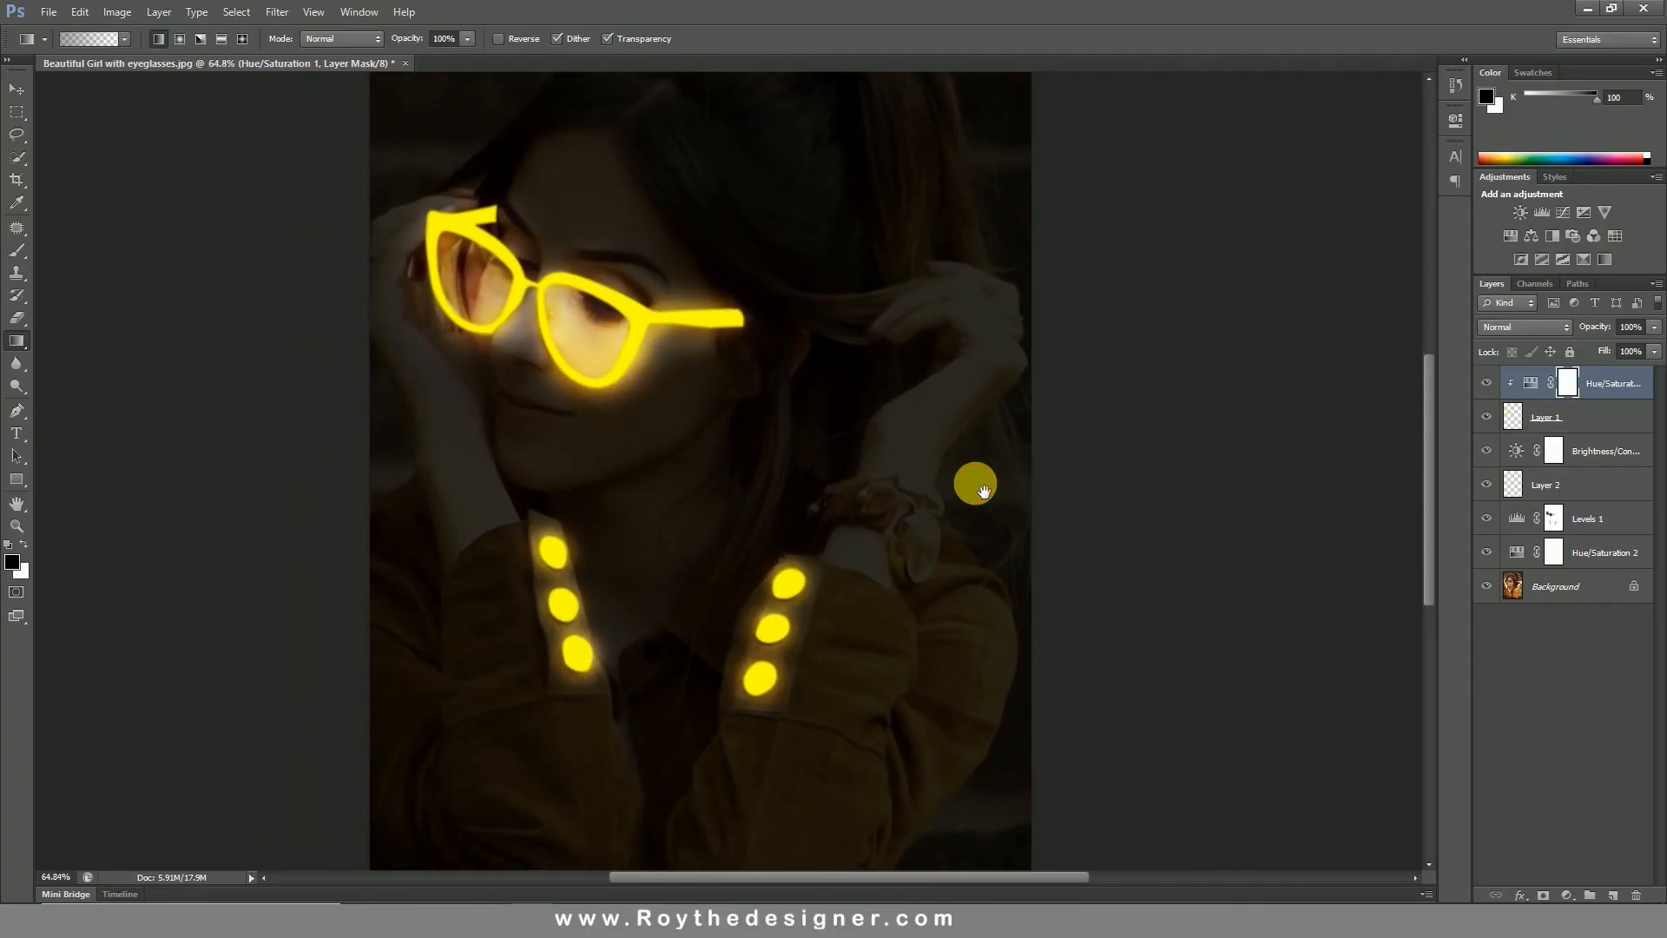
click(47, 12)
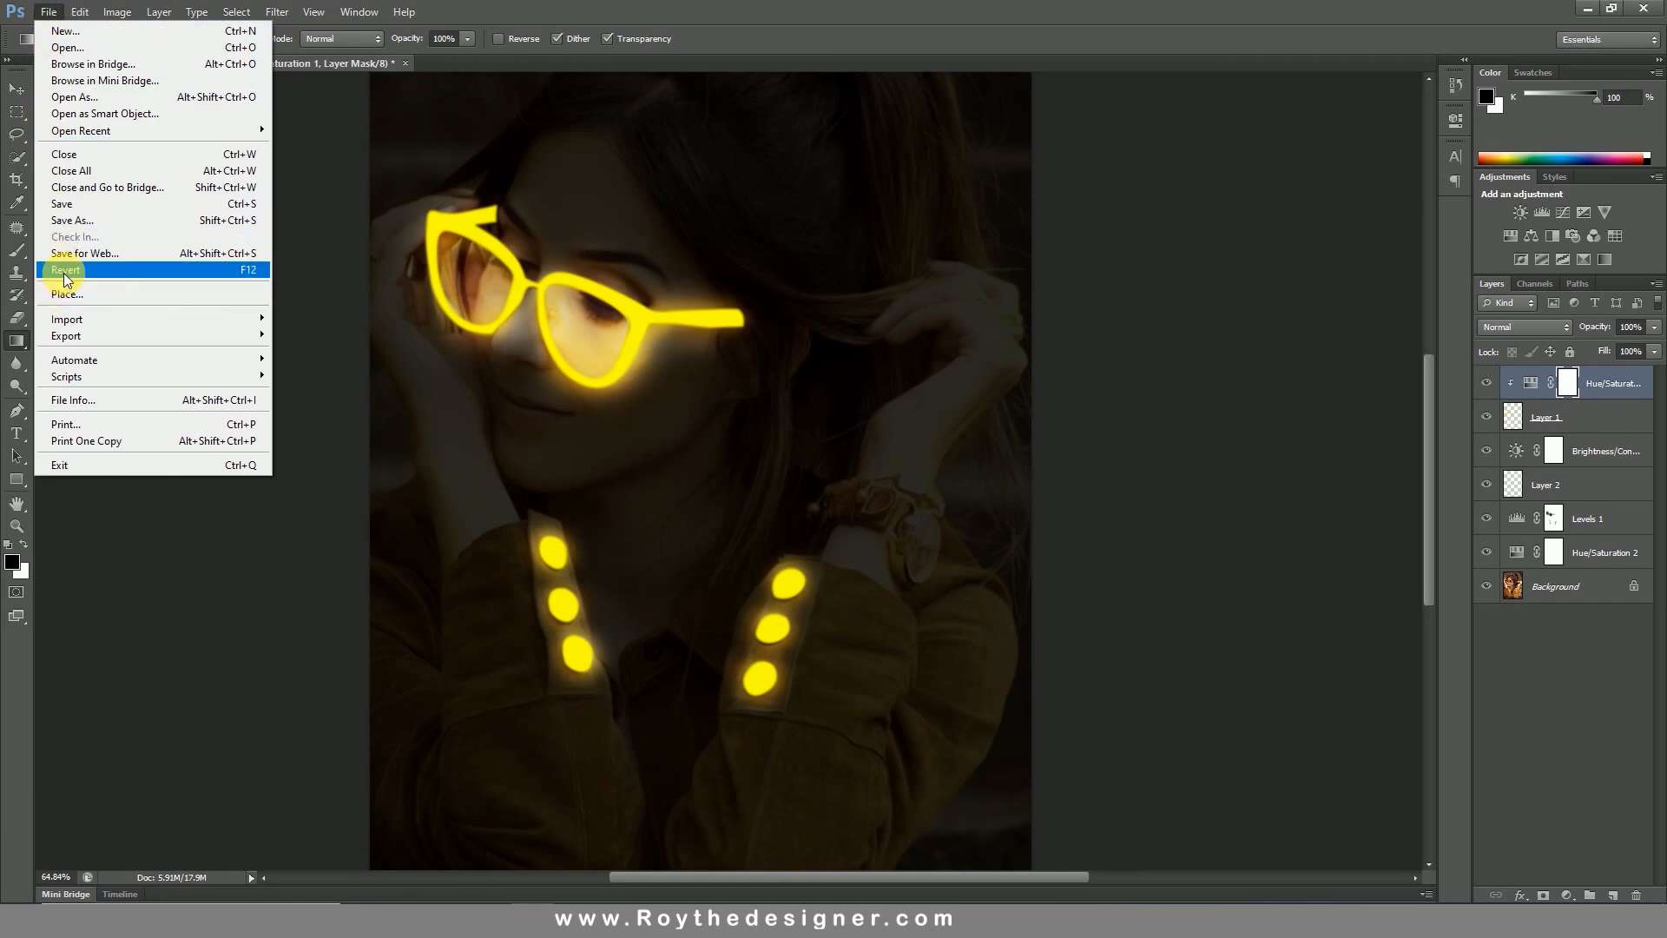
click(82, 221)
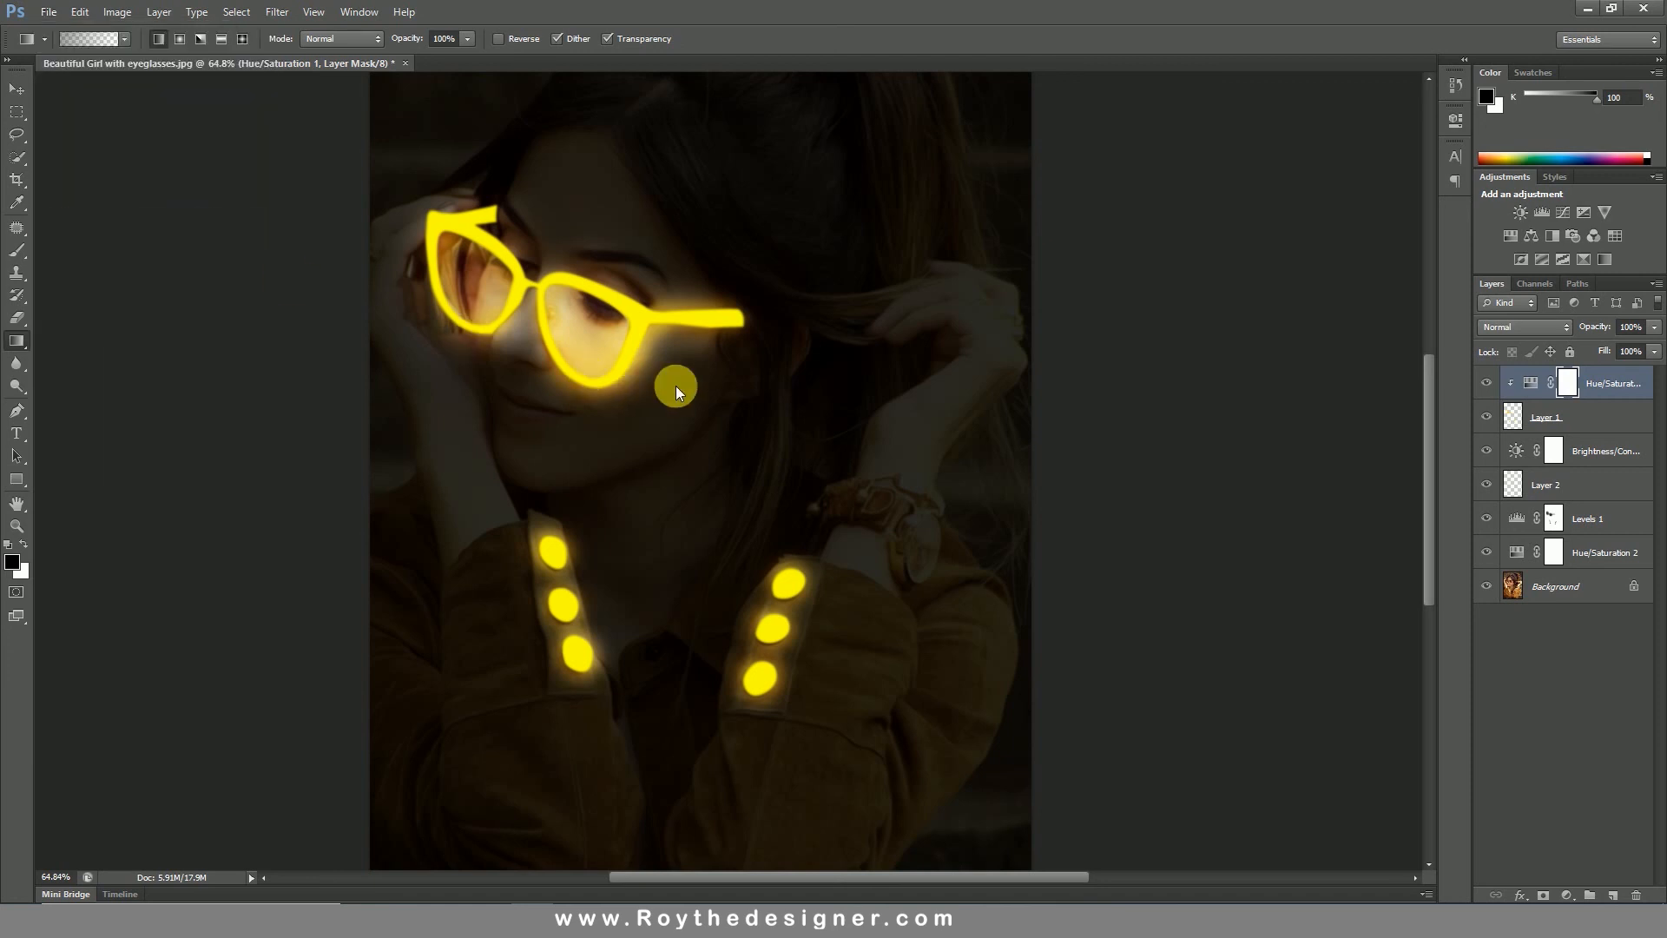
click(938, 448)
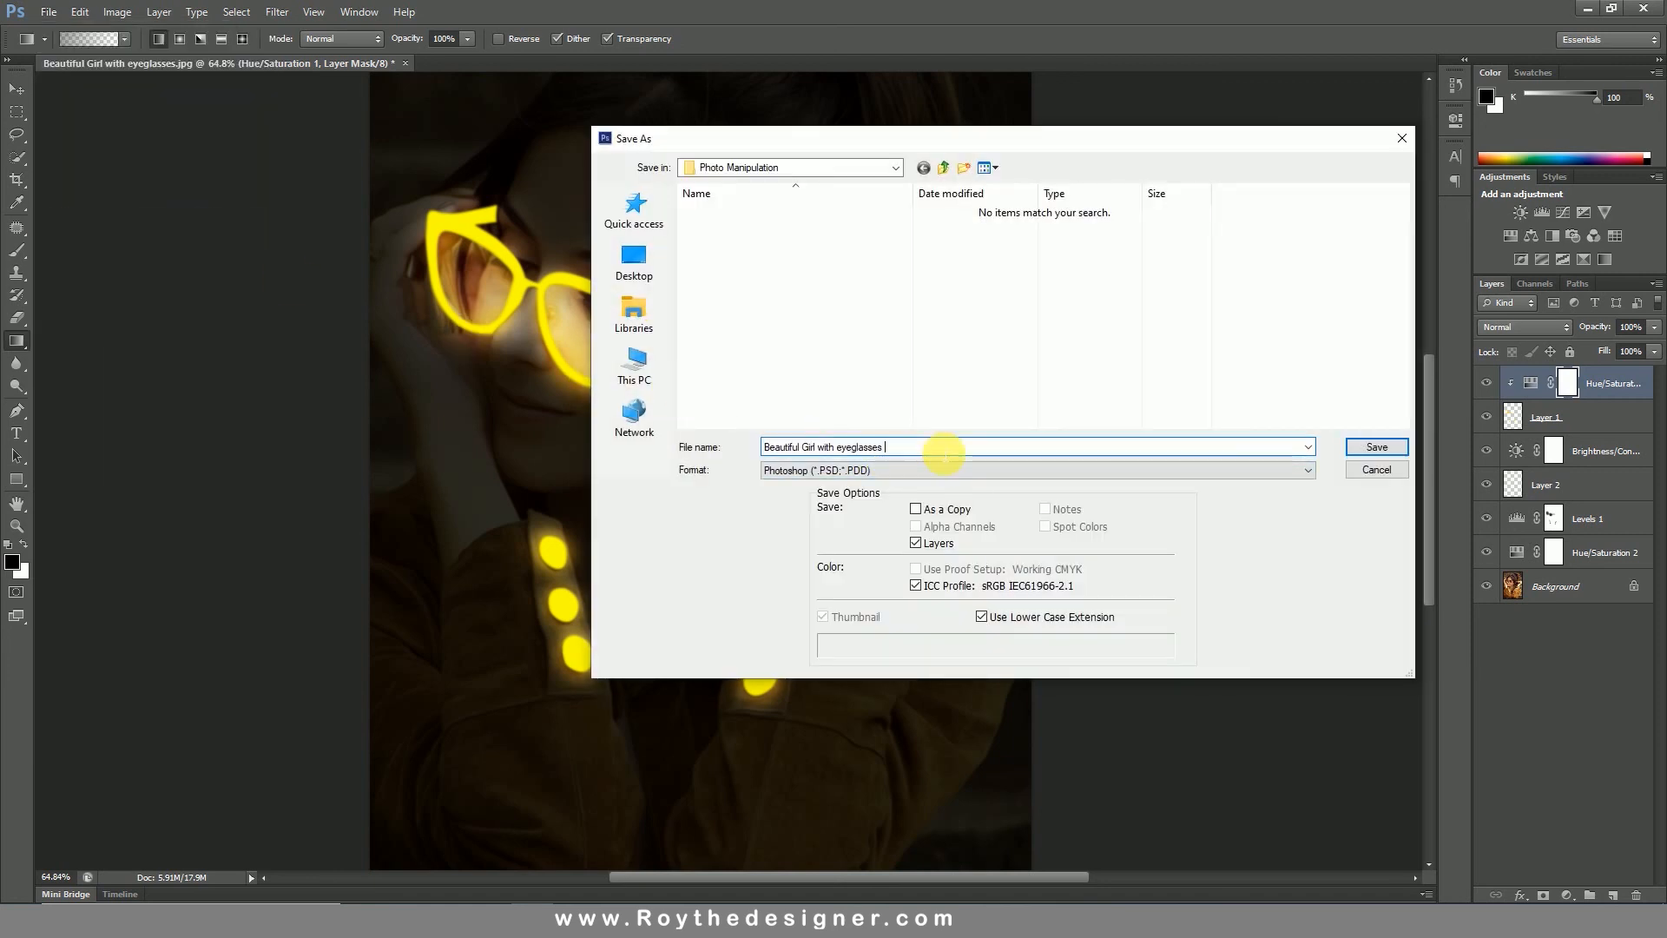
text(Photo Manipulation)
click(967, 470)
click(943, 573)
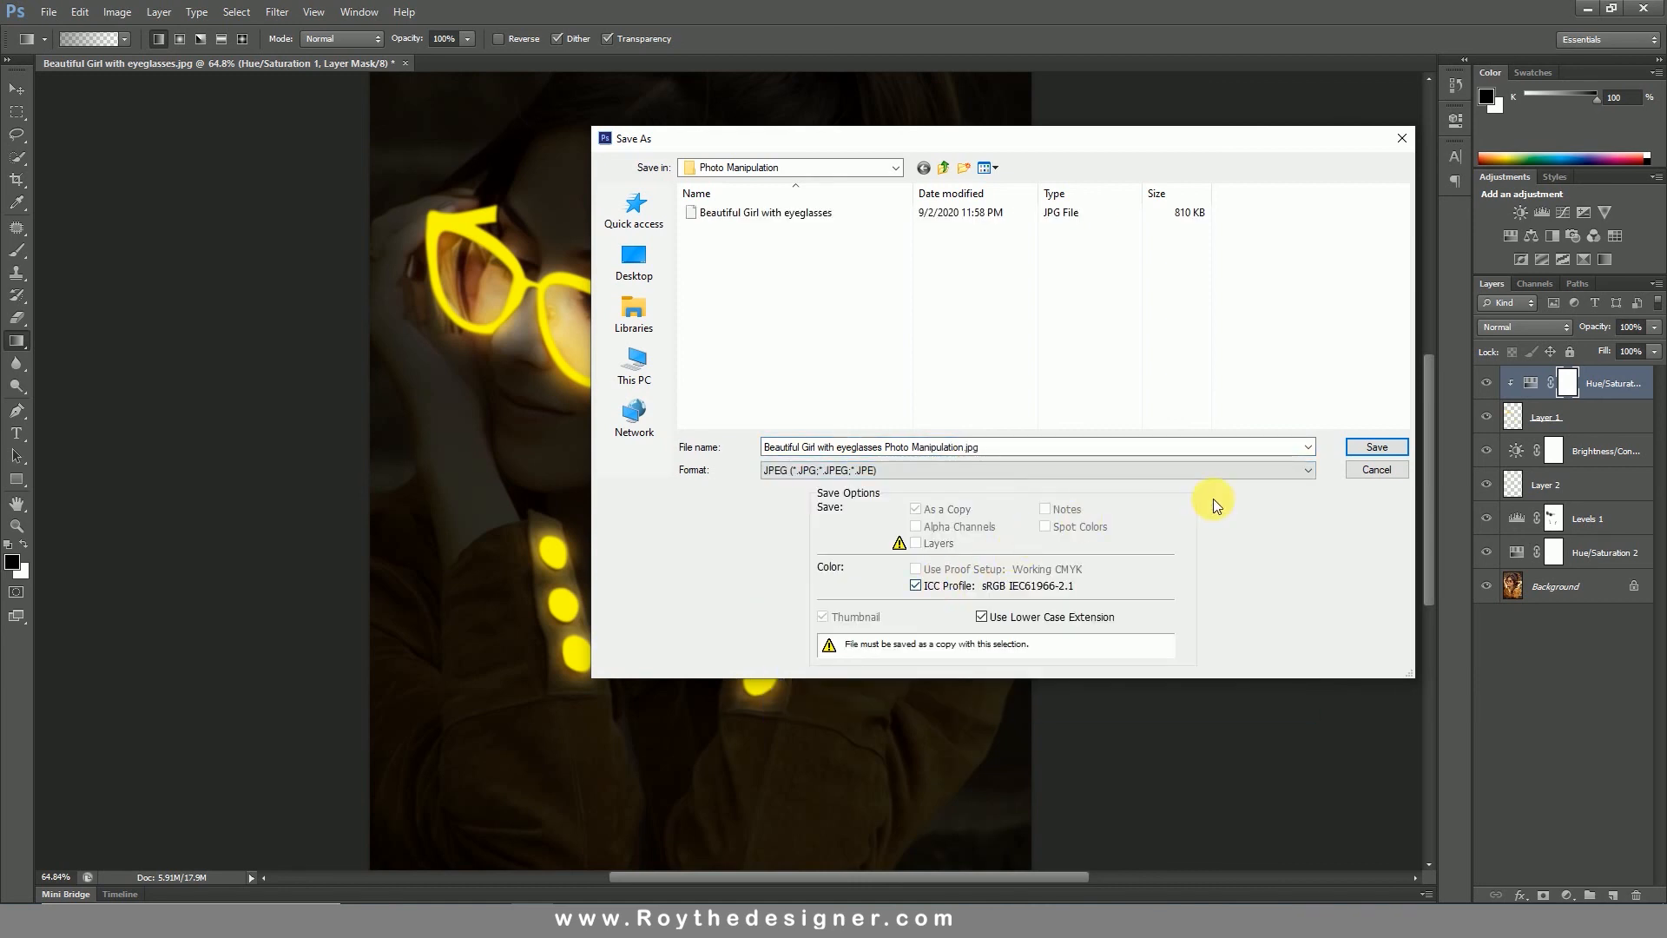
click(1377, 446)
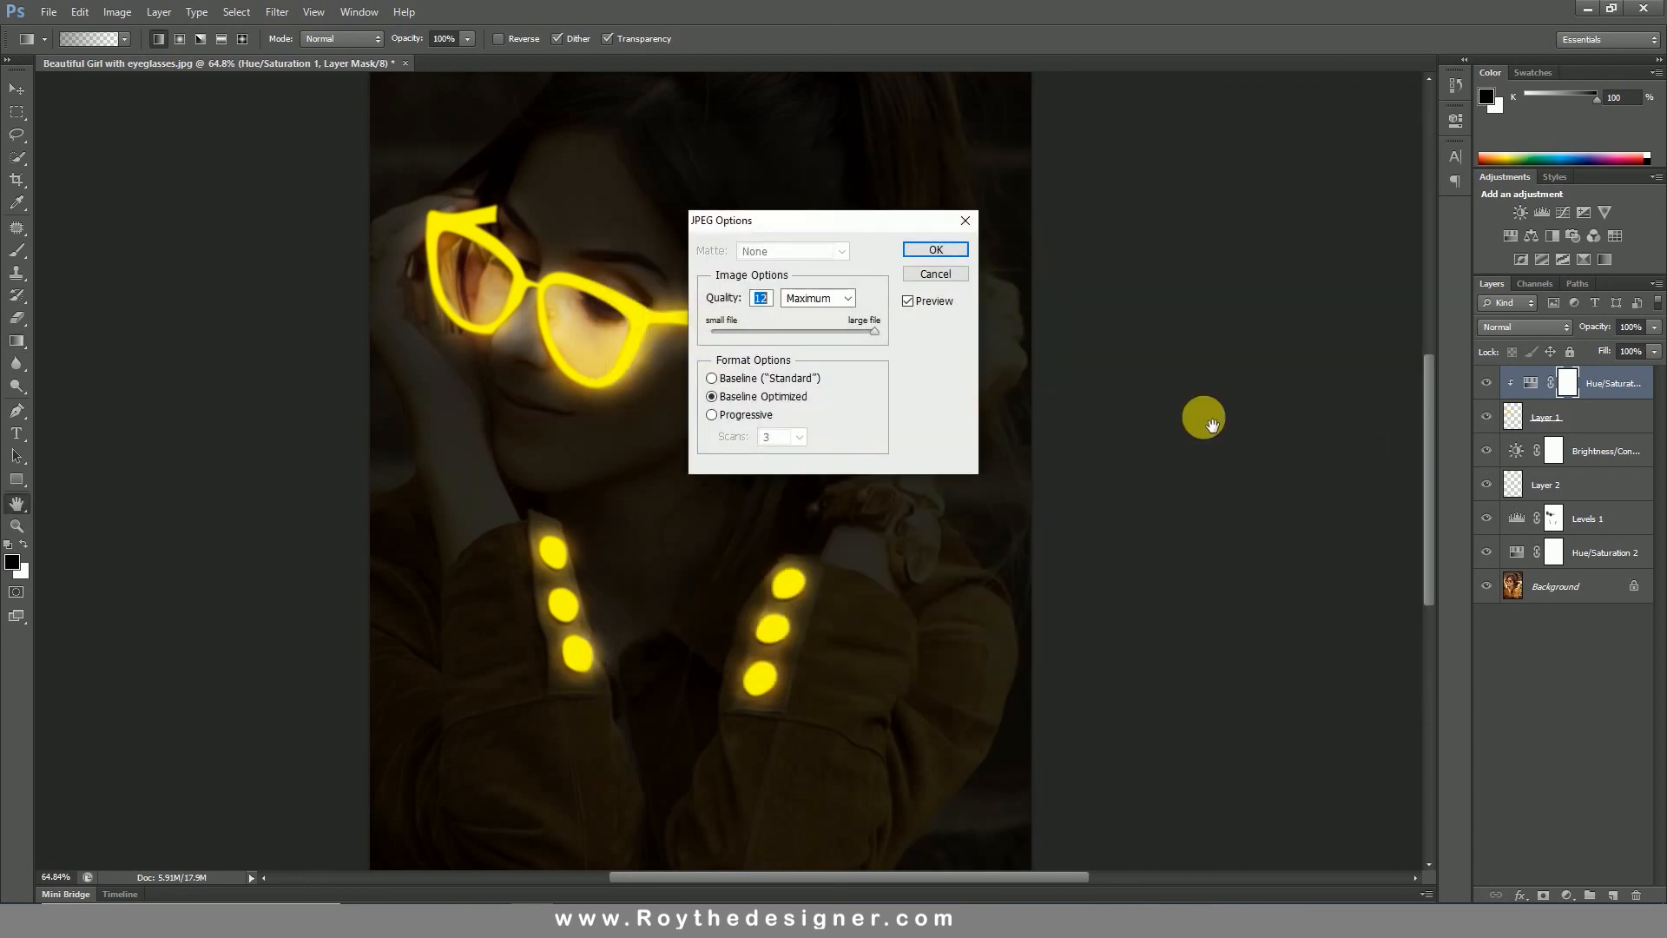
click(927, 251)
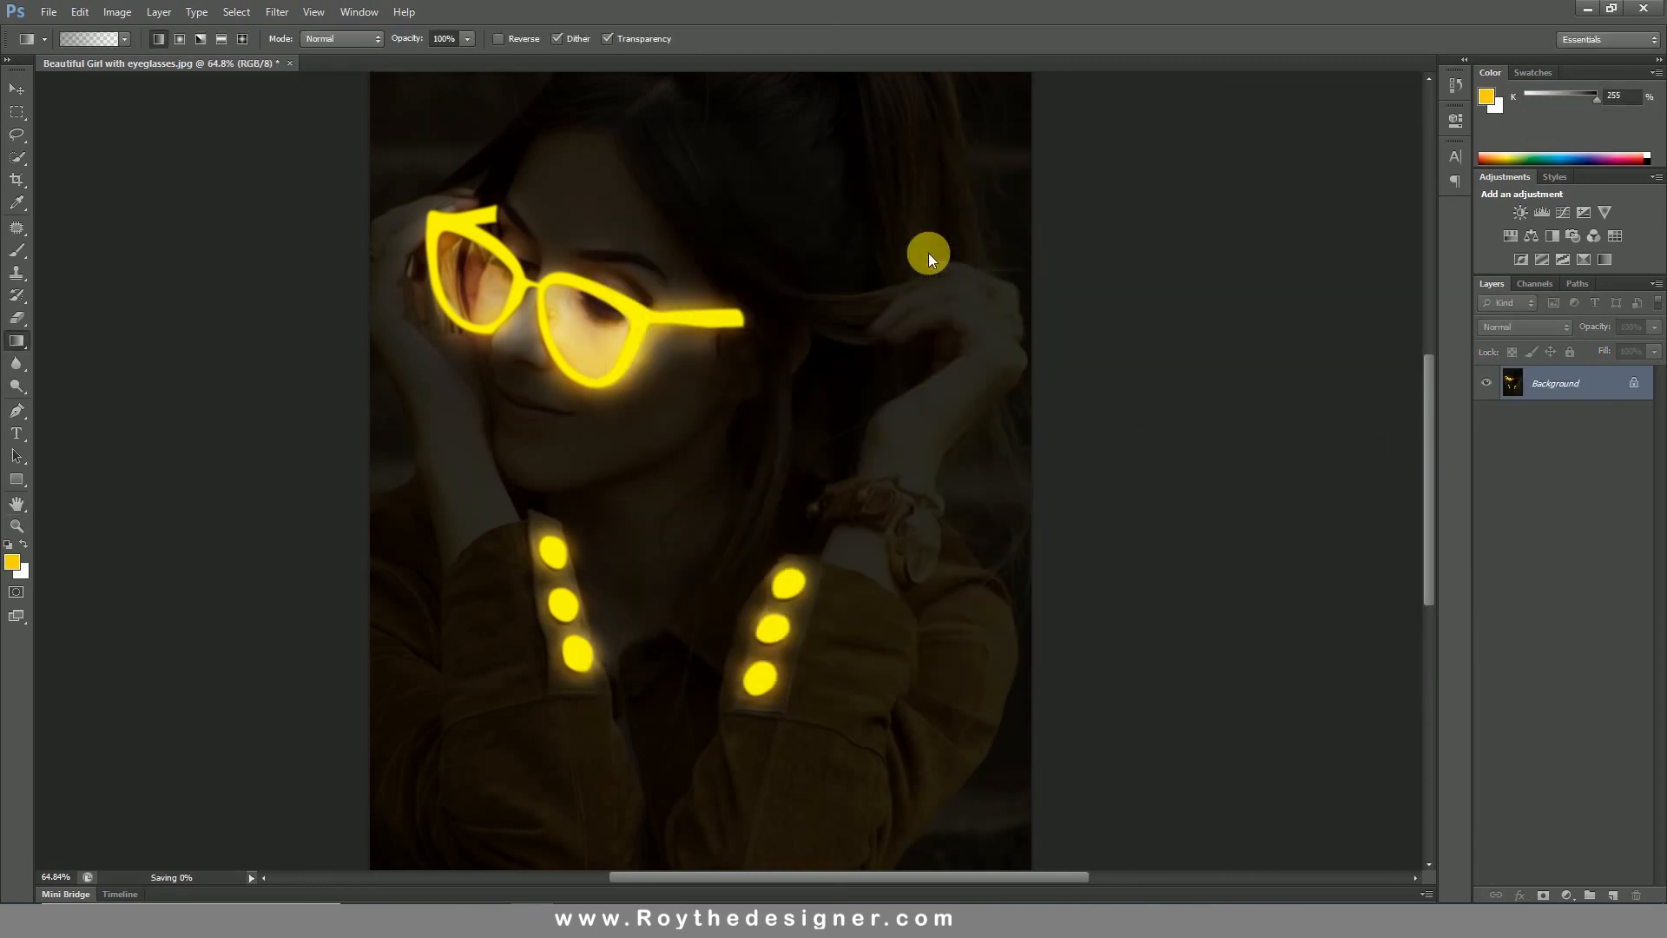